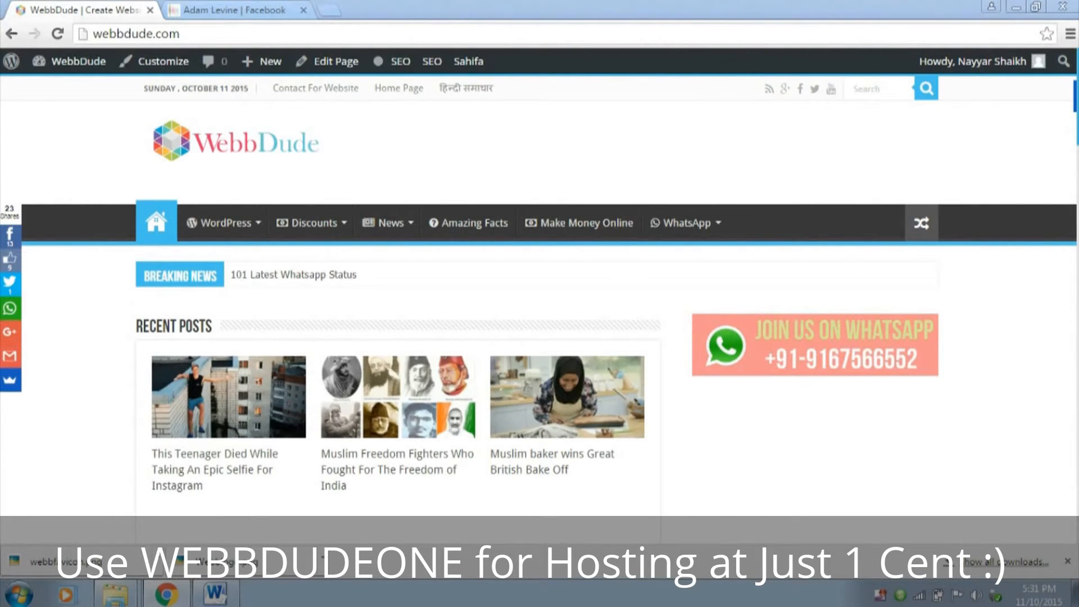
Switch to the demo social network profile page and look through its cover photo, profile sections, activity feed and sidebar
left_click(207, 11)
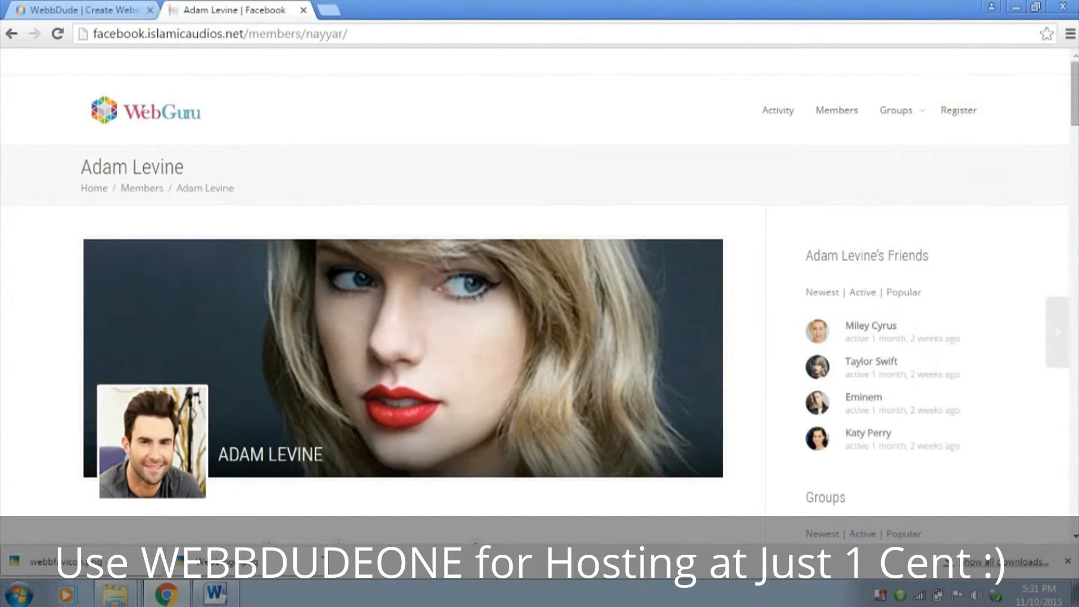
scroll(403, 292, "down", 6)
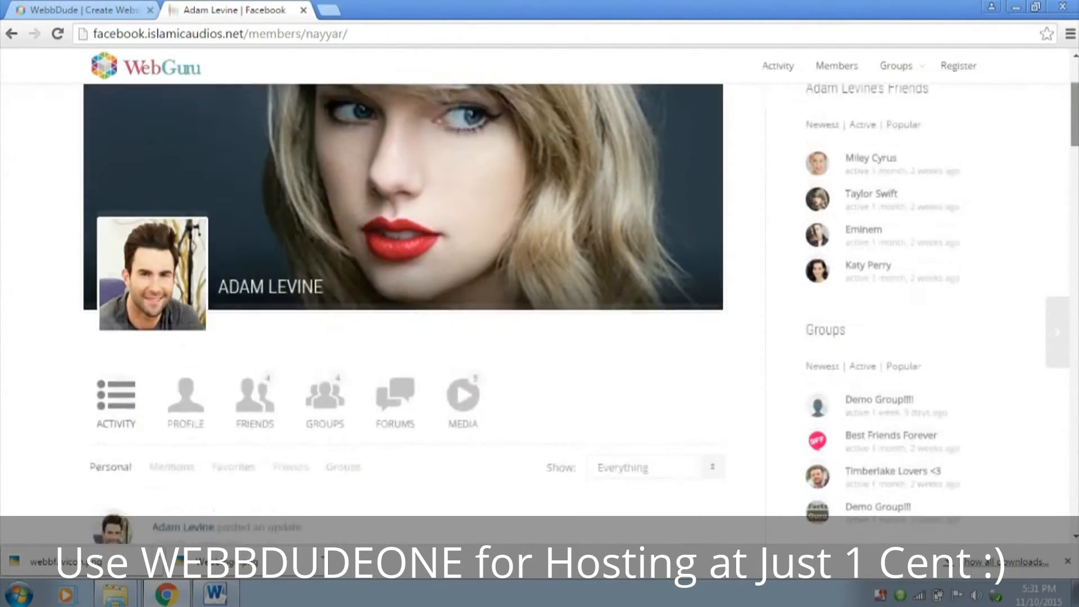
scroll(403, 314, "down", 6)
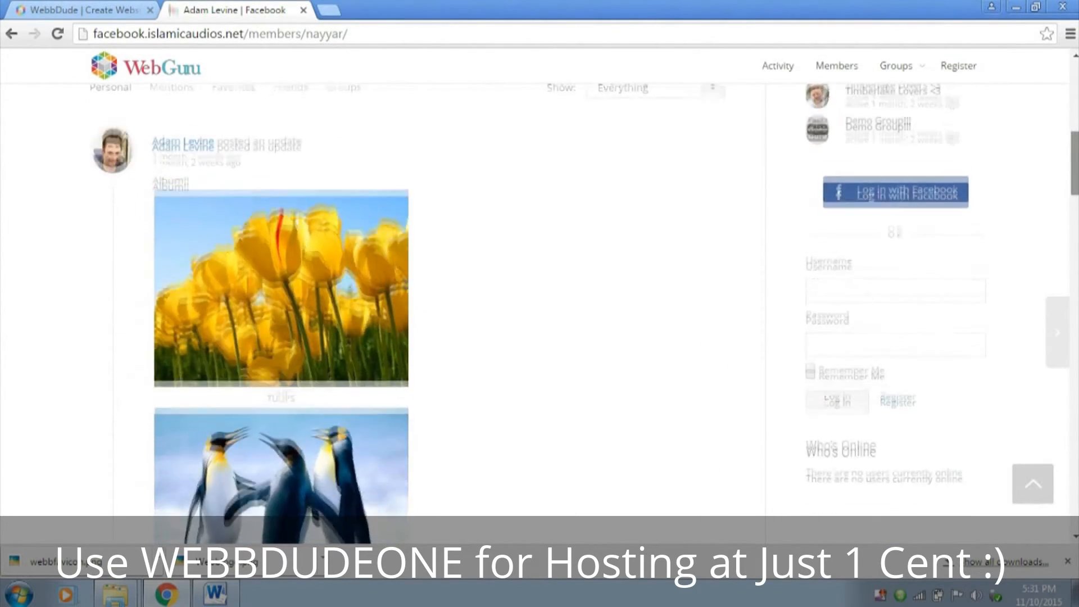
scroll(403, 315, "up", 7)
scroll(403, 292, "up", 3)
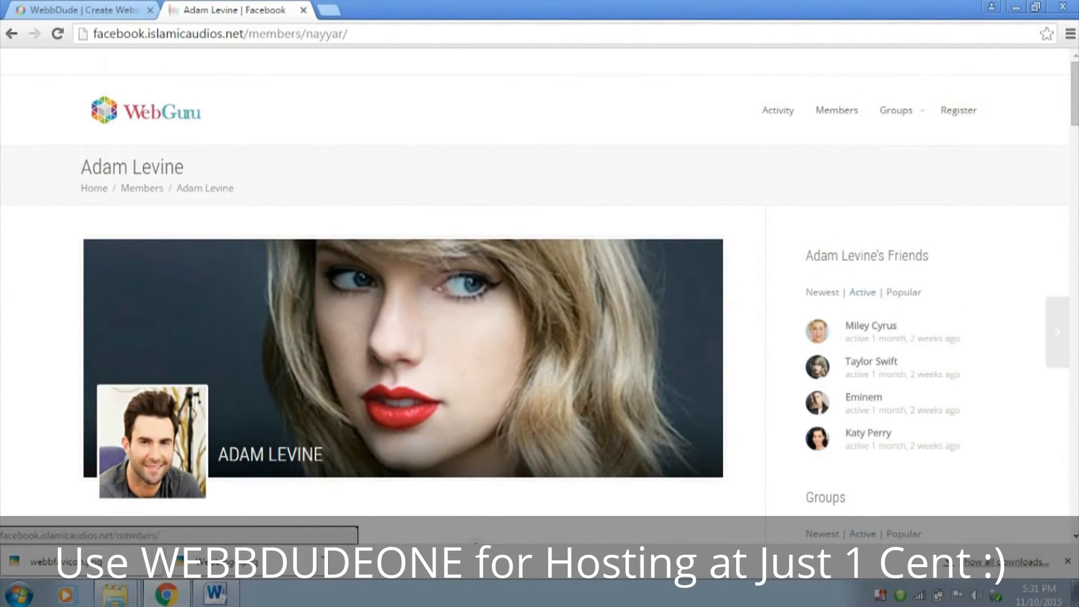
scroll(403, 315, "down", 3)
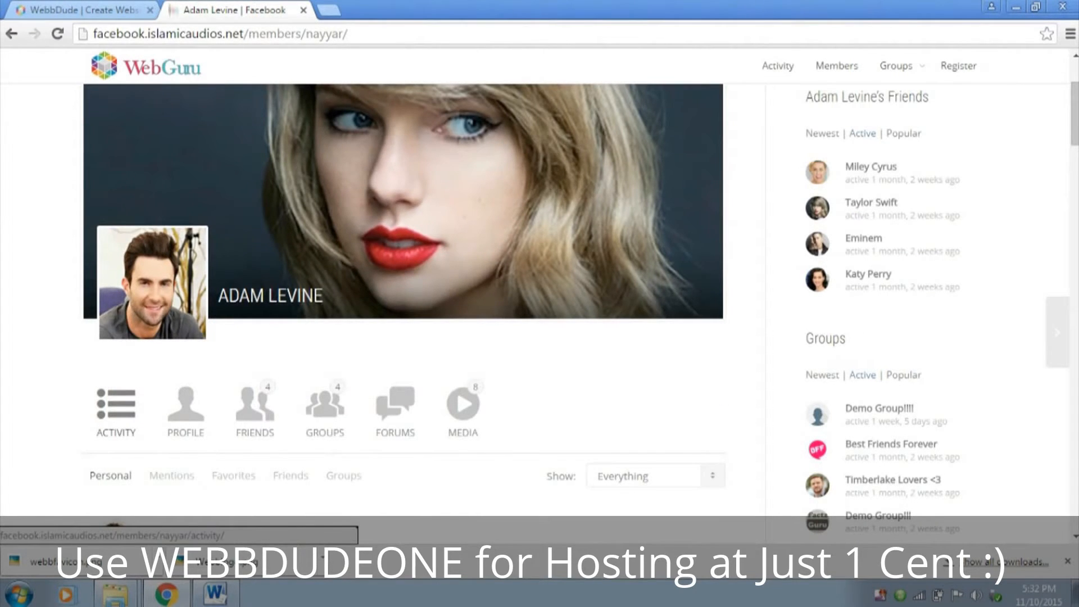
scroll(186, 325, "down", 2)
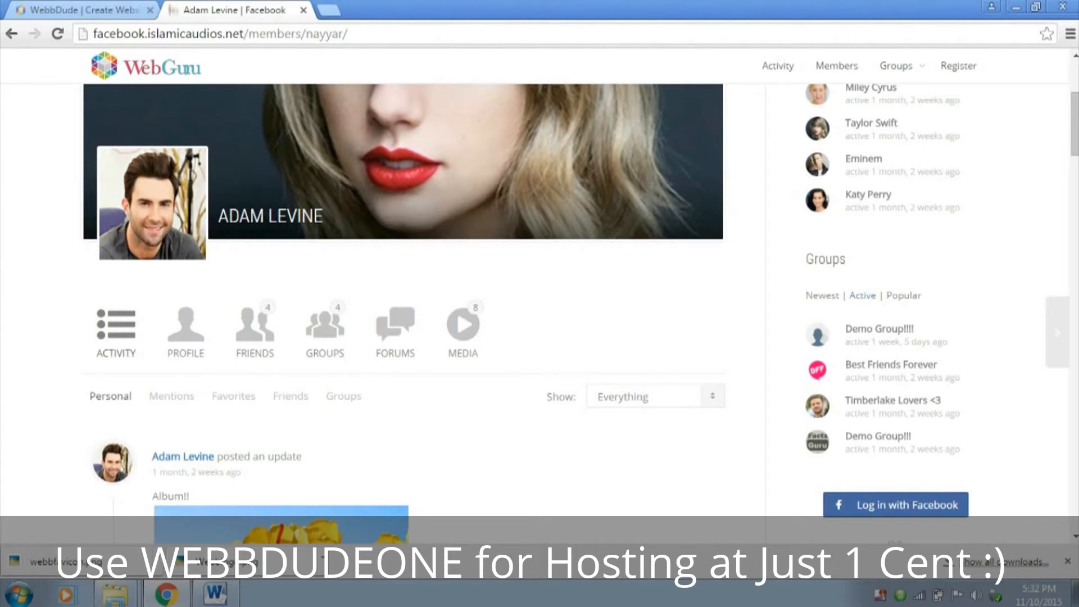
scroll(403, 292, "up", 5)
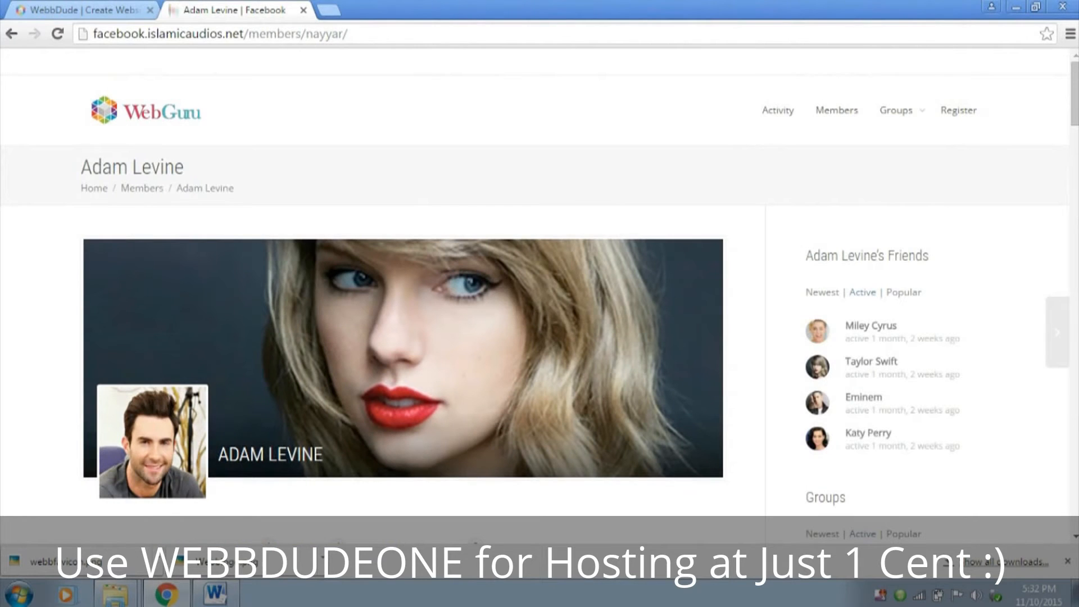
Highlight the friends list heading in the sidebar and the profile name on the cover photo
left_click_drag(806, 256, 930, 256)
left_click(944, 258)
left_click_drag(218, 454, 324, 454)
left_click(337, 454)
Open the Best Friends Forever group from the profile's group list and look through its cover, sections and activity
scroll(540, 315, "down", 2)
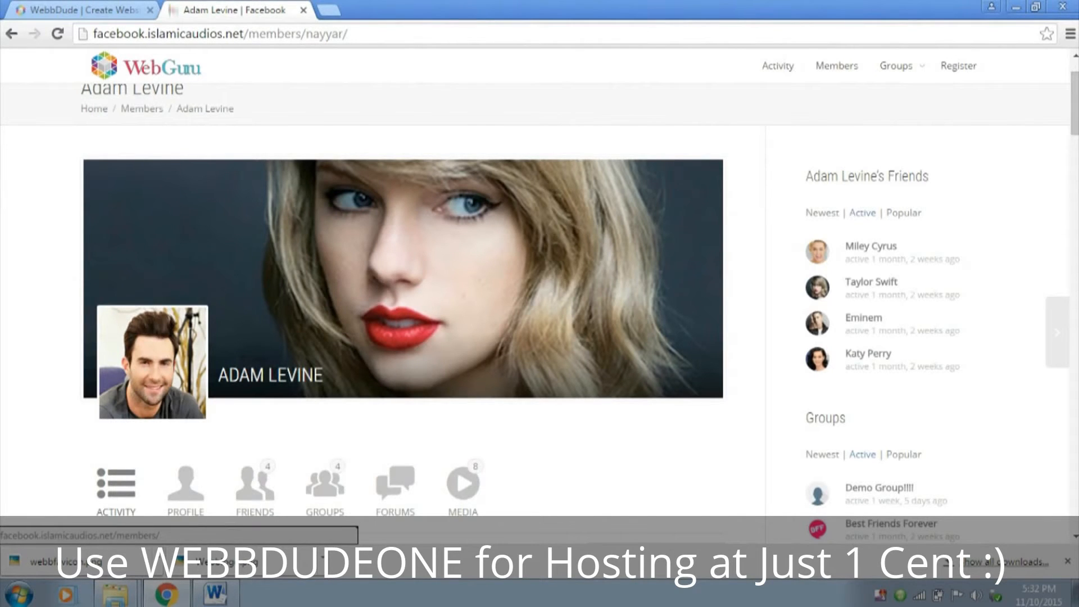
scroll(540, 292, "down", 3)
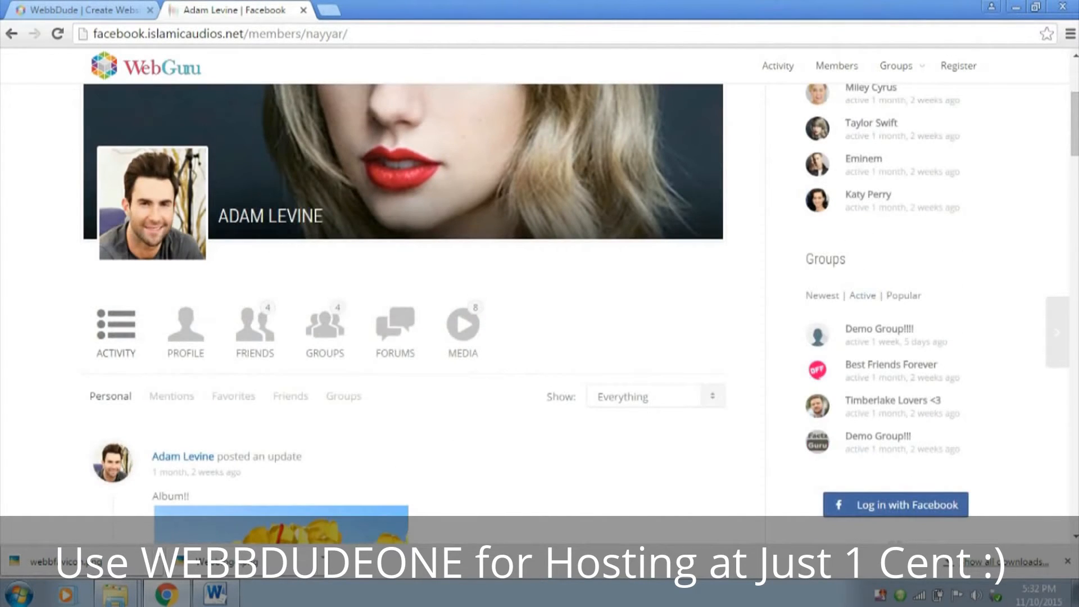
scroll(540, 292, "down", 2)
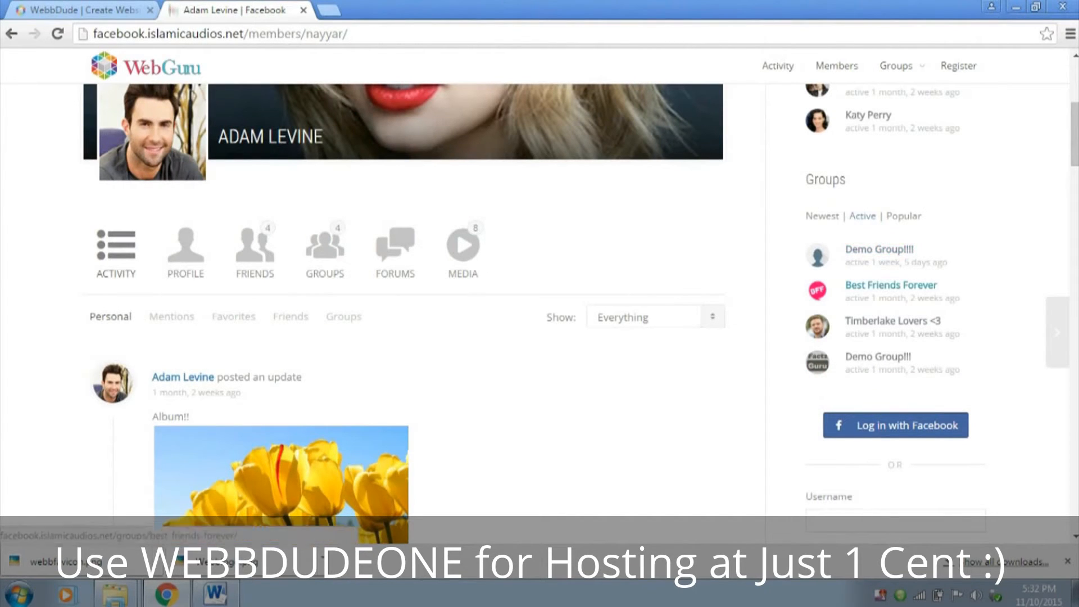
left_click(891, 285)
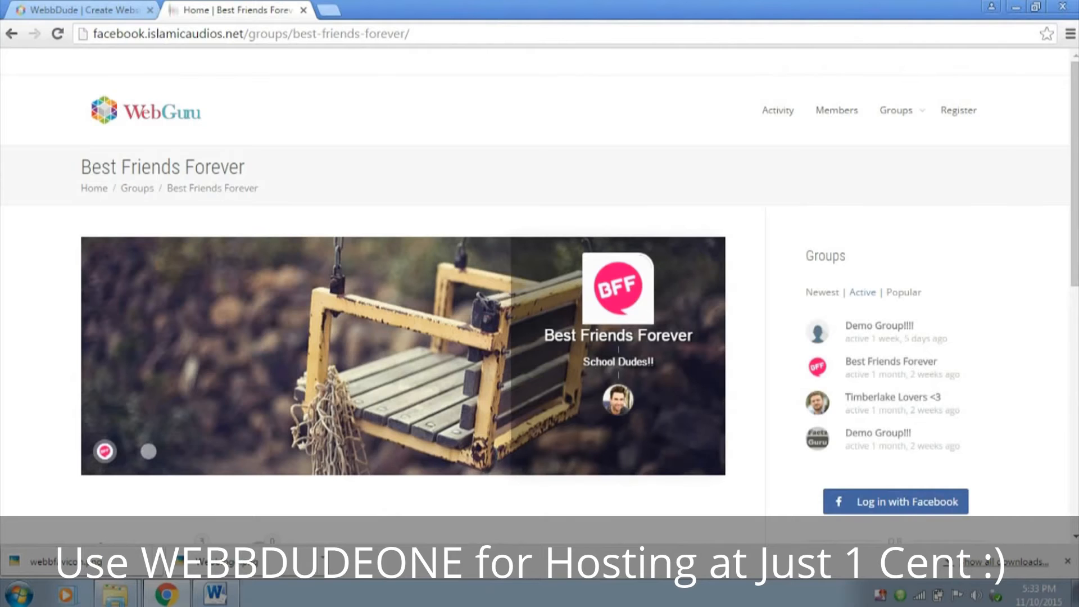
scroll(539, 281, "down", 4)
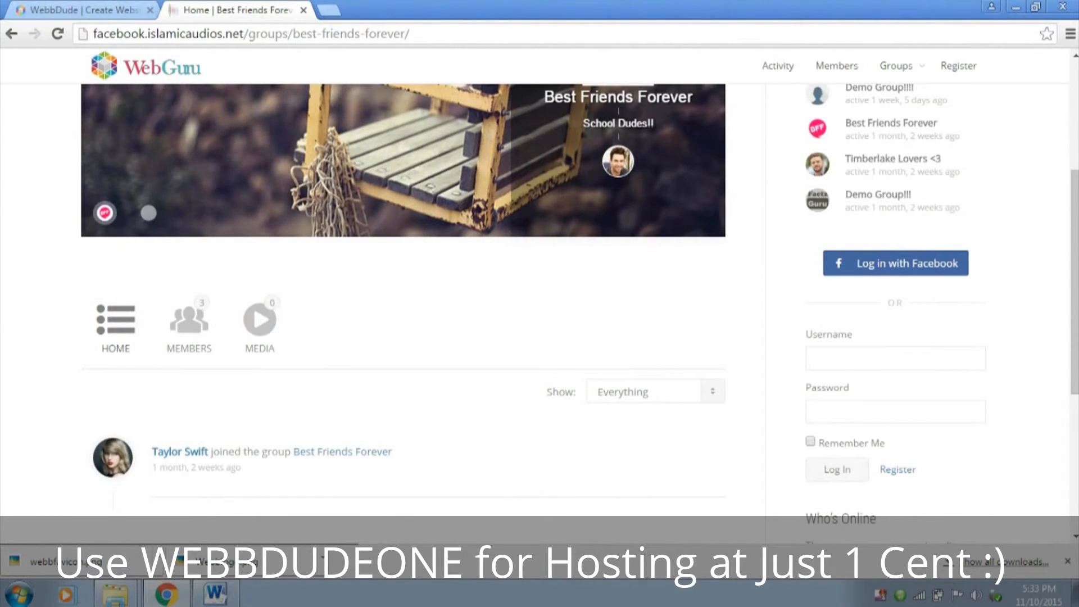
scroll(539, 281, "down", 1)
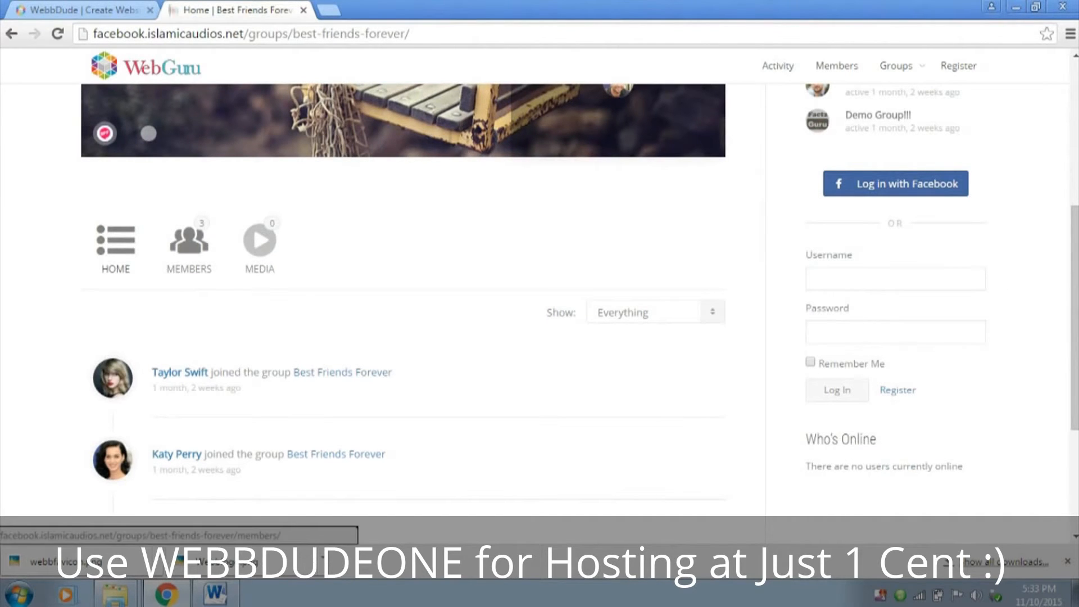
scroll(188, 241, "down", 3)
scroll(534, 281, "up", 7)
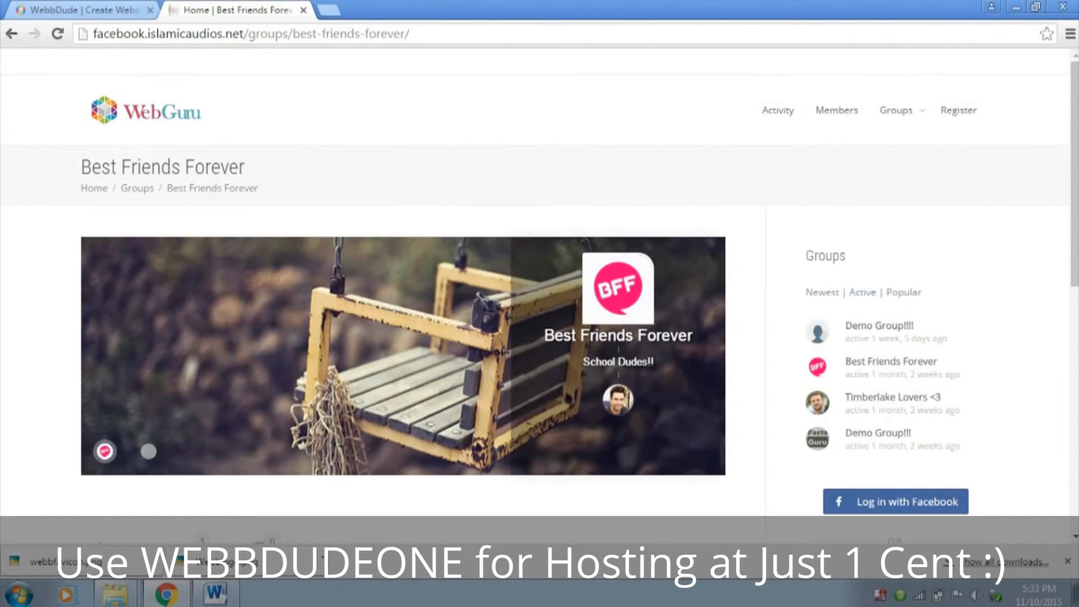
left_click(329, 10)
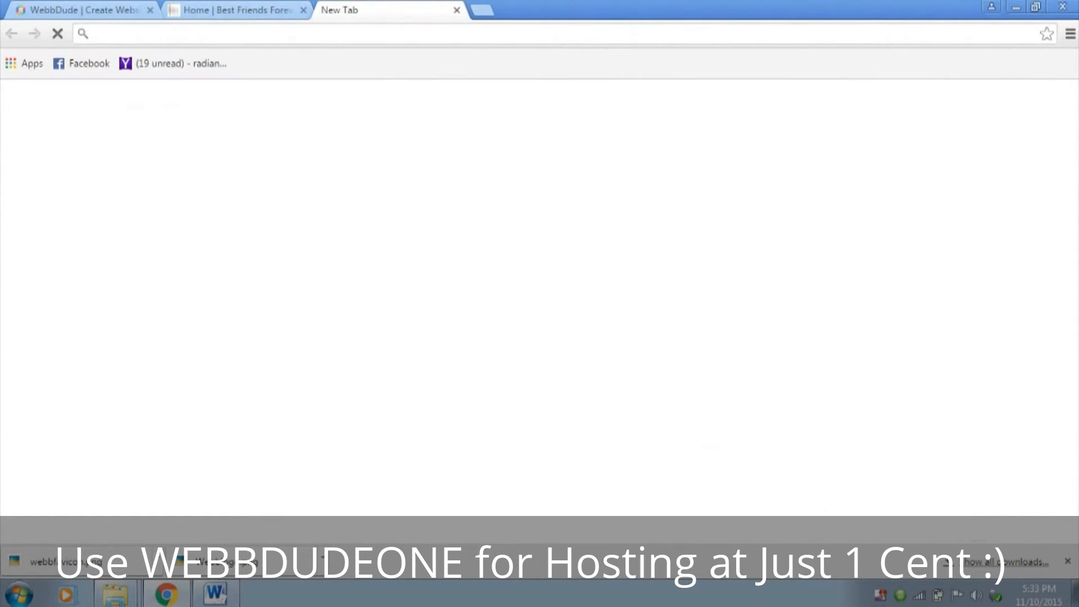
type("google.com")
key("Return")
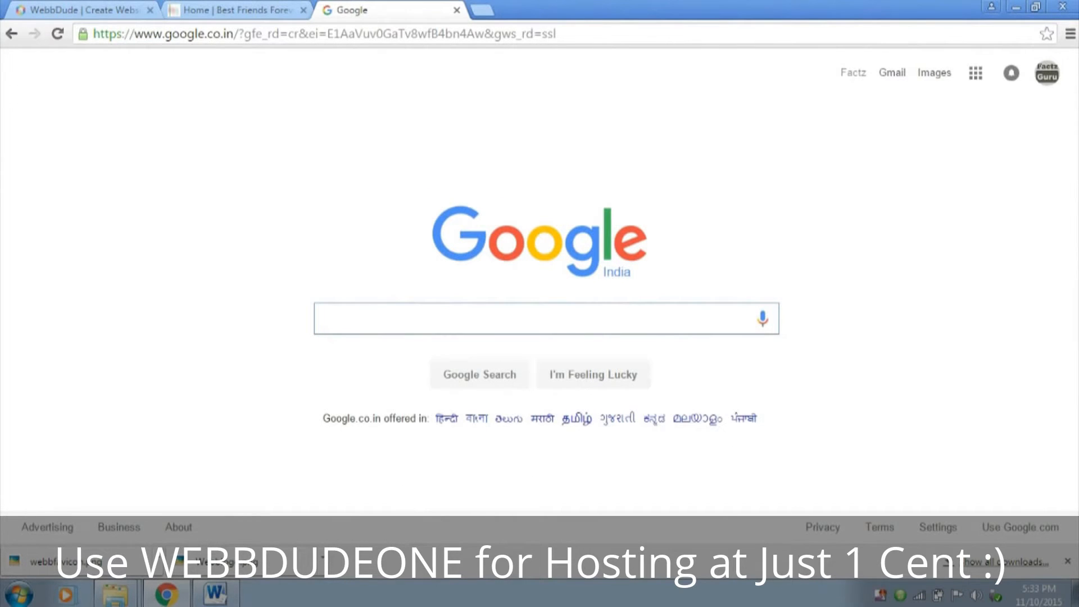
left_click(273, 10)
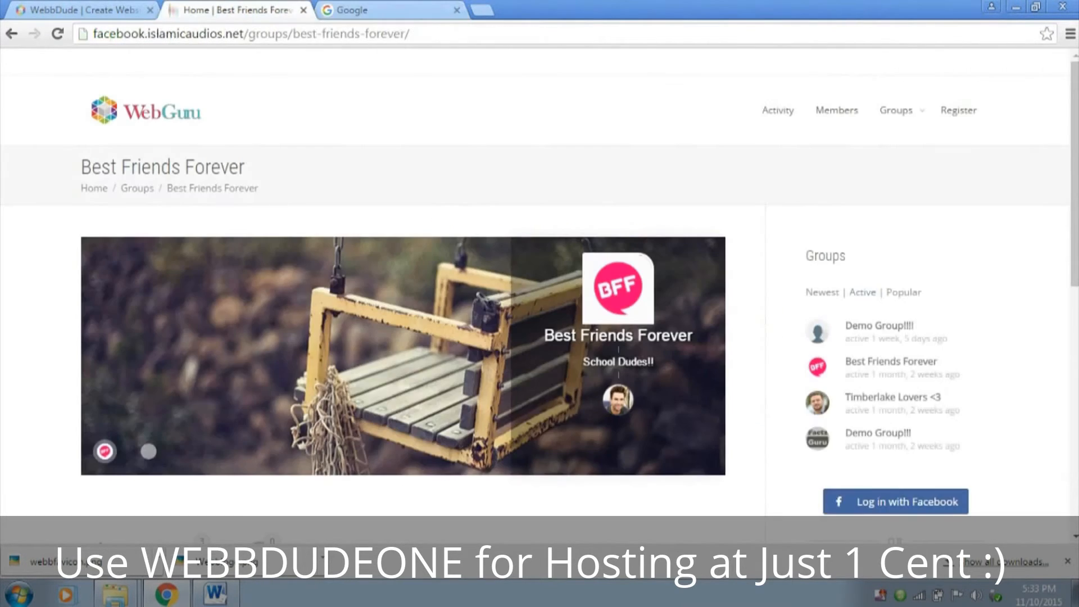
left_click(385, 10)
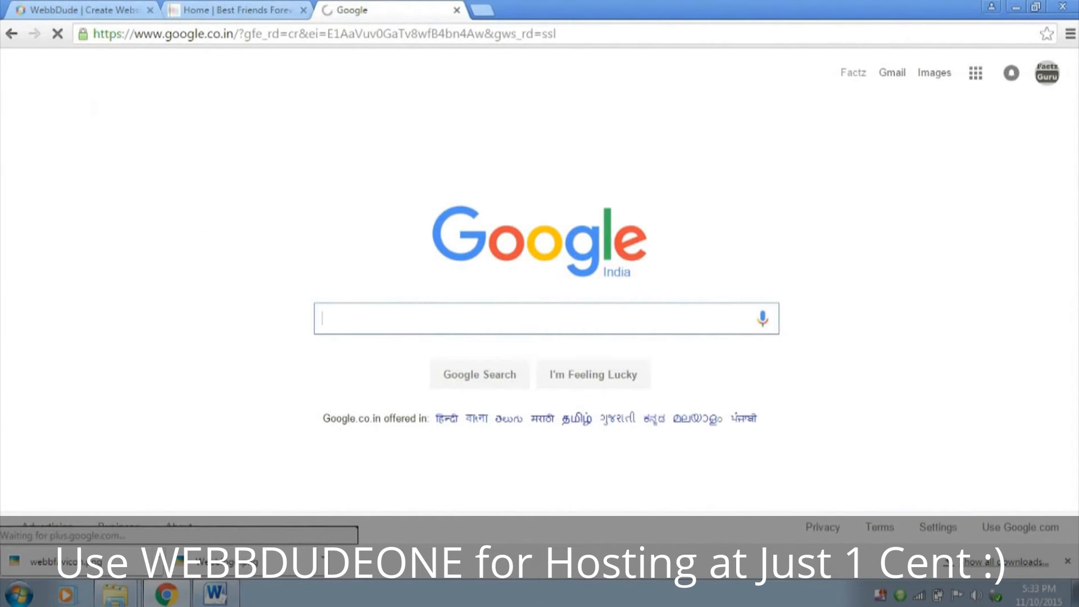
left_click(457, 10)
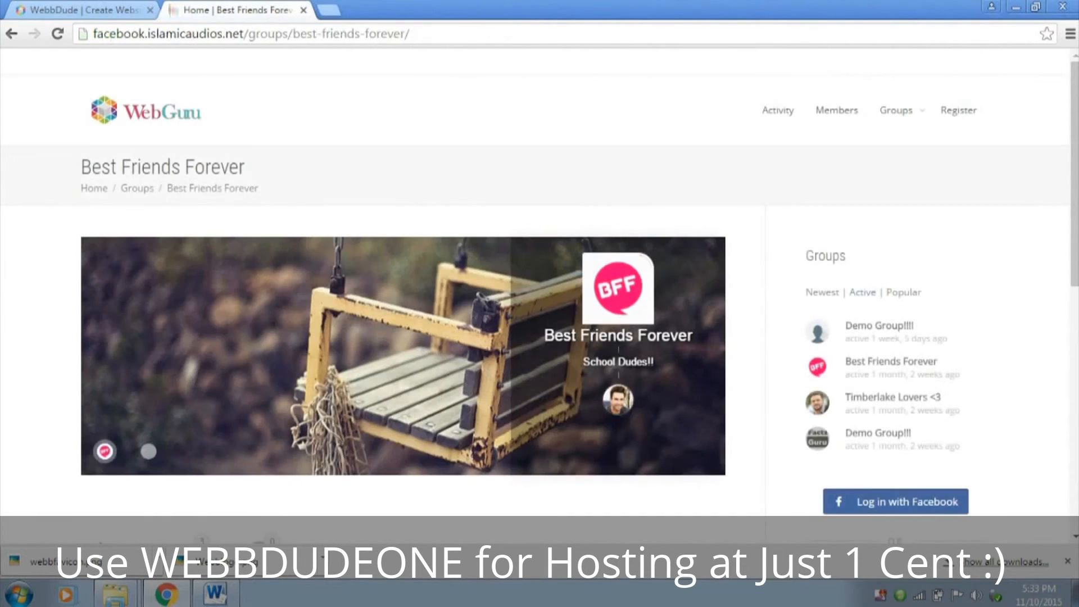
Examine the lower part of the group page, highlighting the Who's Online heading and the status line under it
scroll(540, 303, "down", 3)
scroll(539, 303, "down", 4)
scroll(540, 303, "up", 2)
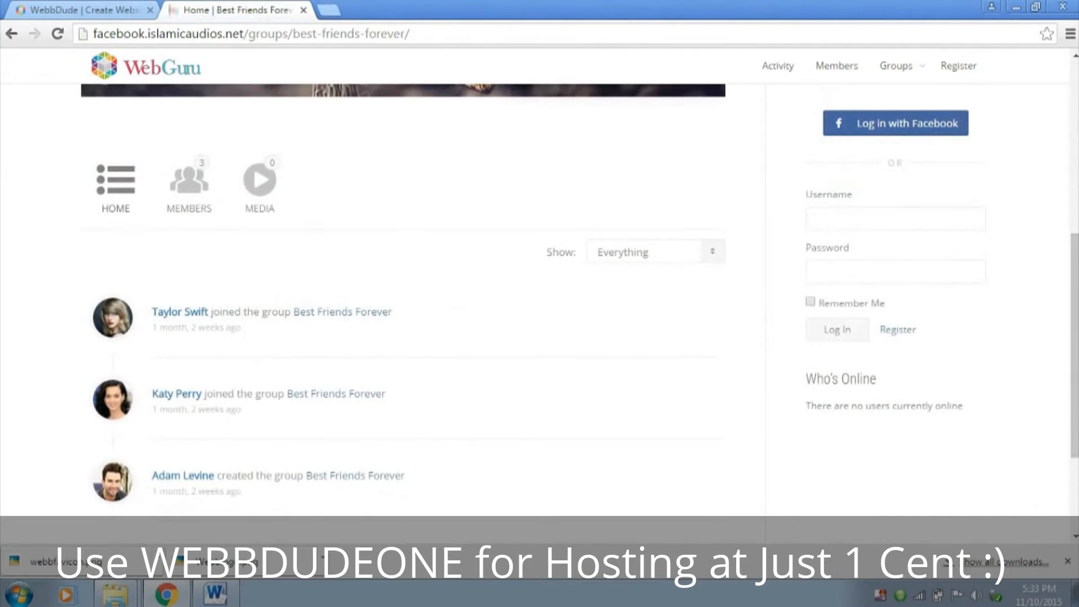
left_click_drag(806, 380, 876, 380)
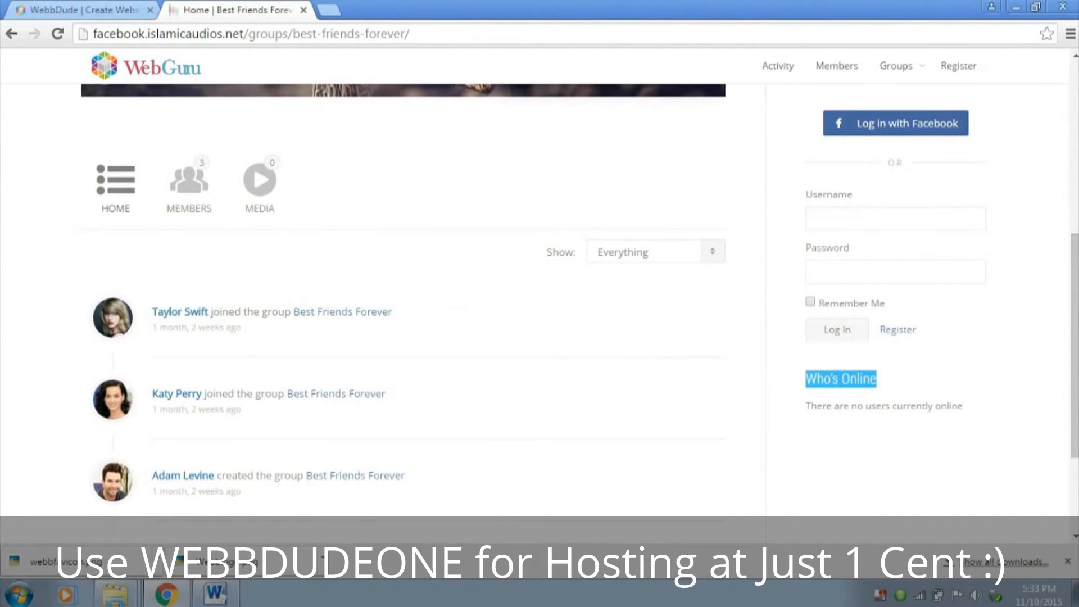
left_click_drag(806, 407, 963, 408)
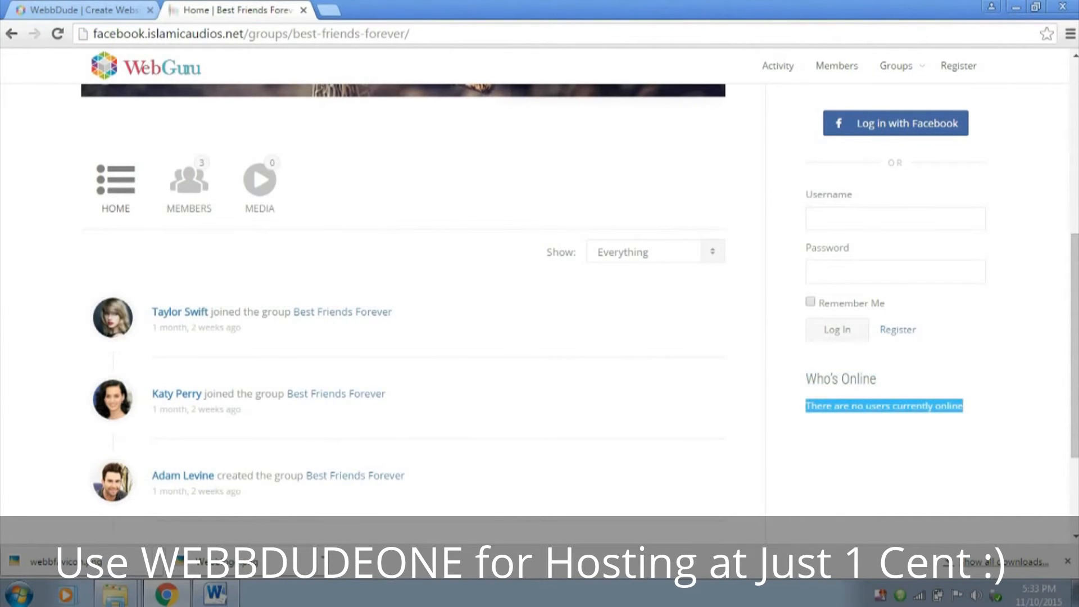
scroll(539, 304, "up", 7)
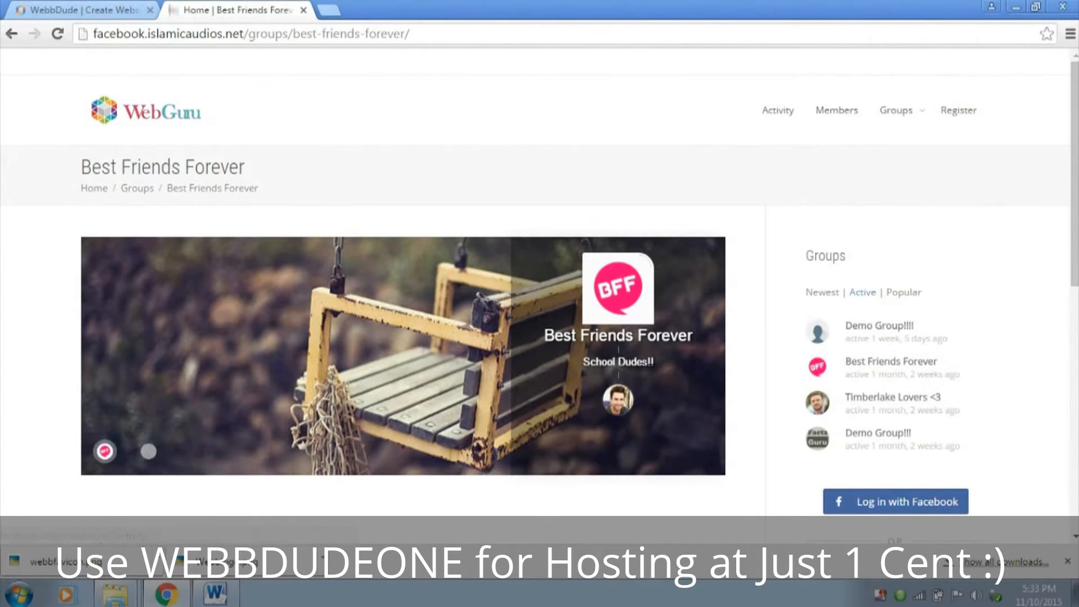
Check the group creation option in the site navigation and the username field of the login form
mouse_move(896, 111)
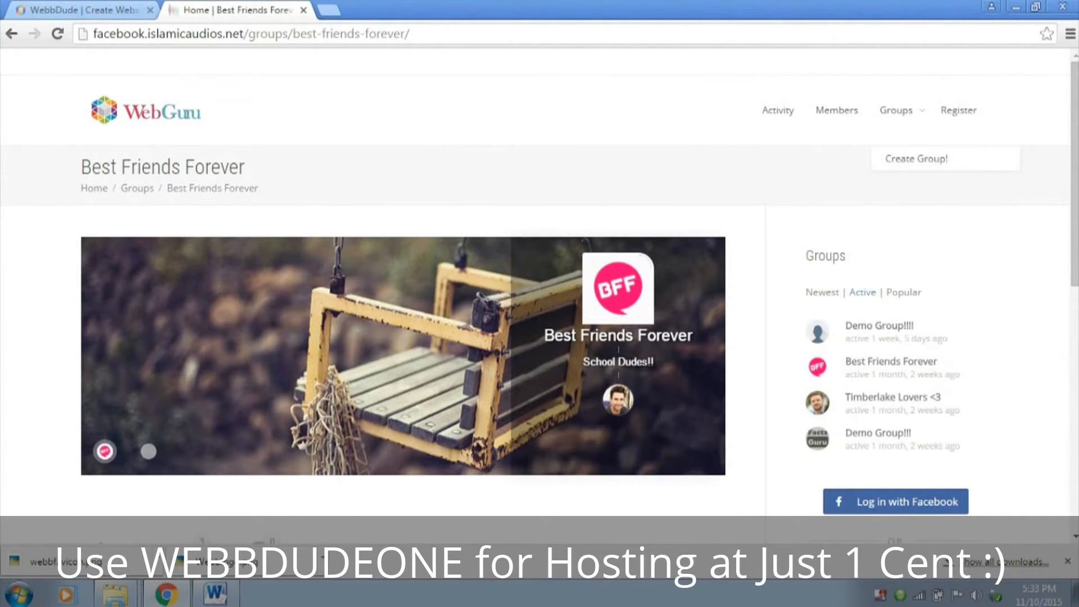
scroll(405, 281, "down", 7)
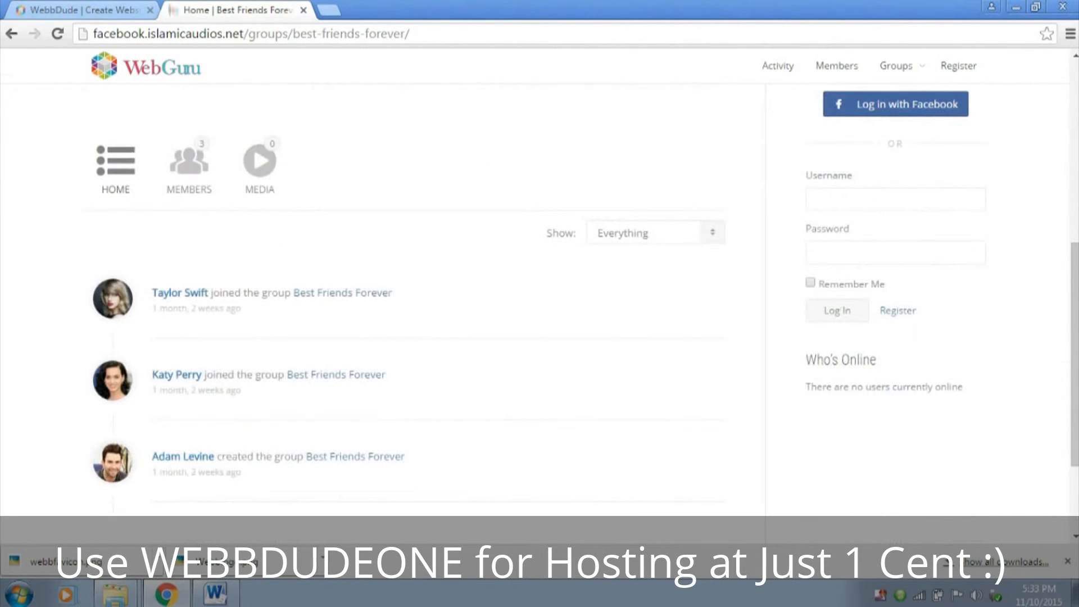
left_click(877, 199)
left_click(877, 199)
left_click(876, 199)
left_click(877, 199)
left_click(877, 199)
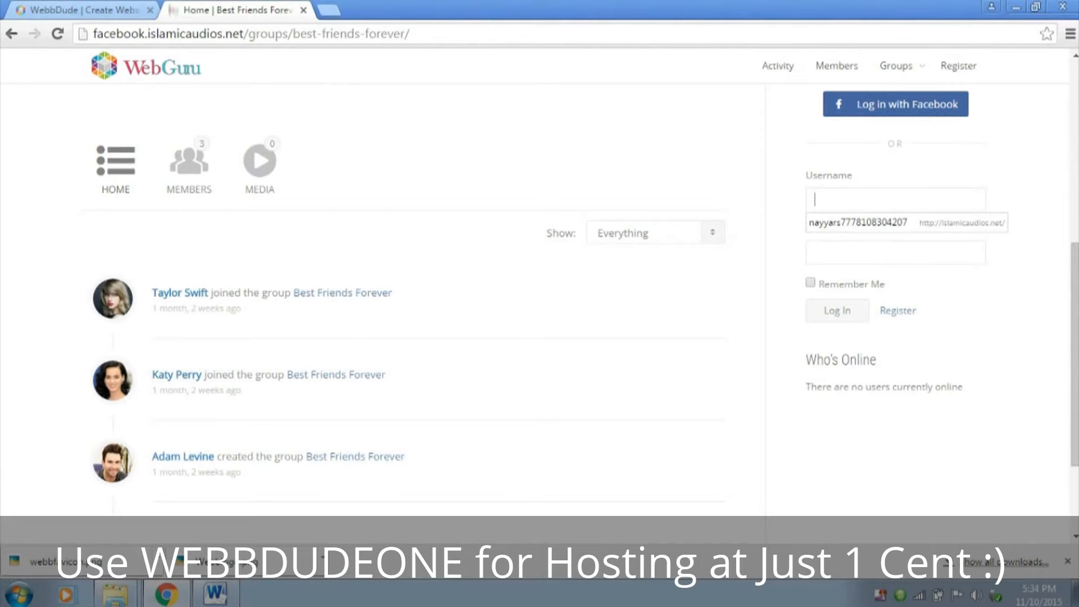
scroll(958, 66, "up", 7)
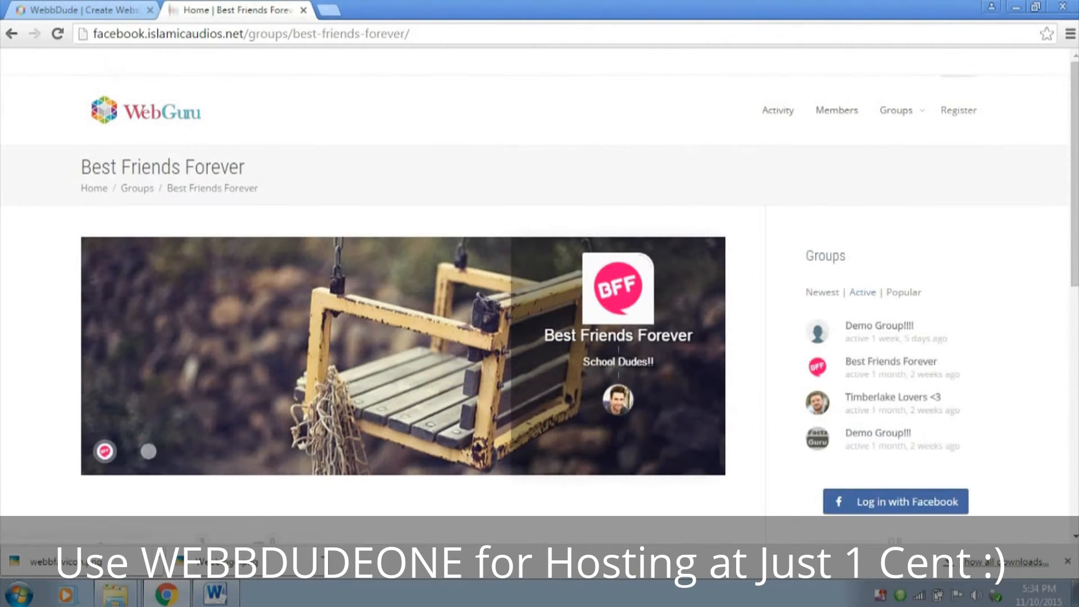
Open the site's registration page and examine its account and profile fields
left_click(959, 111)
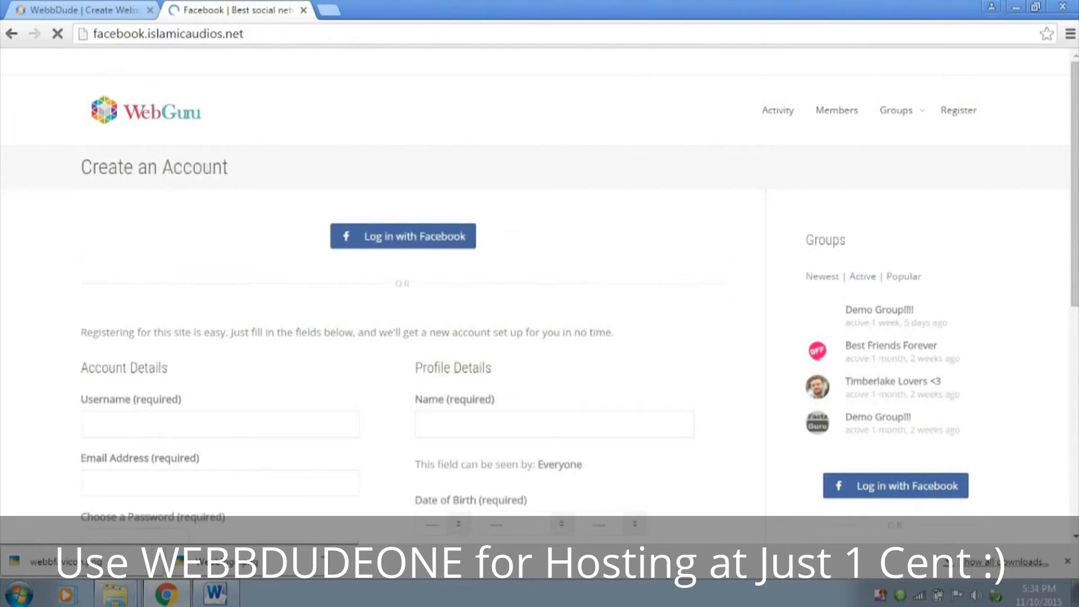
scroll(540, 292, "down", 4)
scroll(539, 292, "up", 4)
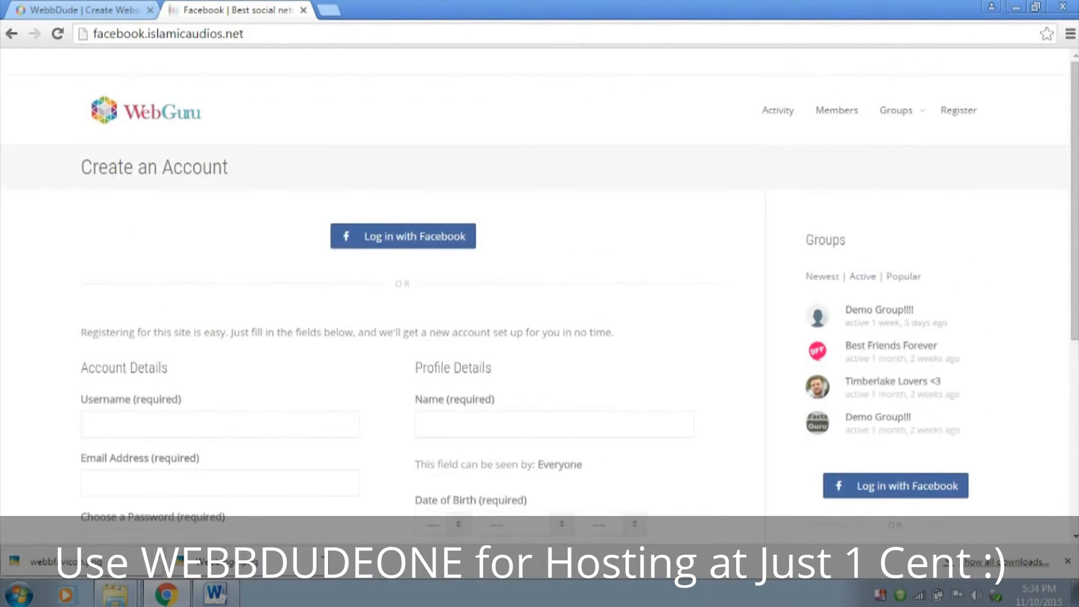
scroll(539, 292, "down", 5)
left_click(220, 107)
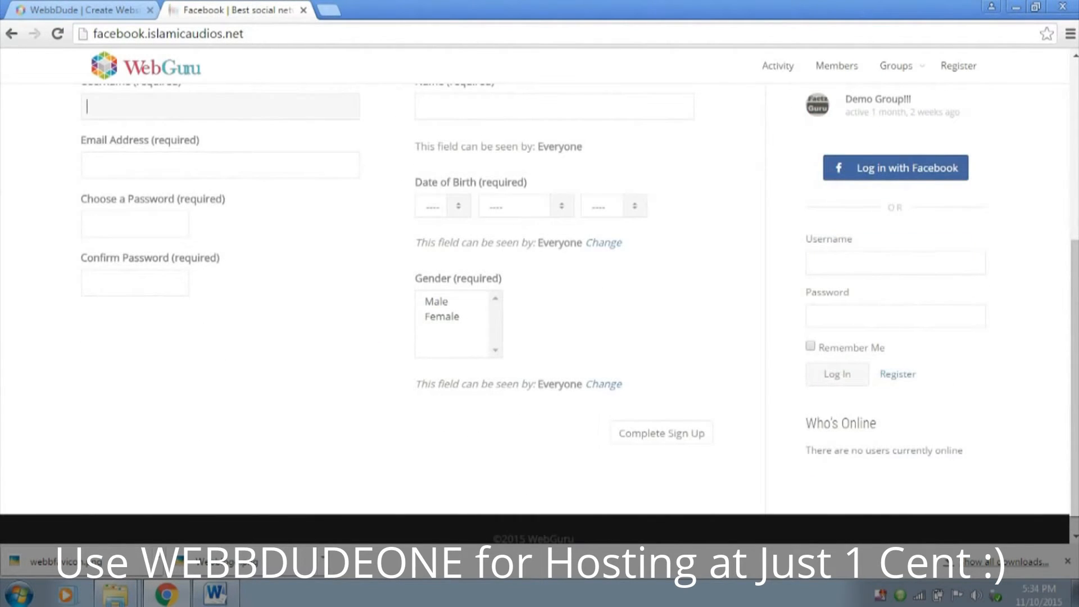
scroll(220, 106, "up", 1)
scroll(539, 292, "down", 2)
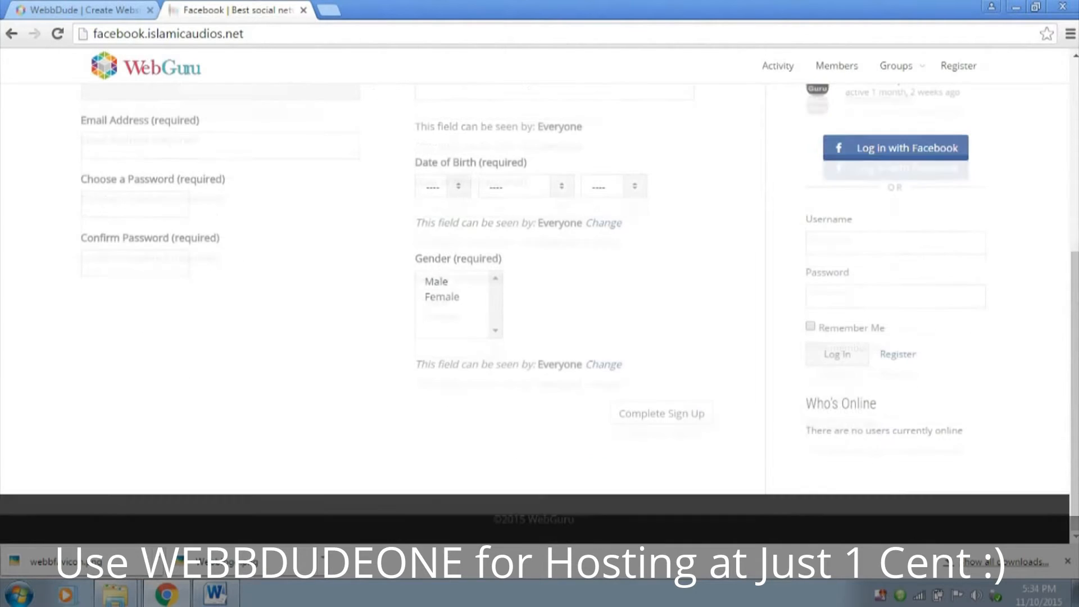
Highlight the copyright text in the footer of the registration page
left_click_drag(576, 519, 492, 520)
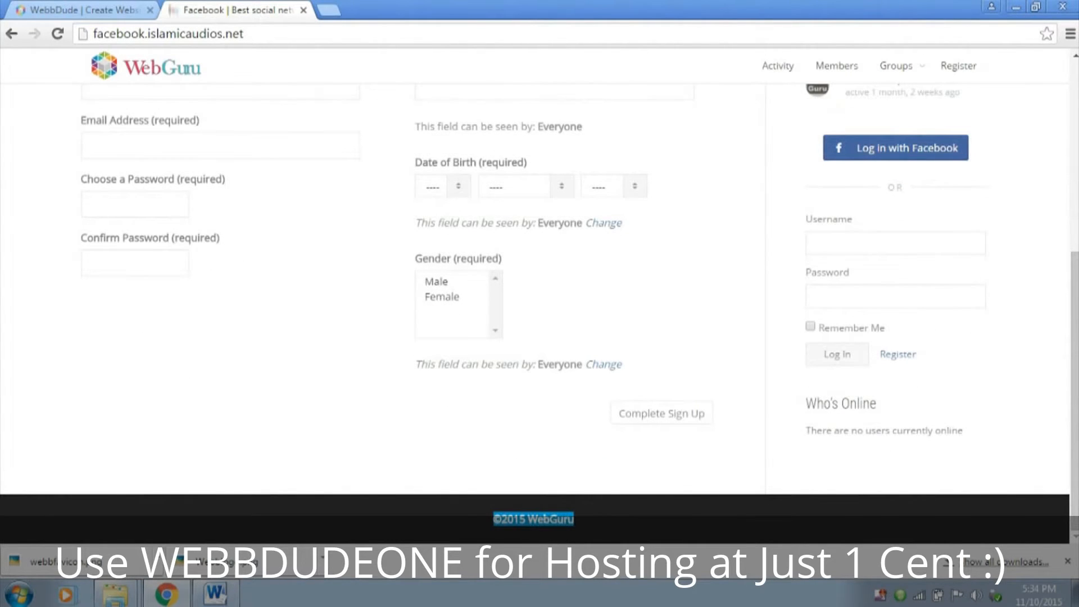
left_click(577, 519)
left_click_drag(576, 519, 501, 519)
scroll(540, 292, "up", 6)
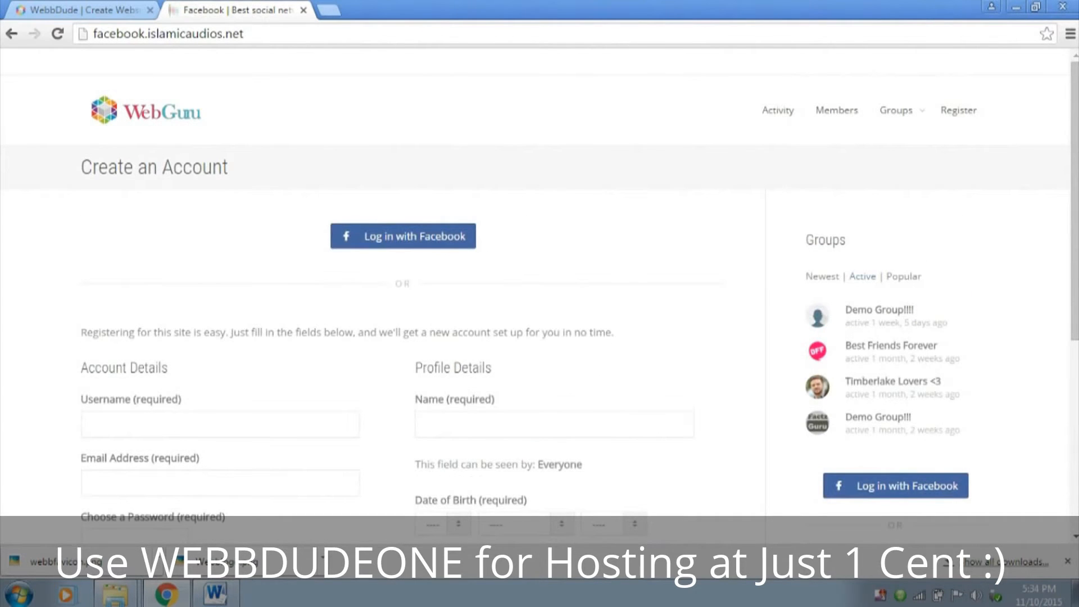
scroll(539, 293, "down", 6)
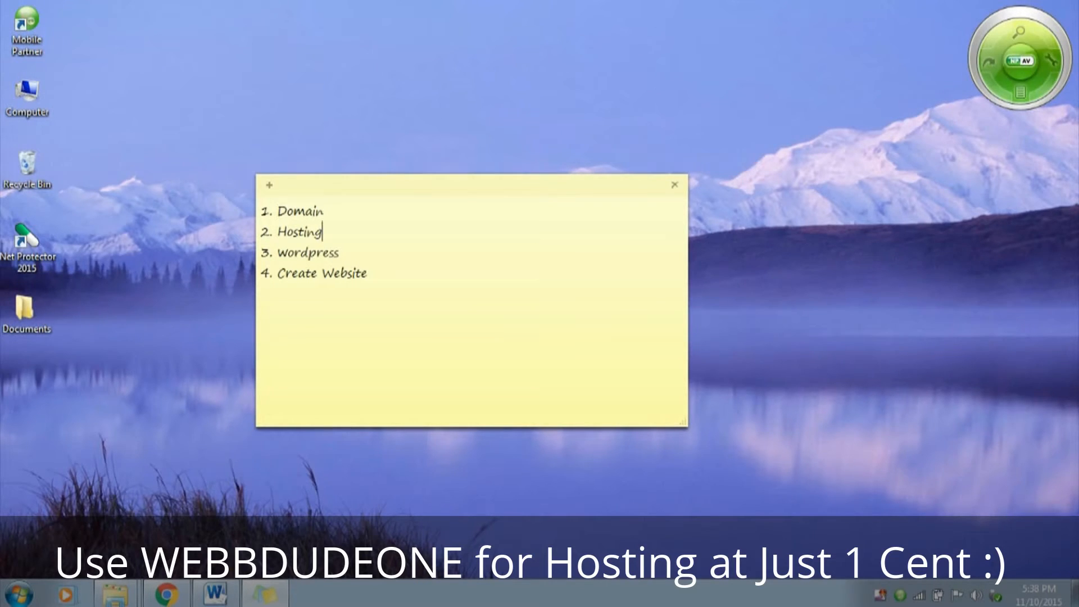
Switch from the sticky note to Chrome with the HostGator home page
key("alt+Tab")
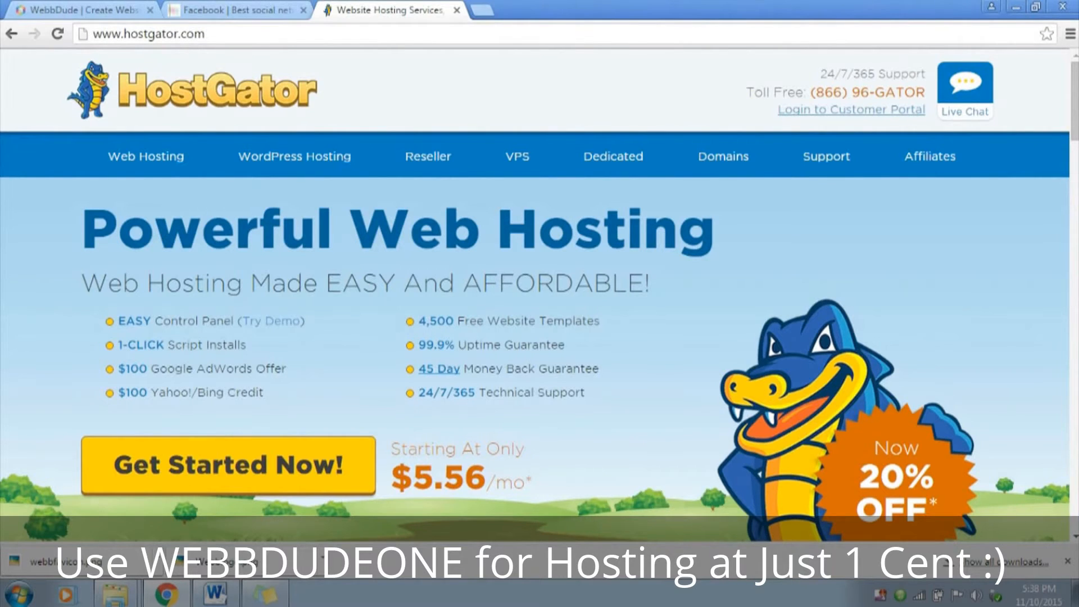
Look at the WebbDude home page and return to HostGator to bring up its web hosting plans
left_click(107, 11)
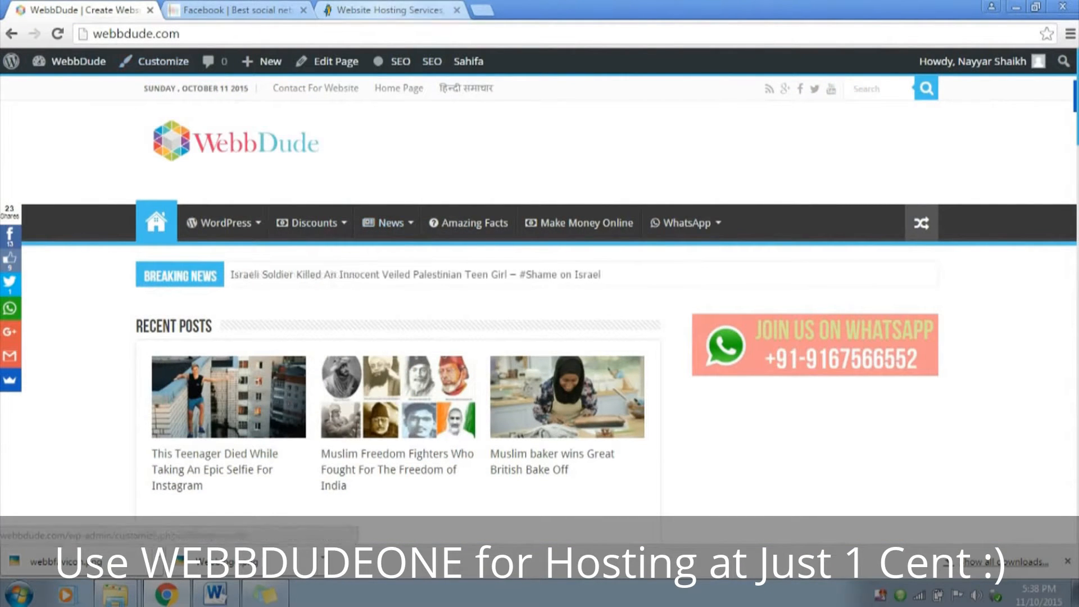
left_click(388, 10)
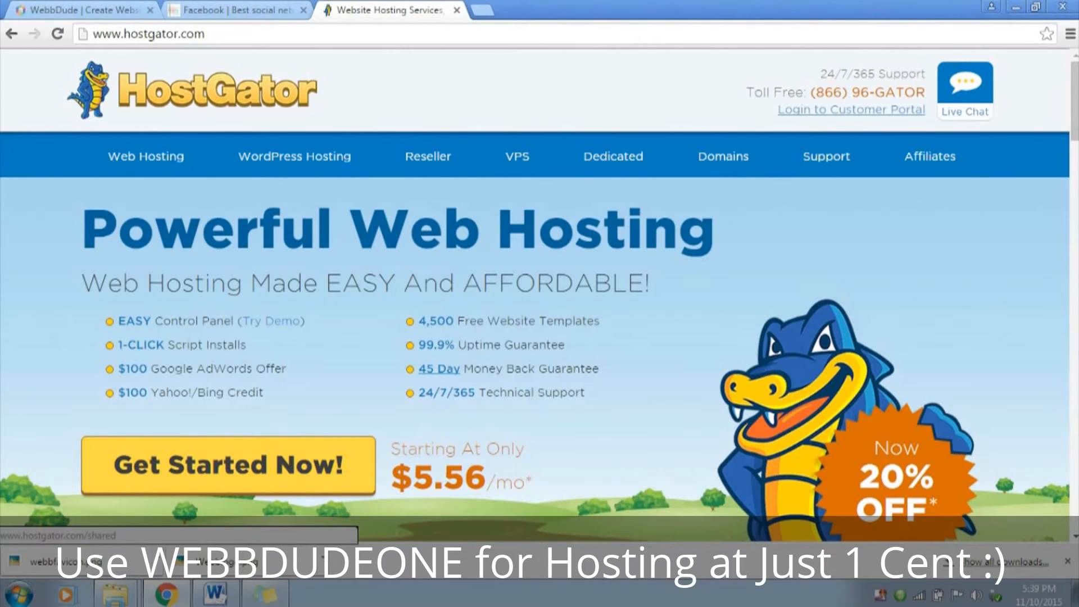
left_click(227, 465)
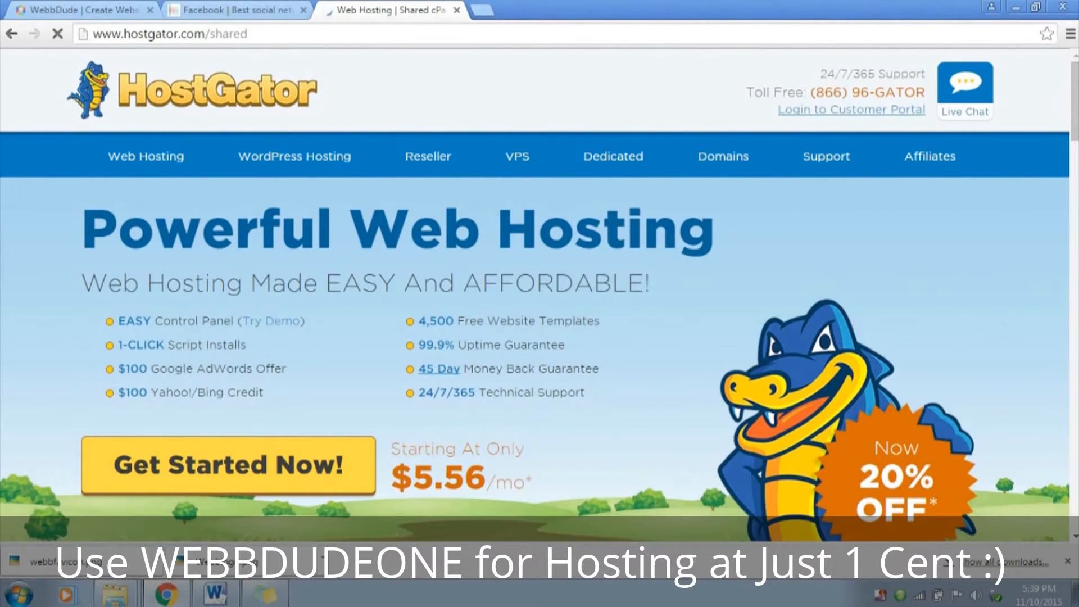
scroll(539, 295, "down", 10)
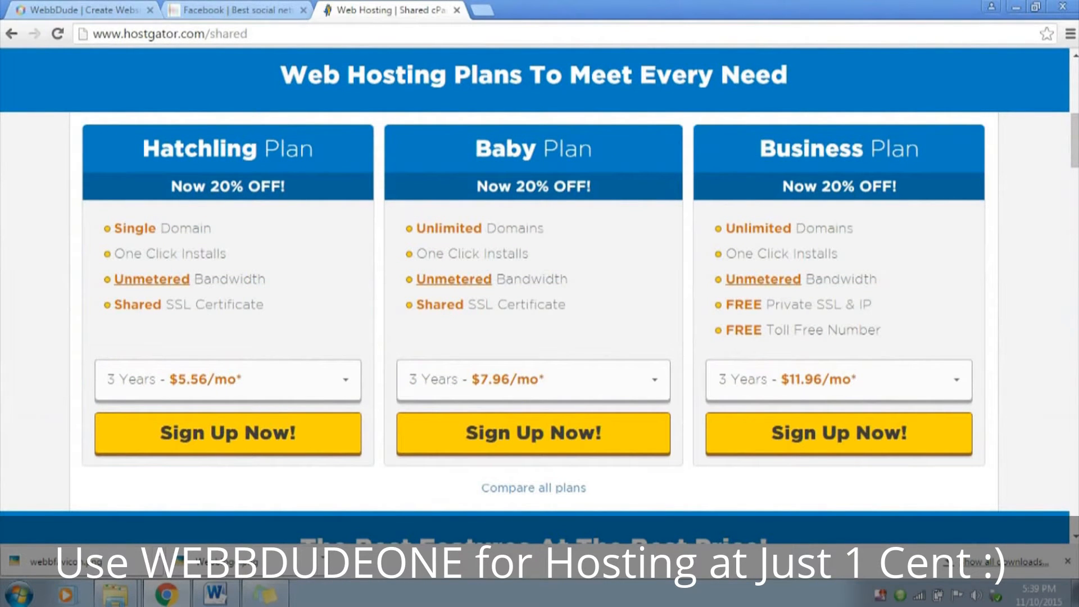
Highlight the domain allowance of the Baby Plan and sign up for that plan with the 3-year term
left_click_drag(416, 229, 545, 229)
left_click(553, 230)
left_click_drag(483, 229, 544, 229)
left_click(548, 230)
double_click(523, 229)
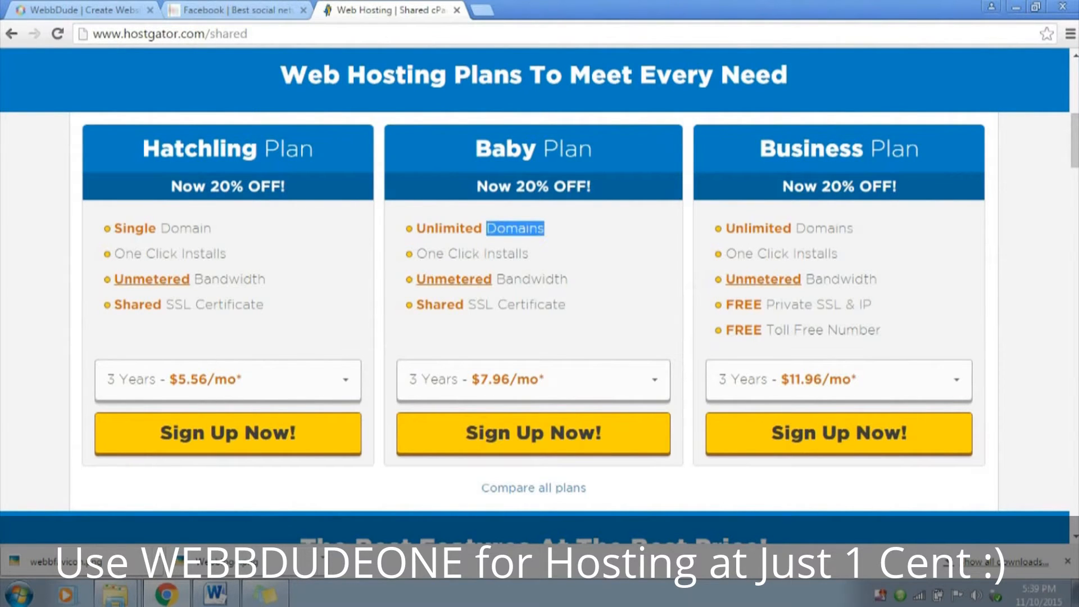
left_click(534, 433)
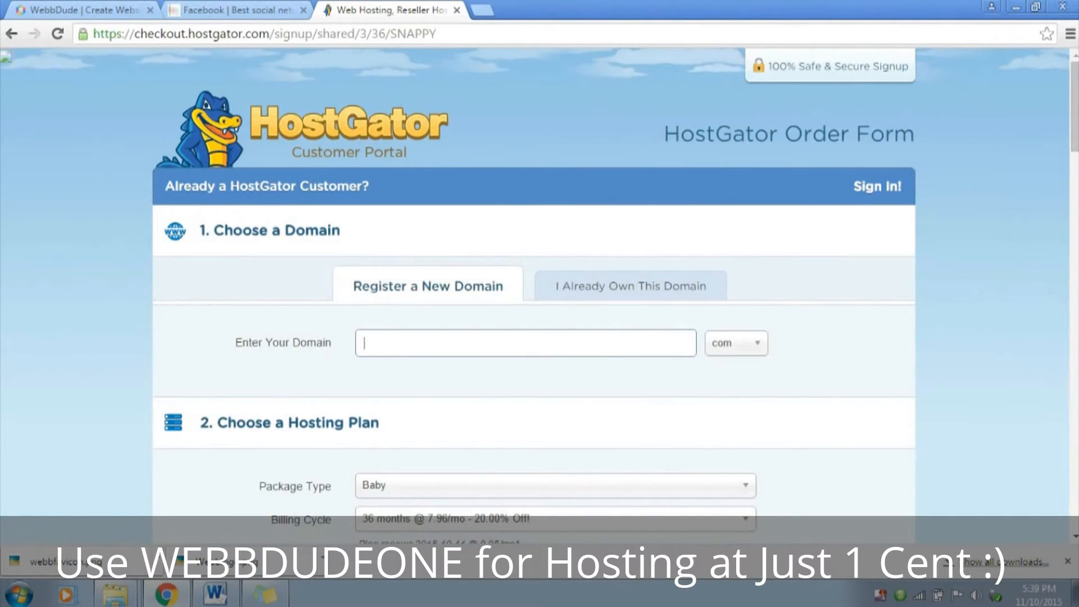
Check the availability of a new .com domain made from the owner's name, and clear the domain entry
left_click(736, 343)
left_click(736, 343)
left_click(526, 343)
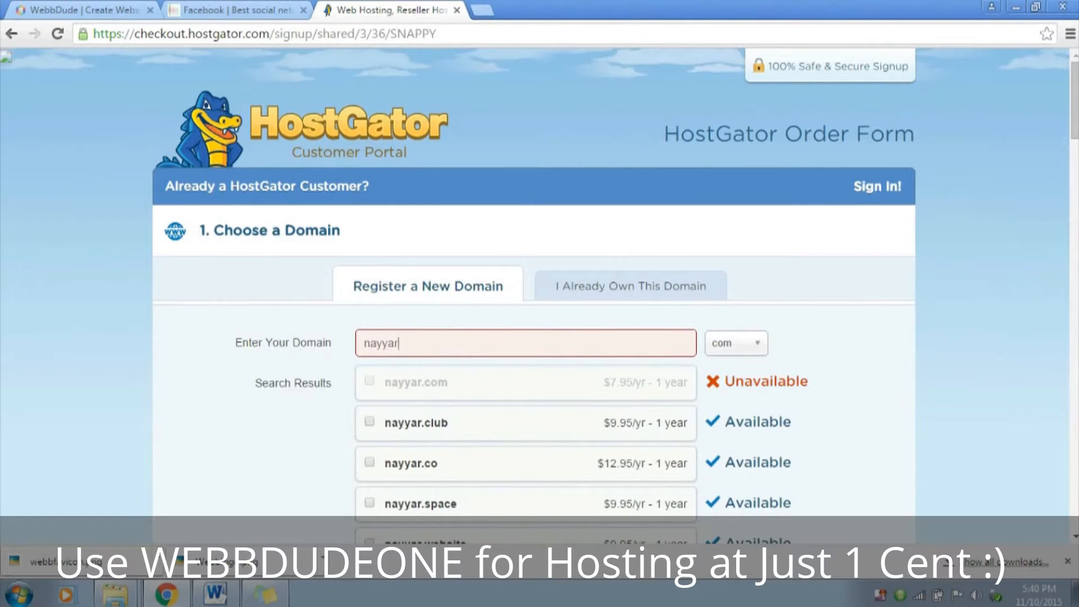
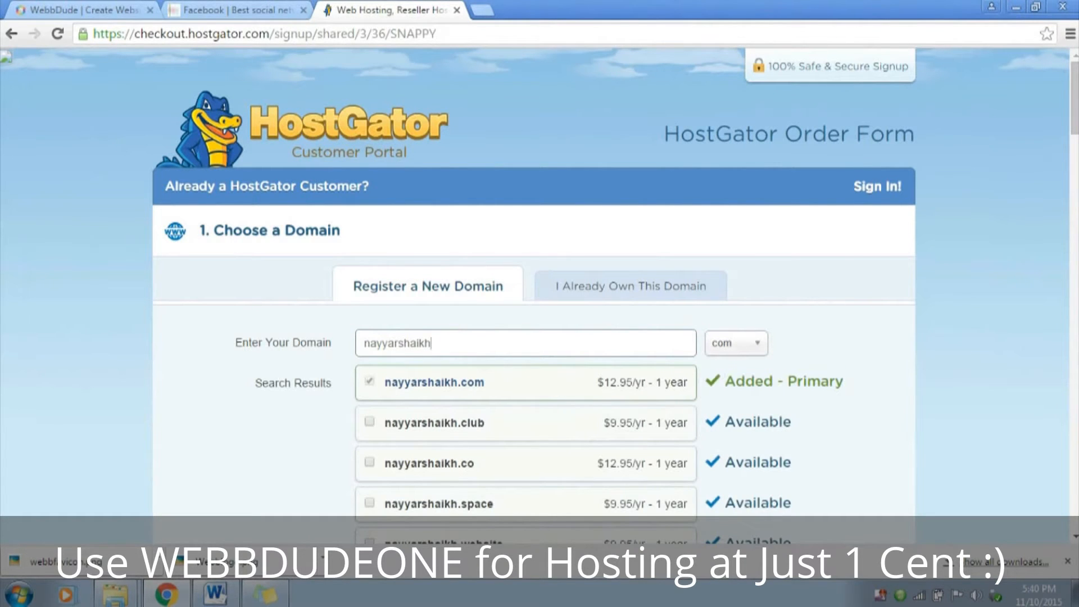
key("ctrl+a")
key("BackSpace")
Choose to use an already owned domain for the order and enter webbdude.com
left_click(621, 286)
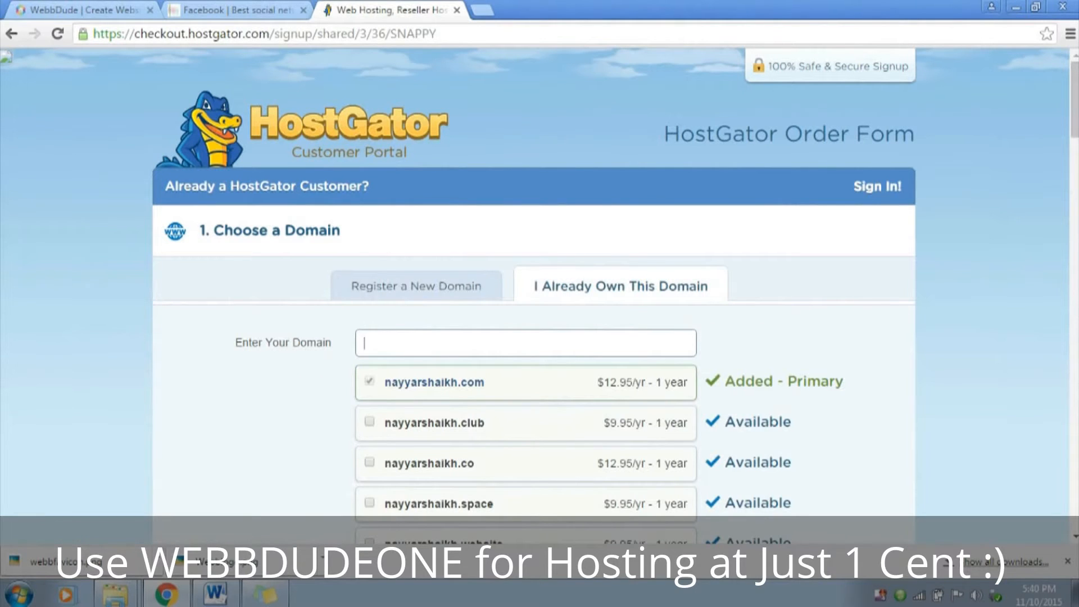
type("webbdude.com")
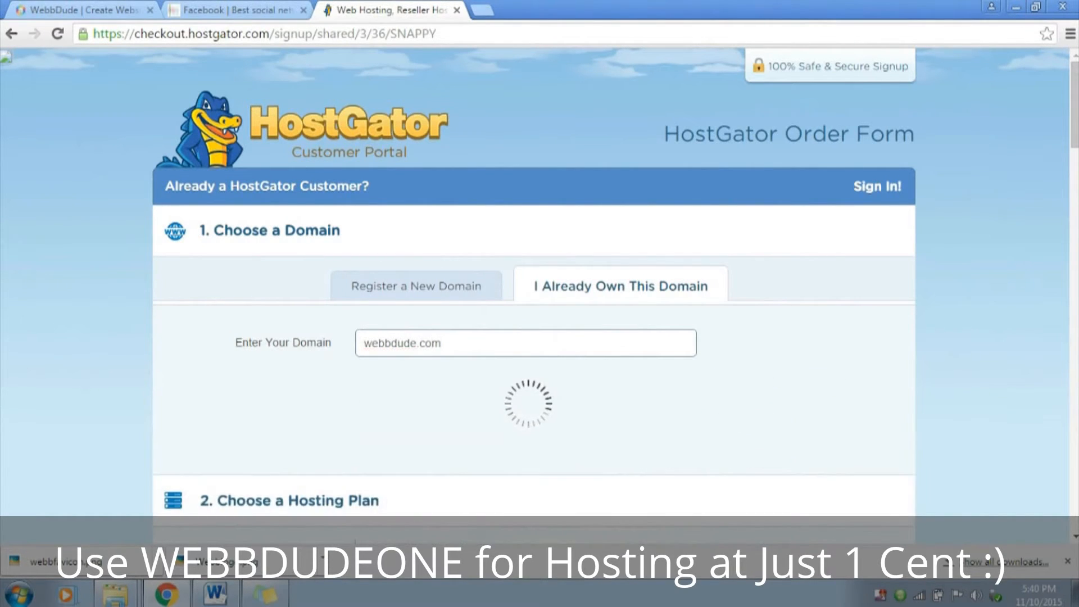
Try the 12-month billing cycle for the Baby package and settle on the 1-month cycle
scroll(534, 295, "down", 1)
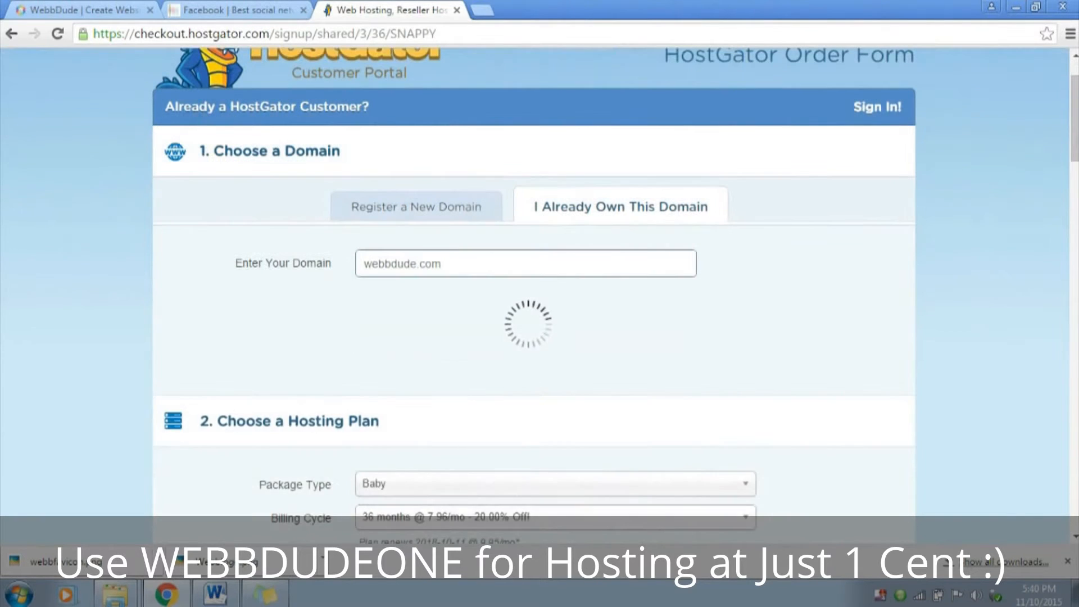
scroll(534, 295, "down", 3)
scroll(534, 295, "up", 4)
scroll(534, 295, "down", 10)
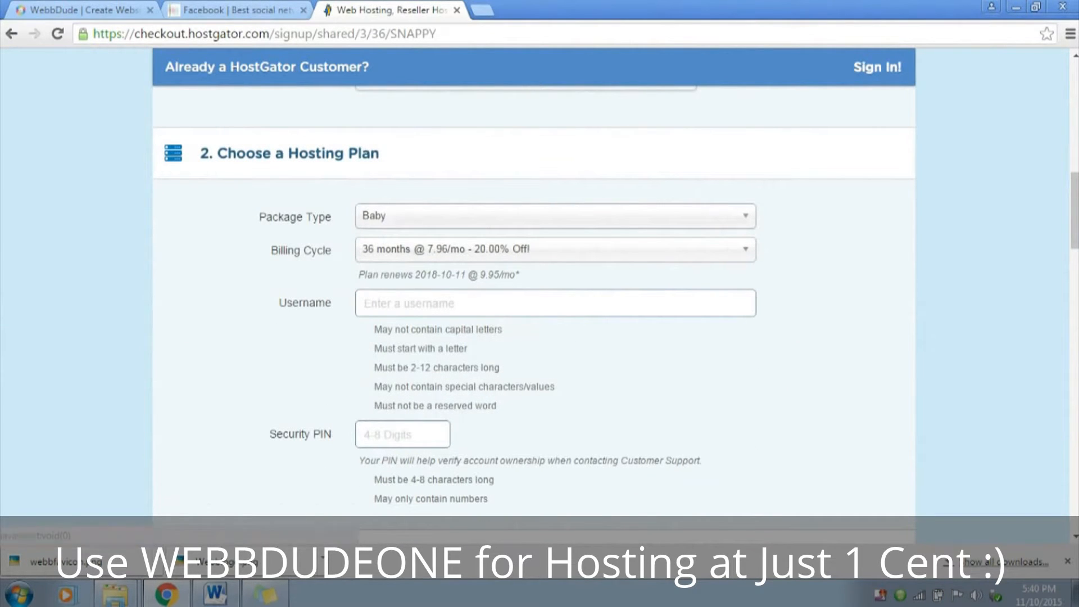
left_click(555, 249)
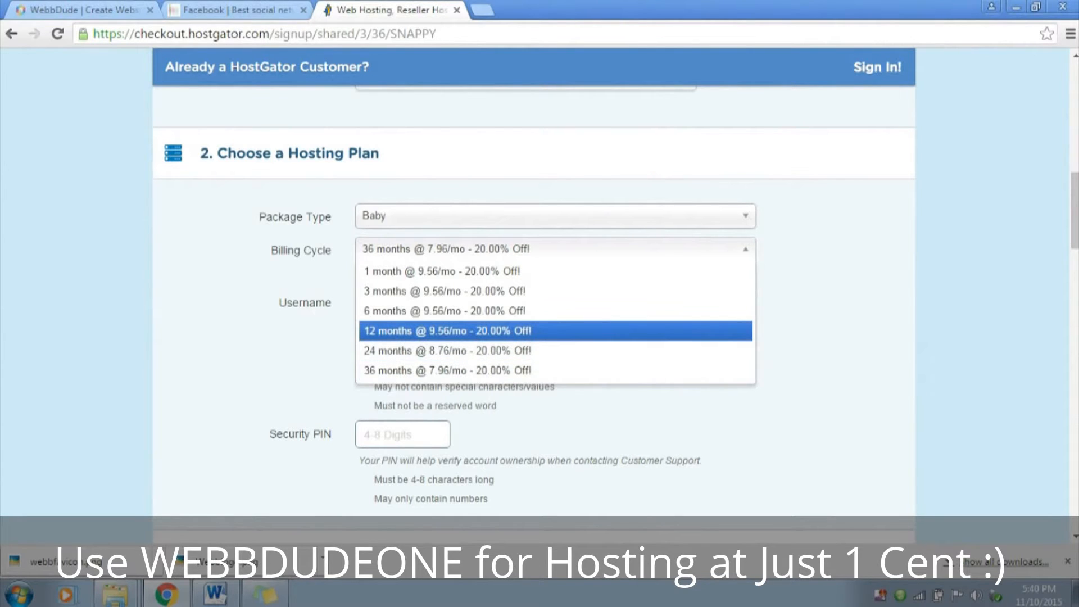
left_click(444, 330)
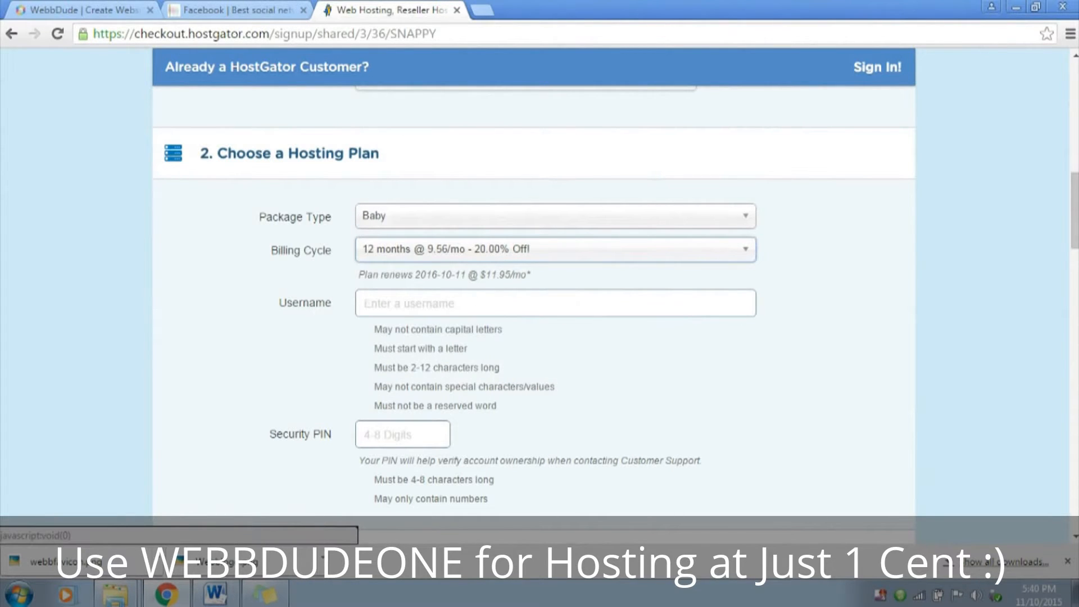
left_click(495, 249)
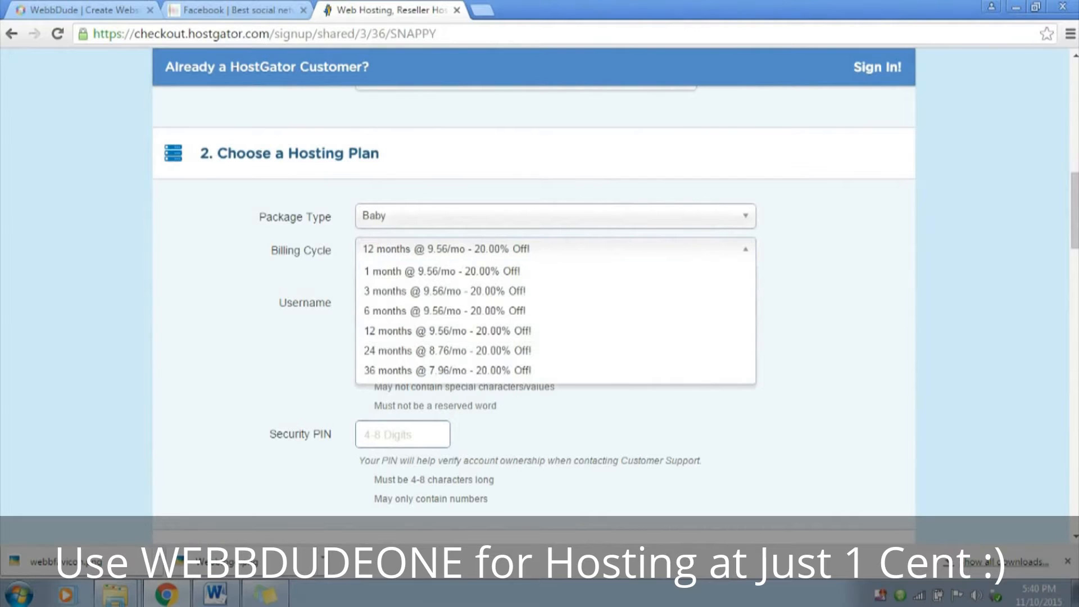
left_click(448, 331)
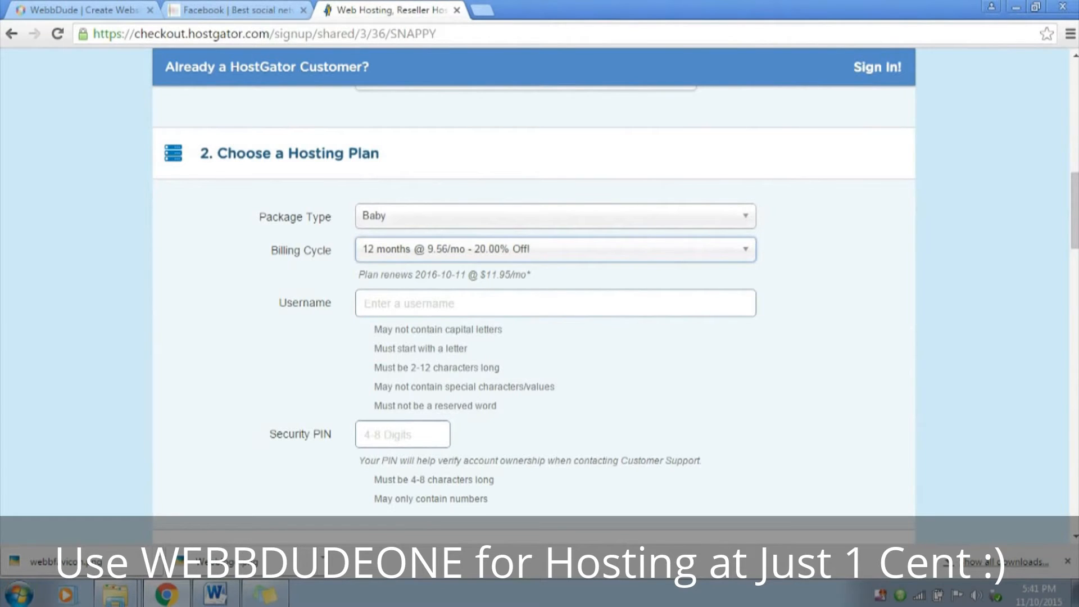
left_click(495, 249)
left_click(484, 271)
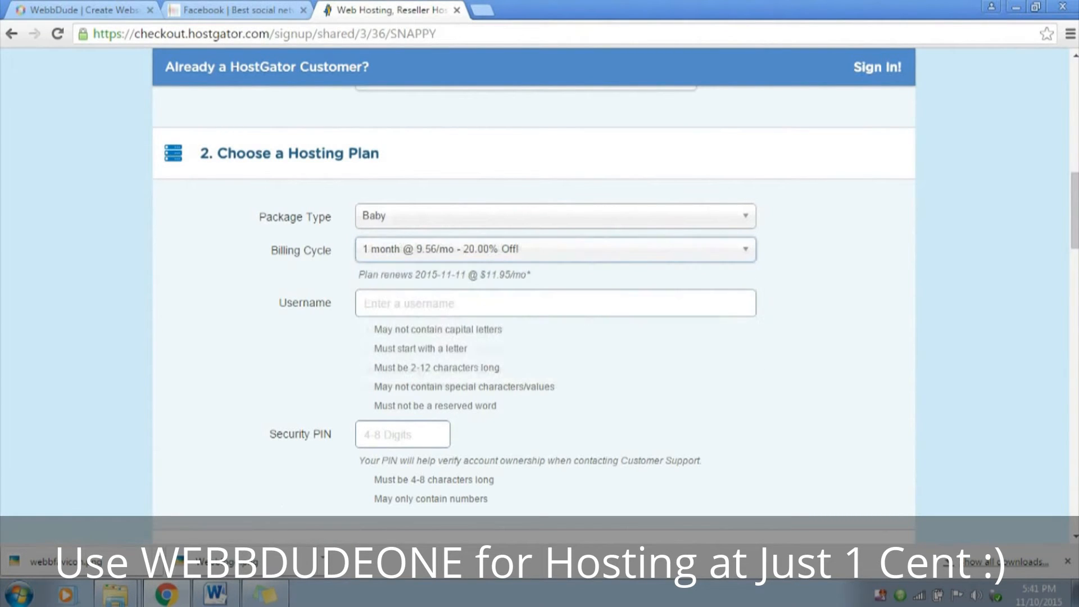
Enter the hosting account's username and security PIN in the hosting plan section
left_click(438, 303)
type("nayyars777")
key("Tab")
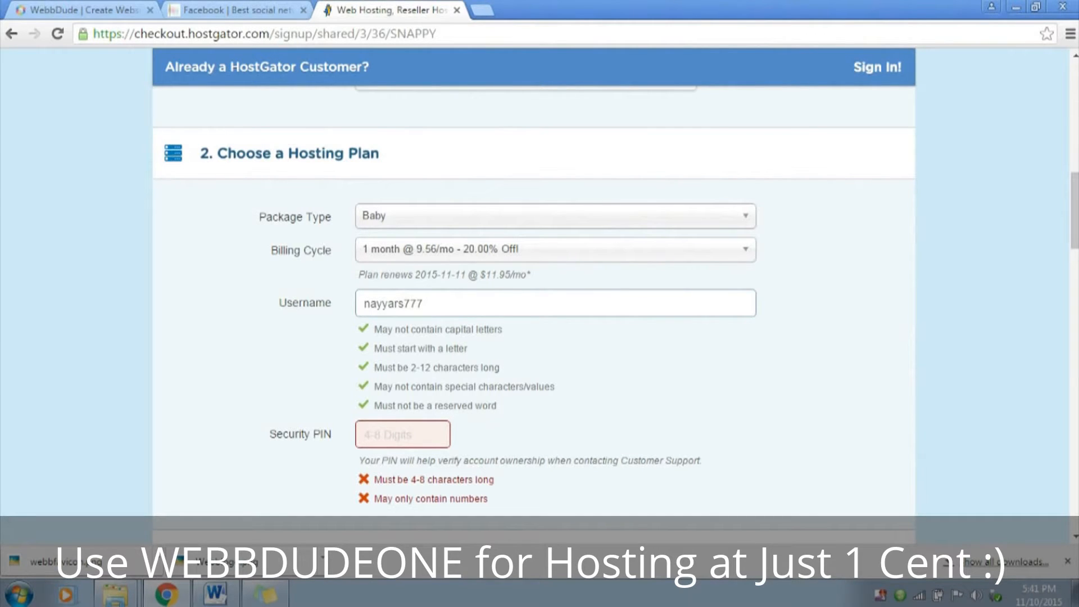
type("1234")
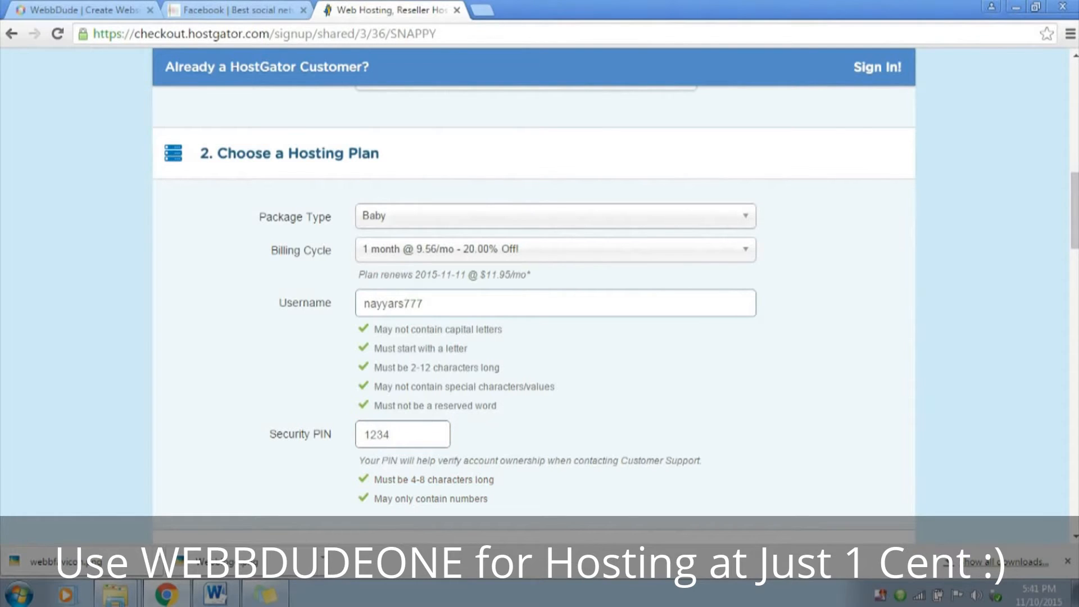
Fill in the customer's e-mail in the billing info and copy it into the e-mail confirmation
scroll(533, 303, "down", 5)
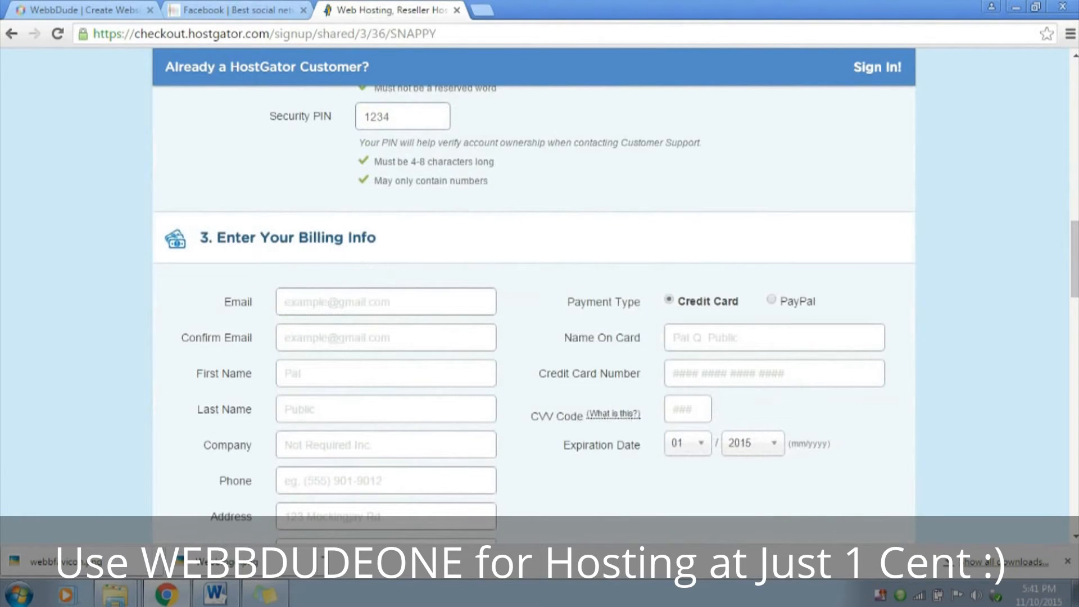
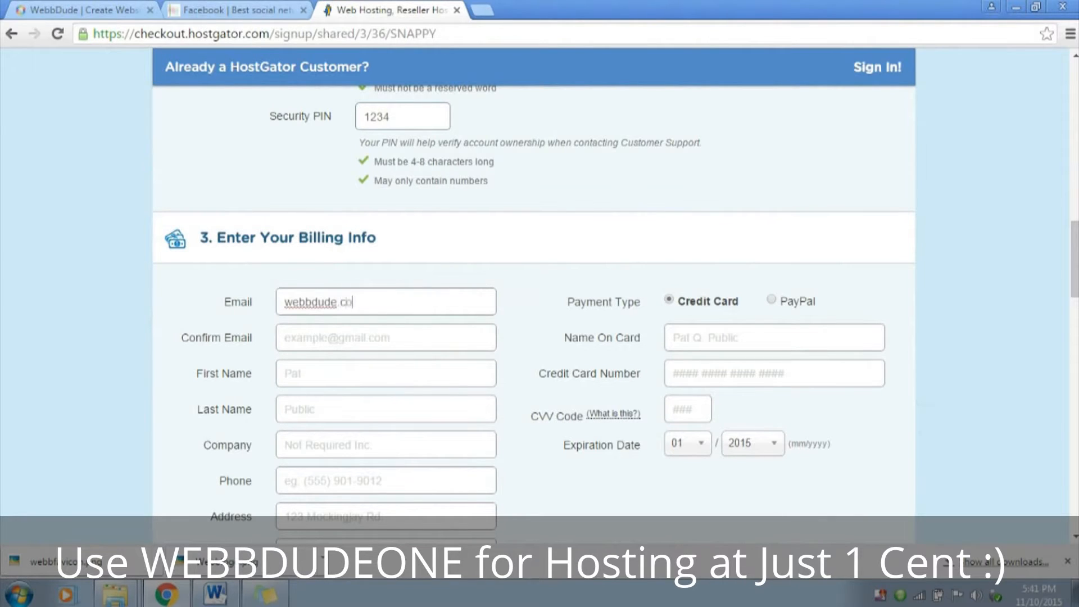
key("Tab")
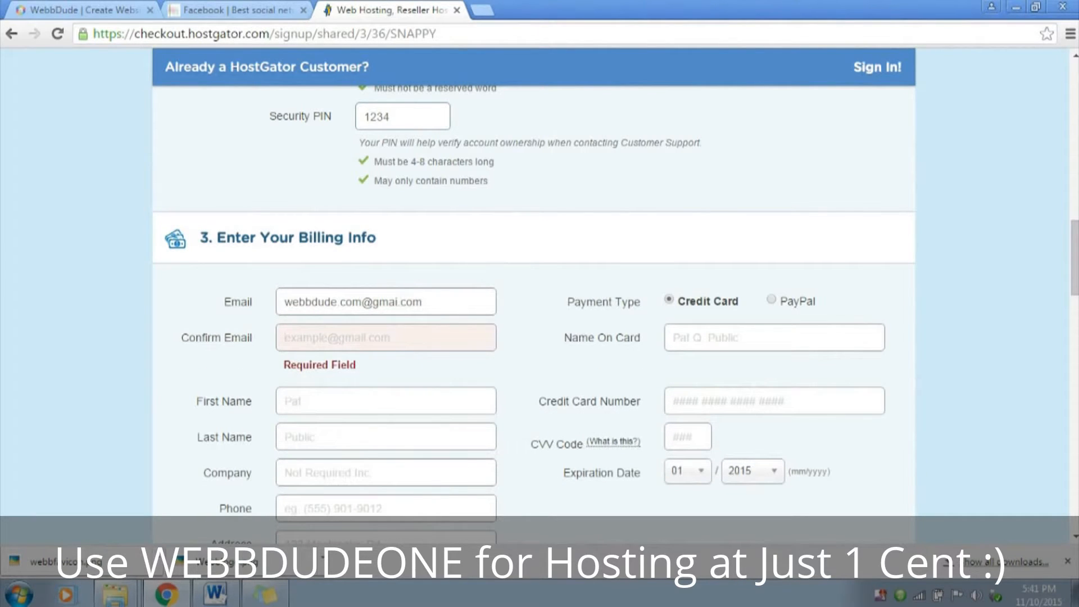
key("shift+Tab")
key("ctrl+c")
key("Tab")
key("ctrl+v")
key("Tab")
Enter the customer's first name and last name in the billing info
key("Tab")
key("Tab")
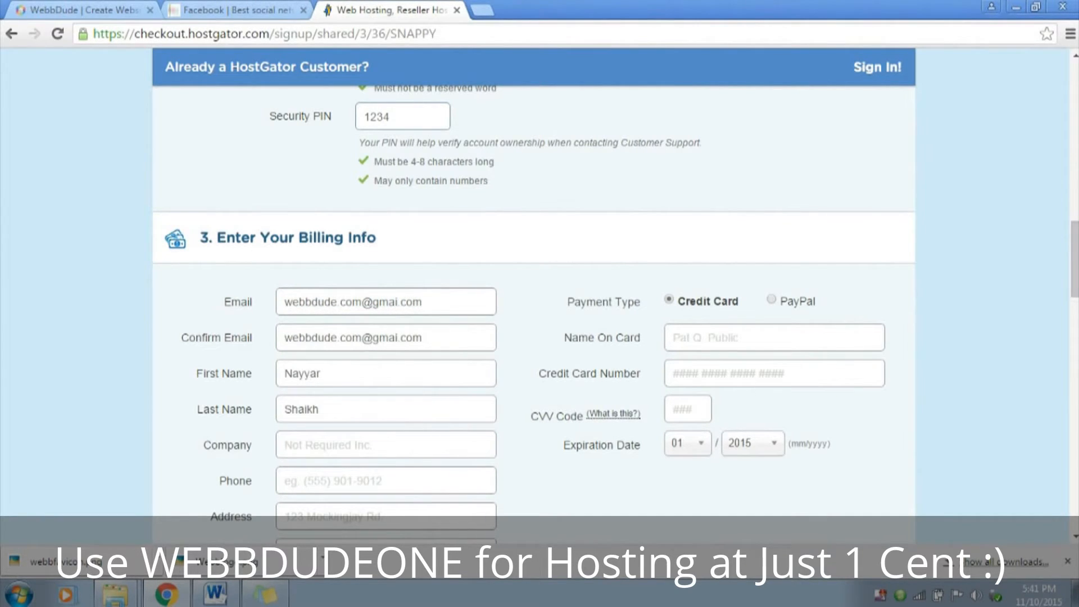
Enter WebbDude as the company and fill in the customer's phone number
type("WebbDude")
key("Tab")
type("12345668")
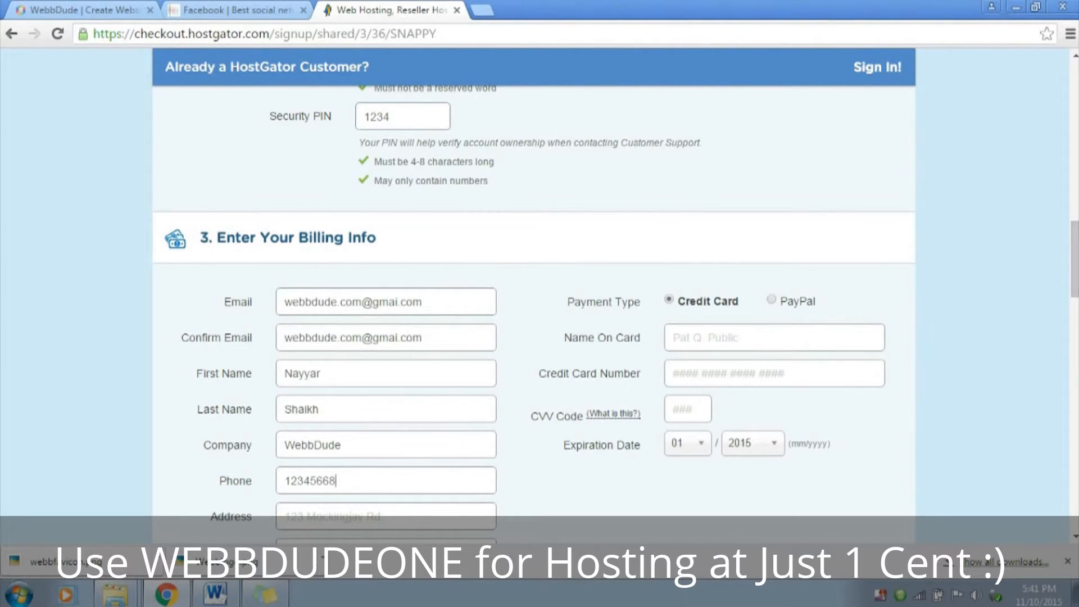
Fill in the customer's street address in the billing info
scroll(533, 292, "down", 4)
key("Tab")
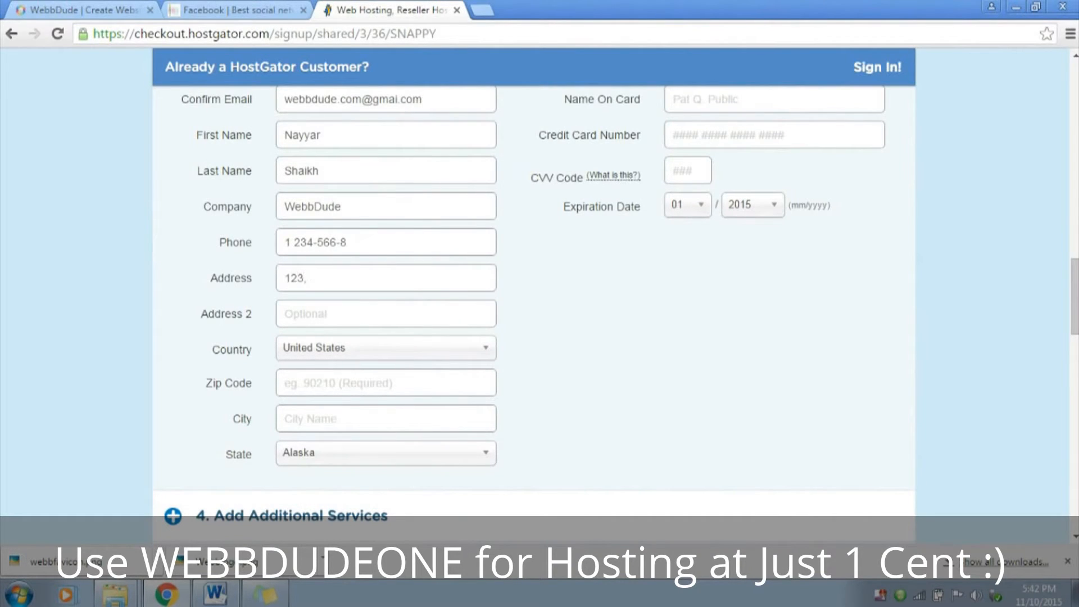
Set the billing country to India and fill in the customer's zip code
left_click(386, 348)
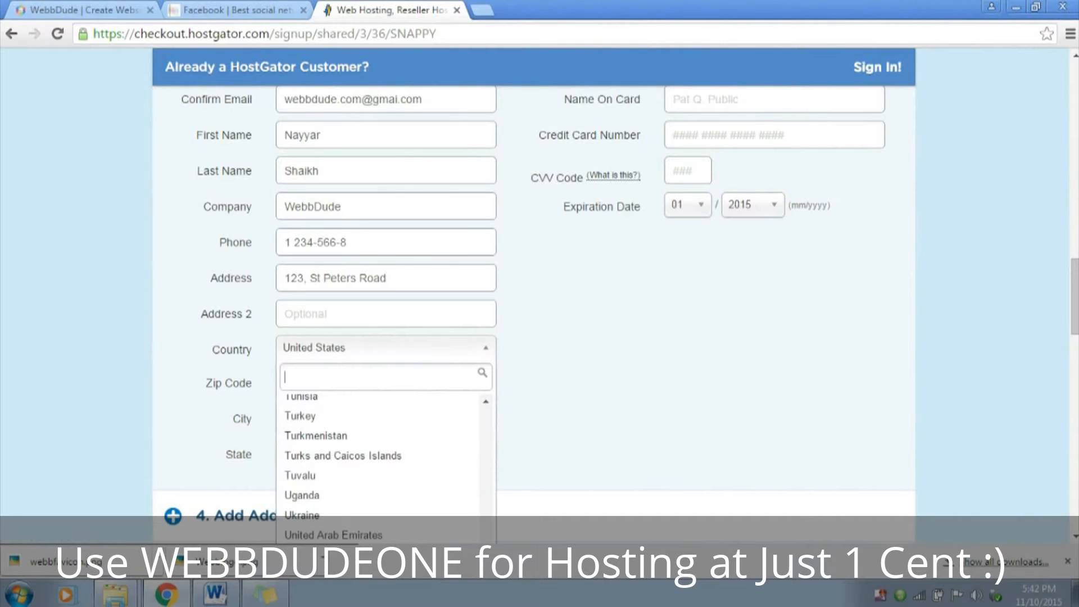
type("in")
key("Down")
key("Return")
left_click(286, 384)
type("400022")
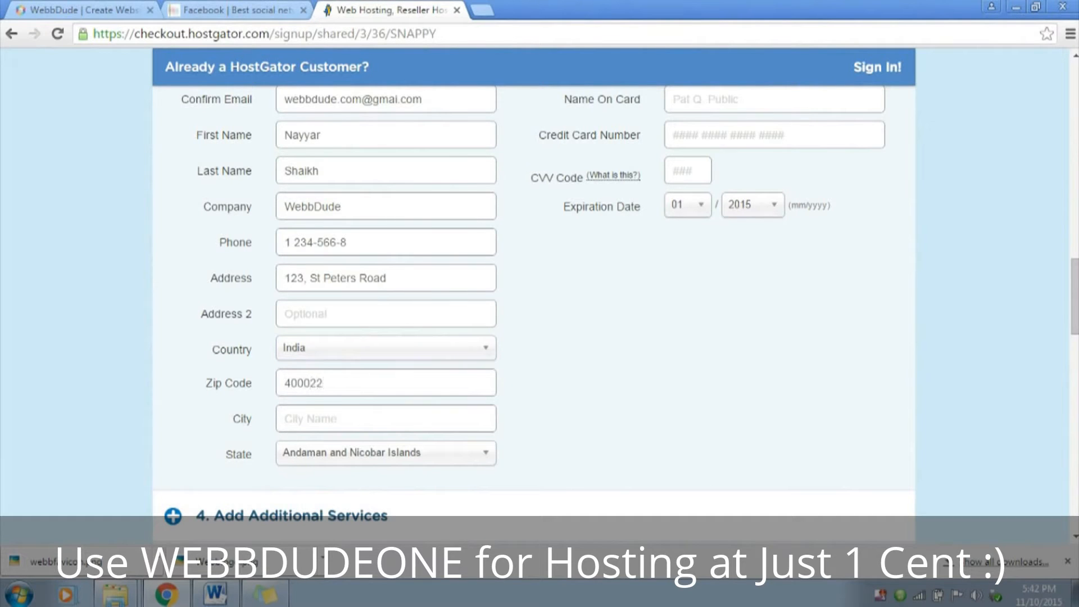
Fill in the customer's city and select the matching state in the billing address
key("Tab")
type("Mumbai")
key("Tab")
key("Down")
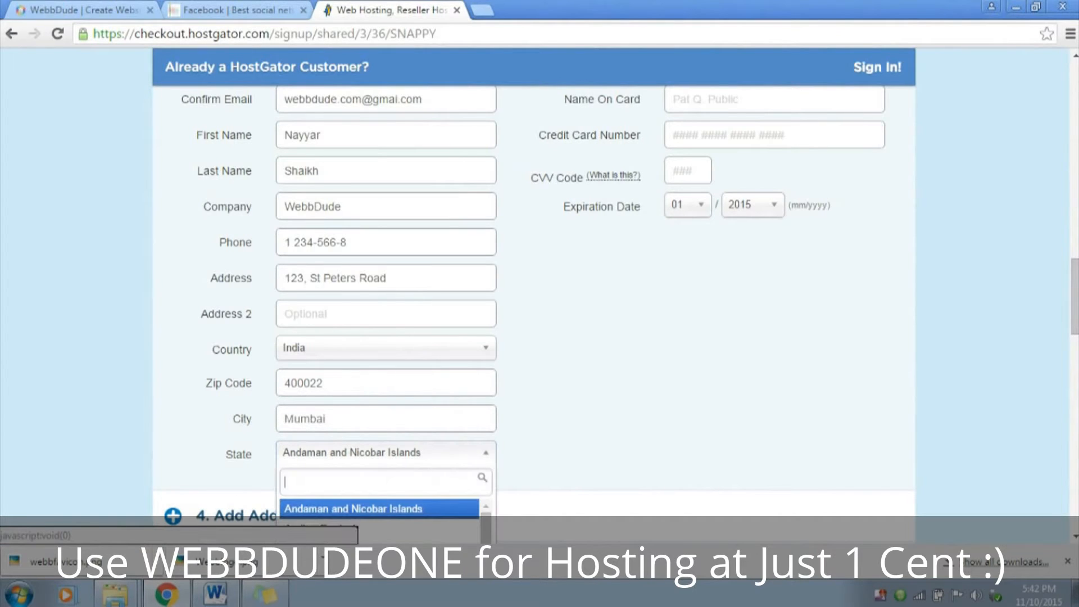
type("m")
key("Down")
key("Return")
Switch the payment type to PayPal and back to Credit Card
scroll(533, 309, "up", 4)
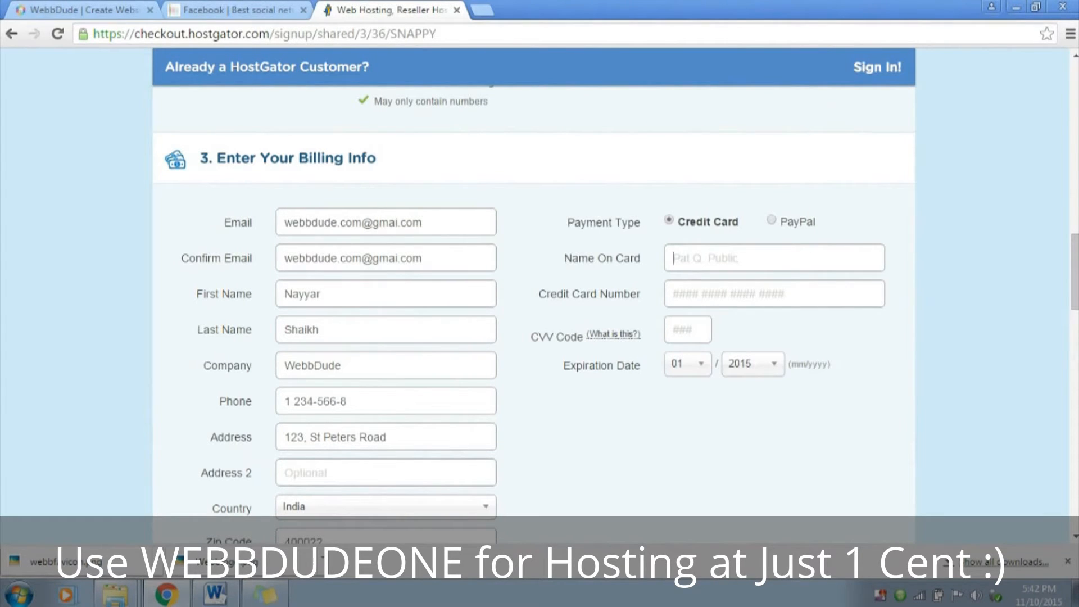
left_click(771, 220)
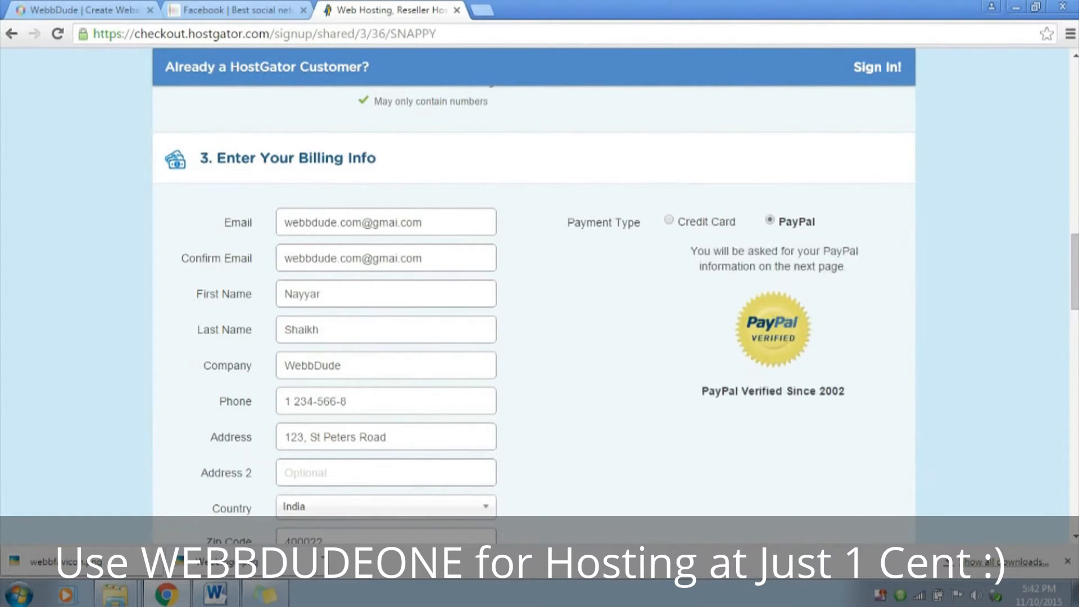
left_click(669, 220)
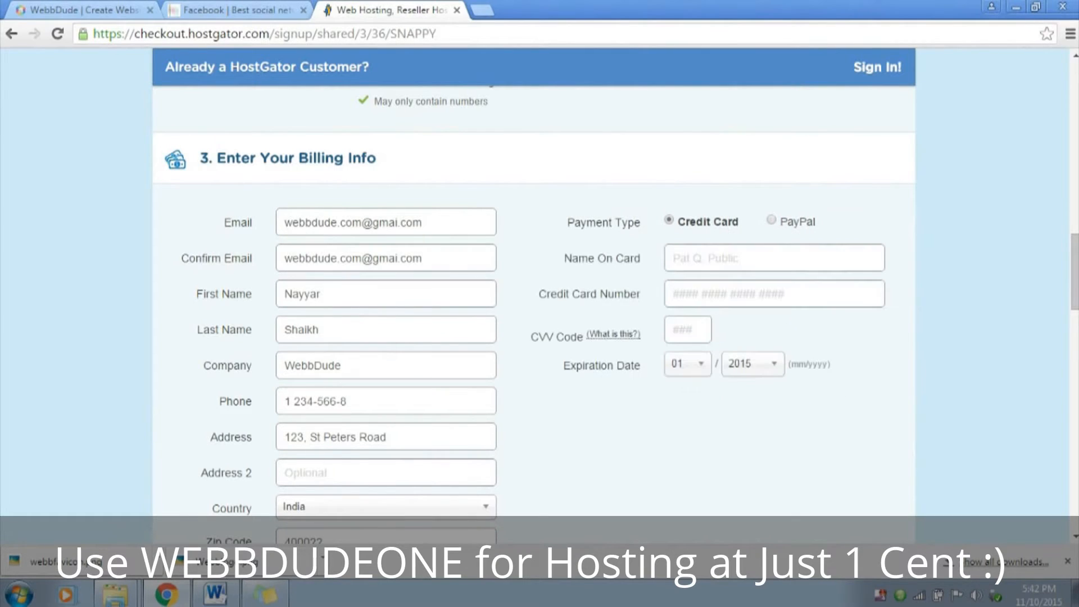
Enter the cardholder's name and the credit card number in the payment details
key("Tab")
type("12345")
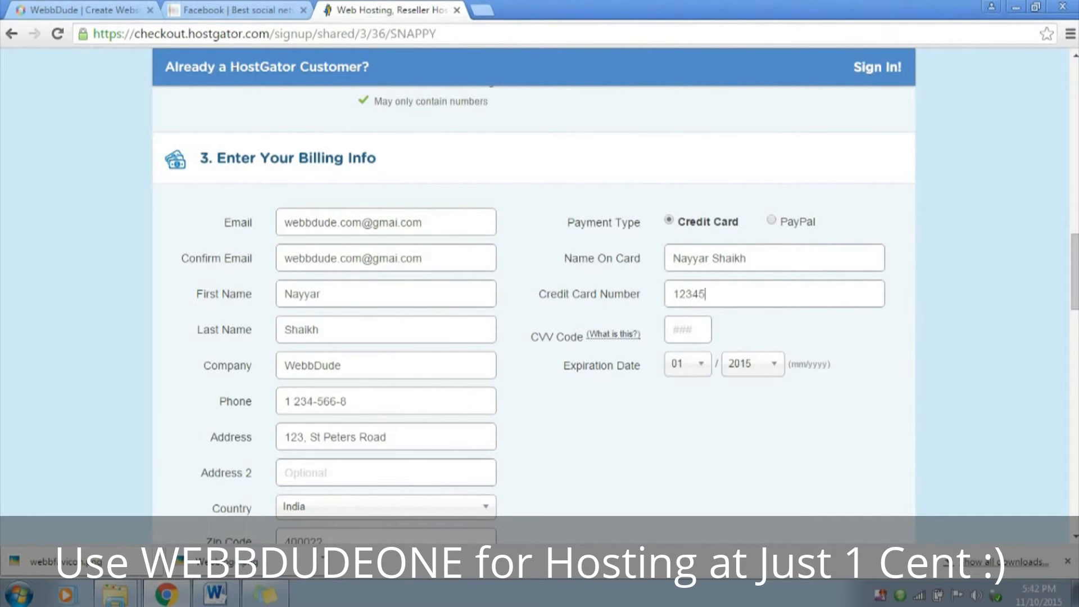
type("6789")
type("23")
Enter the card's CVV code and select its expiration month and year
left_click(674, 330)
type("402")
left_click(688, 364)
left_click(680, 445)
left_click(752, 364)
left_click(741, 459)
Remove the Site Backup (CodeGuard) add-on from the additional services and proceed to the coupon code section
scroll(540, 303, "down", 8)
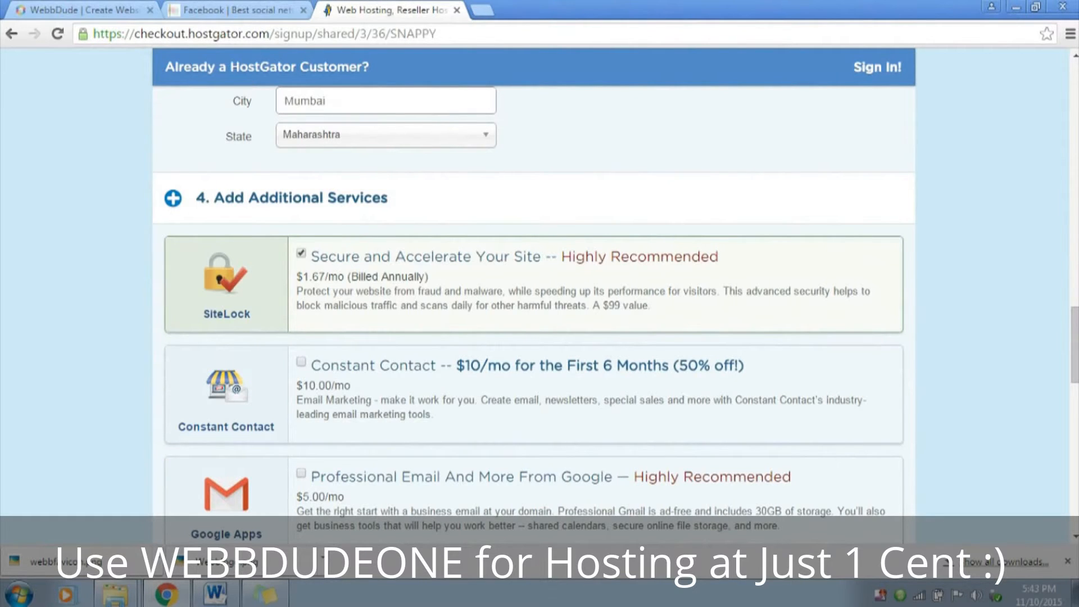
scroll(540, 304, "down", 2)
scroll(540, 303, "down", 3)
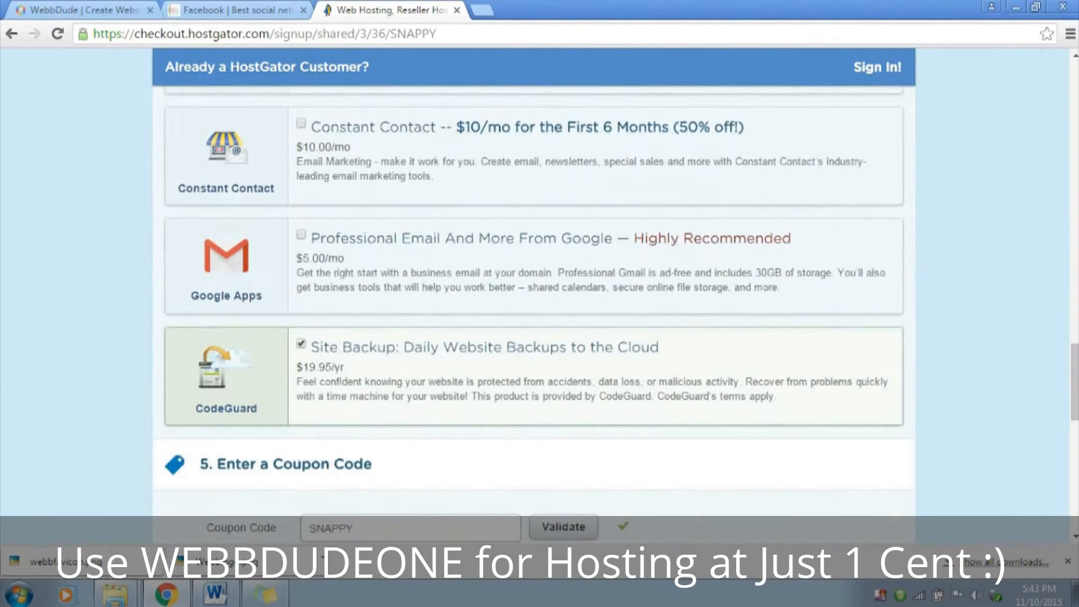
scroll(539, 303, "down", 7)
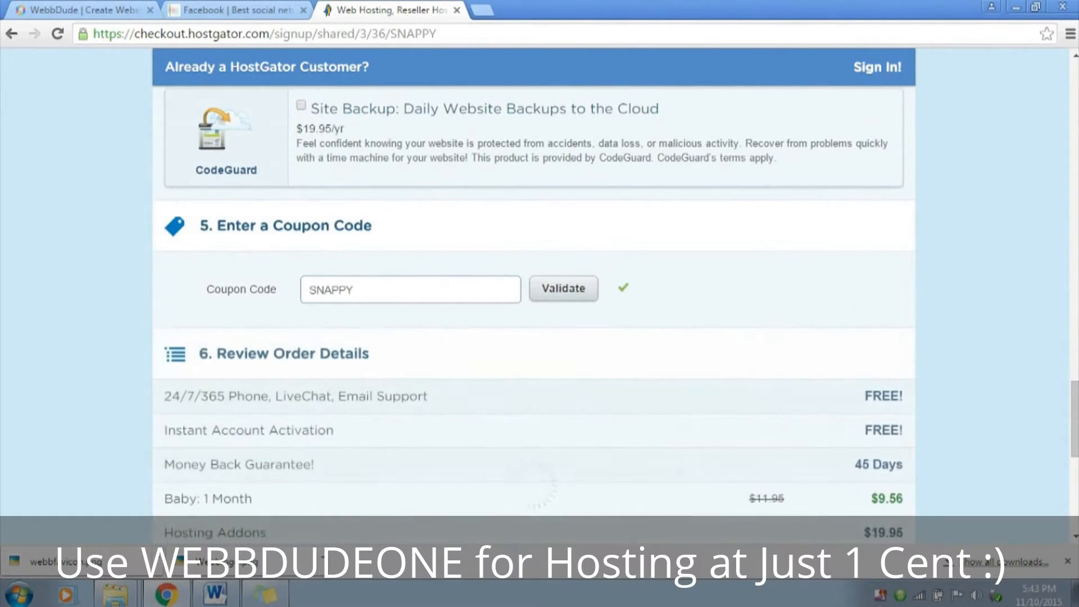
Replace the hosting order's coupon code with 1CENTWEBBDUDE and validate it
scroll(540, 303, "up", 2)
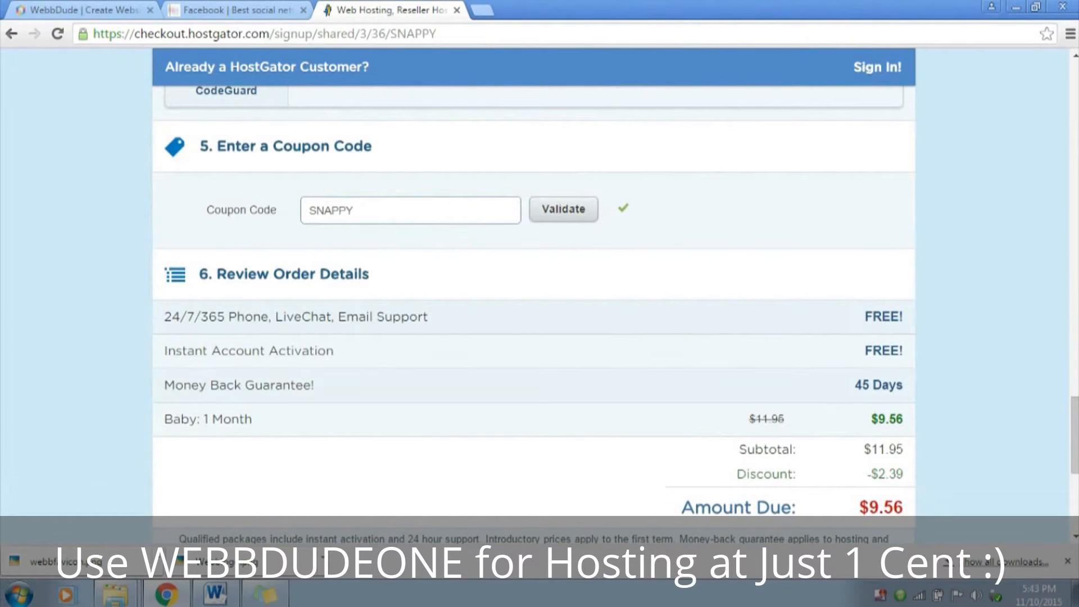
left_click_drag(206, 210, 276, 210)
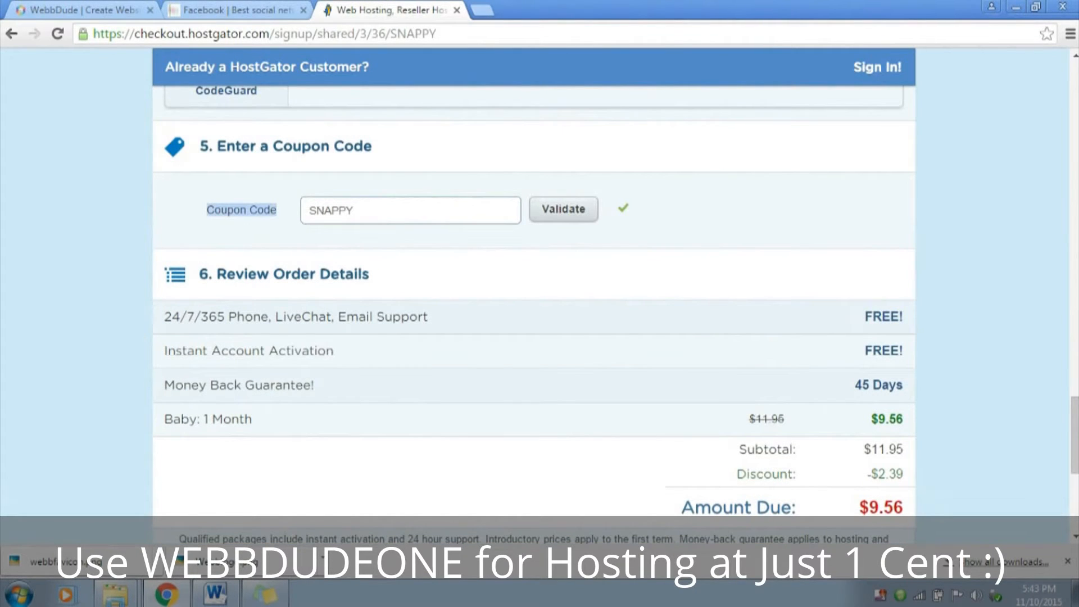
left_click(355, 210)
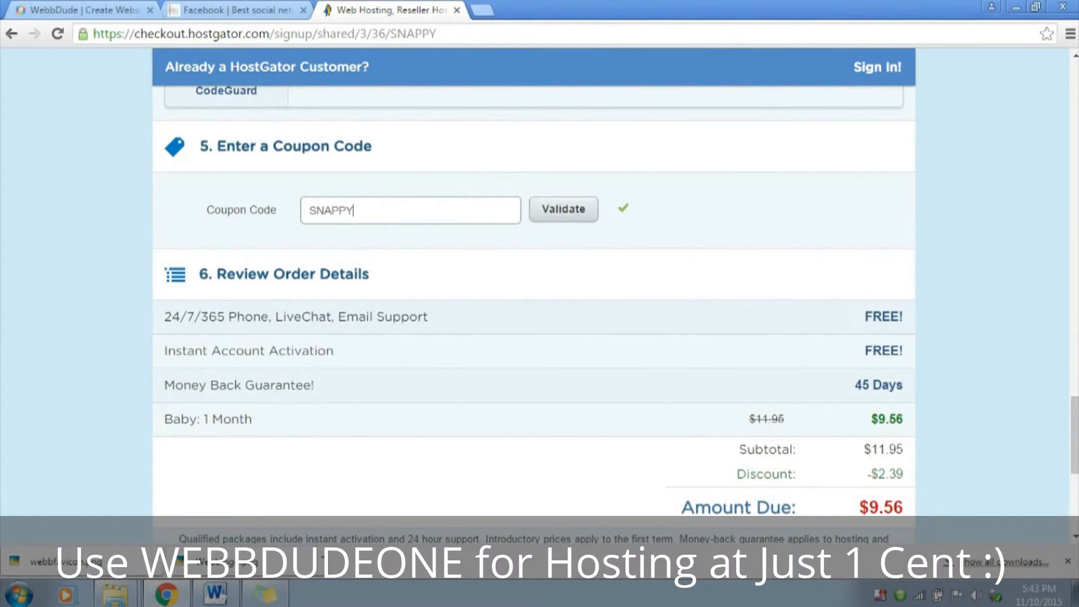
left_click_drag(878, 473, 903, 474)
left_click(355, 210)
double_click(331, 210)
type("1CENTWEBBDUDE")
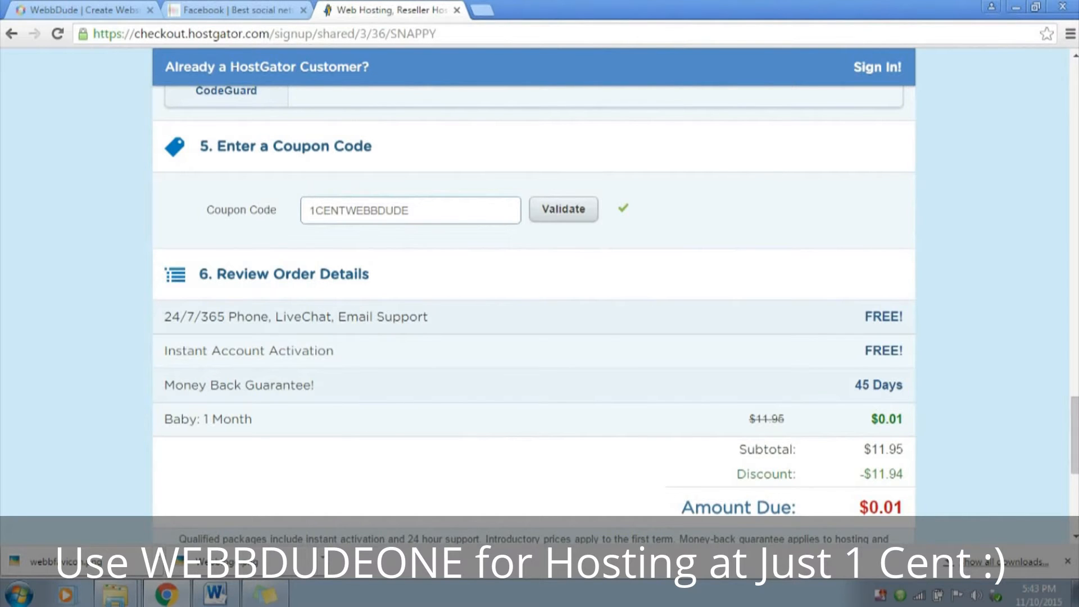
left_click_drag(310, 210, 409, 210)
left_click(419, 211)
Set the Baby plan's billing cycle to 12 months
scroll(534, 281, "up", 20)
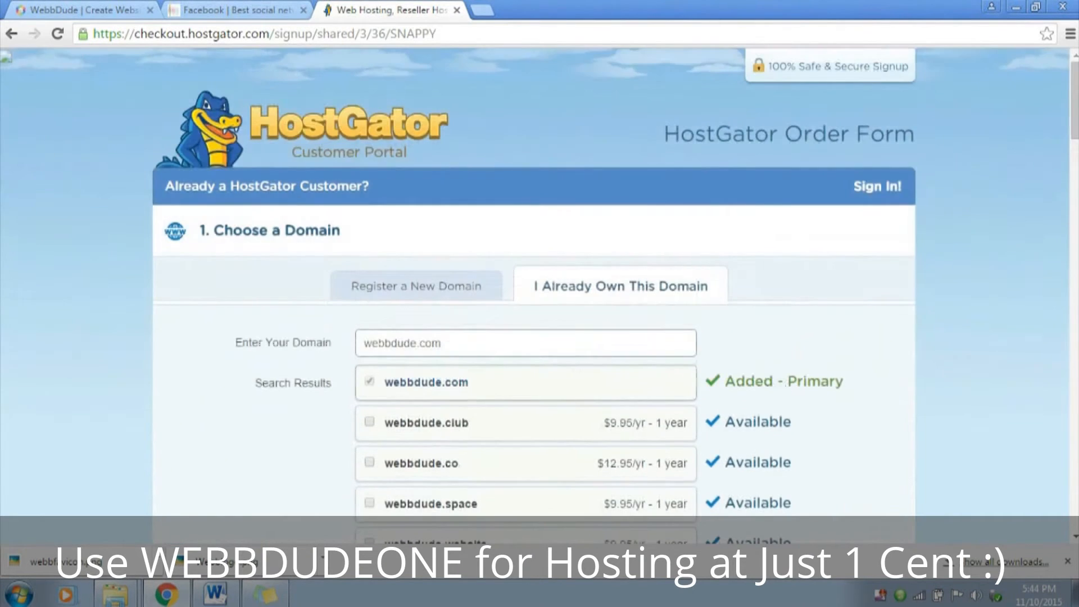
scroll(534, 281, "down", 11)
scroll(534, 281, "up", 2)
left_click(534, 249)
key("Down")
key("Return")
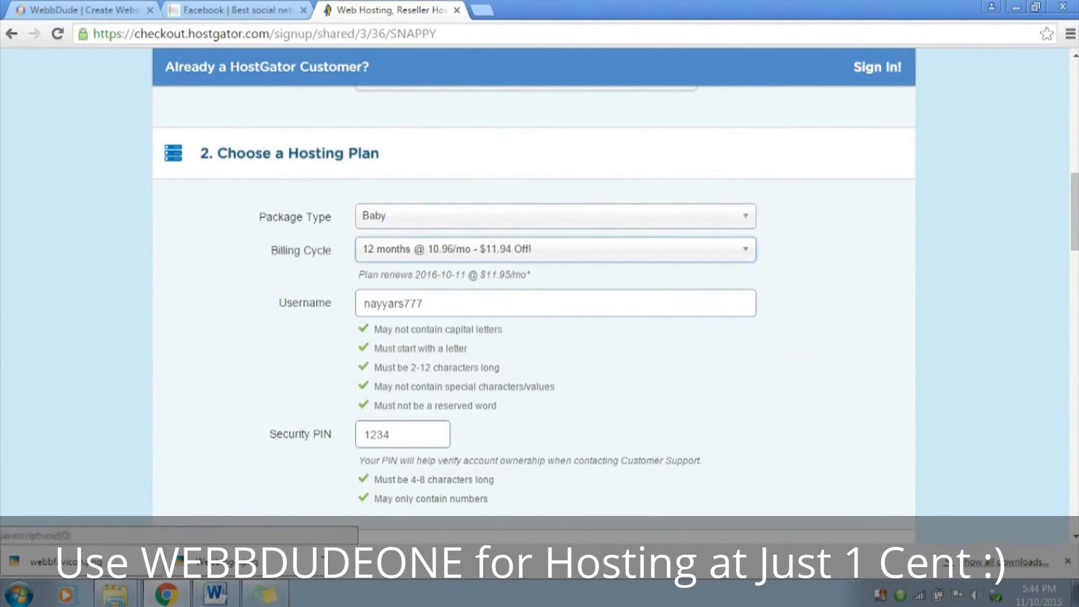
Replace the coupon code with WEBBDUDE25, validate it and review the order details
scroll(534, 280, "down", 20)
scroll(534, 281, "up", 10)
double_click(359, 330)
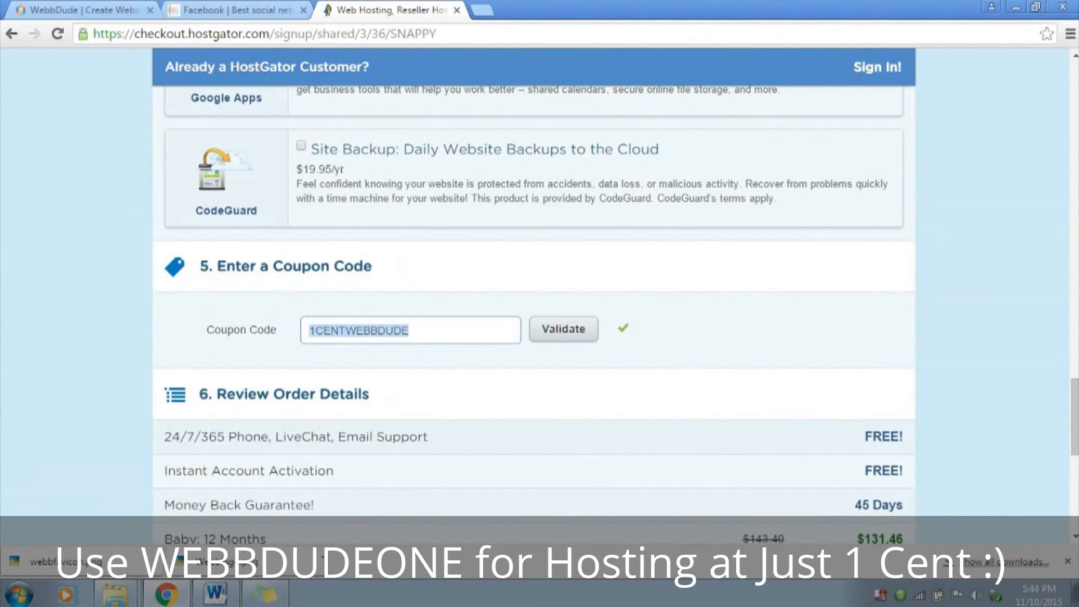
type("WEBB")
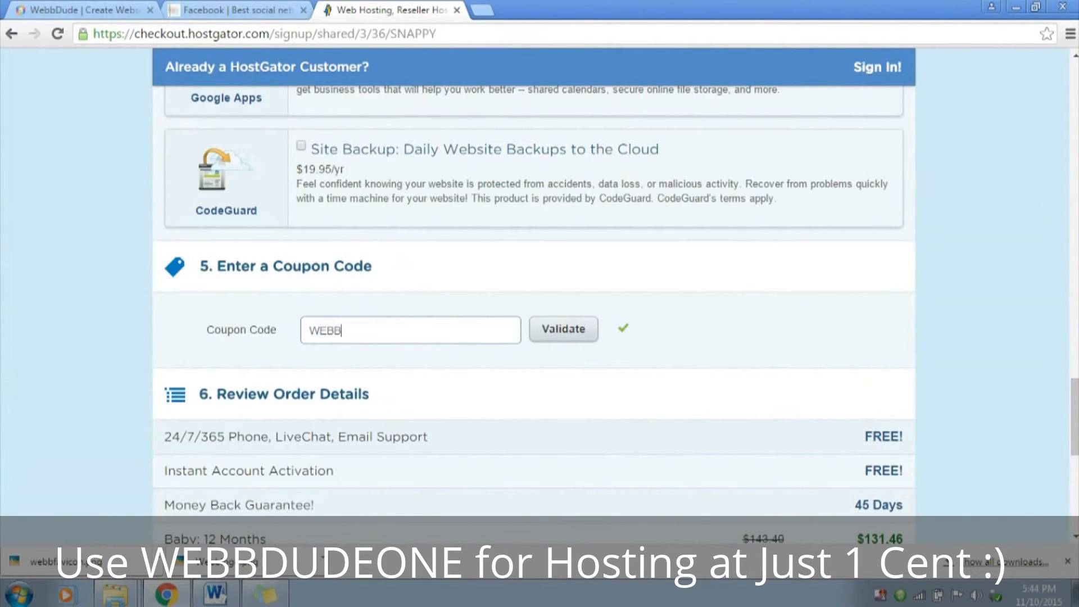
type("DUDE25")
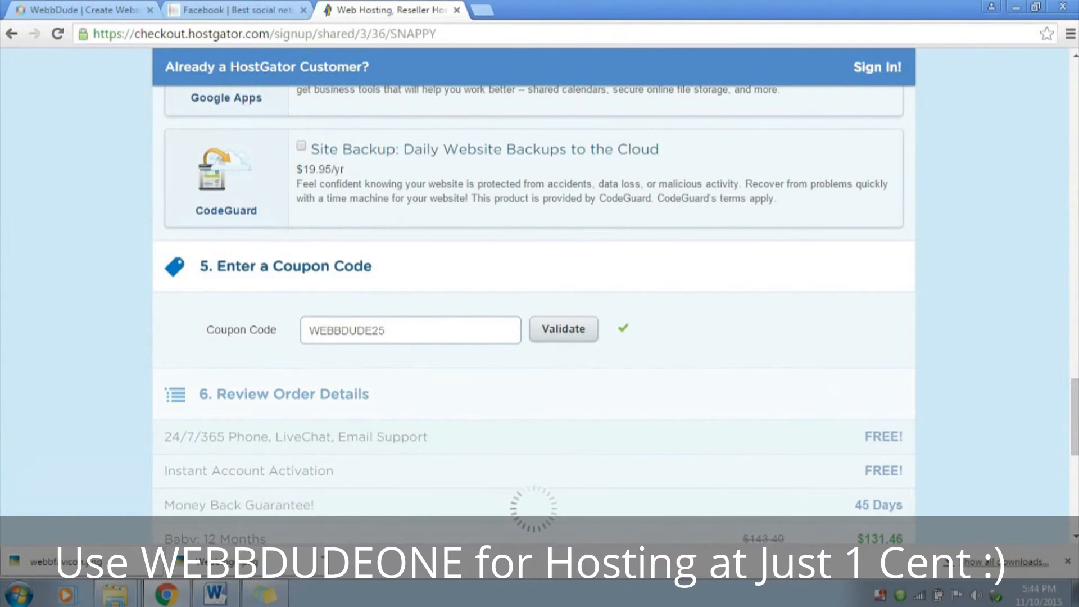
scroll(534, 304, "down", 1)
scroll(534, 304, "down", 1)
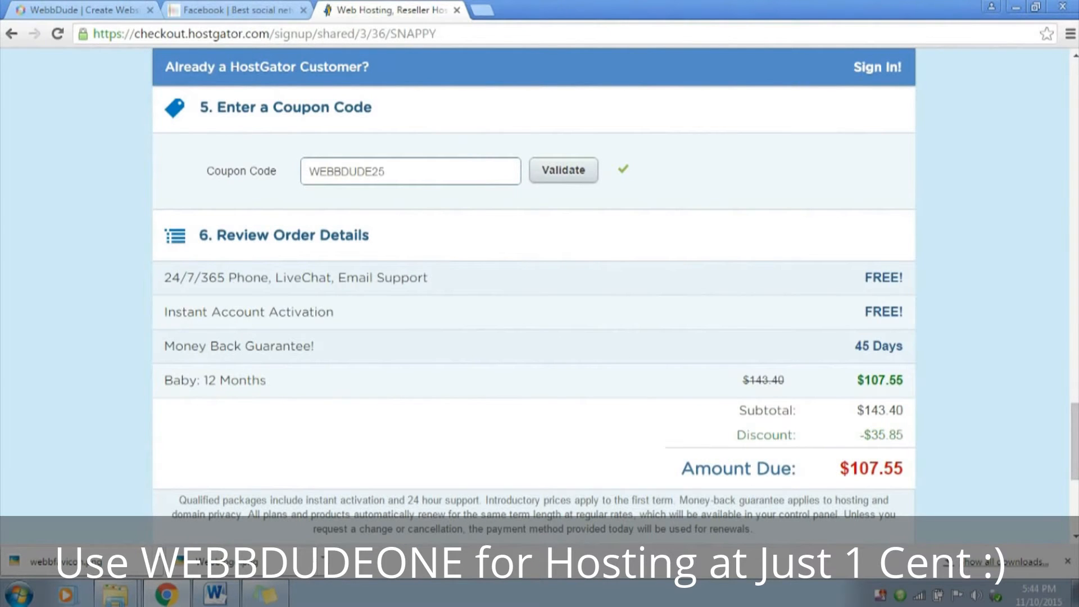
Agree to the Terms of Service, Cancellation Policy and Privacy Policy, and submit the hosting order for checkout
scroll(534, 281, "down", 5)
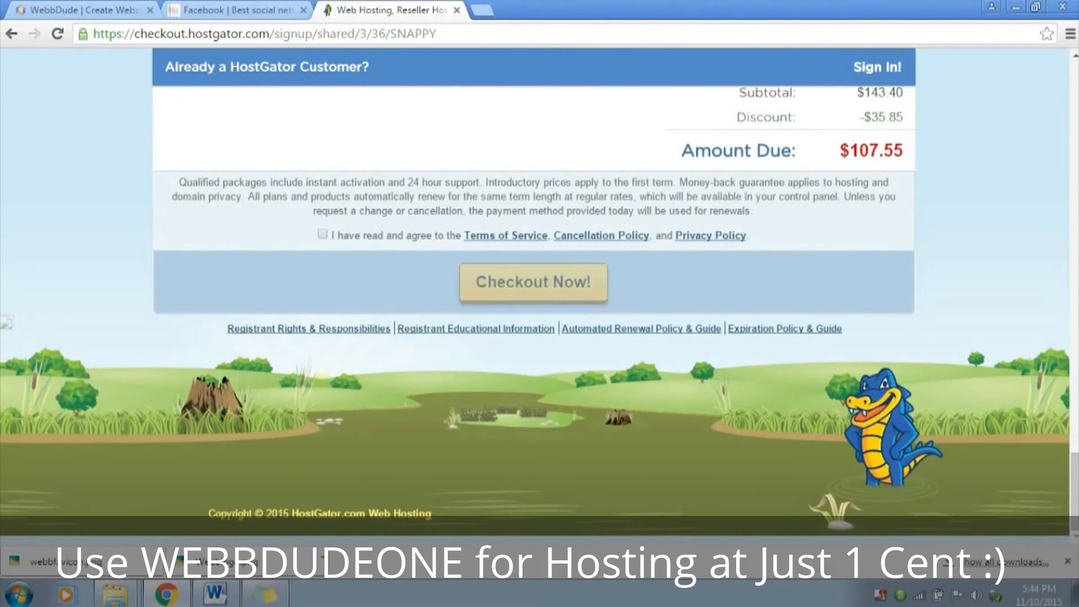
left_click(322, 235)
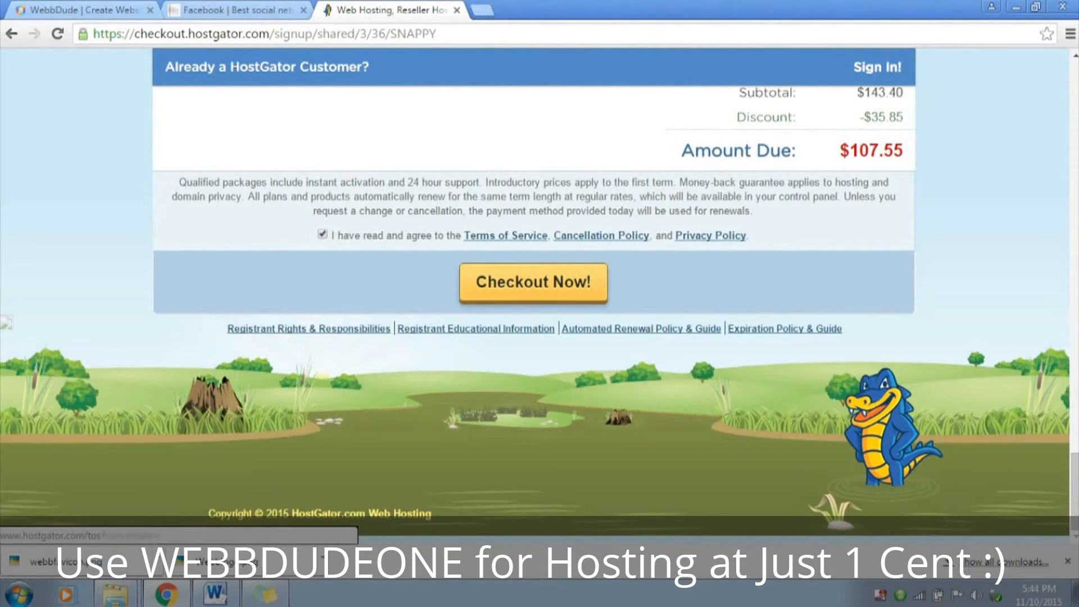
left_click(533, 281)
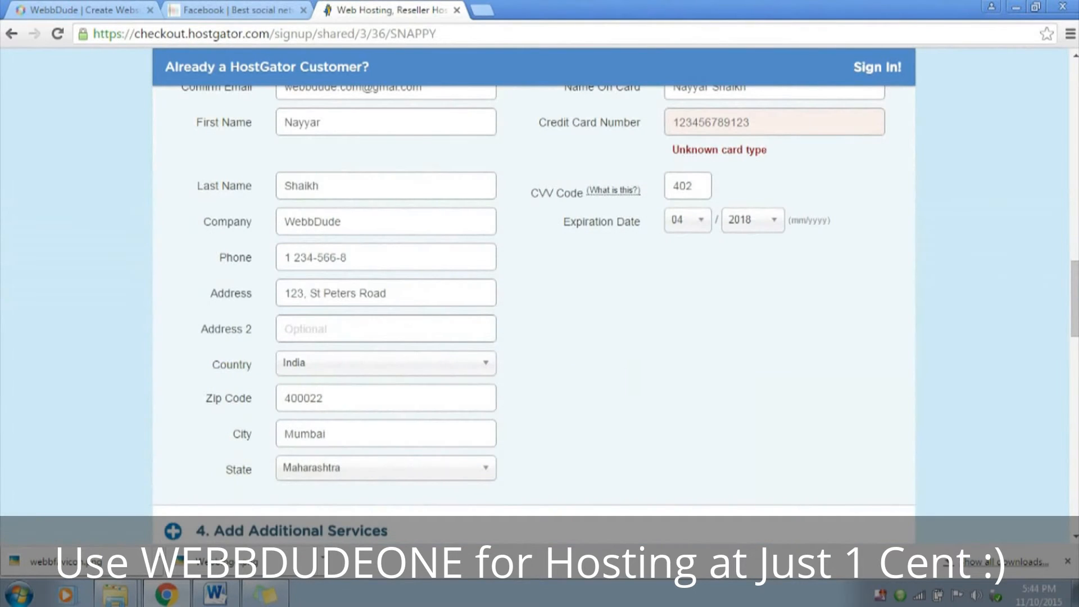
scroll(534, 292, "down", 3)
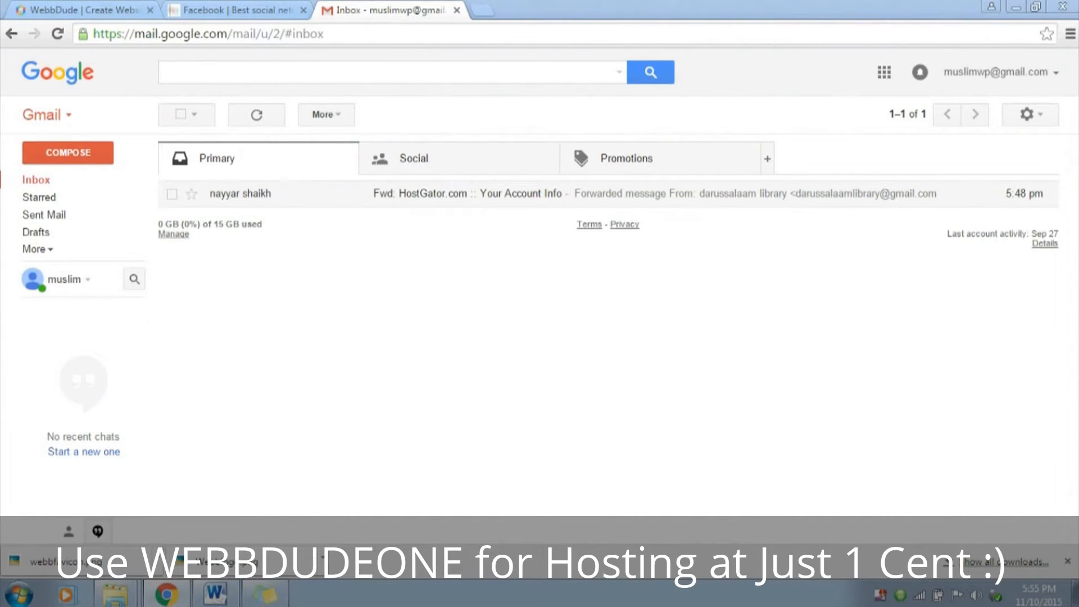
Open the forwarded HostGator account info email in Gmail and examine its control panel link and login details
left_click(466, 194)
scroll(506, 309, "down", 4)
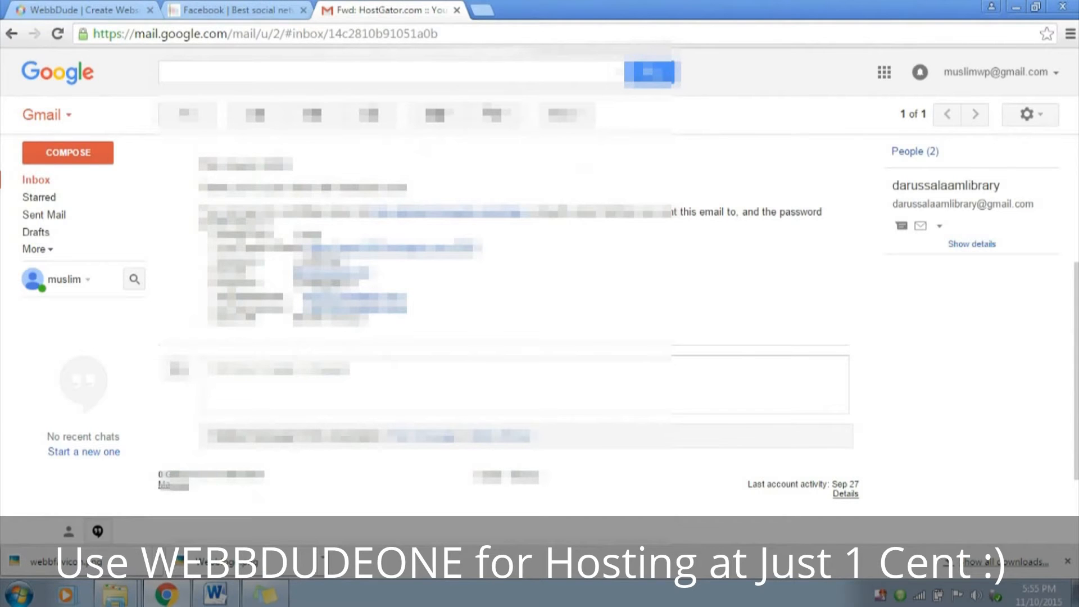
left_click_drag(209, 234, 362, 320)
left_click(393, 320)
left_click_drag(209, 233, 368, 316)
left_click(393, 318)
left_click_drag(209, 247, 304, 248)
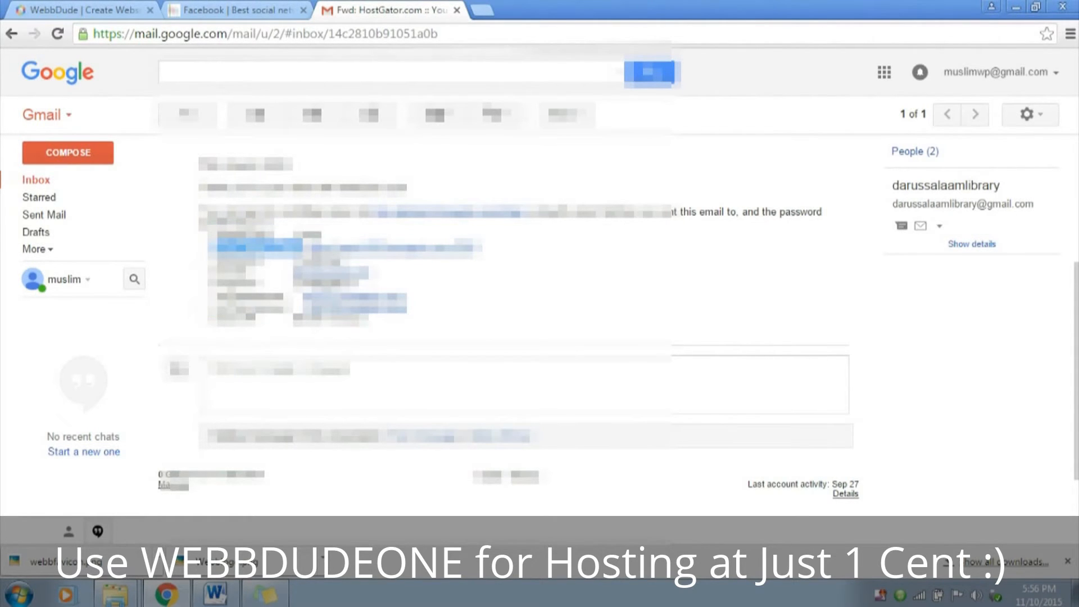
left_click(360, 264)
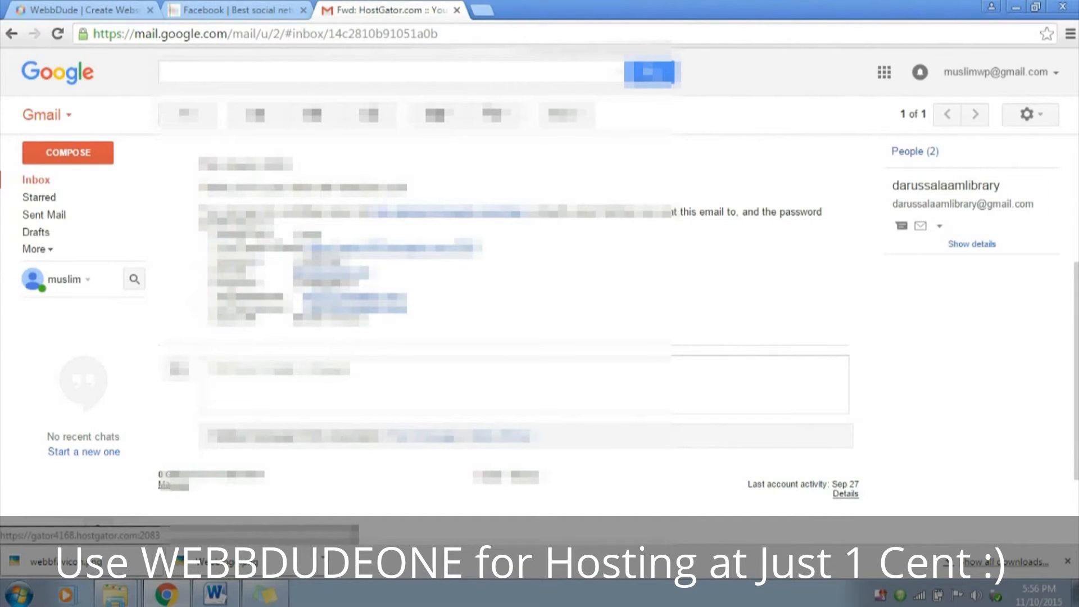
Log in to cPanel through the email's control panel link, pasting the account password copied from the email
left_click(388, 247)
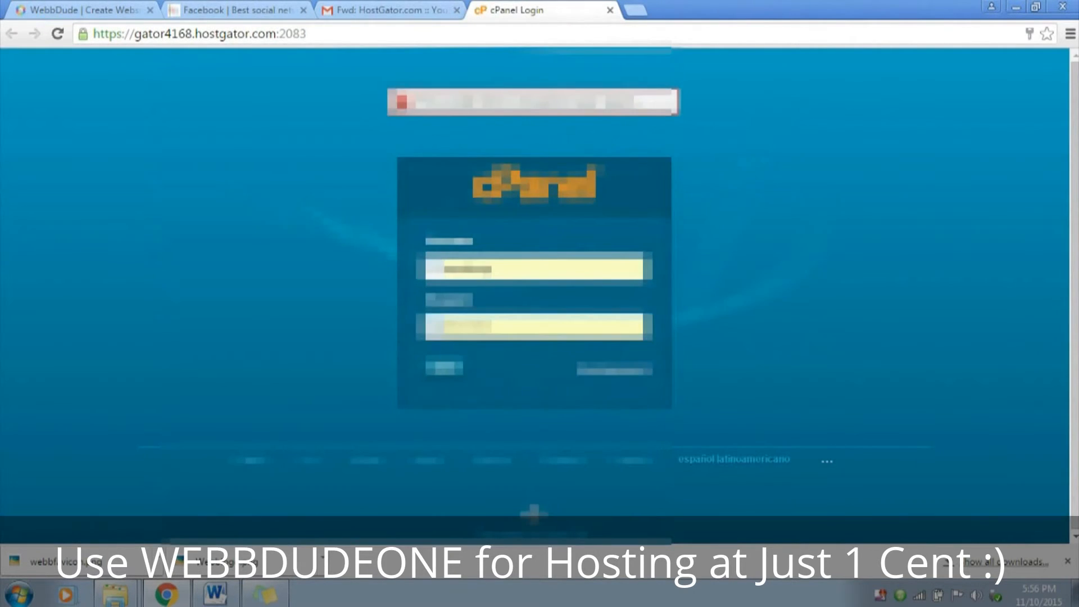
key("ctrl+shift+Tab")
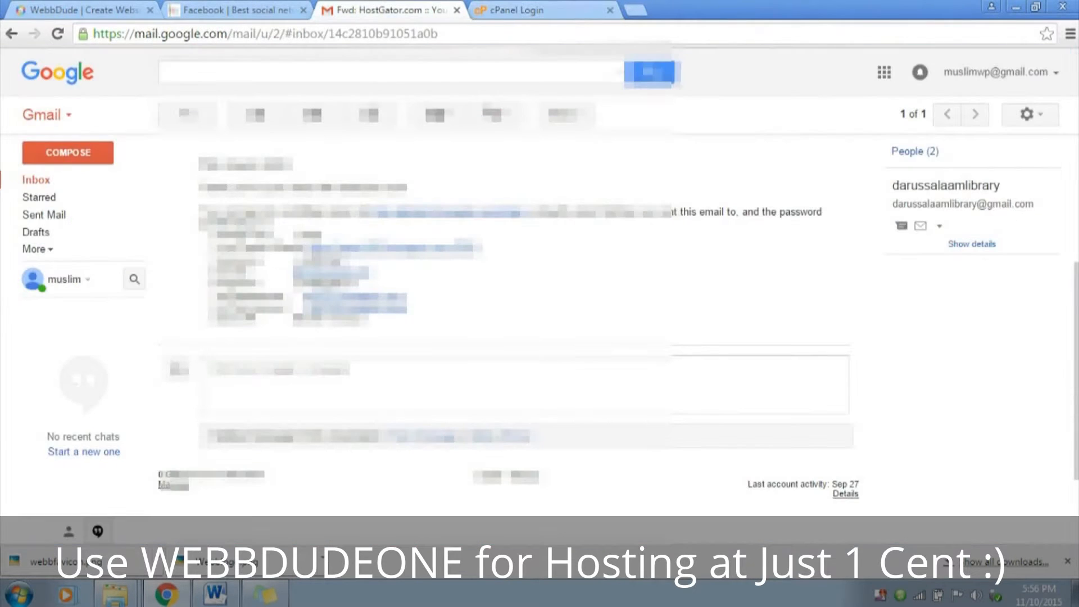
left_click_drag(343, 261, 299, 260)
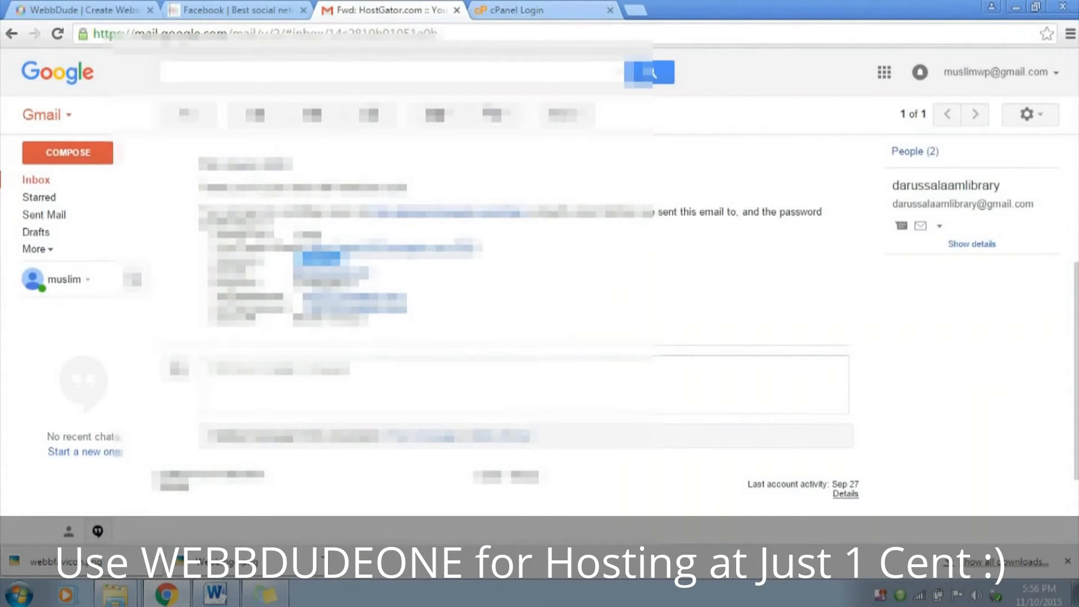
left_click_drag(352, 283, 294, 283)
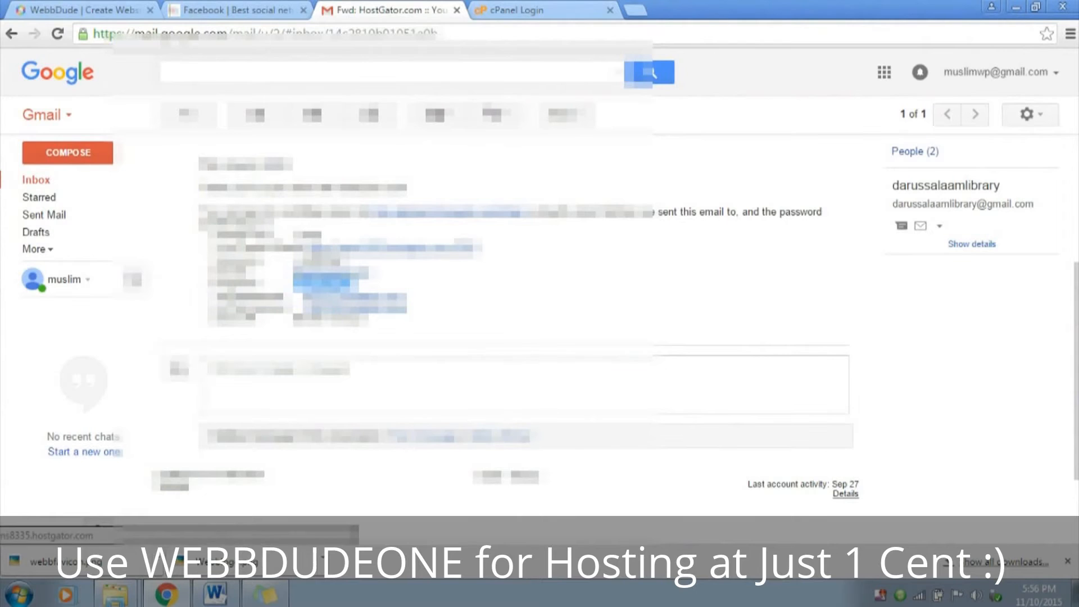
left_click(559, 10)
double_click(472, 327)
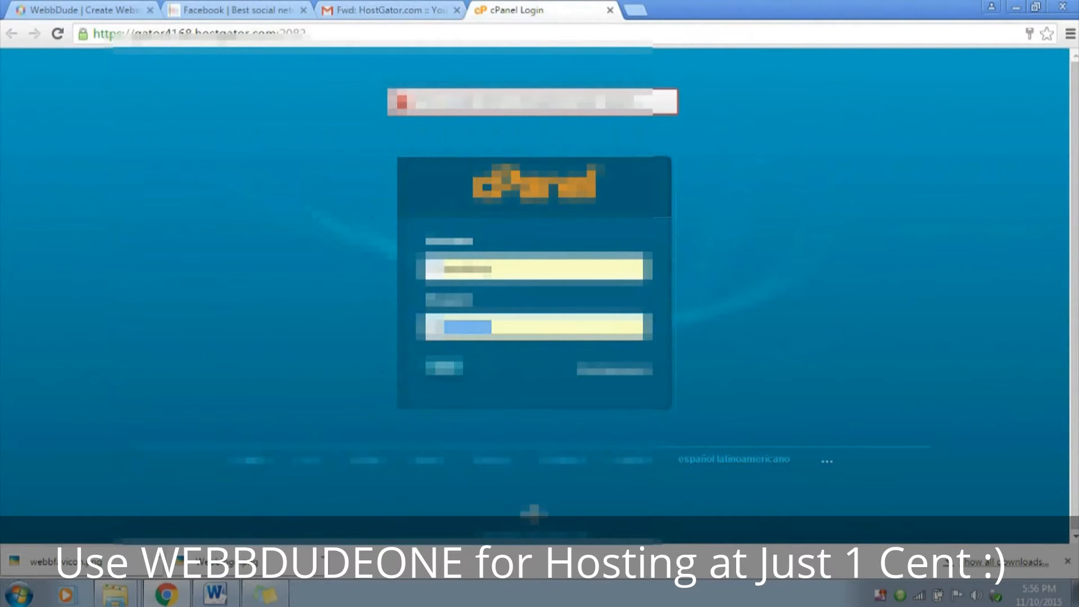
key("ctrl+v")
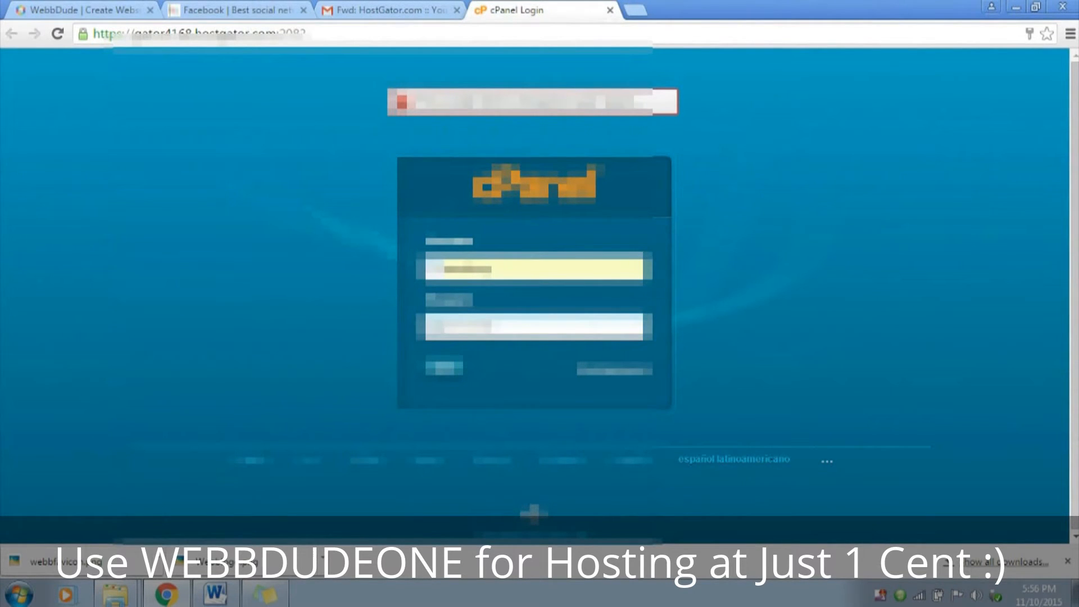
key("Return")
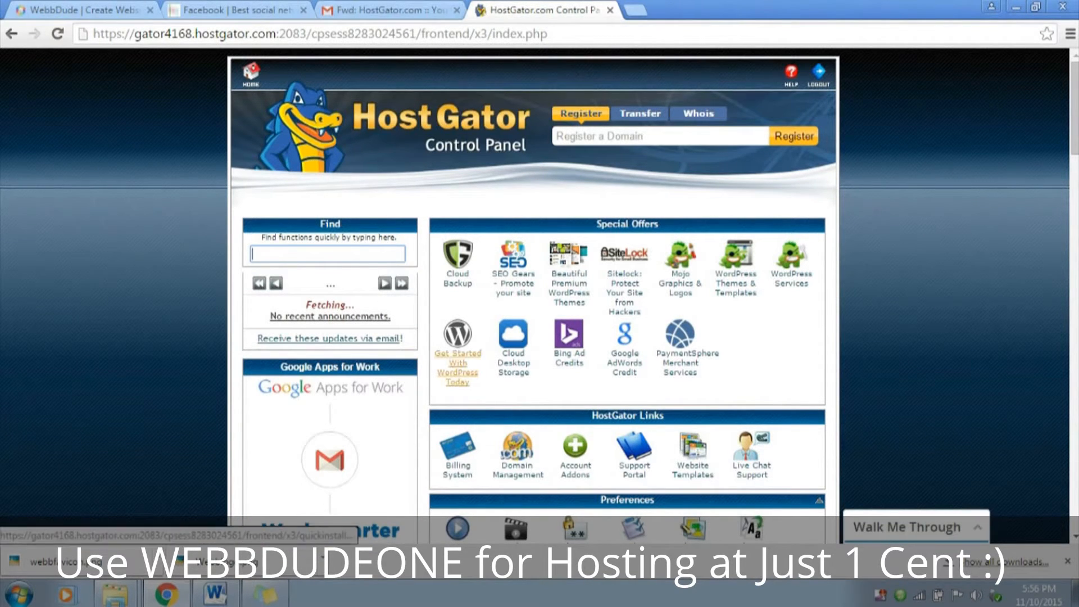
Open the WordPress installer from the control panel's special offers and start the free WordPress installation
left_click(458, 363)
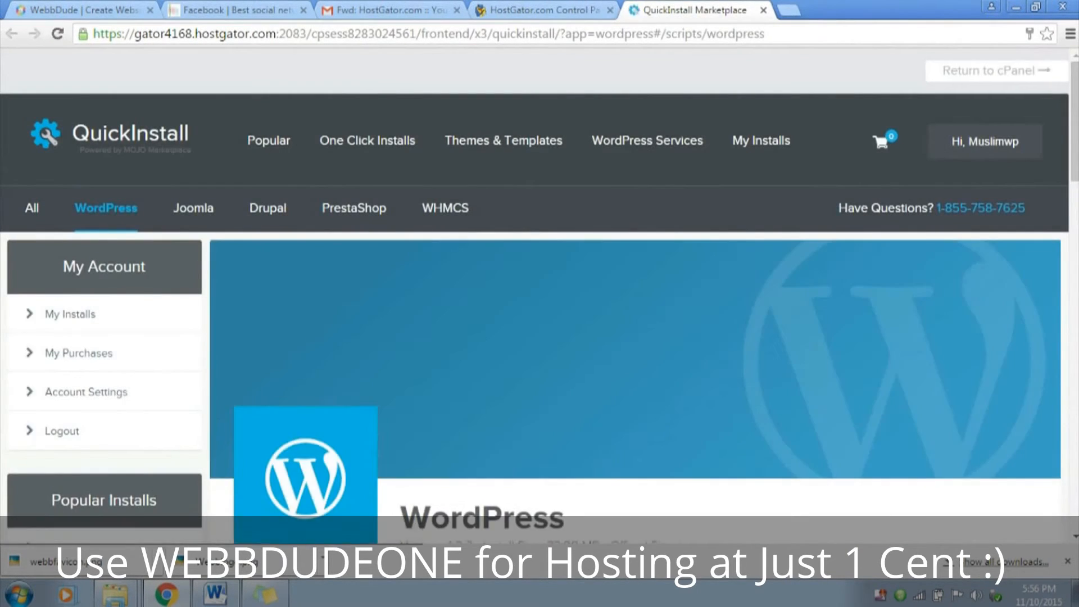
scroll(534, 297, "down", 3)
scroll(635, 281, "down", 5)
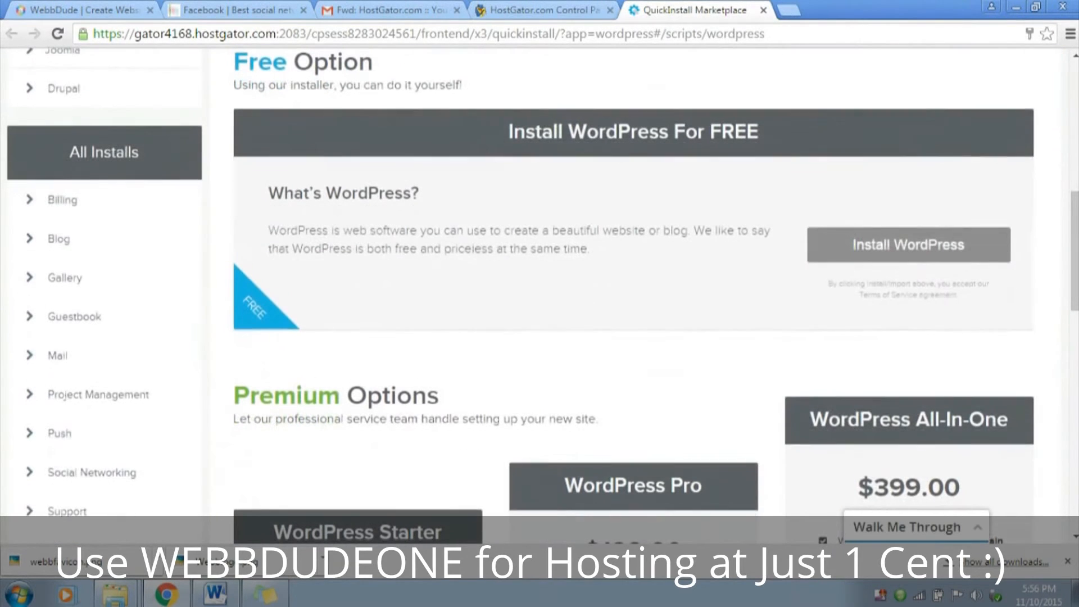
left_click_drag(585, 131, 758, 131)
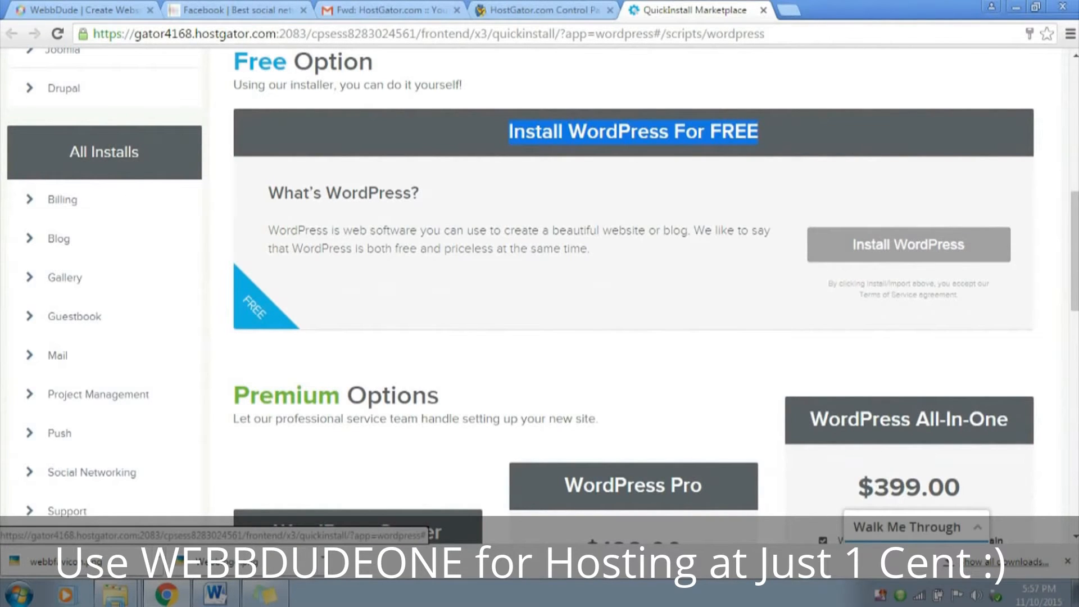
left_click(908, 244)
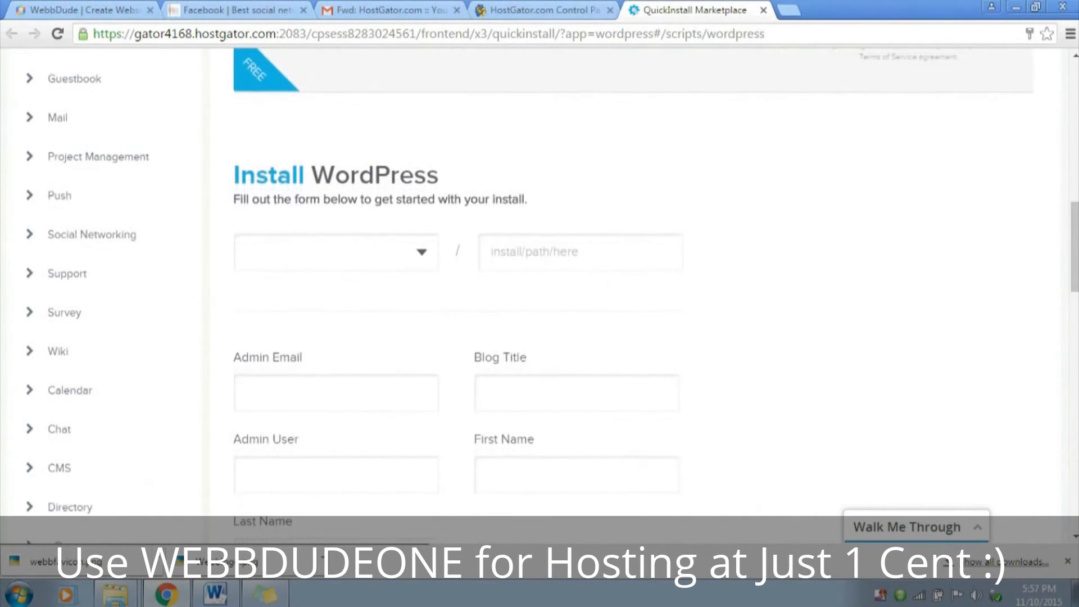
Choose twitter.webbdude.com as the domain for the WordPress installation
left_click(336, 251)
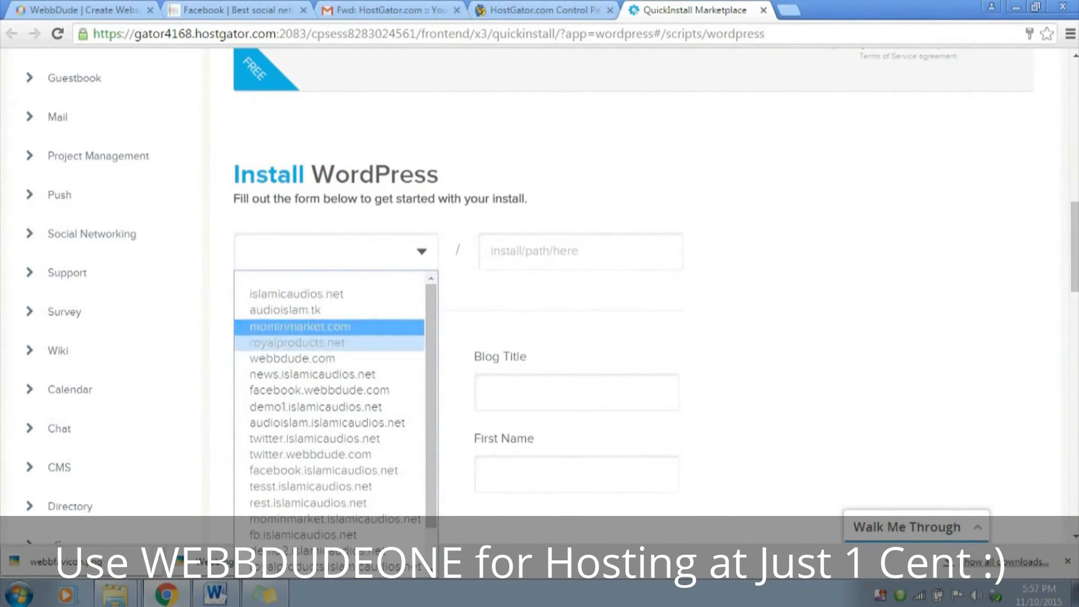
scroll(328, 456, "down", 1)
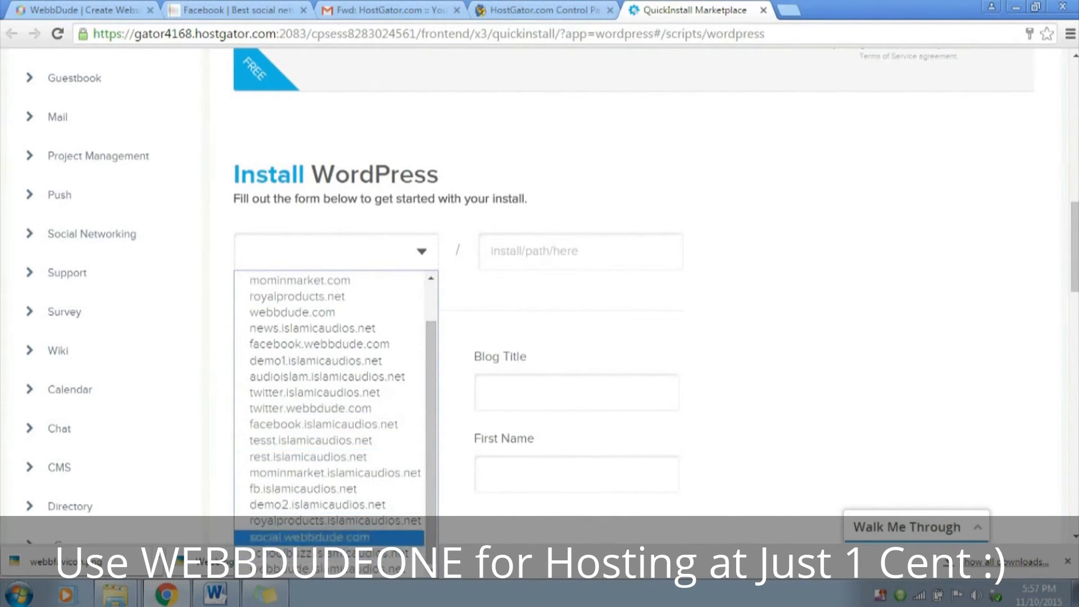
left_click(309, 408)
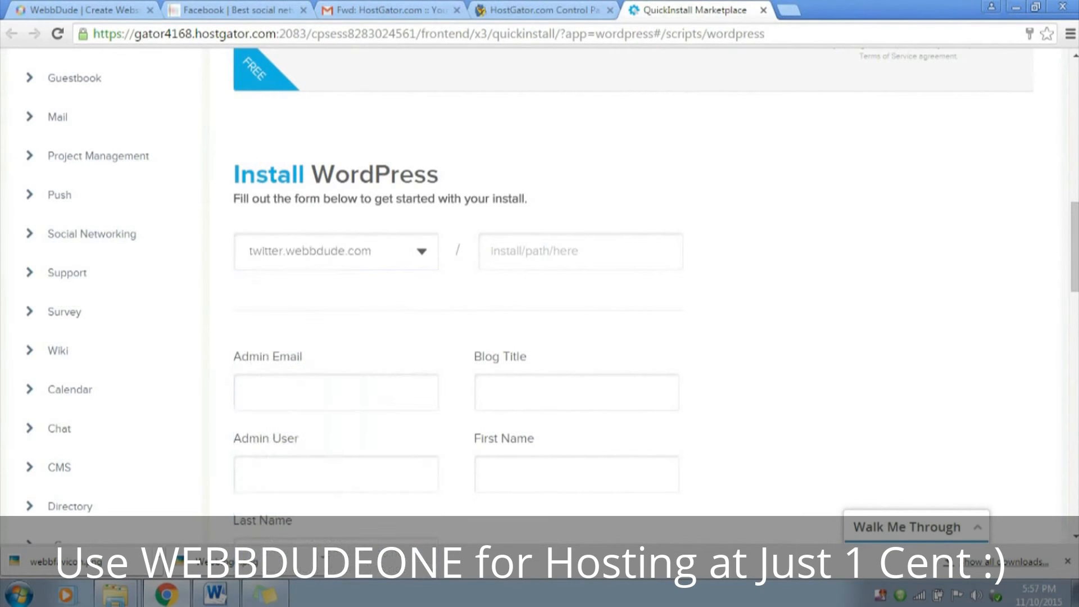
left_click(562, 251)
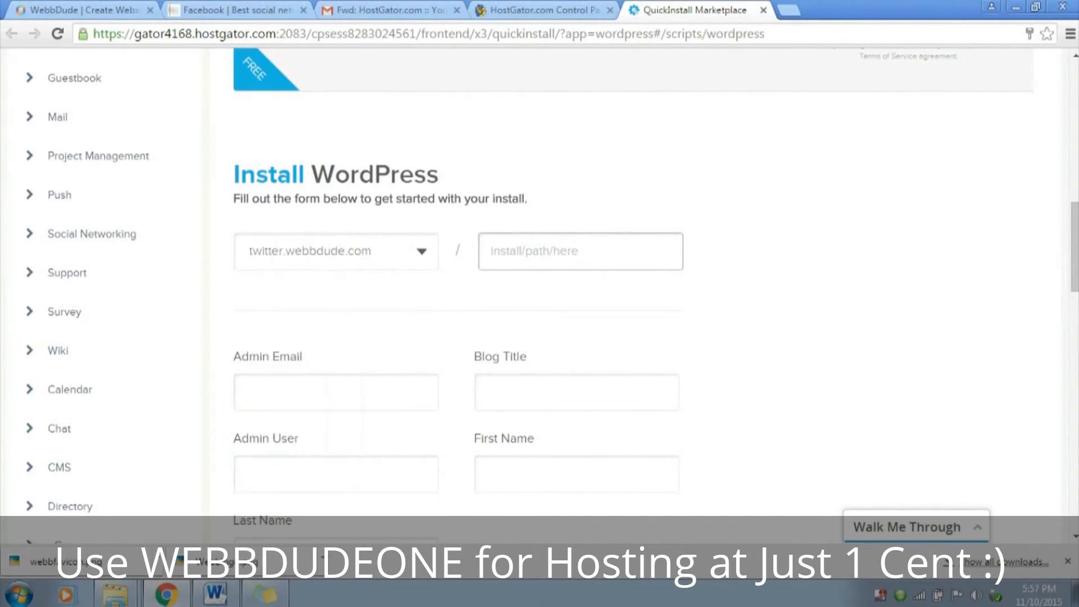
Fill in the administrator's e-mail address in the WordPress installation form
scroll(561, 251, "down", 2)
left_click(336, 233)
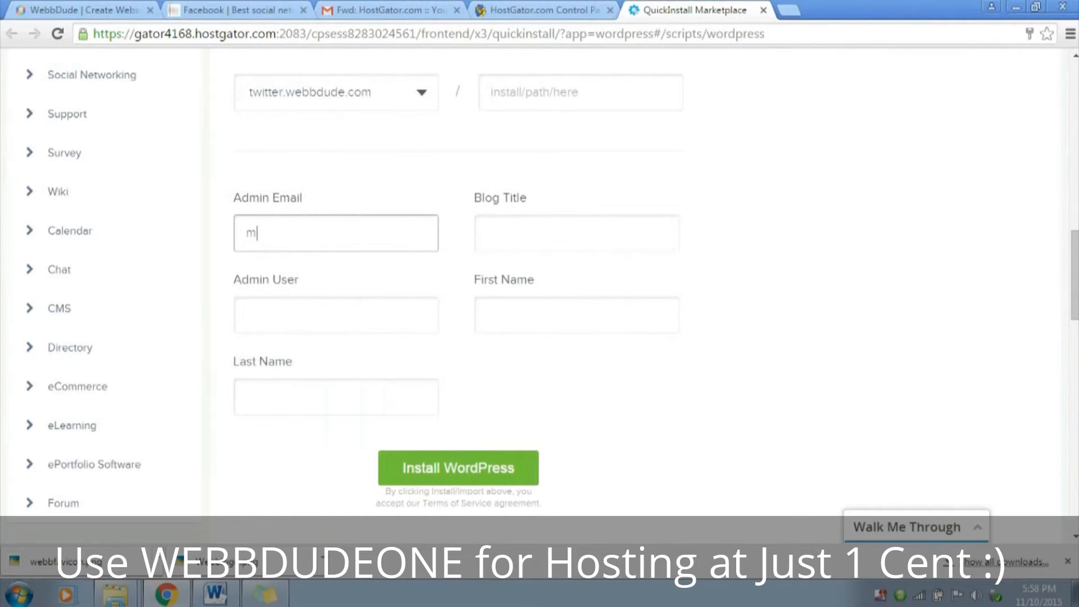
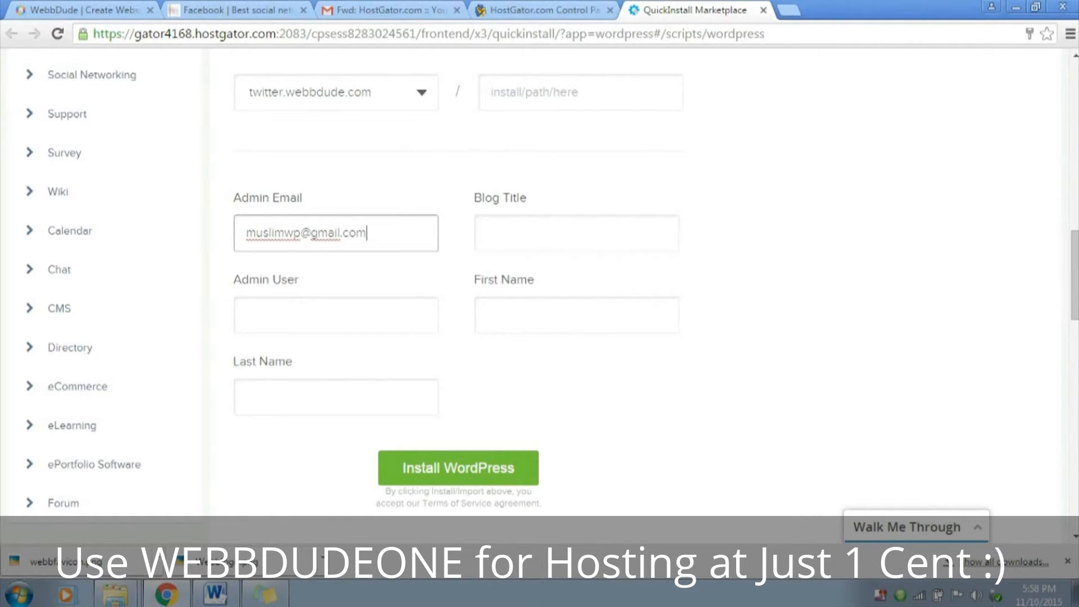
Set the blog title to "Social Networking Website"
left_click(487, 233)
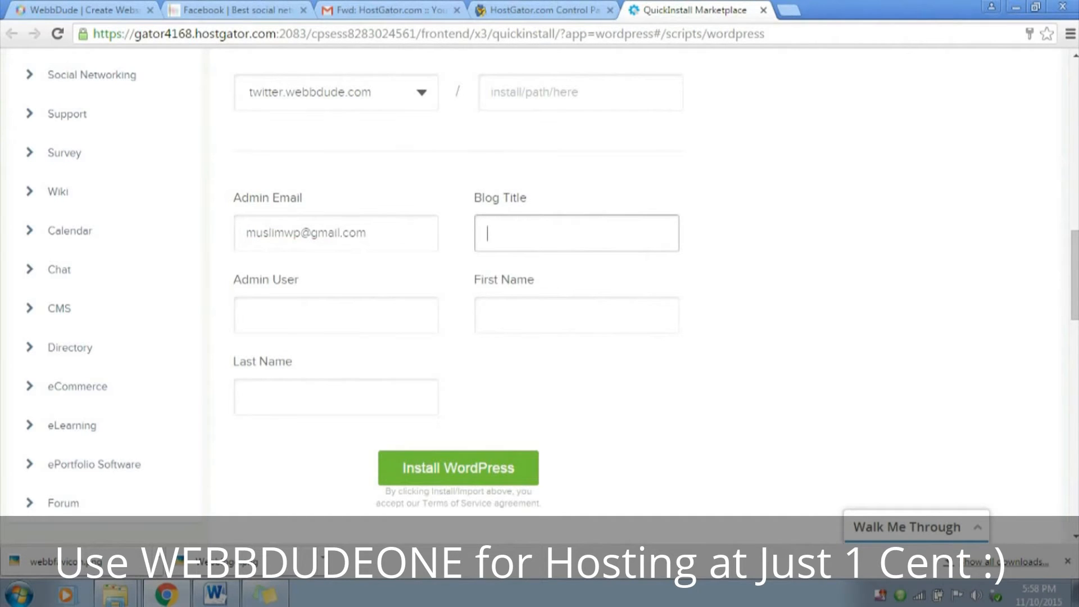
type("Social Networking Websit")
type("e")
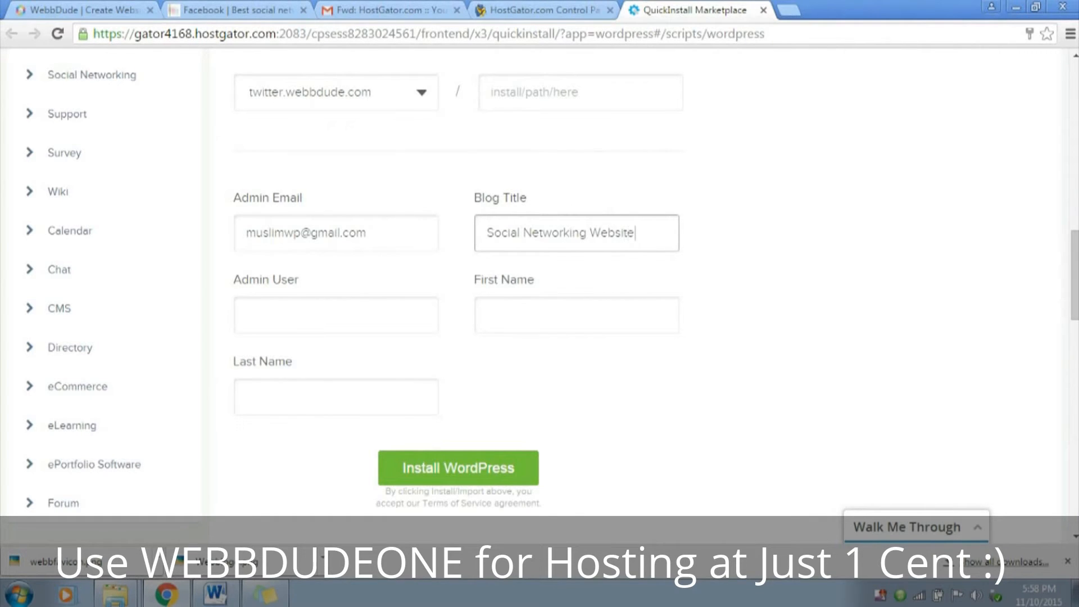
Fill in the administrator's username, first name and last name, and start the WordPress installation
key("Tab")
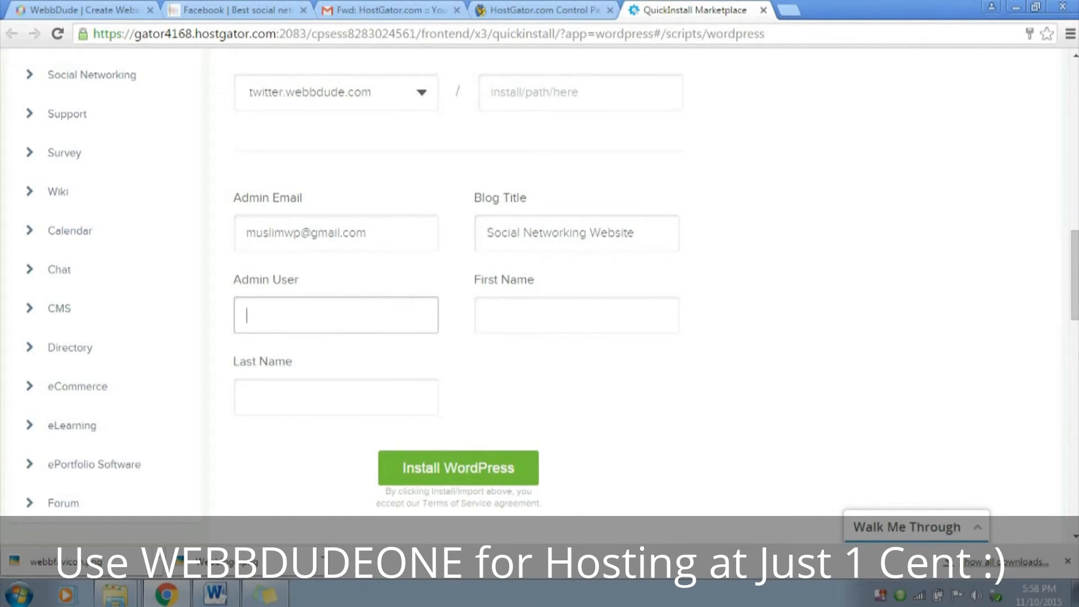
type("nayyars777")
key("Tab")
key("Tab")
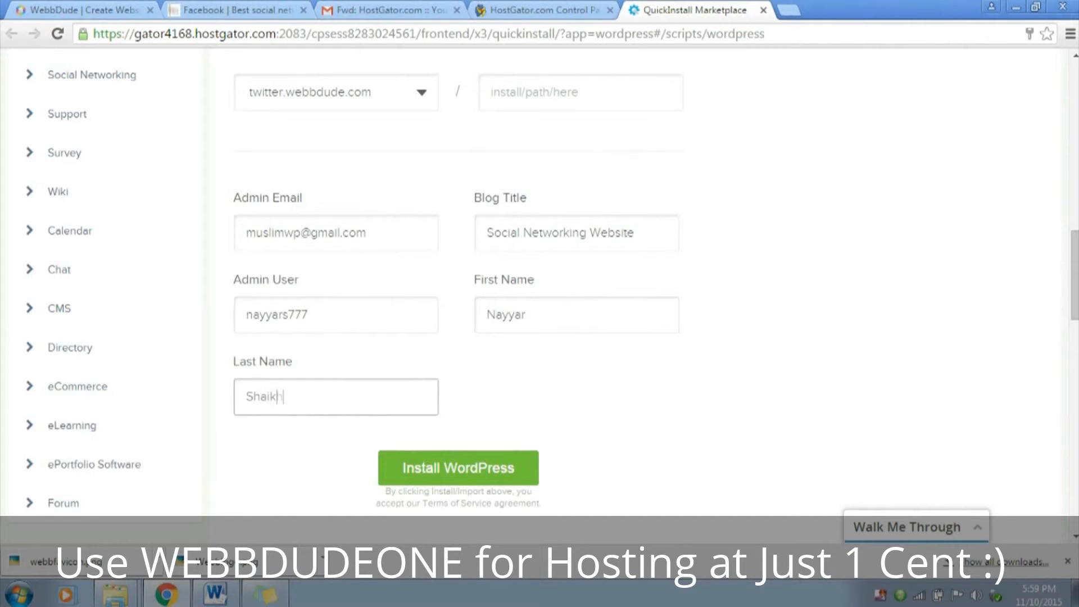
left_click(458, 468)
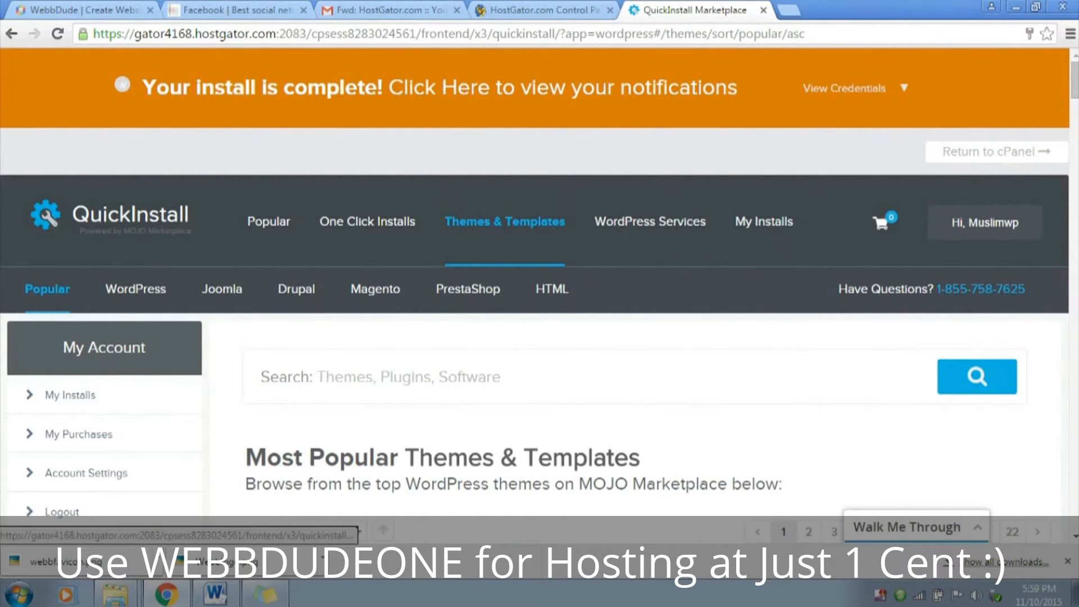
Try to open the new site's admin area from the installation credentials
mouse_move(854, 89)
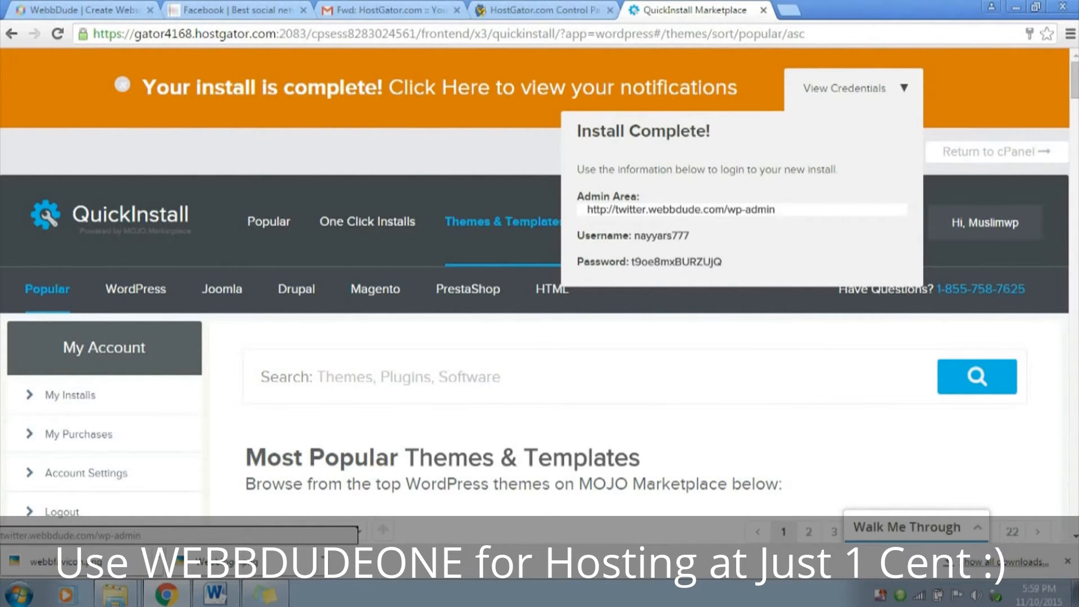
left_click(680, 209)
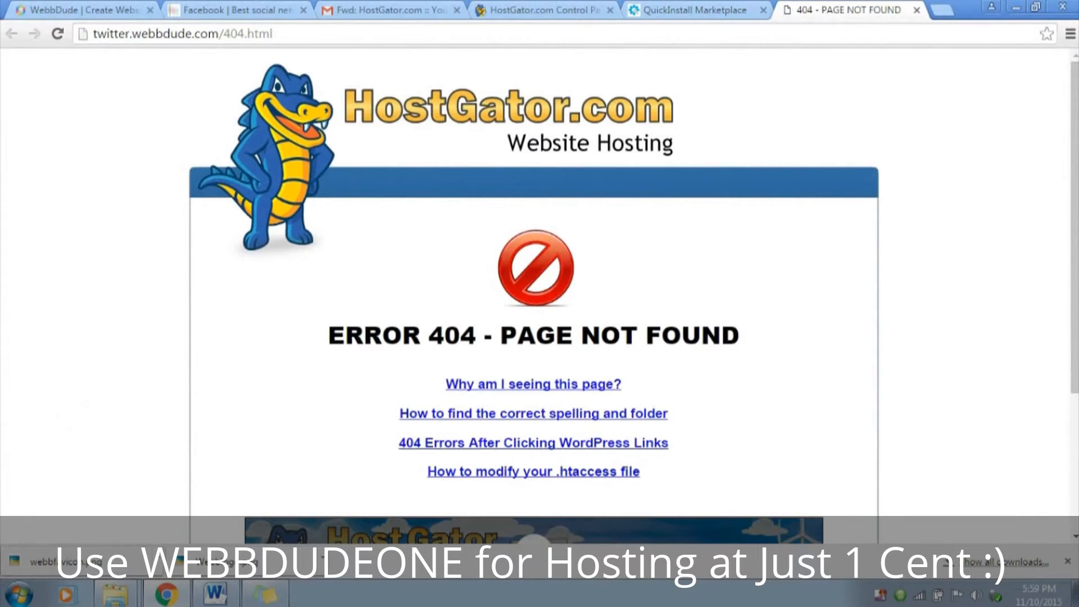
left_click_drag(328, 335, 741, 336)
left_click(750, 337)
scroll(750, 337, "down", 3)
scroll(750, 337, "up", 3)
left_click_drag(328, 335, 740, 336)
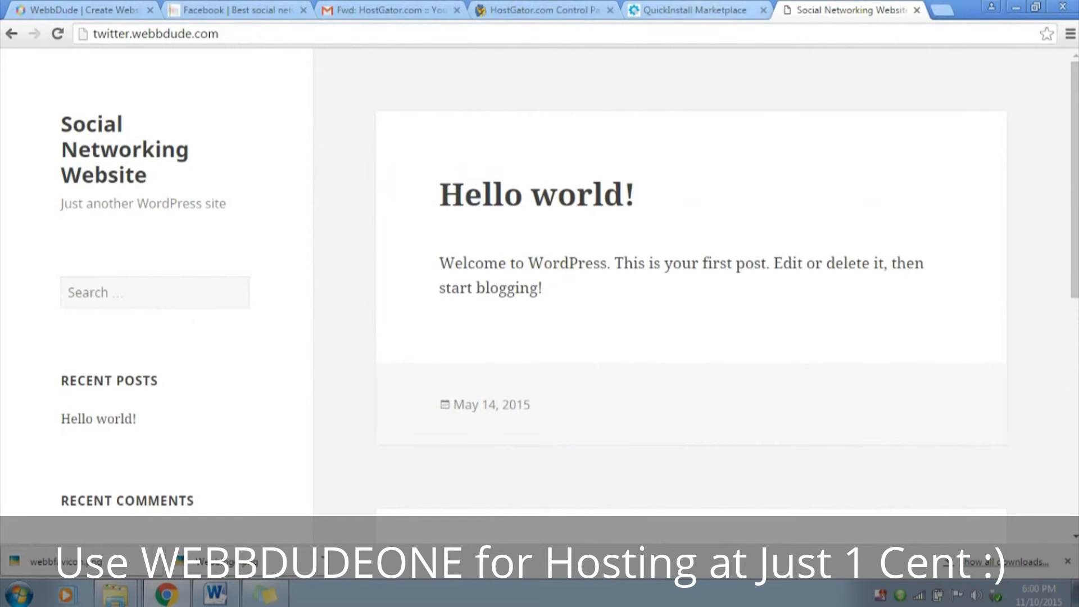
Open the WordPress login page from the installation credentials and copy the administrator's username into the login form
left_click(695, 11)
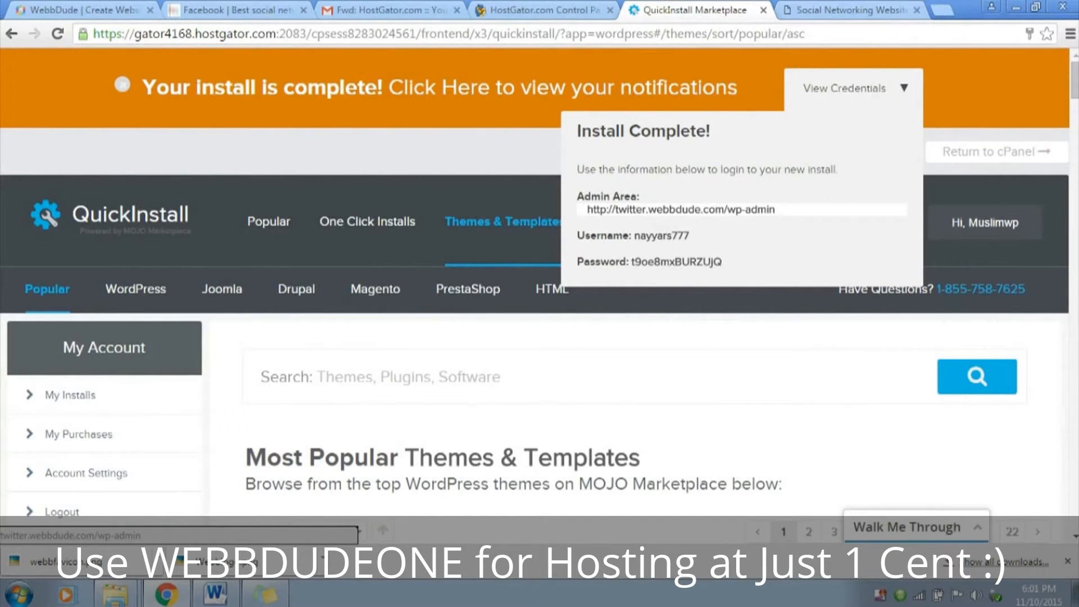
left_click(680, 209)
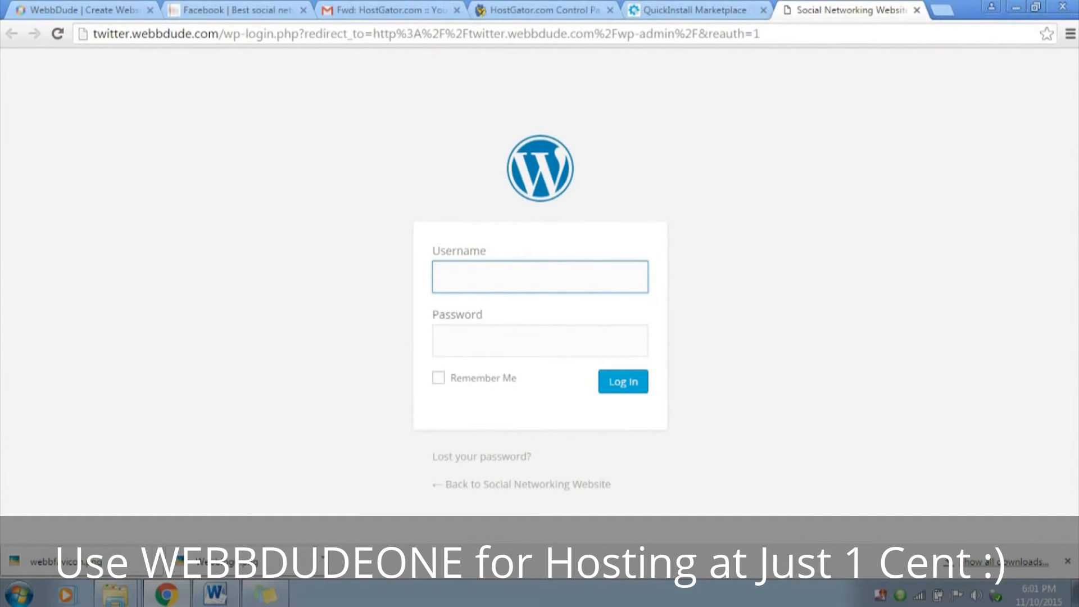
left_click(694, 10)
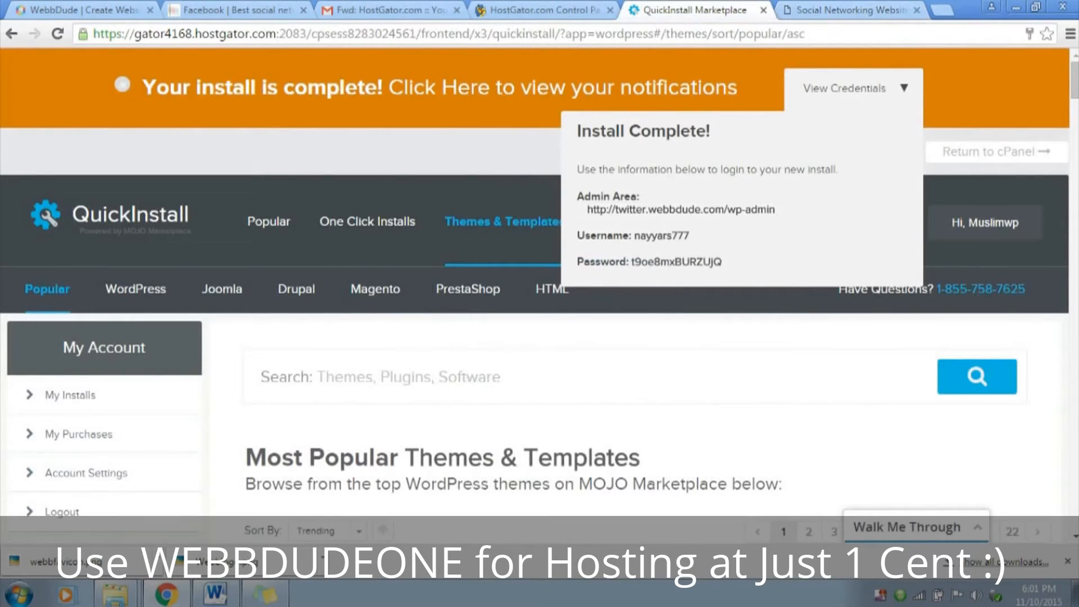
left_click_drag(635, 236, 689, 236)
key("ctrl+c")
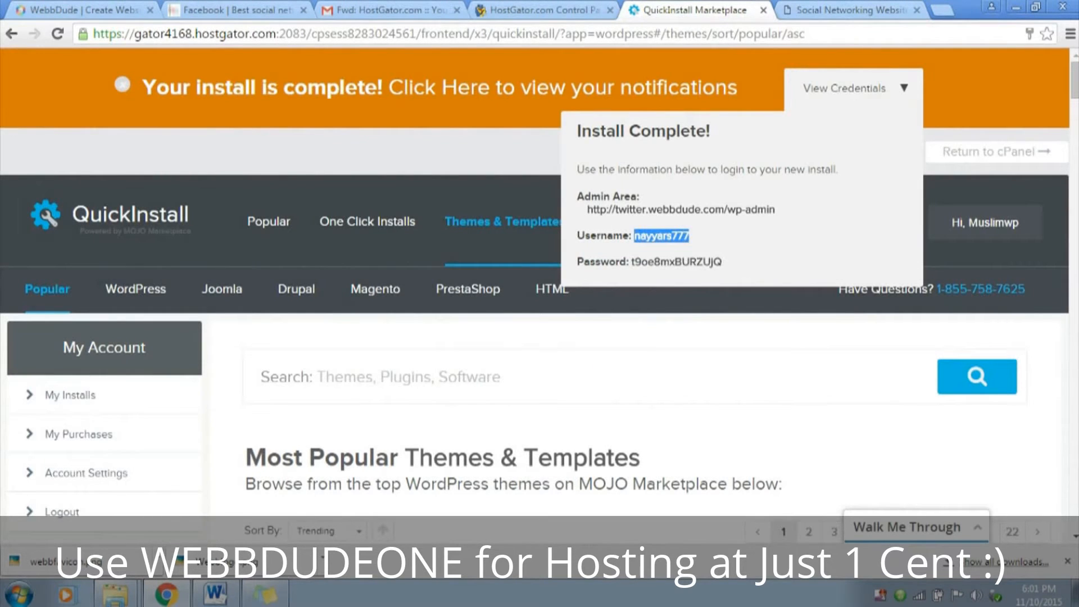
key("ctrl+Tab")
key("ctrl+v")
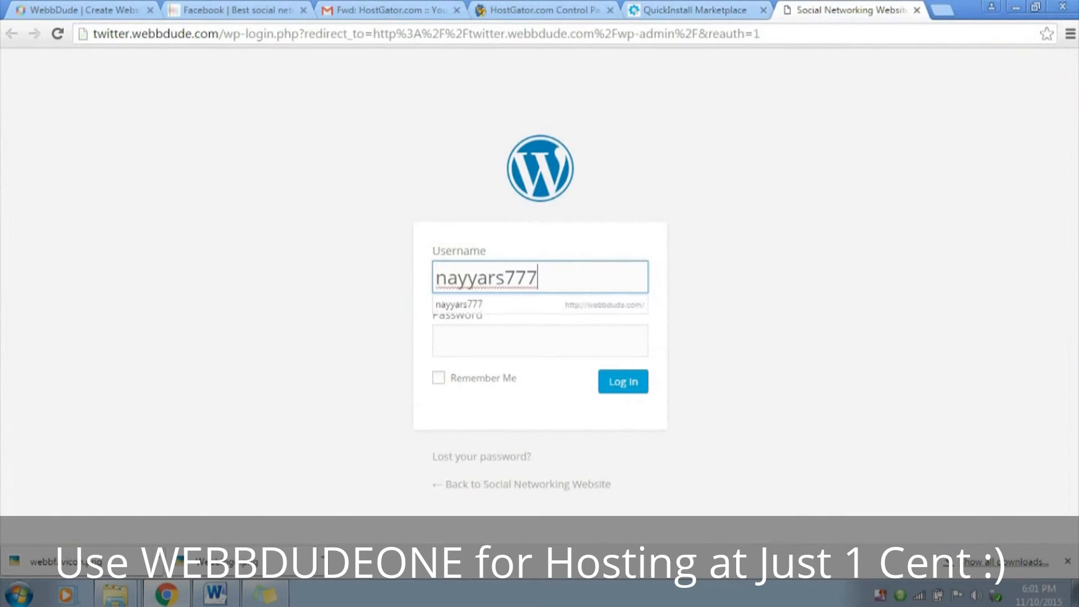
Copy the account password from the installation credentials into the login form and log in to WordPress
key("ctrl+shift+Tab")
left_click_drag(632, 261, 721, 261)
key("ctrl+Tab")
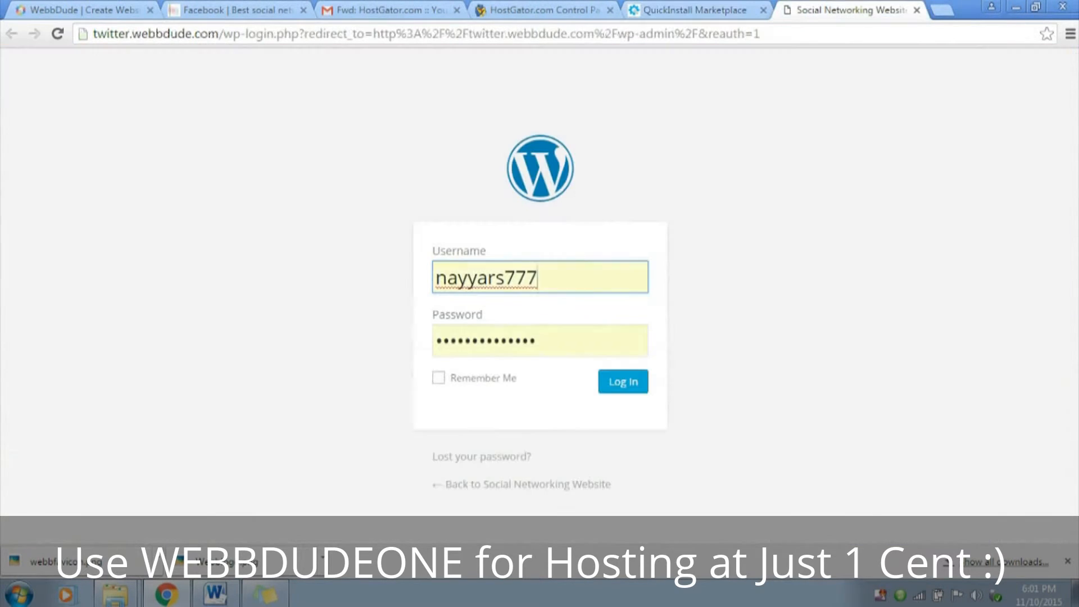
key("Tab")
key("ctrl+v")
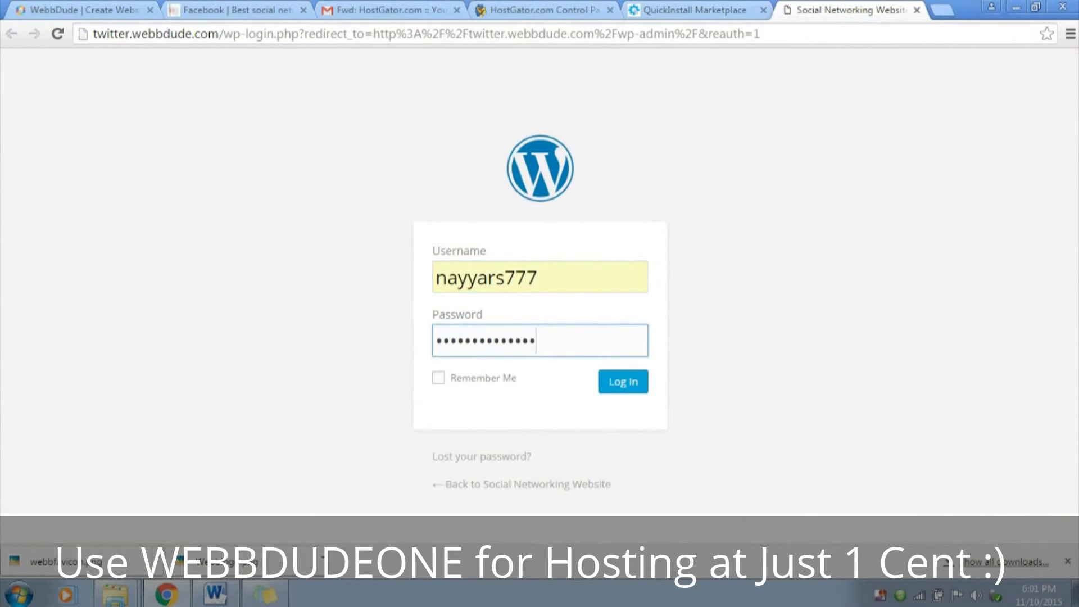
key("Return")
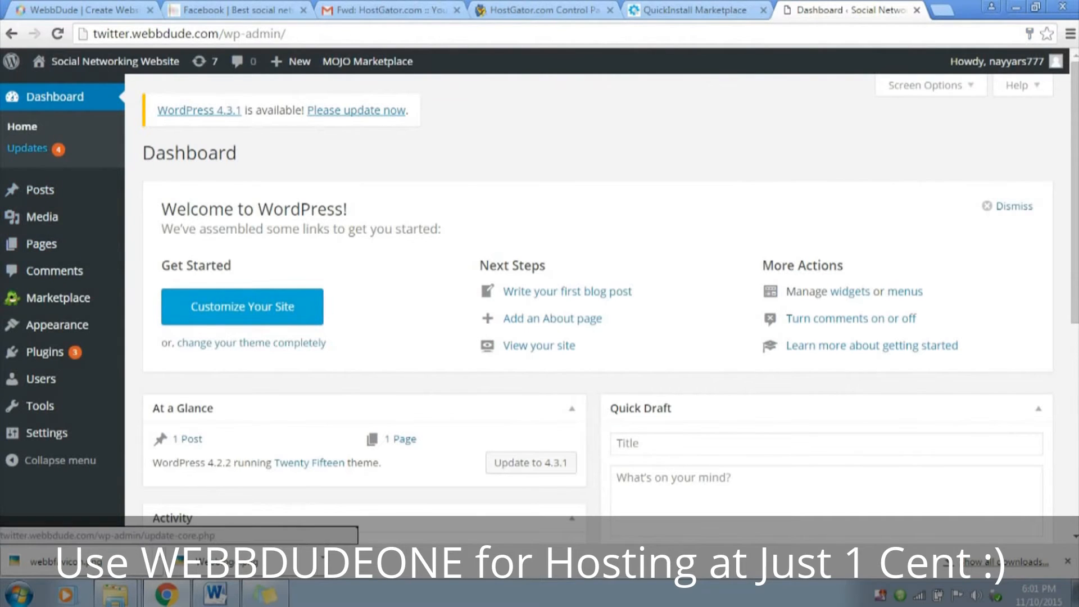
Update the MOJO Marketplace plugin from the WordPress updates page, and return to the dashboard
left_click(28, 148)
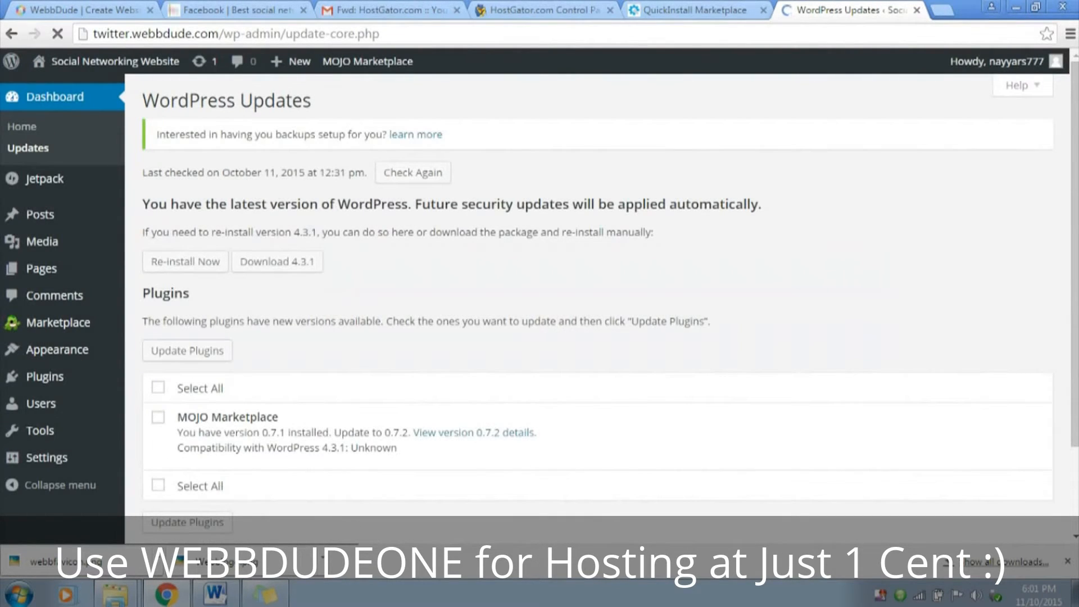
scroll(595, 315, "down", 2)
scroll(595, 315, "up", 2)
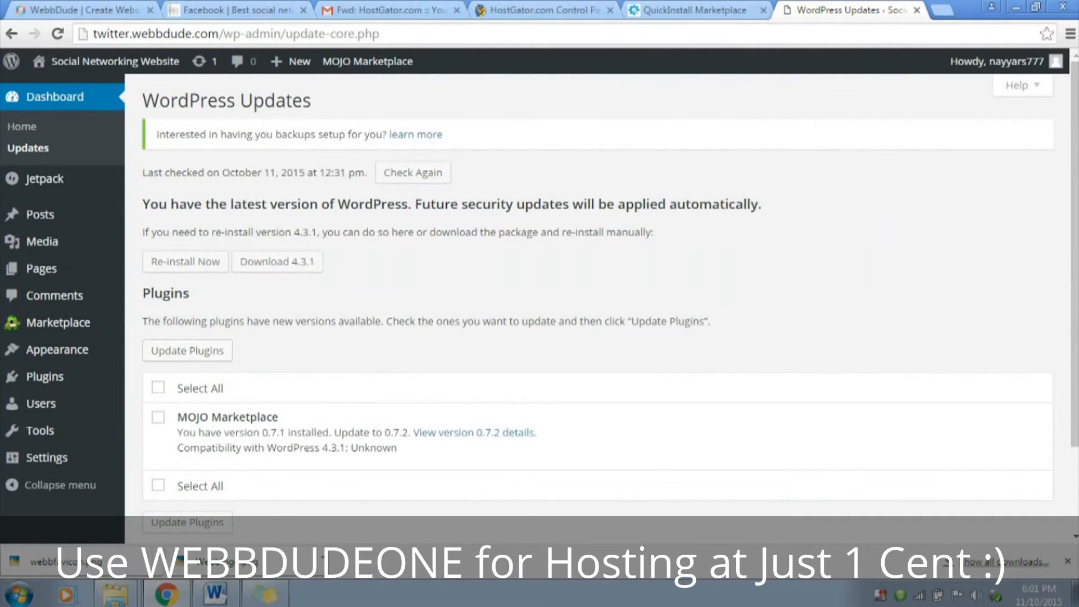
left_click(158, 388)
left_click(159, 387)
left_click(159, 387)
left_click(188, 350)
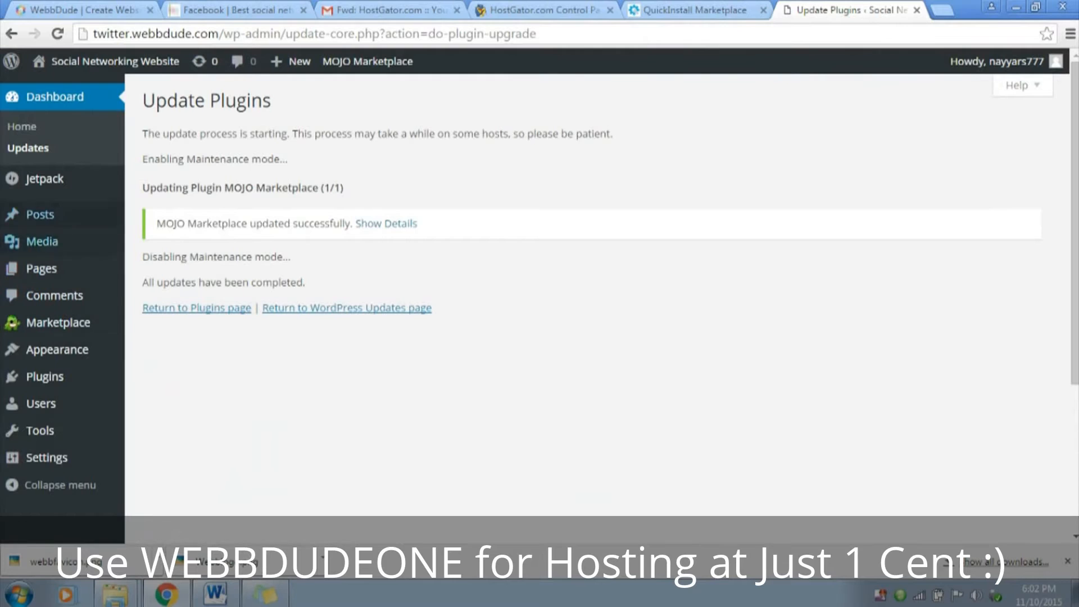
left_click(54, 97)
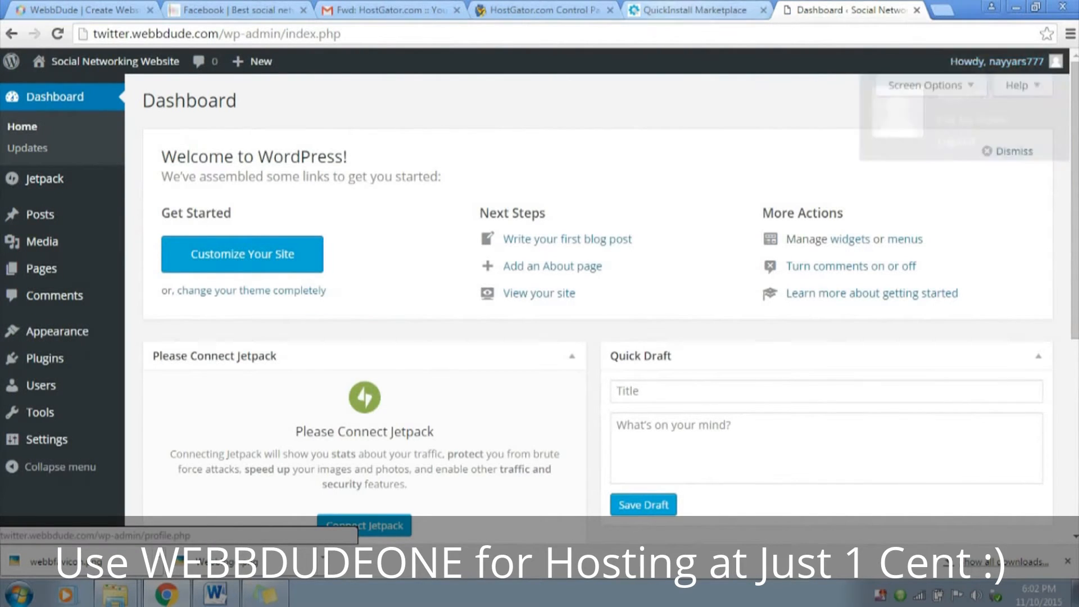
Open the administrator's own profile for editing and go to its Account Management section
left_click(694, 10)
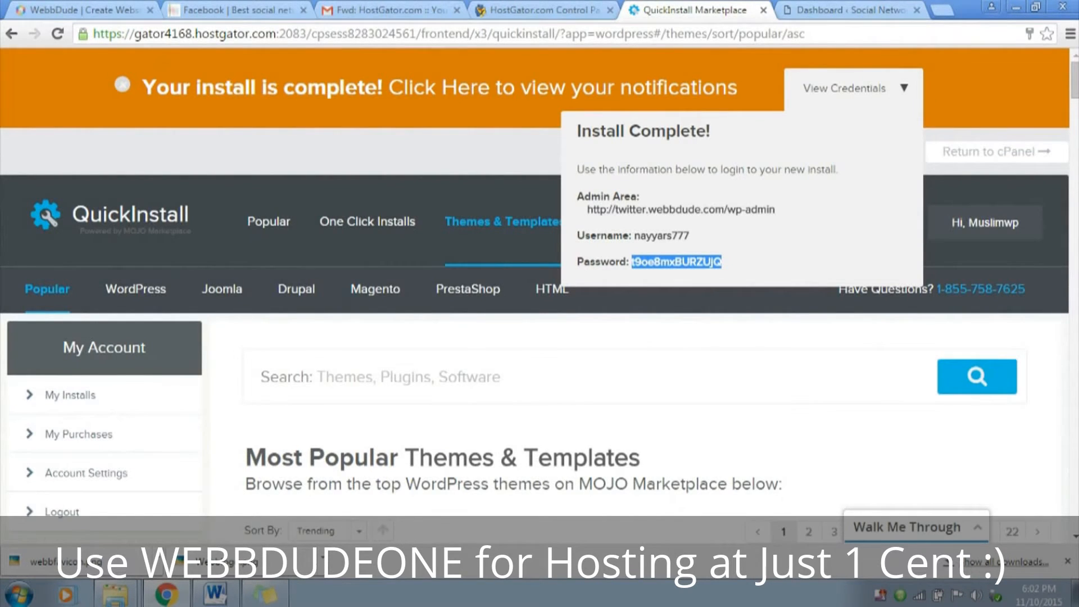
left_click(850, 11)
mouse_move(996, 62)
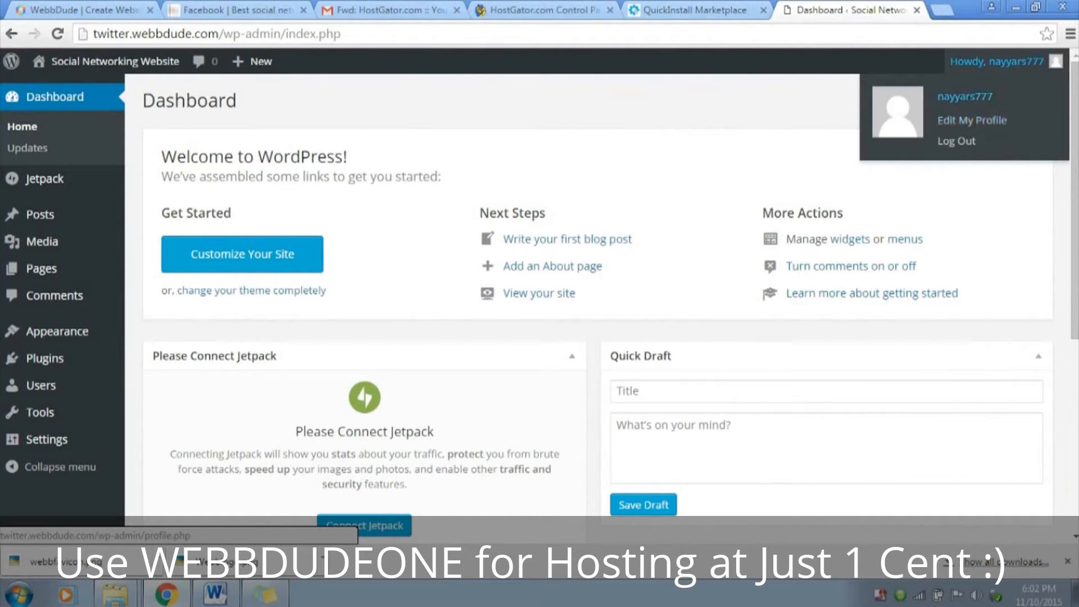
left_click(971, 120)
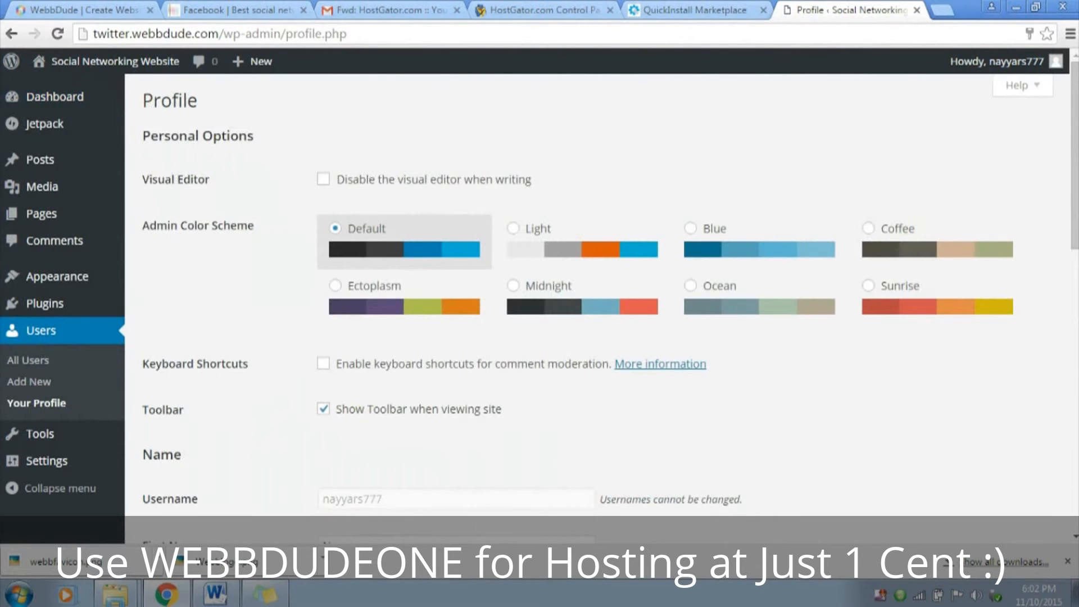
scroll(582, 169, "down", 5)
scroll(596, 292, "down", 1)
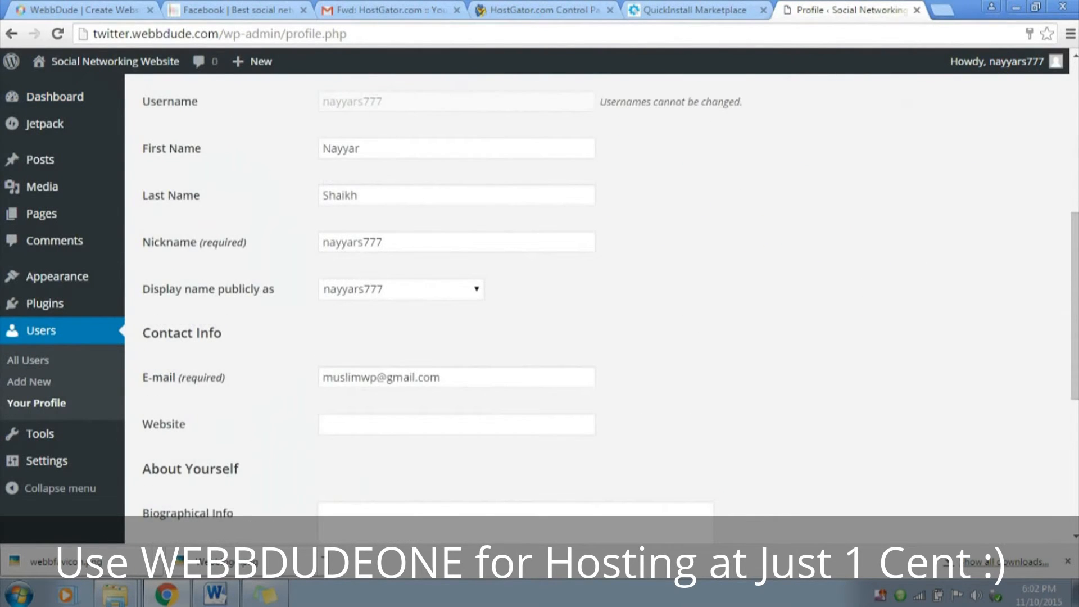
scroll(596, 292, "down", 5)
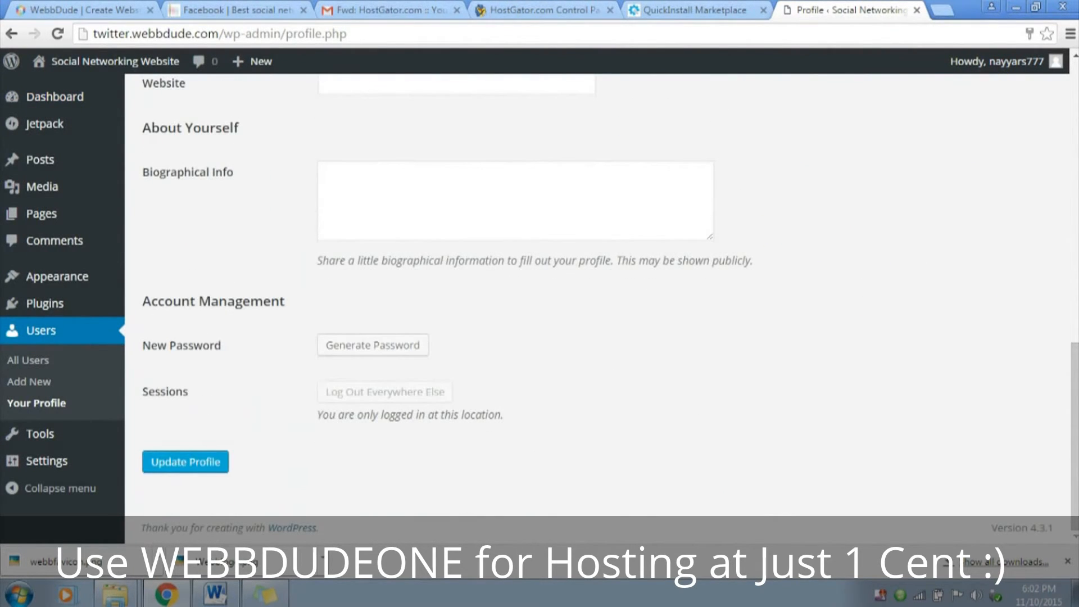
left_click_drag(142, 301, 284, 301)
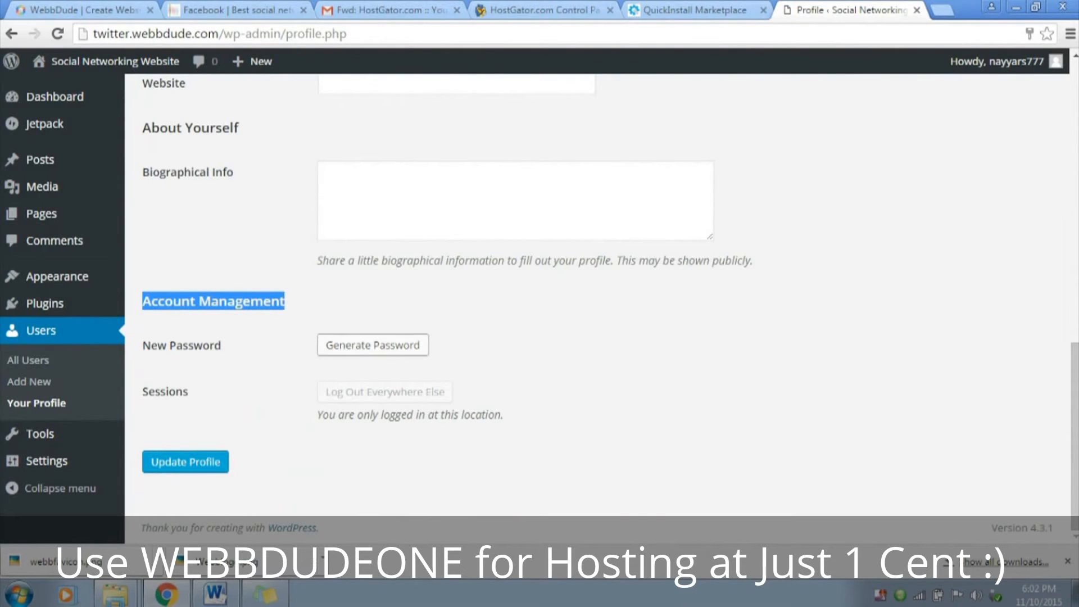
Start a new password for the administrator account, replacing the generated one with a hidden custom password
left_click(373, 345)
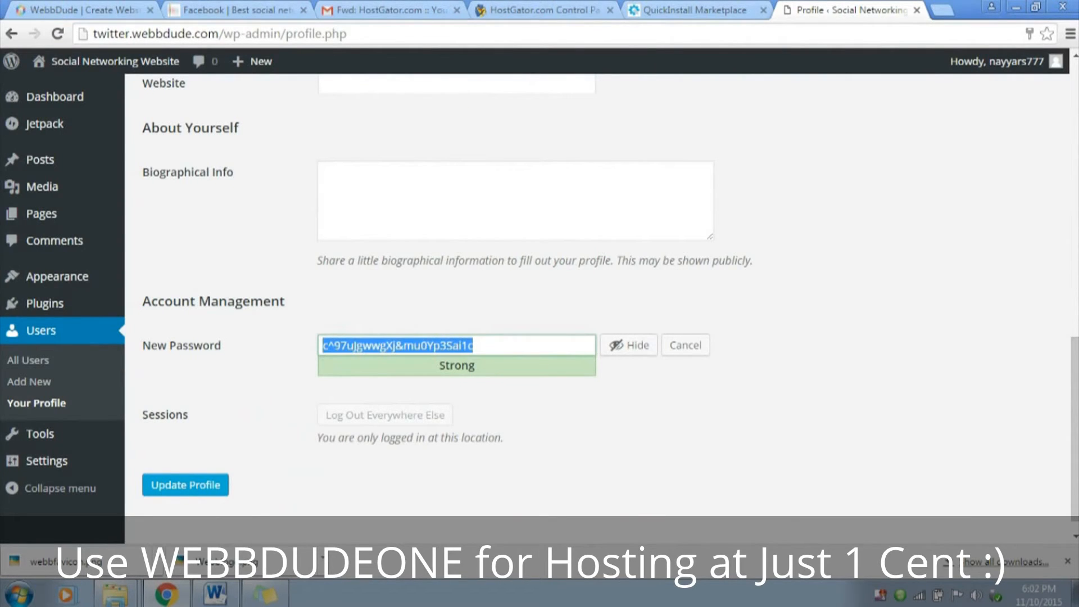
key("BackSpace")
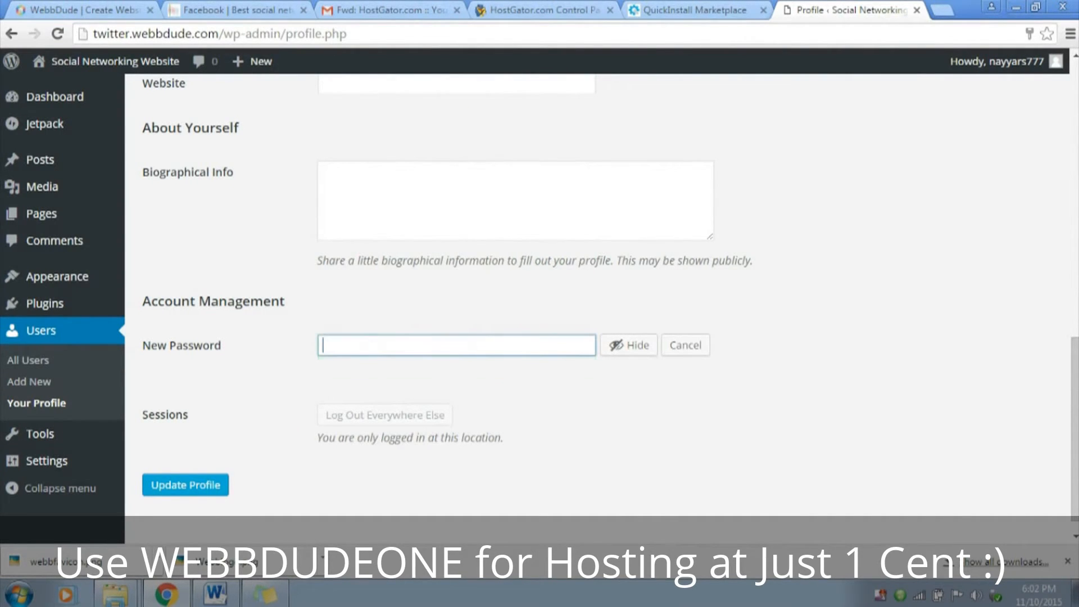
left_click(629, 345)
type("1234")
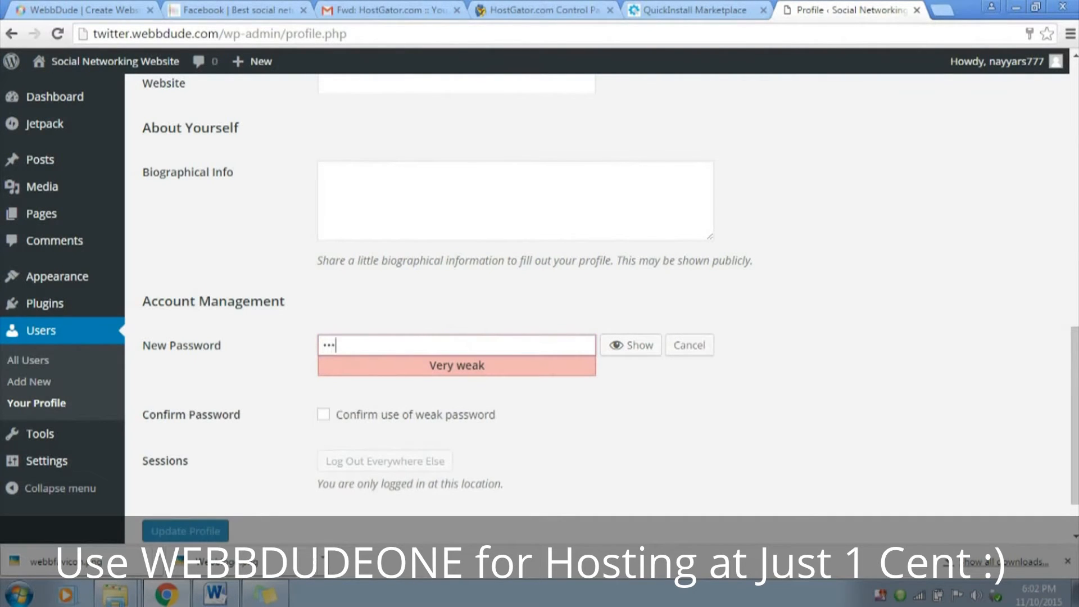
type("56789")
key("ctrl+a")
type("1234567890")
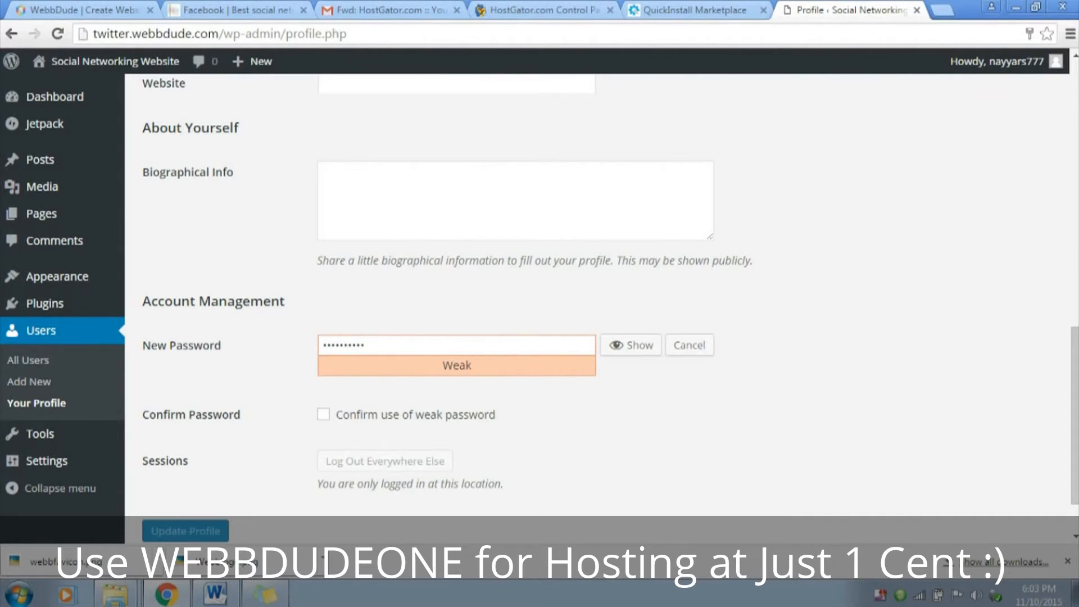
Confirm the use of a weak password, save the profile, and return to the dashboard
left_click(323, 415)
scroll(595, 309, "down", 1)
left_click(185, 462)
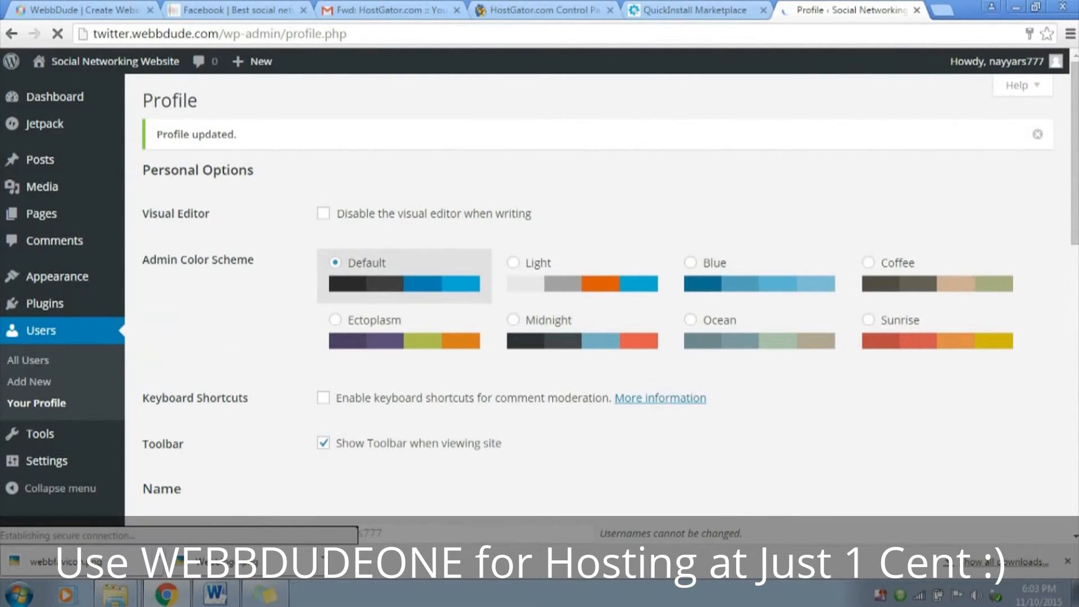
left_click_drag(156, 135, 237, 135)
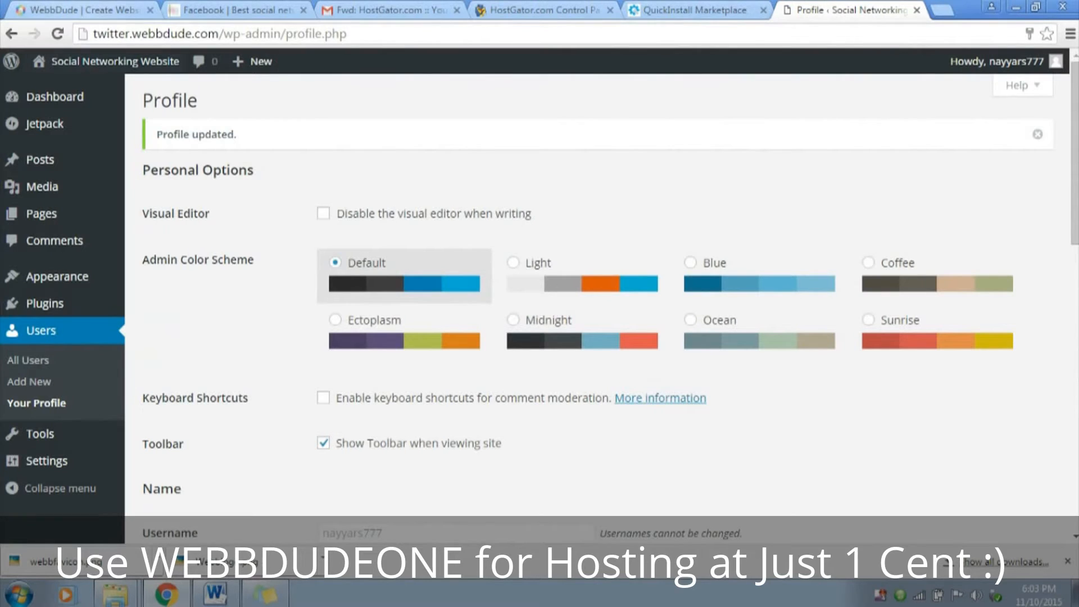
left_click(55, 97)
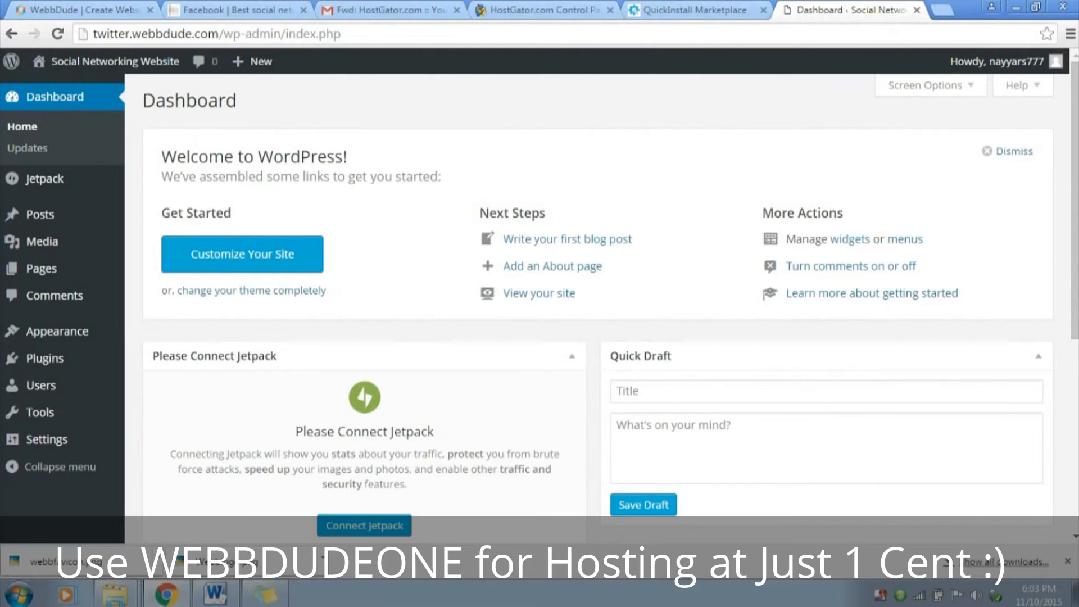
View the new site's front page in a separate tab and place the Facebook demo site's tab directly after it
mouse_move(101, 62)
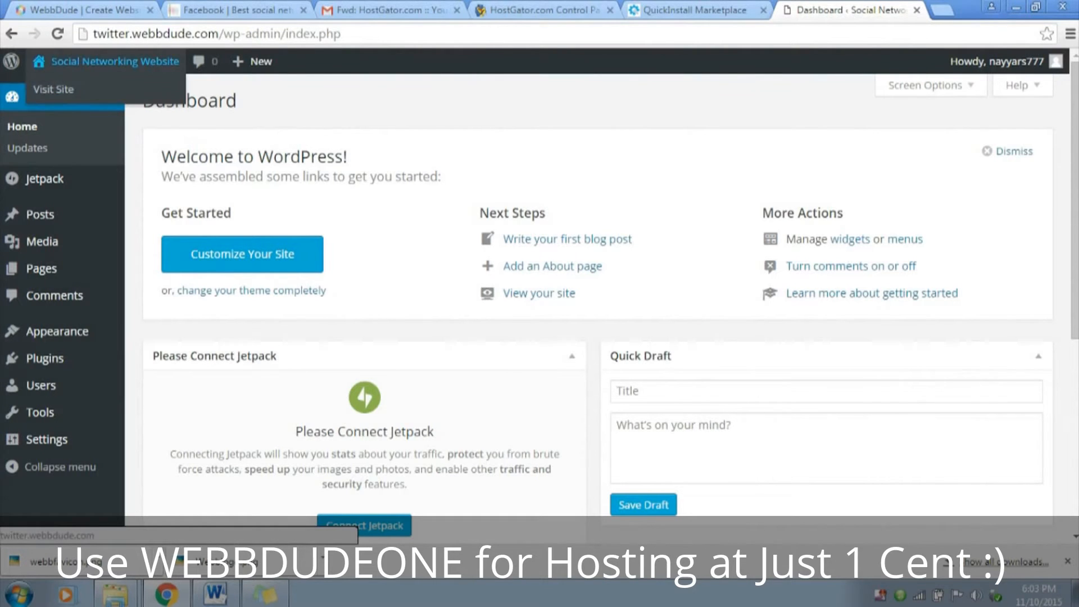
right_click(90, 91)
key("ctrl+Tab")
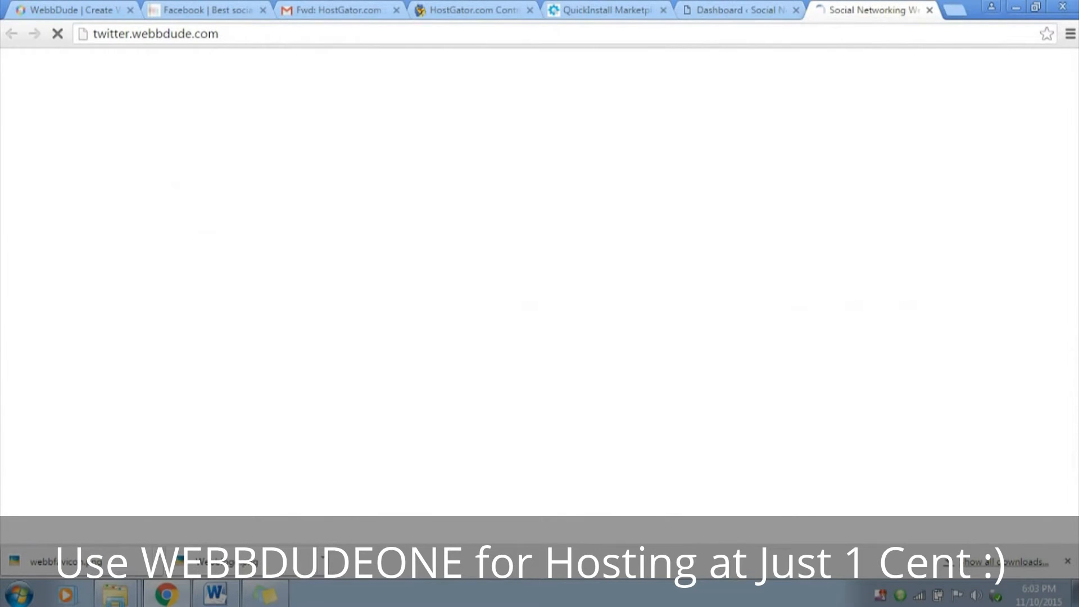
scroll(540, 281, "down", 10)
scroll(539, 281, "up", 10)
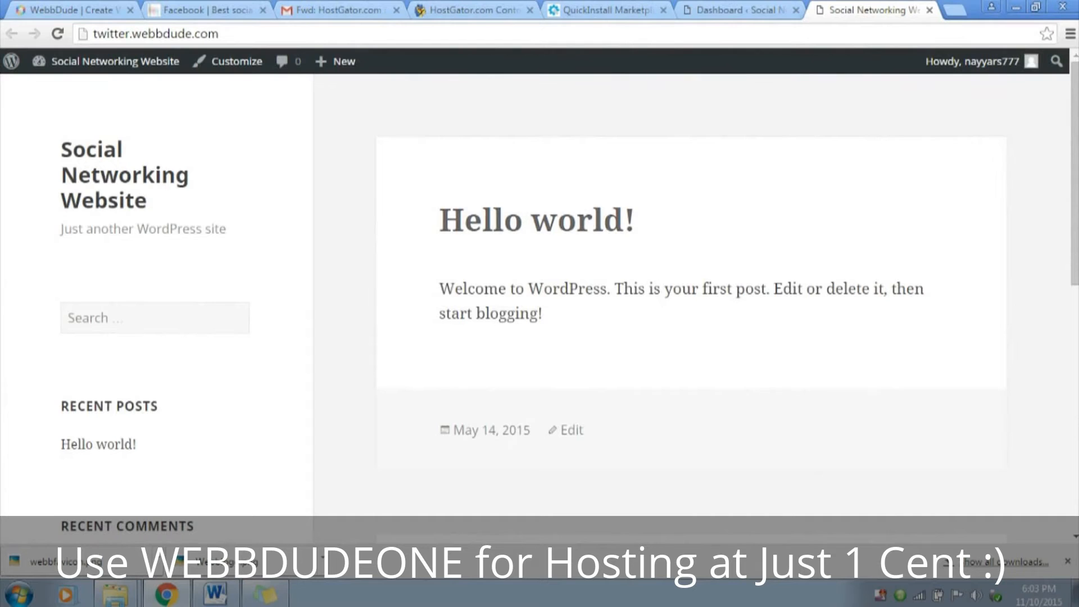
left_click_drag(214, 10, 871, 9)
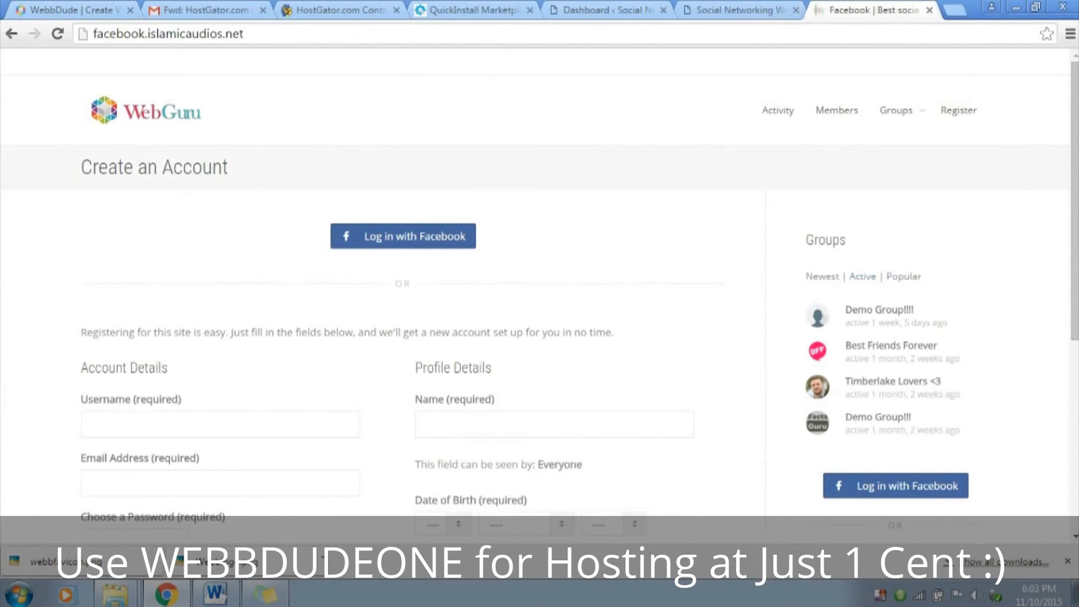
Compare the Facebook demo site's registration page with the new site's front page and return to the WordPress dashboard
scroll(540, 281, "down", 6)
scroll(540, 281, "up", 6)
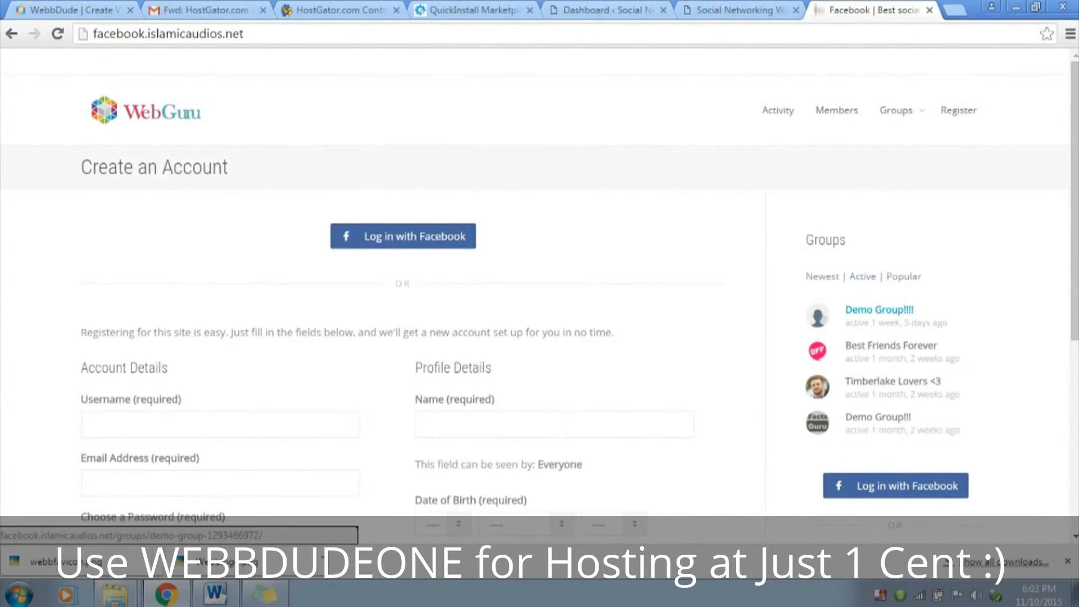
scroll(539, 281, "down", 4)
left_click(741, 10)
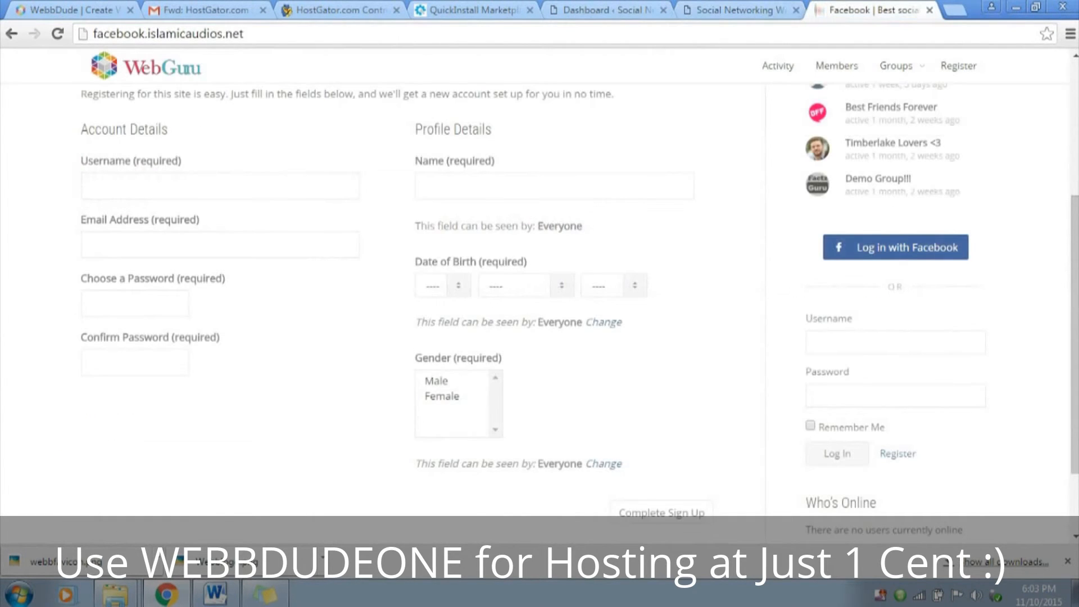
scroll(540, 281, "up", 4)
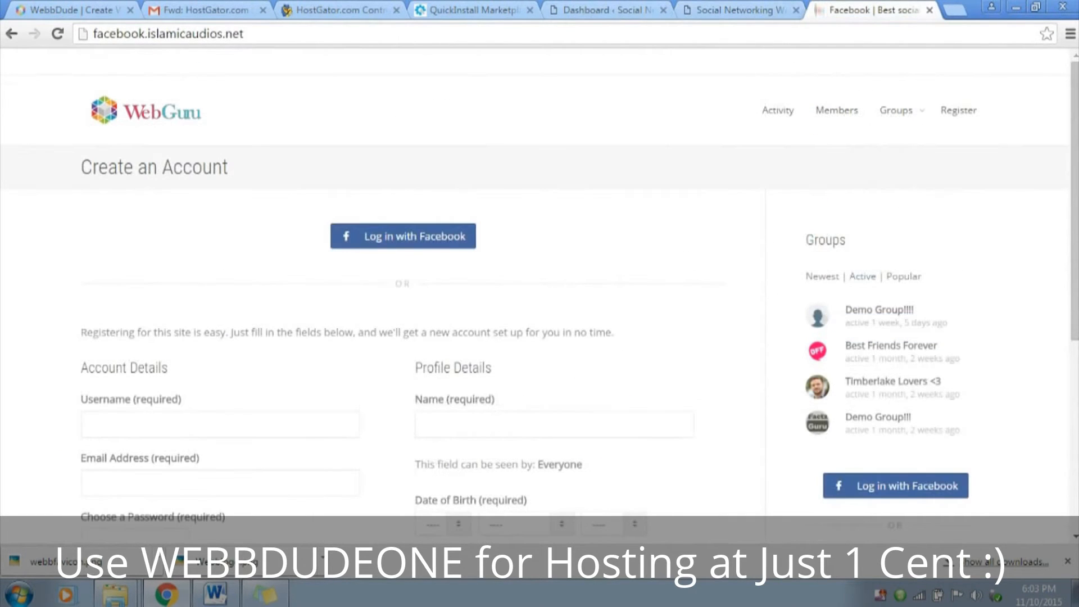
left_click(741, 11)
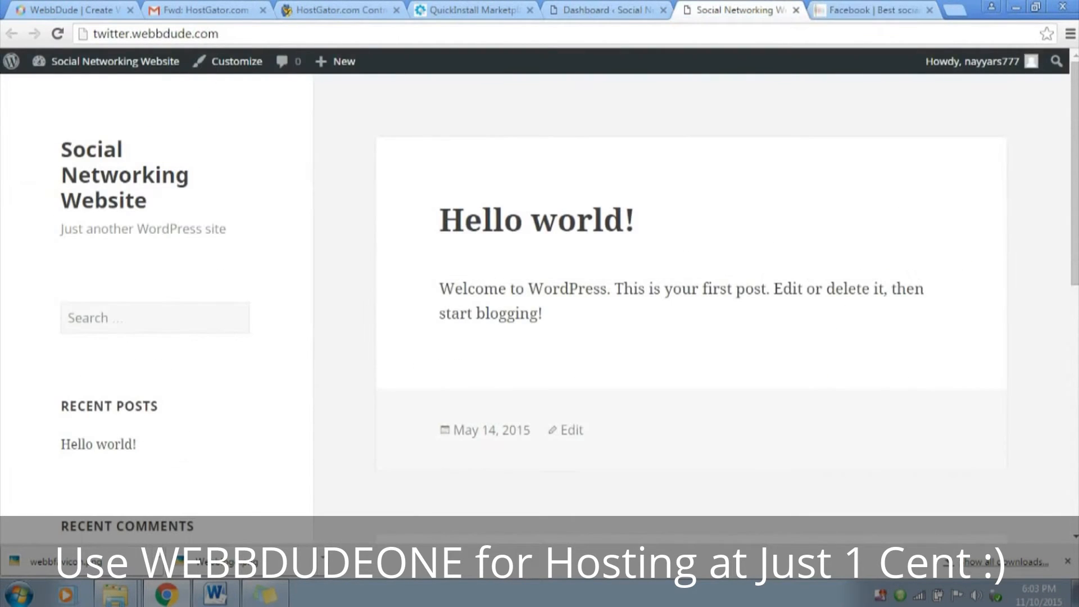
left_click(604, 10)
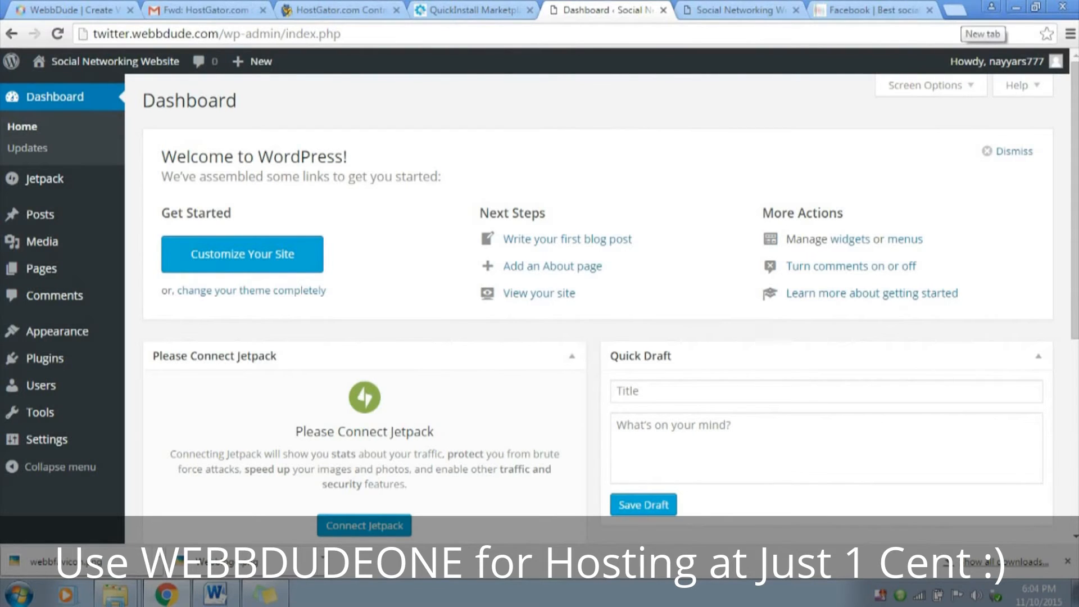
Open the KLEO WordPress theme page on ThemeForest in a new tab, review its details and price, and close it
key("ctrl+t")
type("thedostore.com")
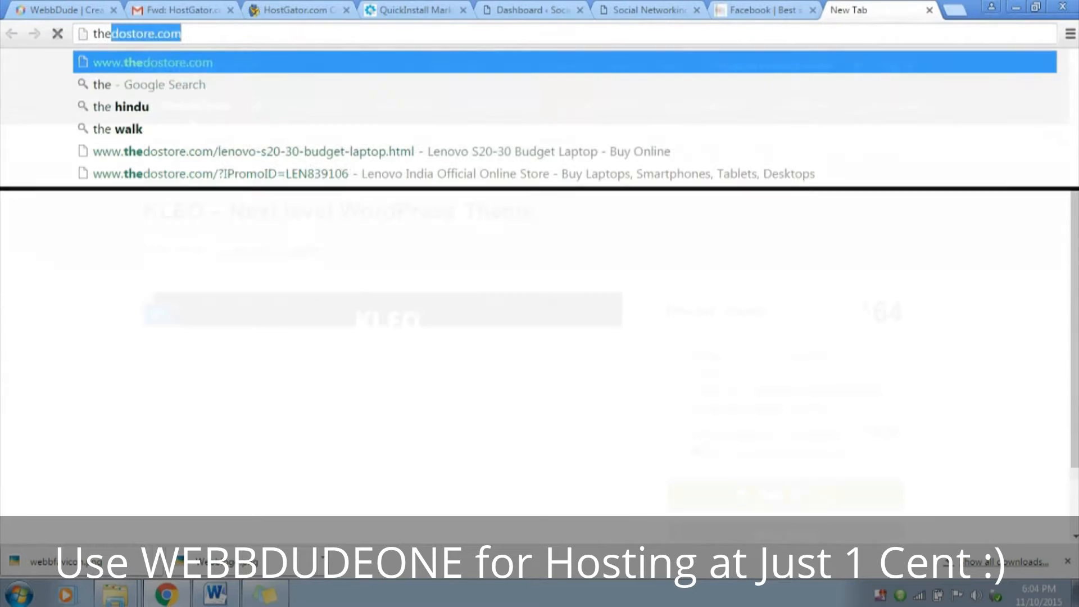
key("Return")
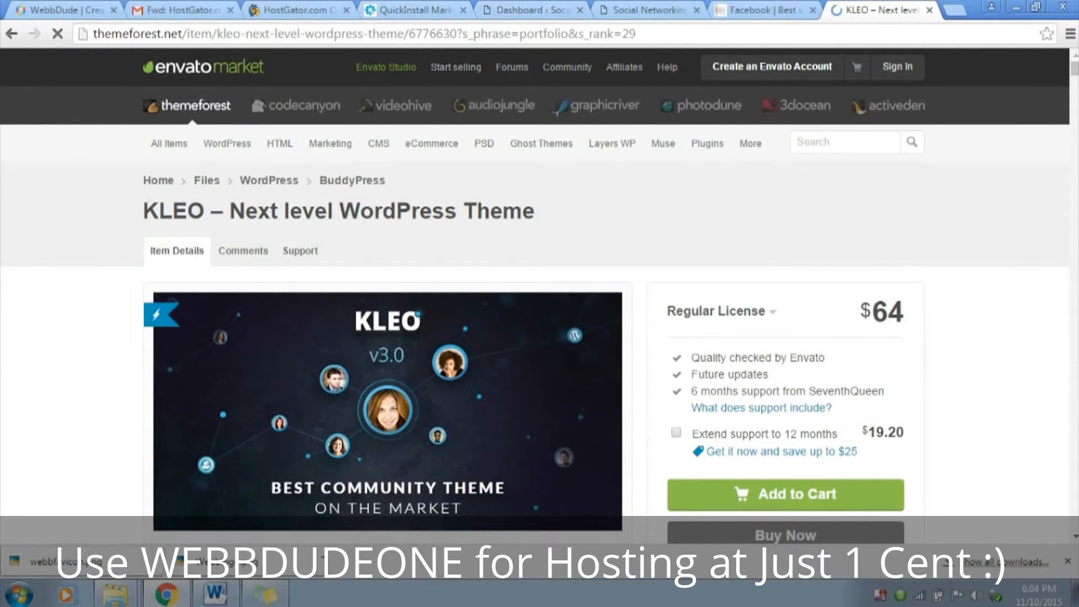
scroll(540, 281, "down", 3)
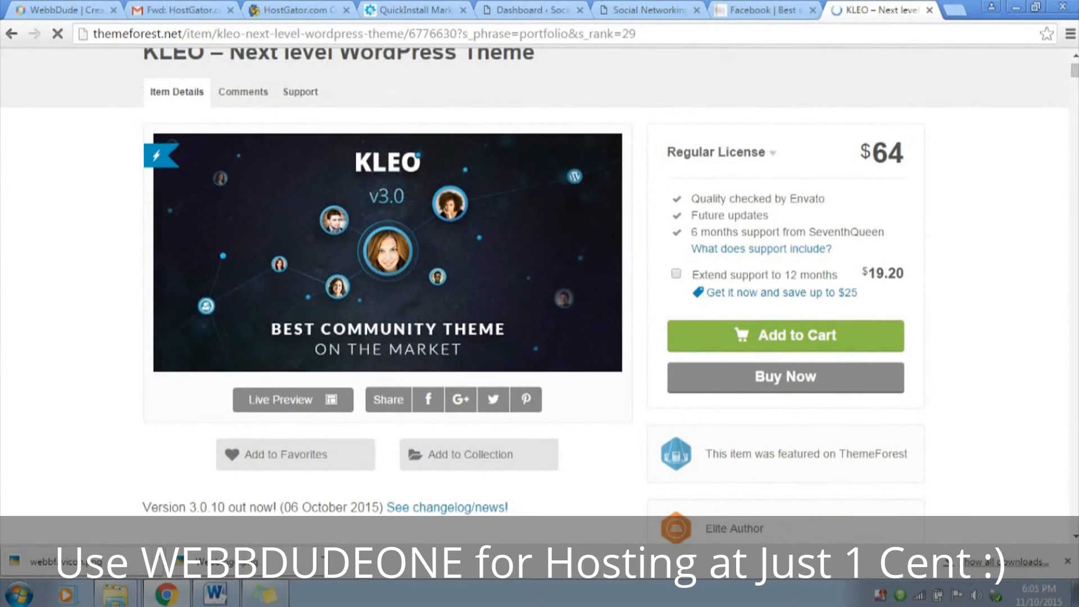
scroll(500, 169, "up", 2)
scroll(501, 112, "down", 1)
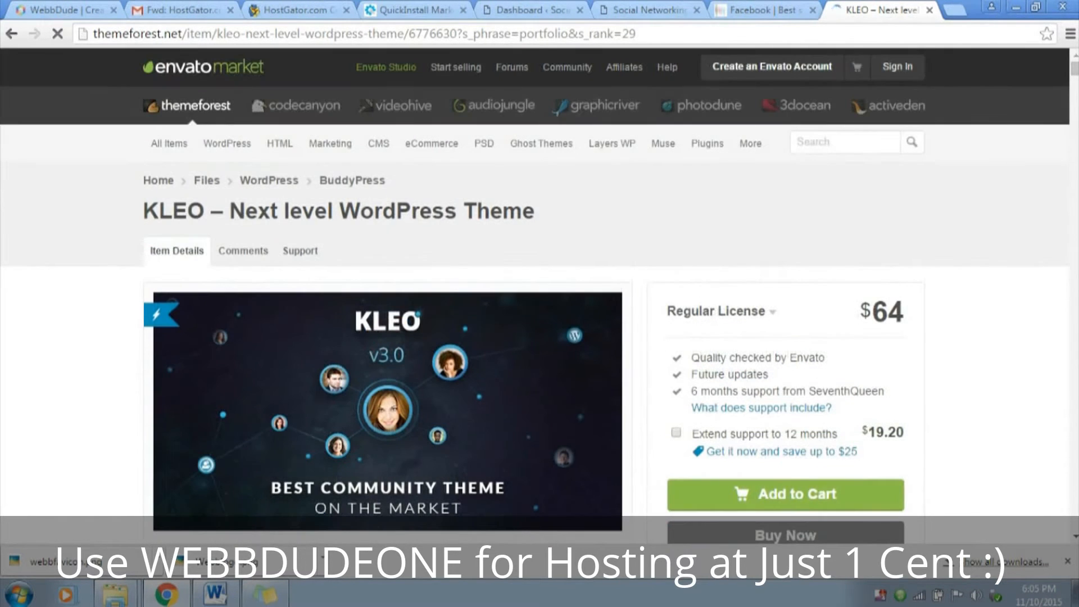
left_click(929, 10)
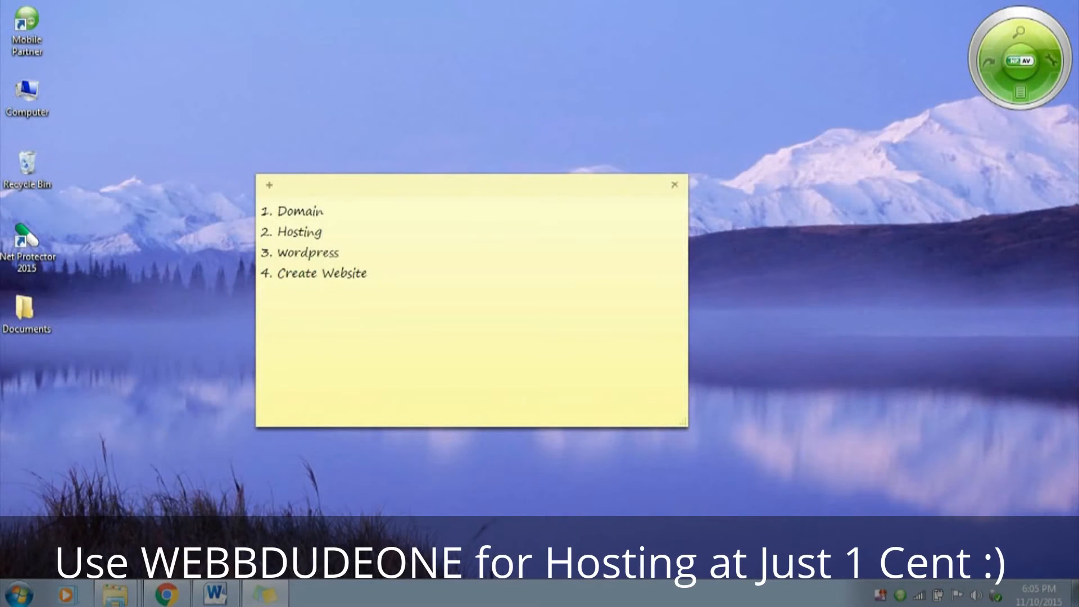
Close the desktop sticky note and open the KLEO_2.3.1 archive at its Wordpress subfolder
key("alt+F4")
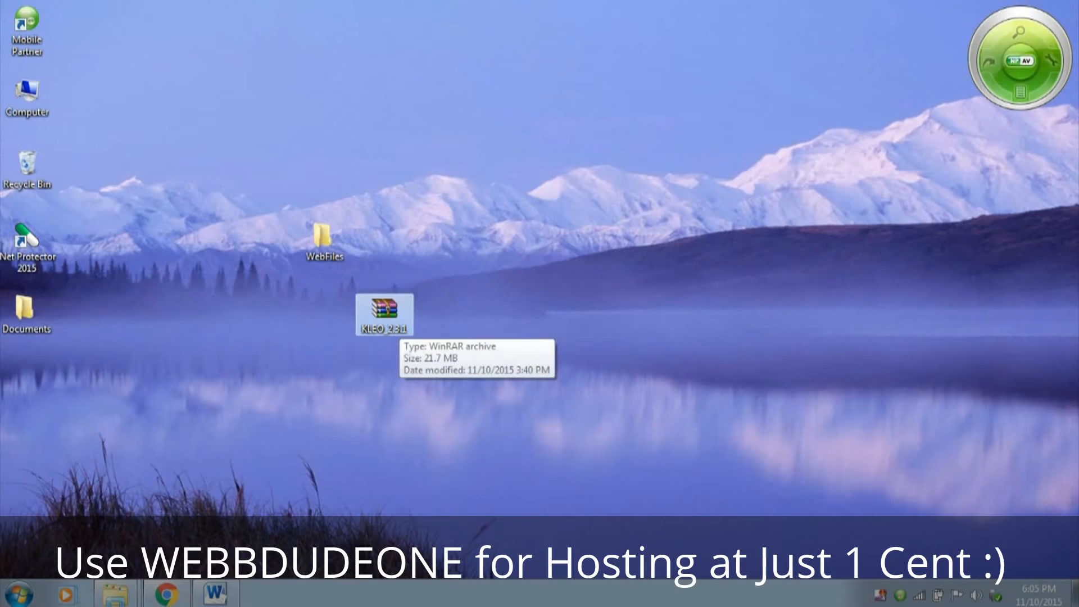
double_click(384, 312)
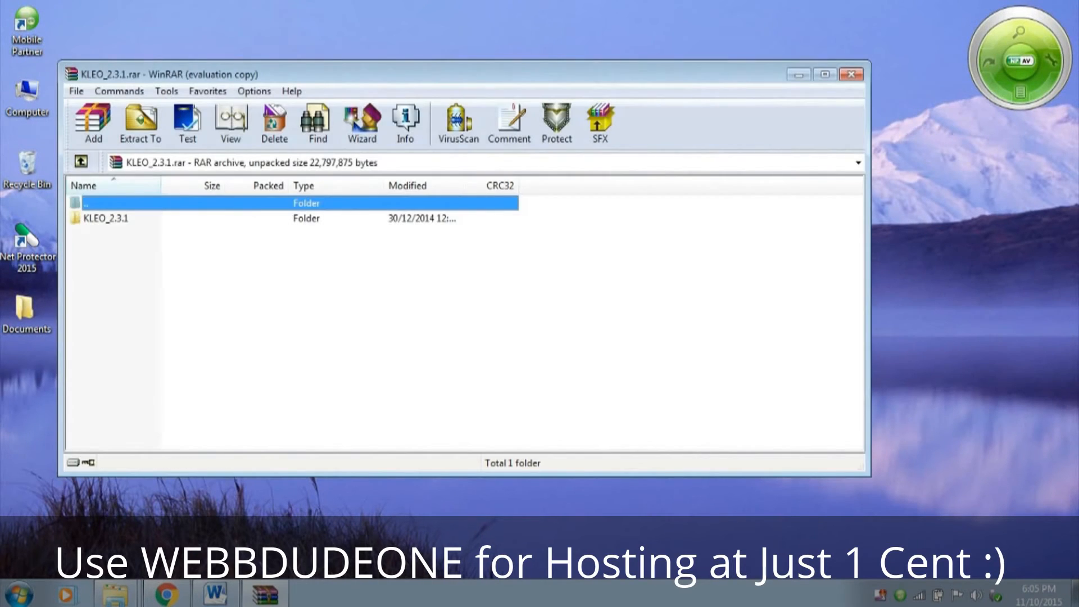
left_click(584, 212)
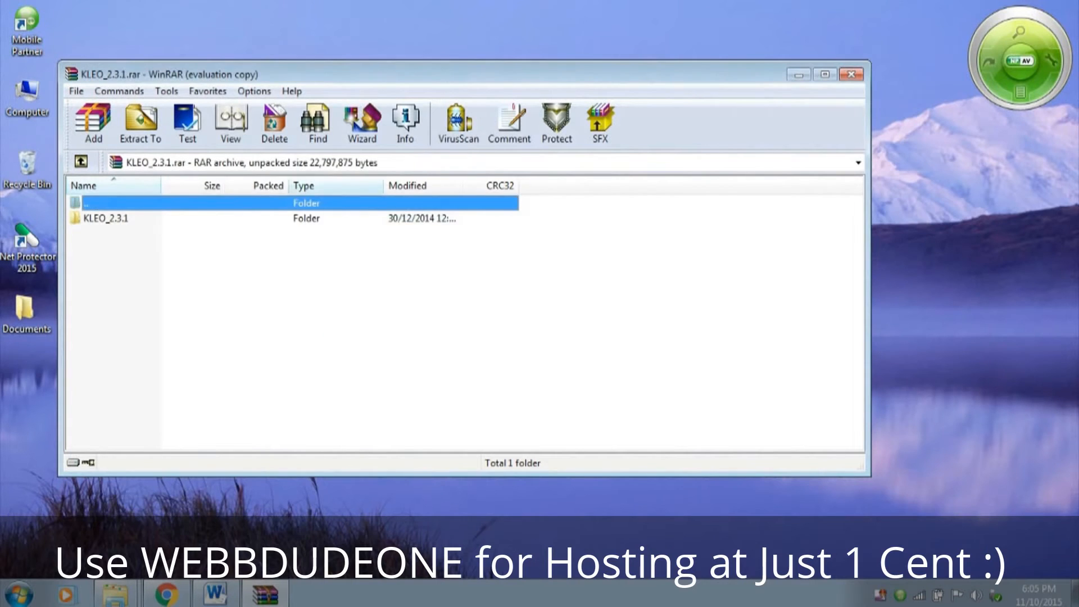
double_click(105, 218)
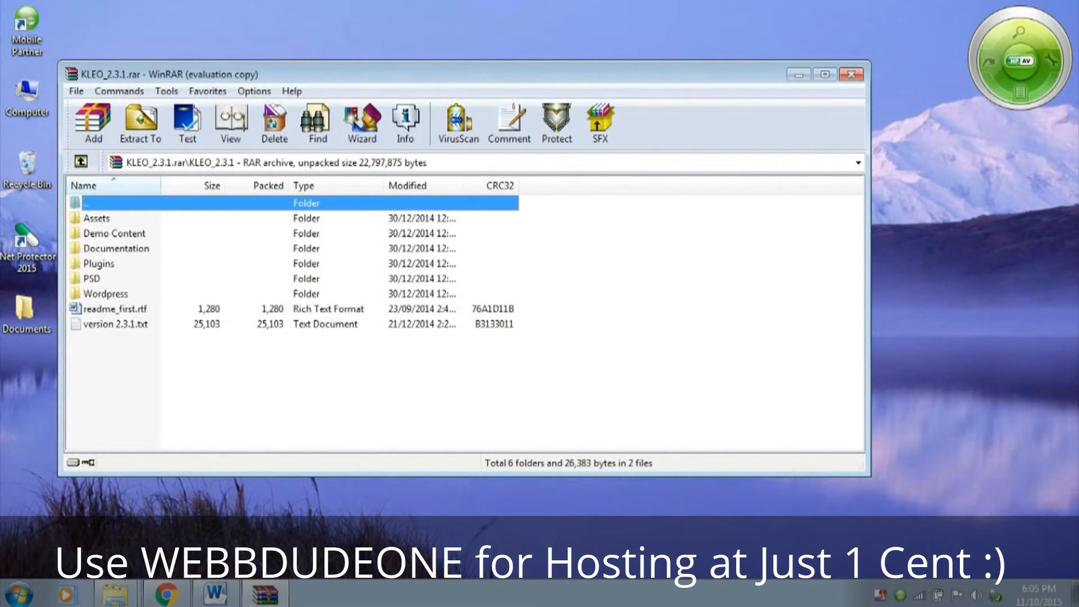
double_click(106, 294)
Extract kleo.zip from the archive to the Desktop and close the archive
left_click(99, 218)
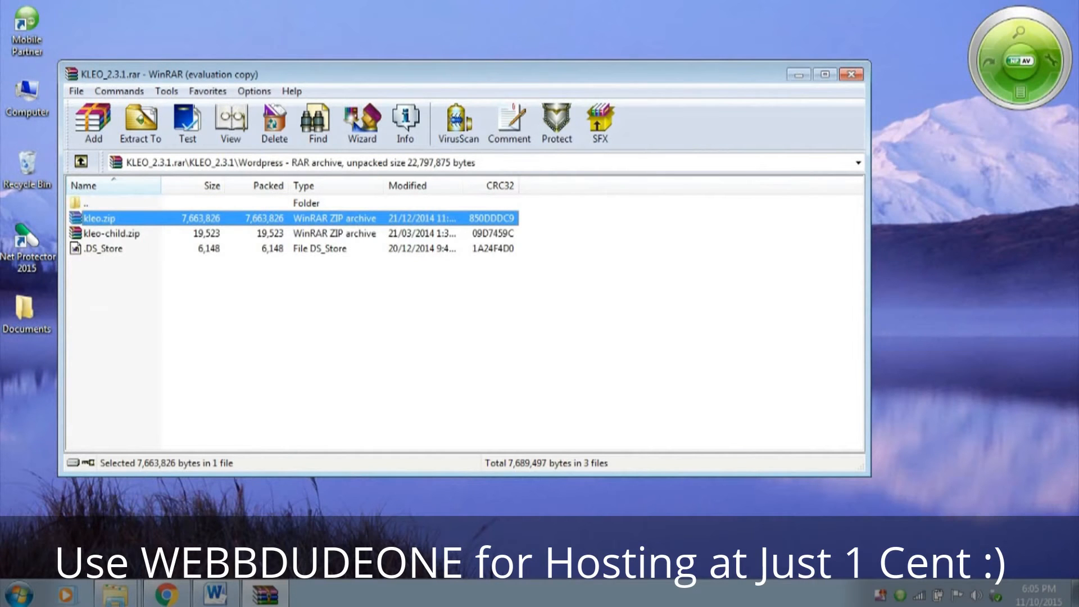
left_click(141, 123)
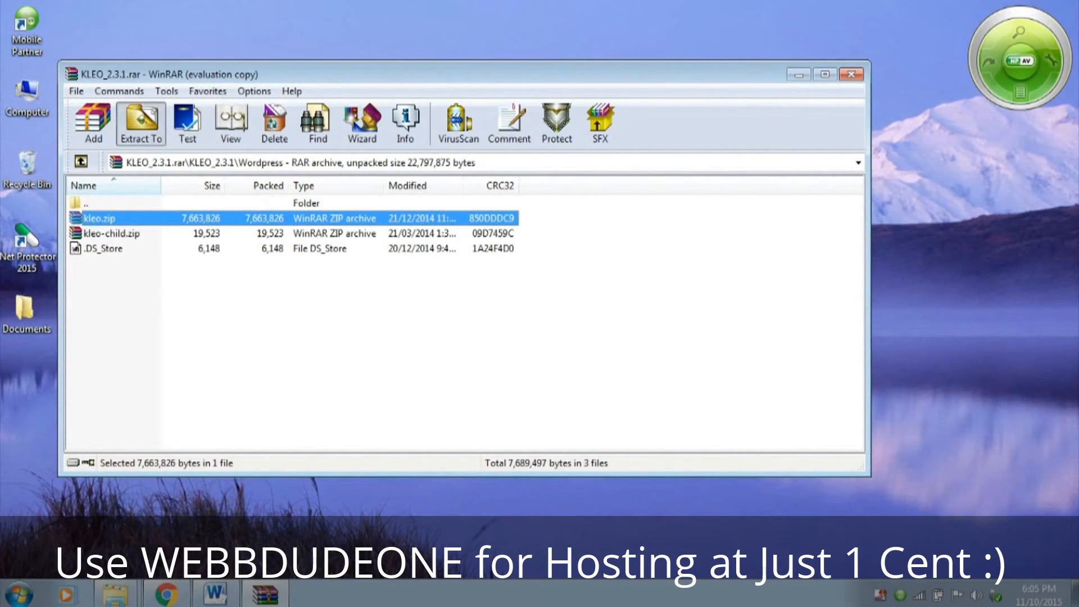
left_click(488, 181)
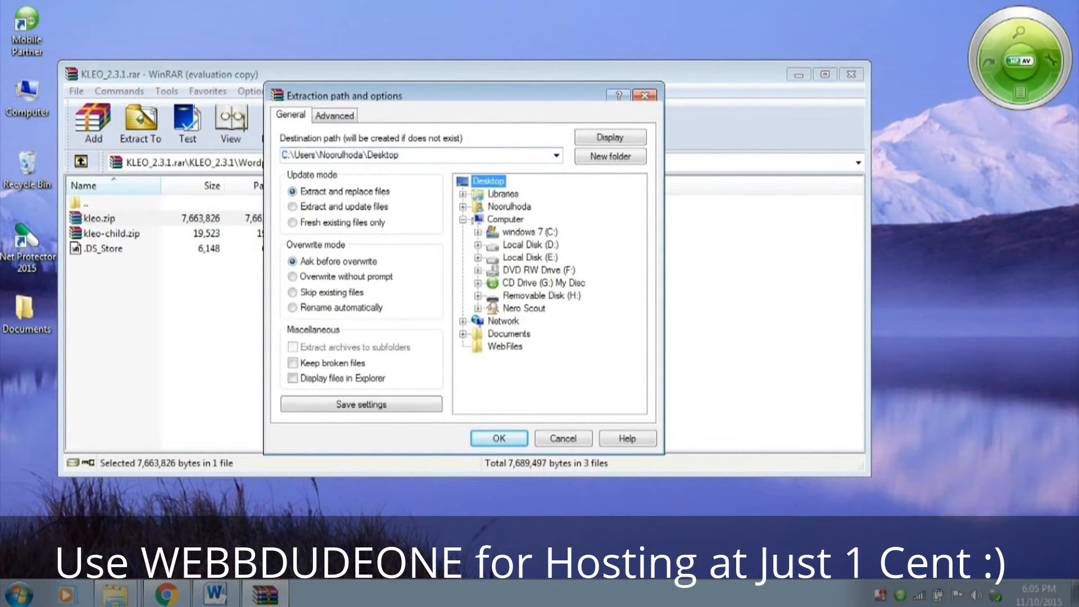
left_click(499, 439)
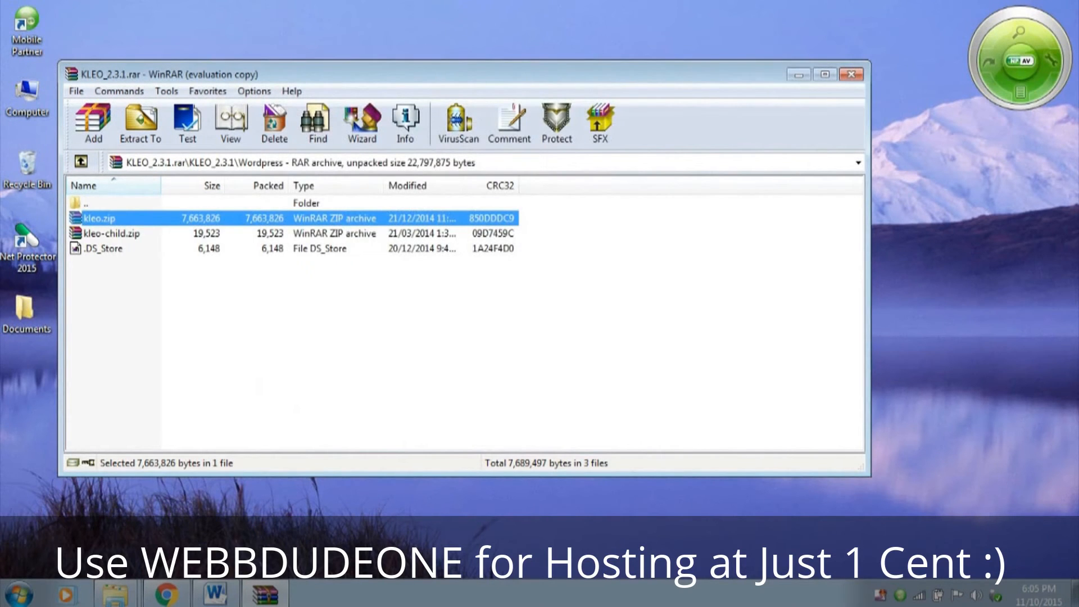
left_click(851, 74)
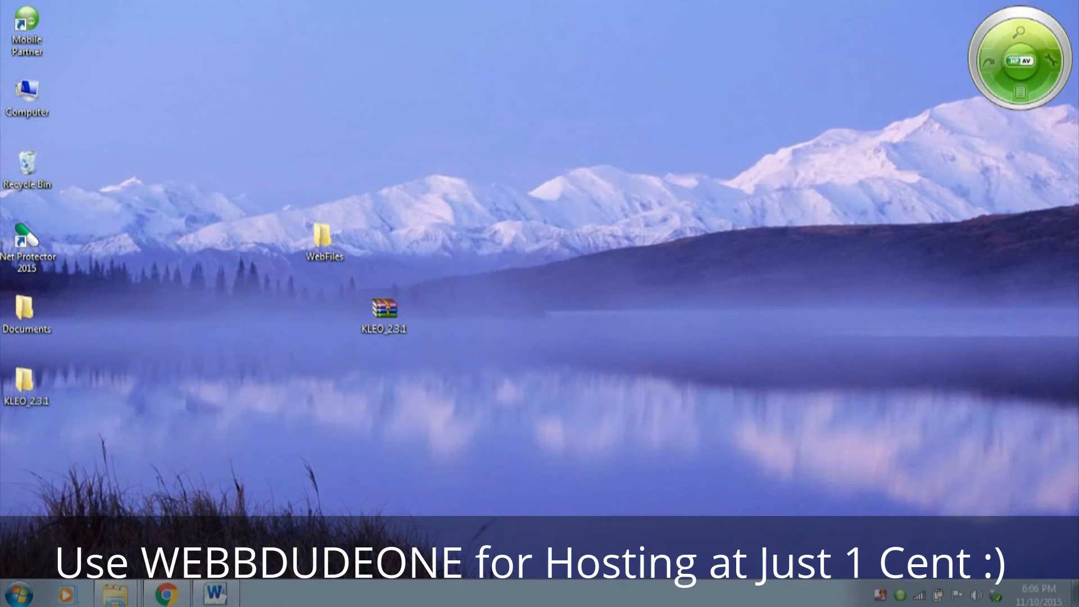
Move the extracted KLEO_2.3.1 folder near the WebFiles folder on the desktop and locate the kleo archive in its Wordpress subfolder
left_click_drag(25, 382, 506, 239)
double_click(523, 231)
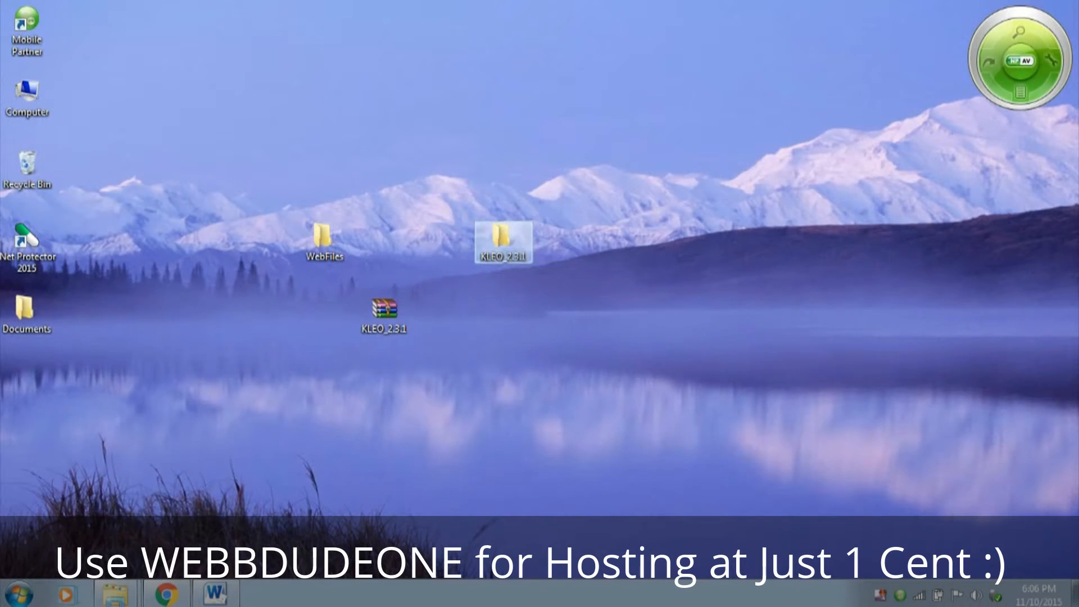
double_click(179, 103)
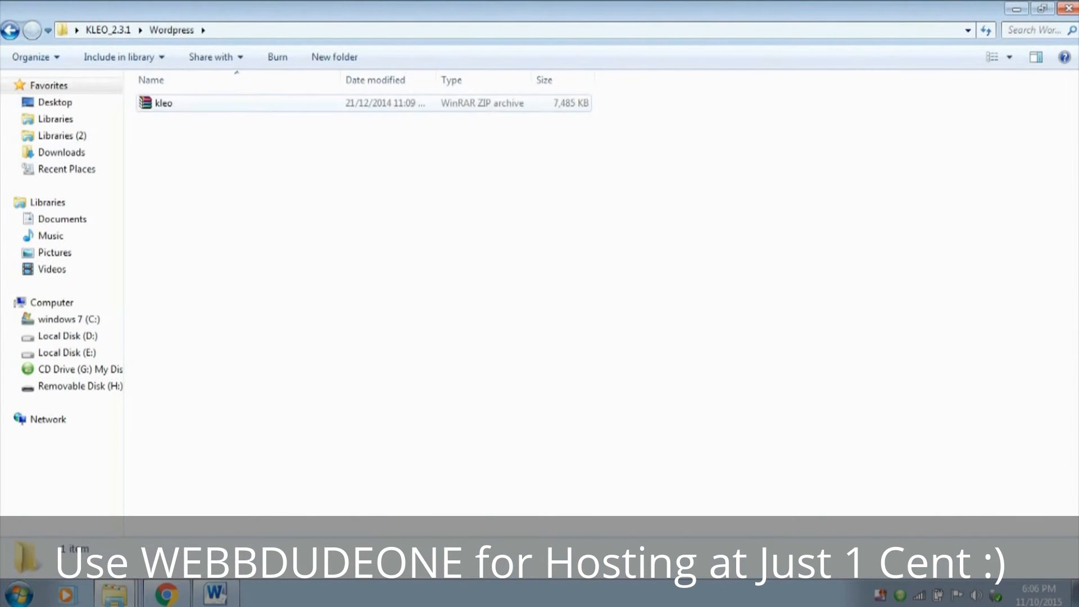
left_click(179, 103)
Switch to Chrome and, from the WordPress dashboard, open the form for uploading a new theme
left_click(166, 594)
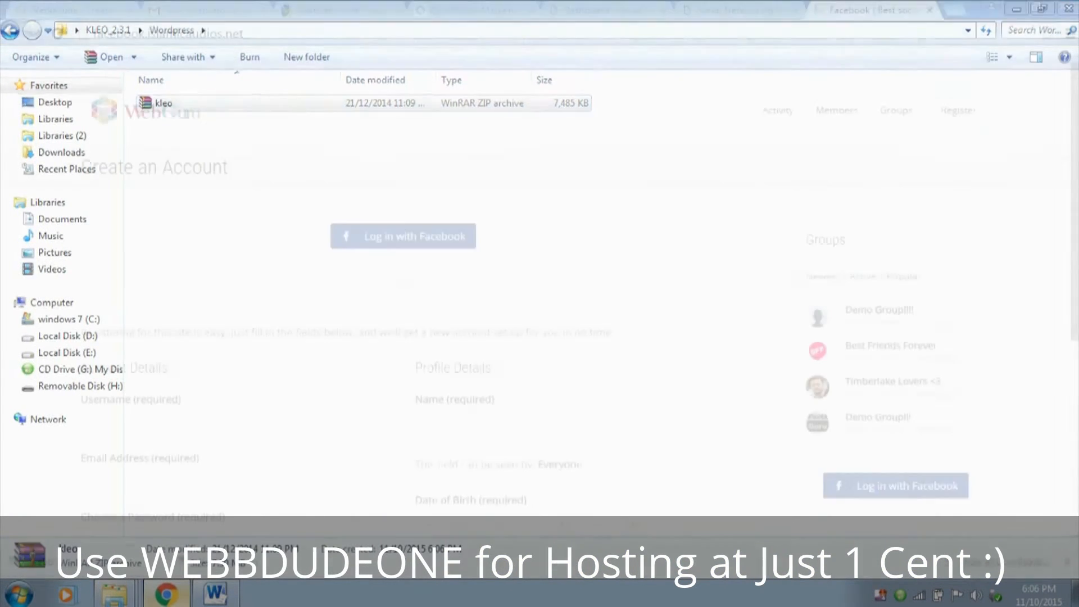
left_click(599, 10)
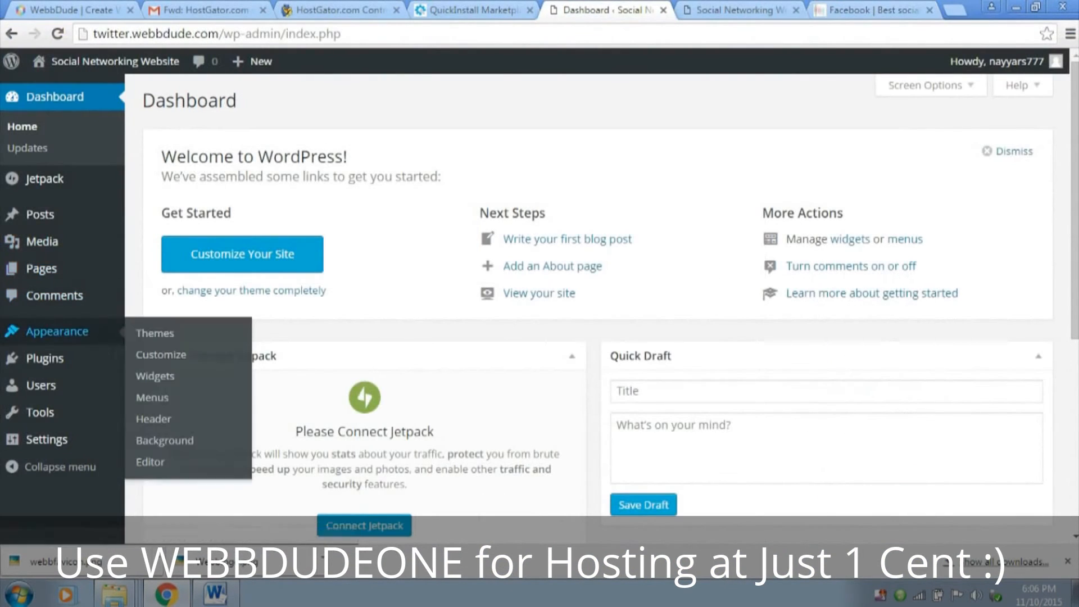
left_click(57, 332)
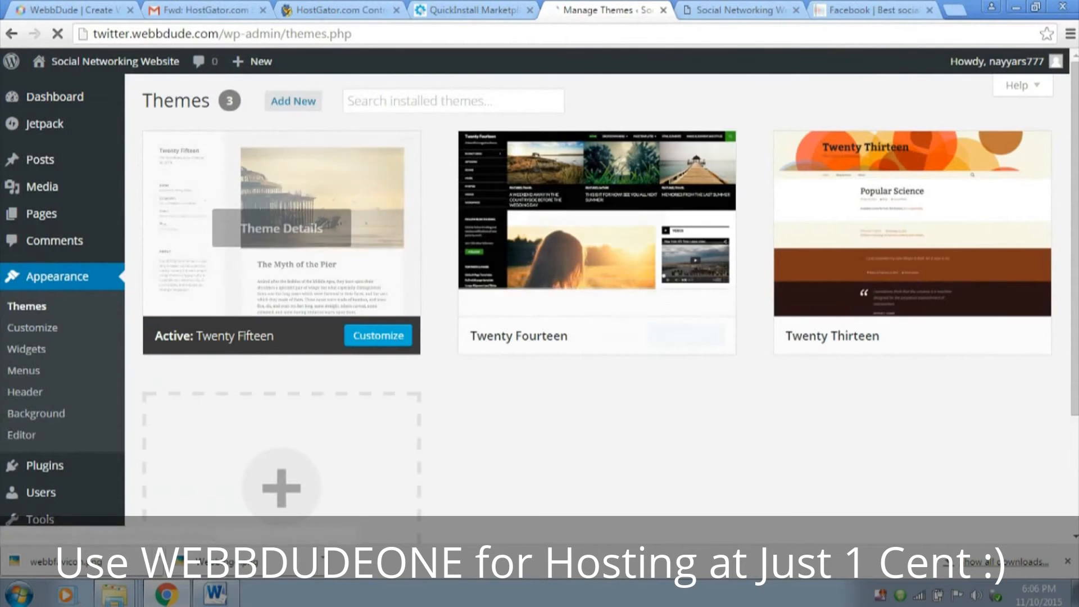
scroll(597, 304, "down", 3)
scroll(596, 304, "up", 3)
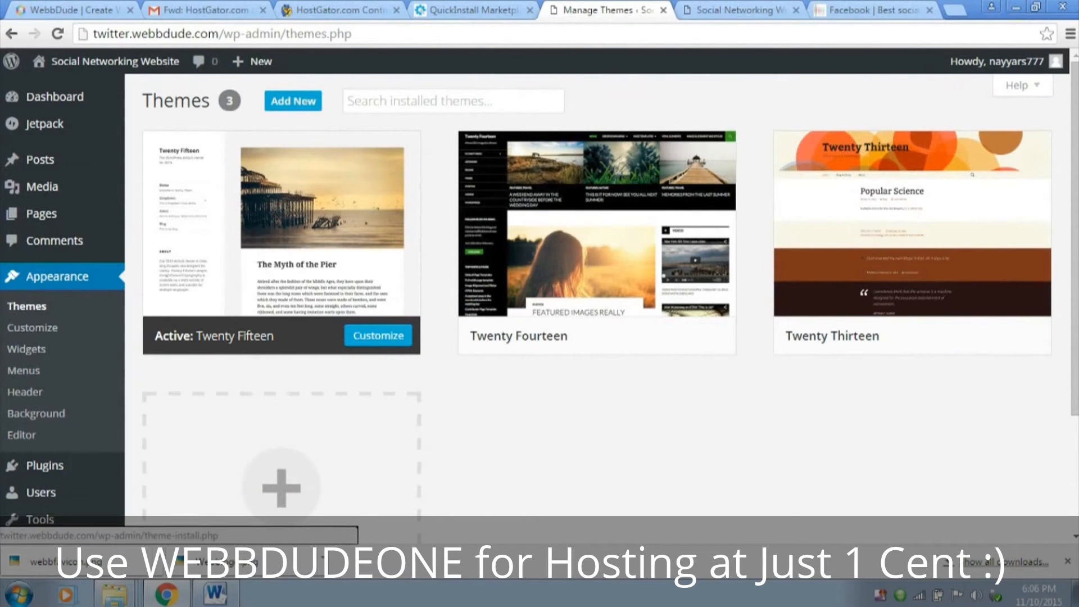
left_click(293, 101)
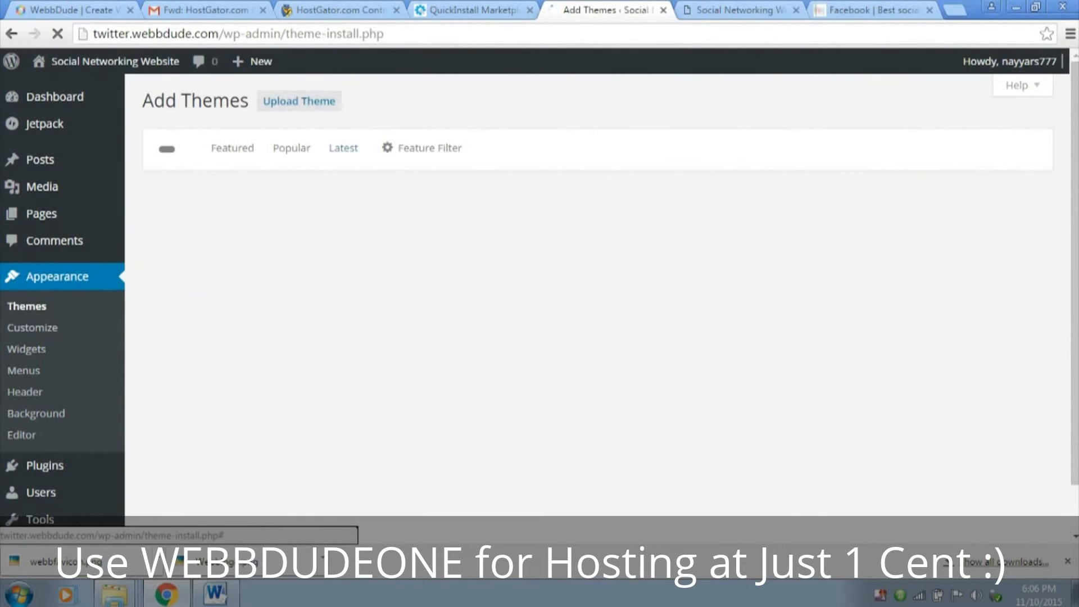
left_click(293, 100)
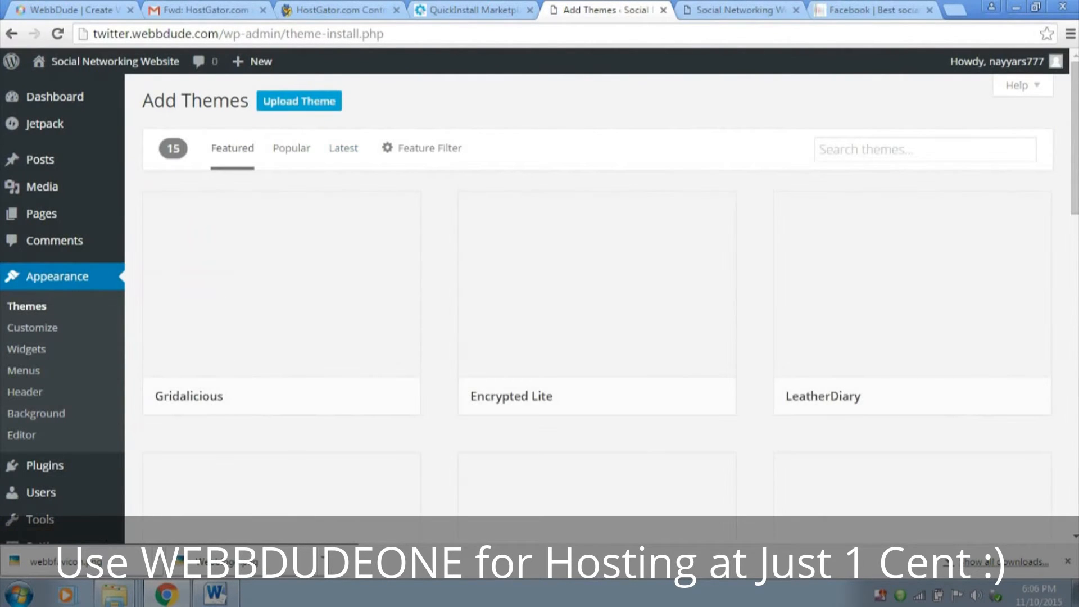
Choose kleo.zip from the Desktop's KLEO_2.3.1 Wordpress folder and install it as a theme
left_click(485, 240)
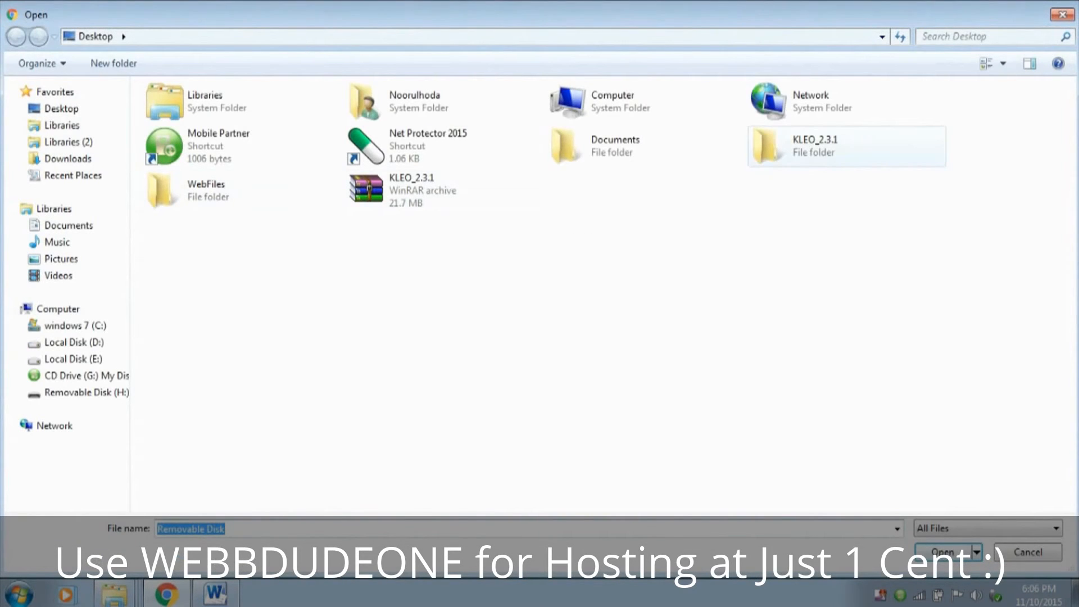
double_click(815, 146)
double_click(180, 109)
left_click(170, 109)
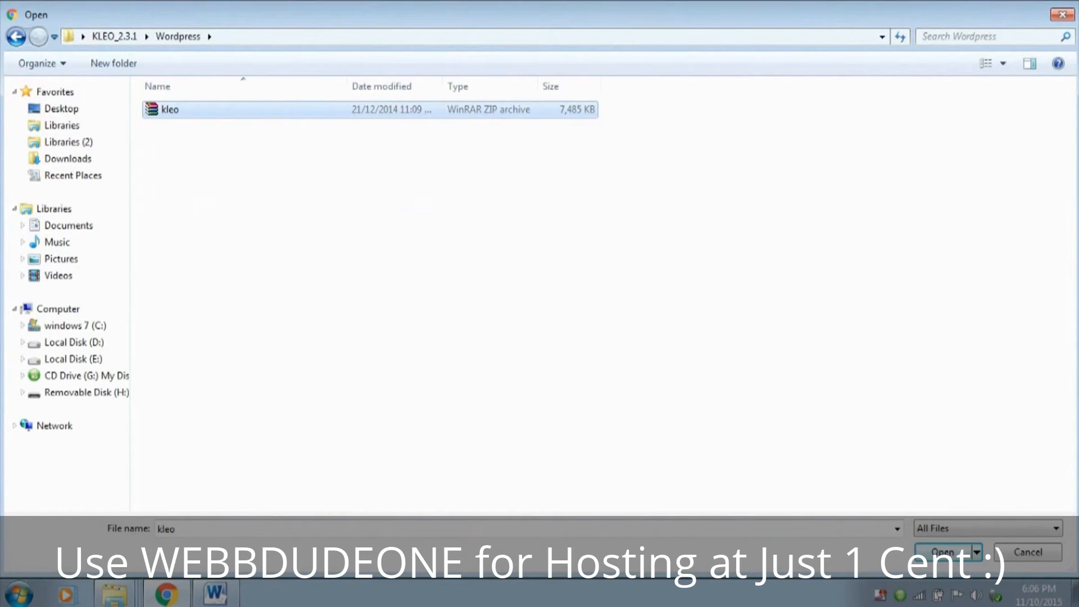
left_click(943, 552)
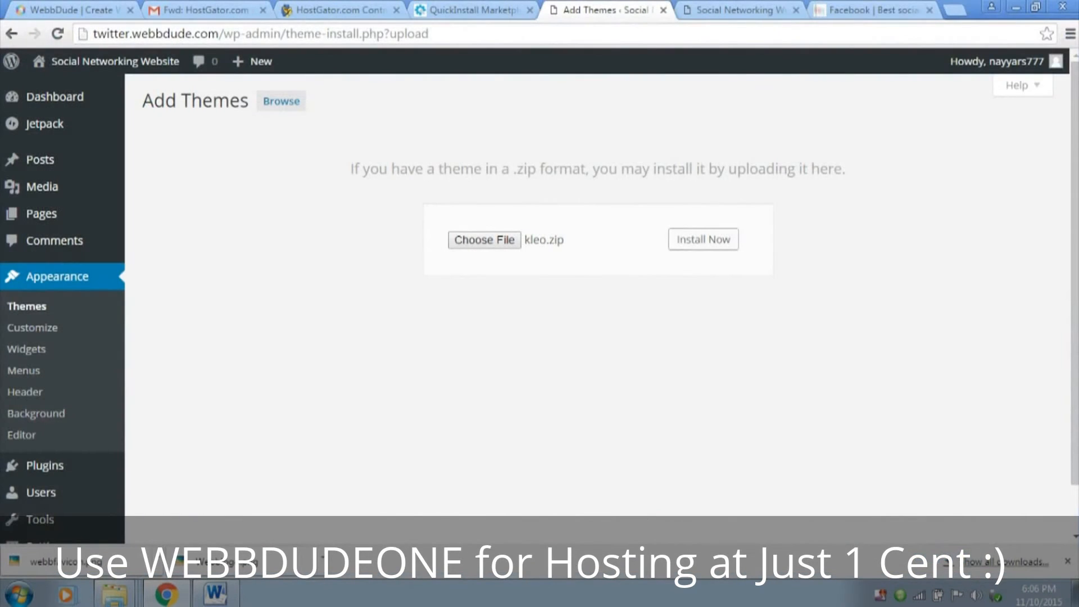
left_click(703, 239)
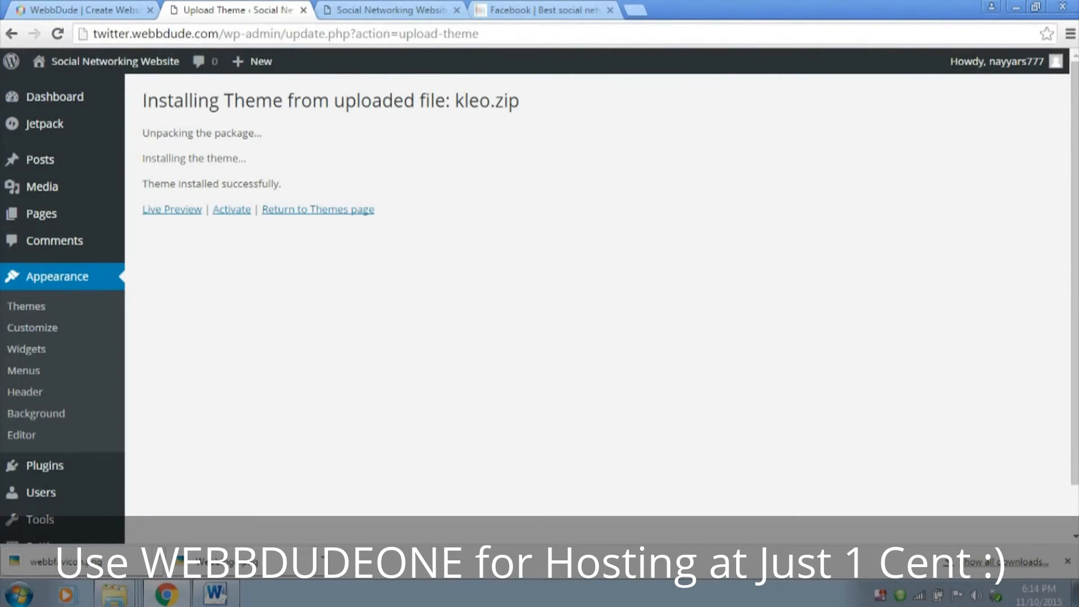
Activate the newly installed Kleo theme
left_click_drag(143, 185, 282, 184)
left_click(287, 185)
left_click(232, 209)
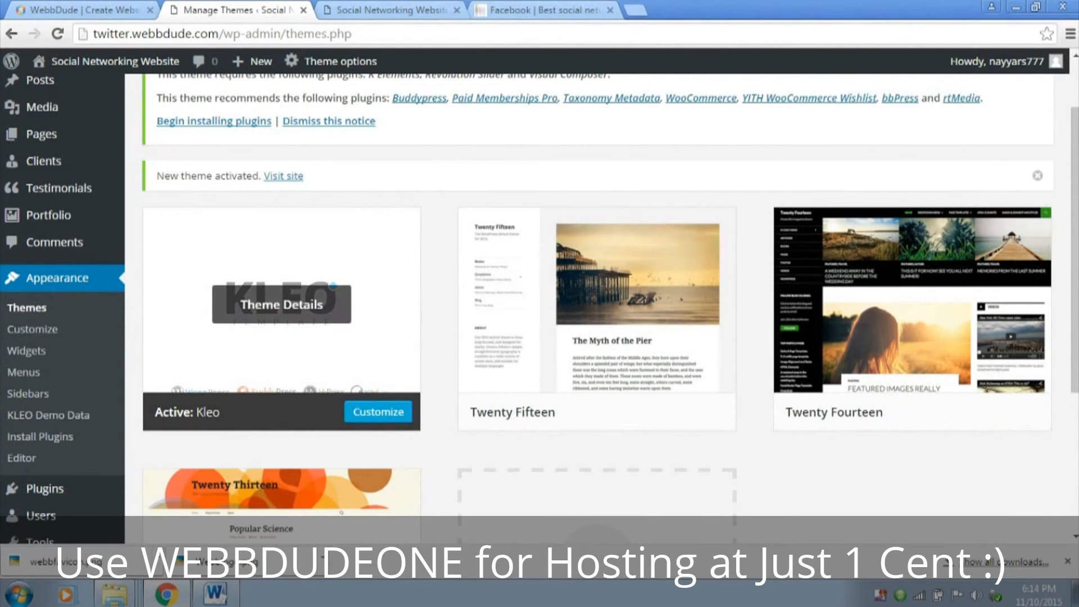
Reload the site's front page to view it with the Kleo theme and return to the installed themes page
left_click(387, 11)
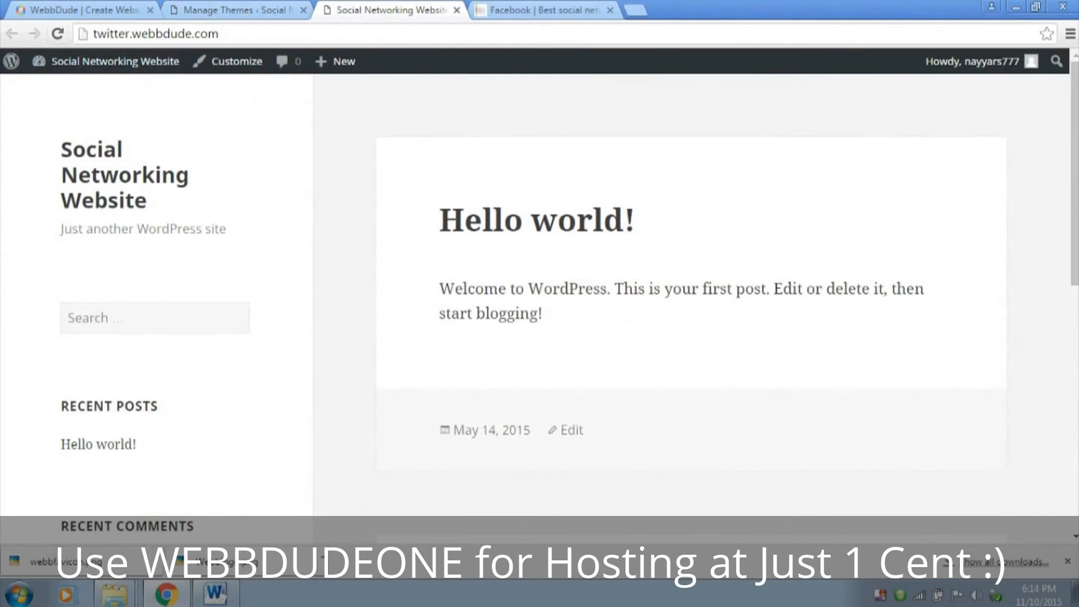
left_click(58, 33)
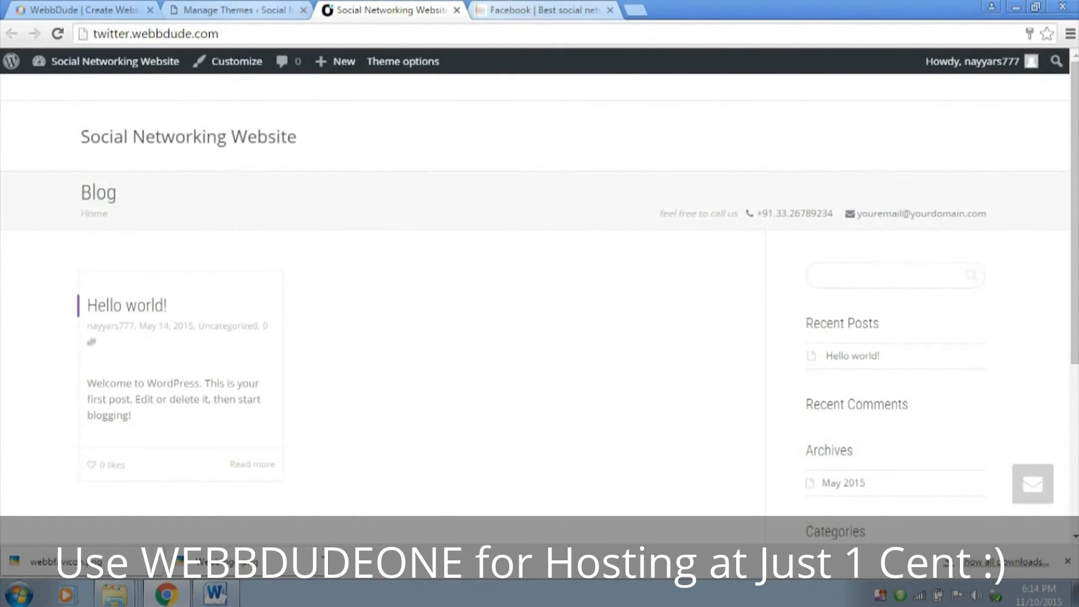
left_click(242, 10)
scroll(596, 331, "up", 2)
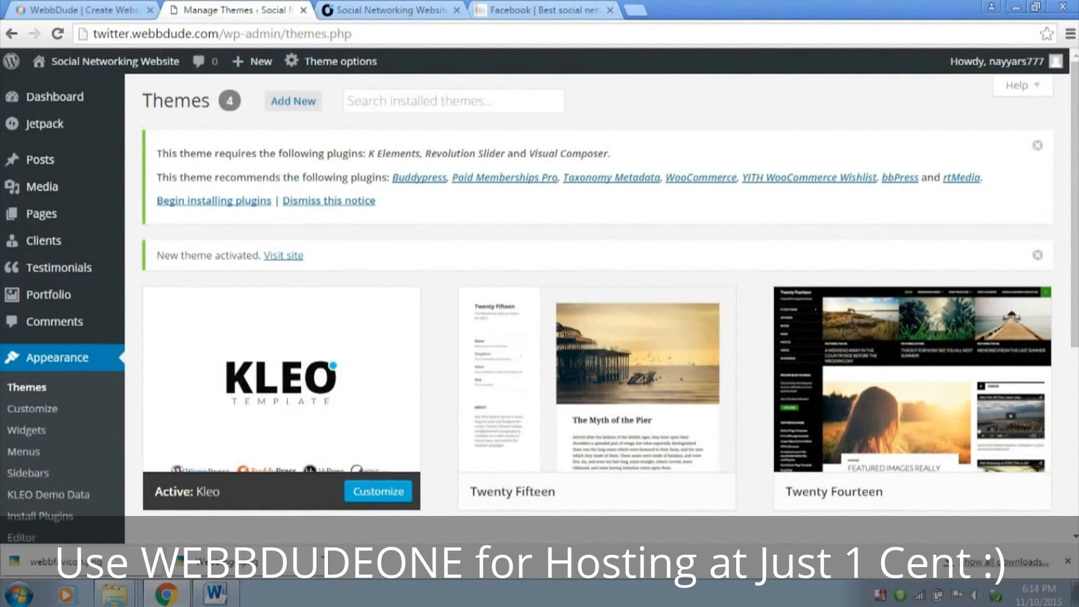
Open the Kleo theme options and go to the Logo setting in the general settings
mouse_move(337, 61)
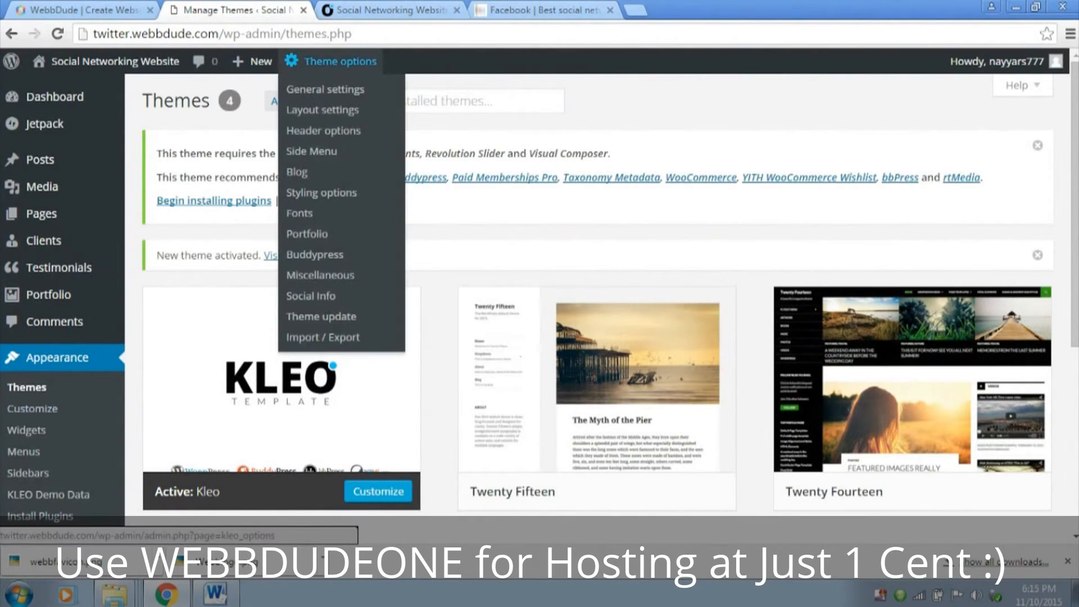
left_click(337, 61)
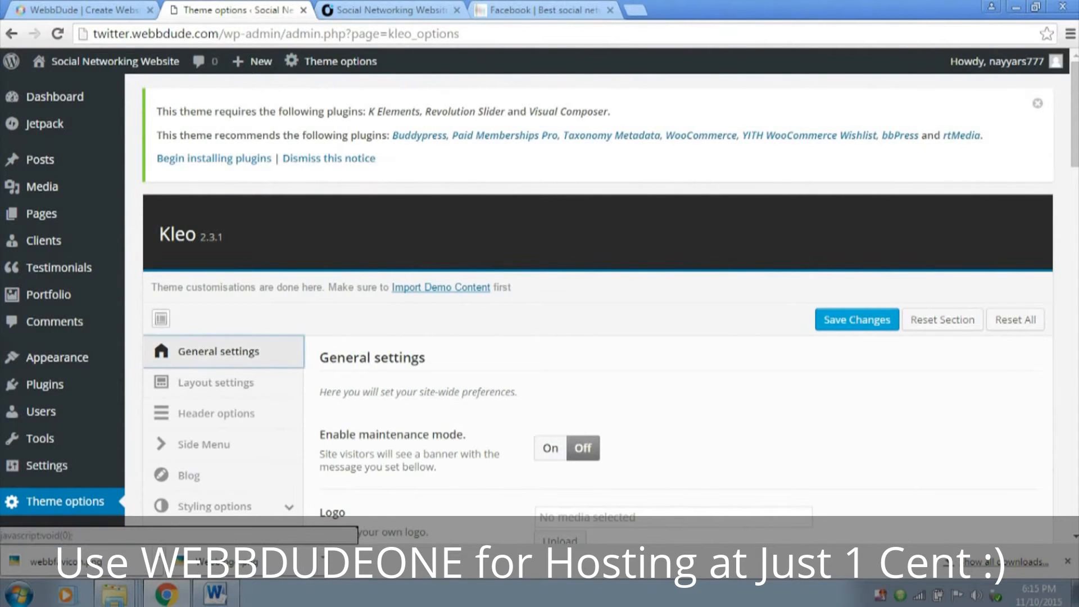
scroll(225, 351, "down", 6)
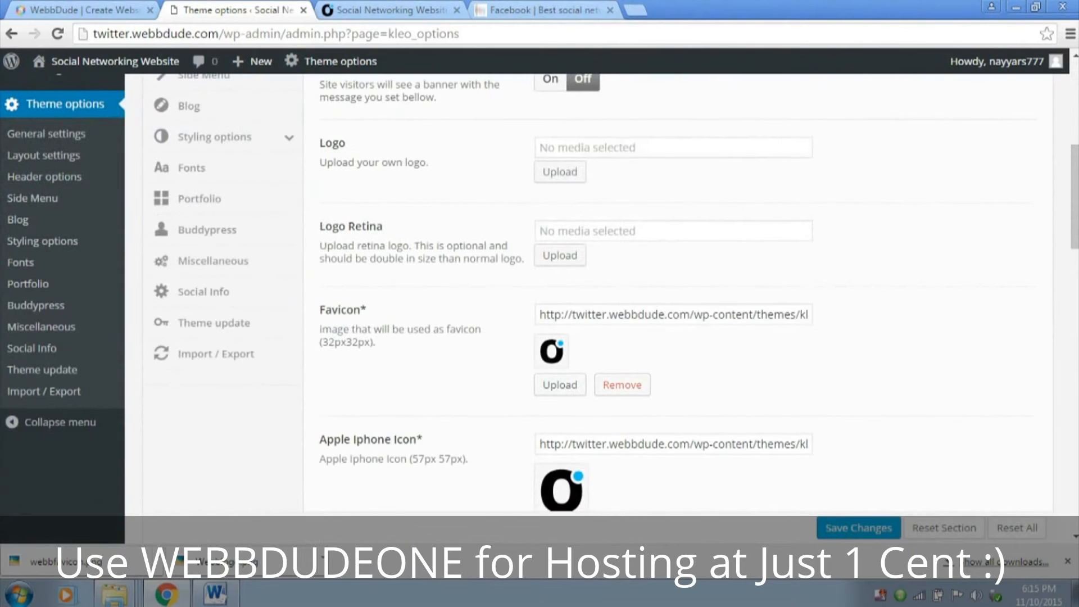
double_click(332, 143)
left_click_drag(319, 162, 428, 162)
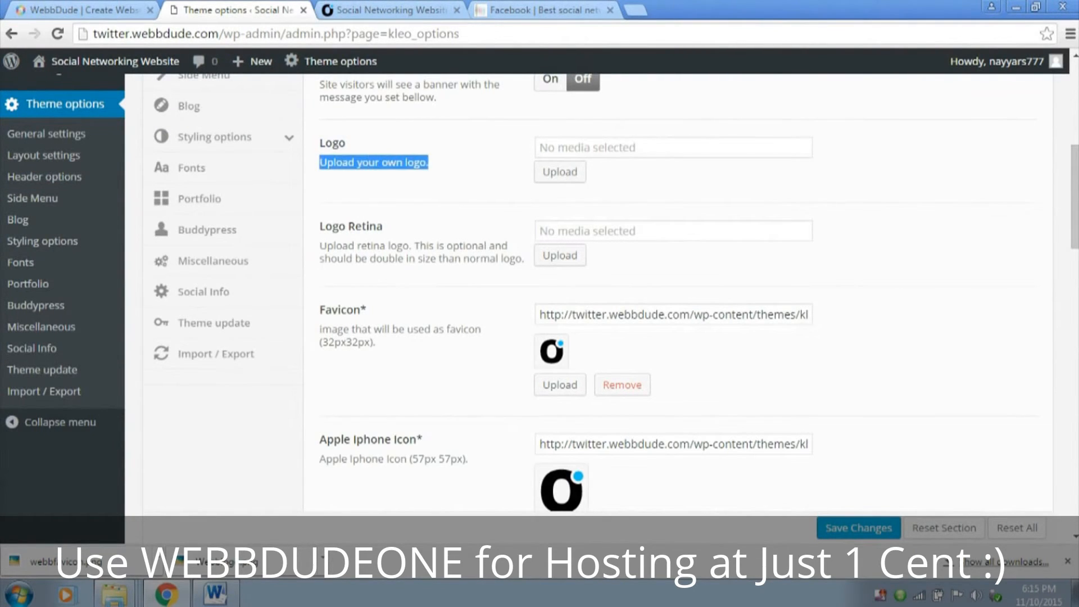
Upload the Webblogo image from the Desktop's WebFiles folder and set it as the site logo
left_click(560, 172)
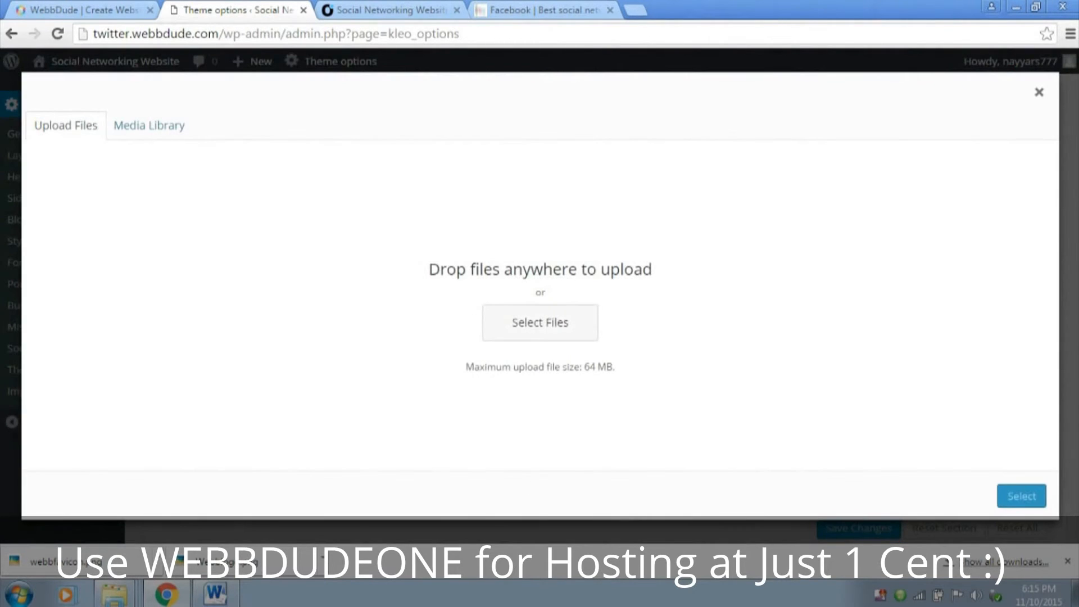
left_click(540, 323)
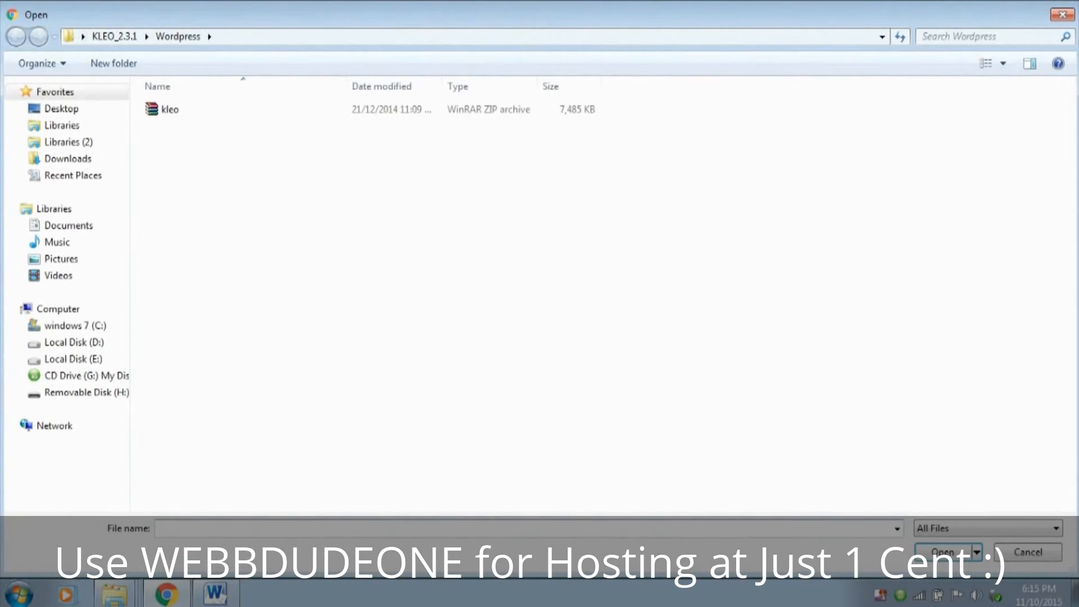
left_click(62, 109)
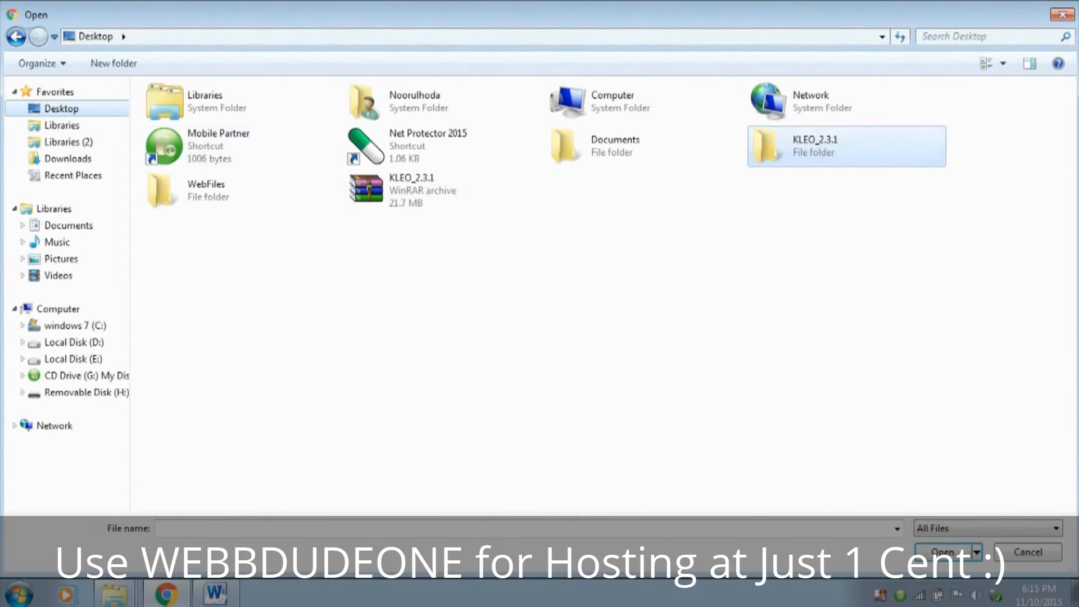
double_click(225, 190)
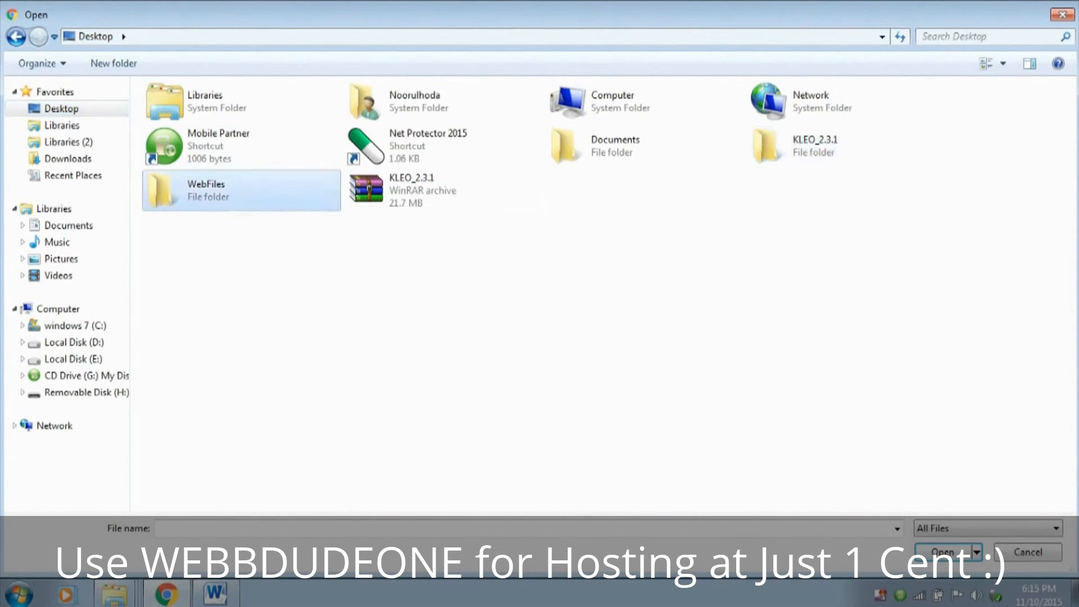
left_click(605, 134)
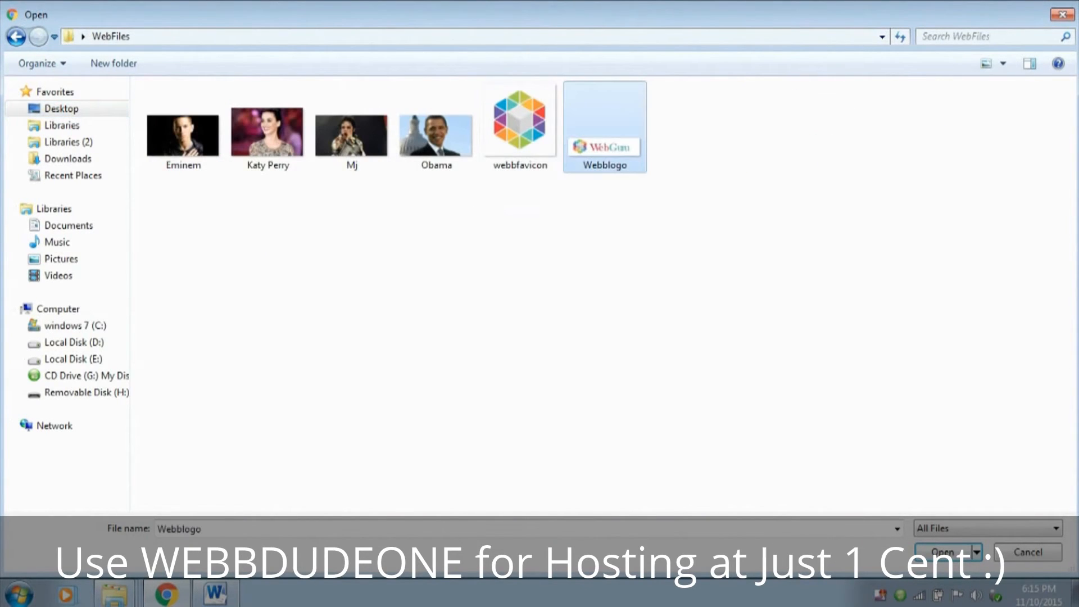
left_click(942, 553)
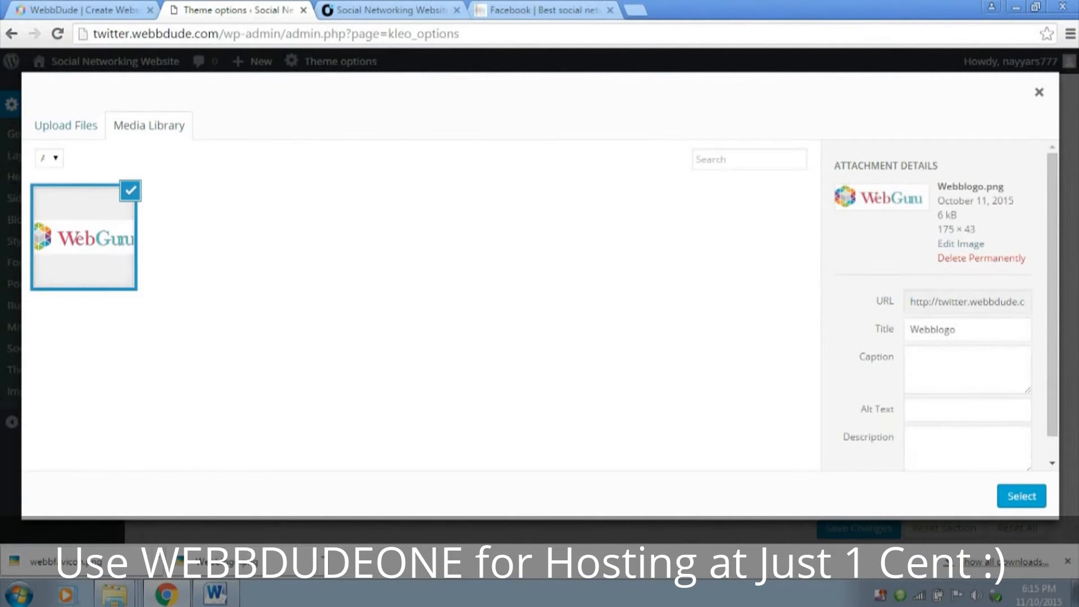
left_click_drag(932, 182, 978, 230)
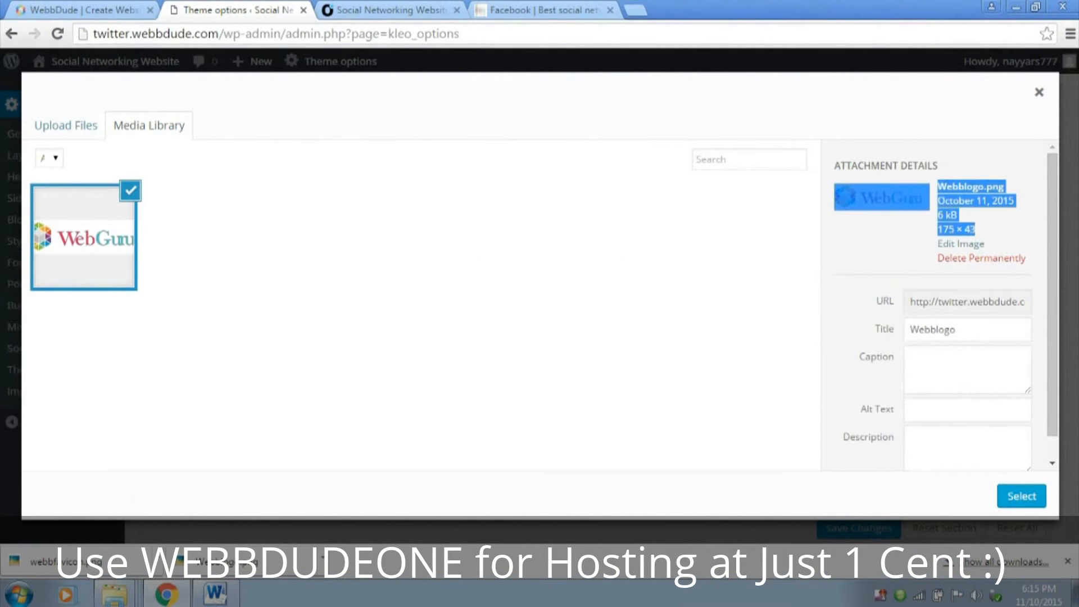
left_click(988, 230)
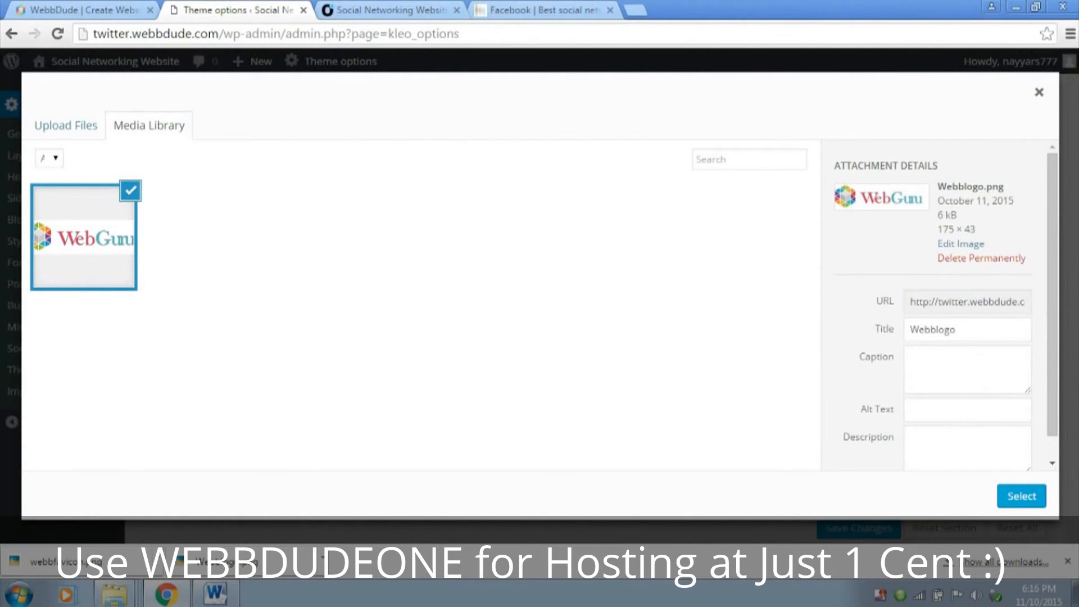
left_click(1021, 496)
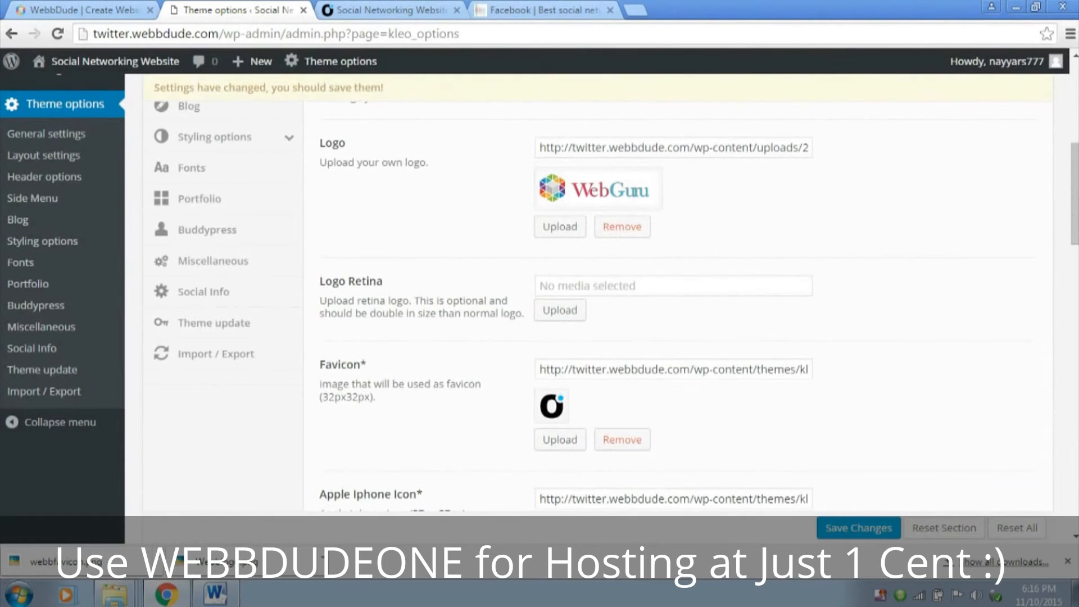
Replace the default favicon with the webbfavicon image uploaded from the WebFiles folder and save the theme options
scroll(618, 360, "down", 2)
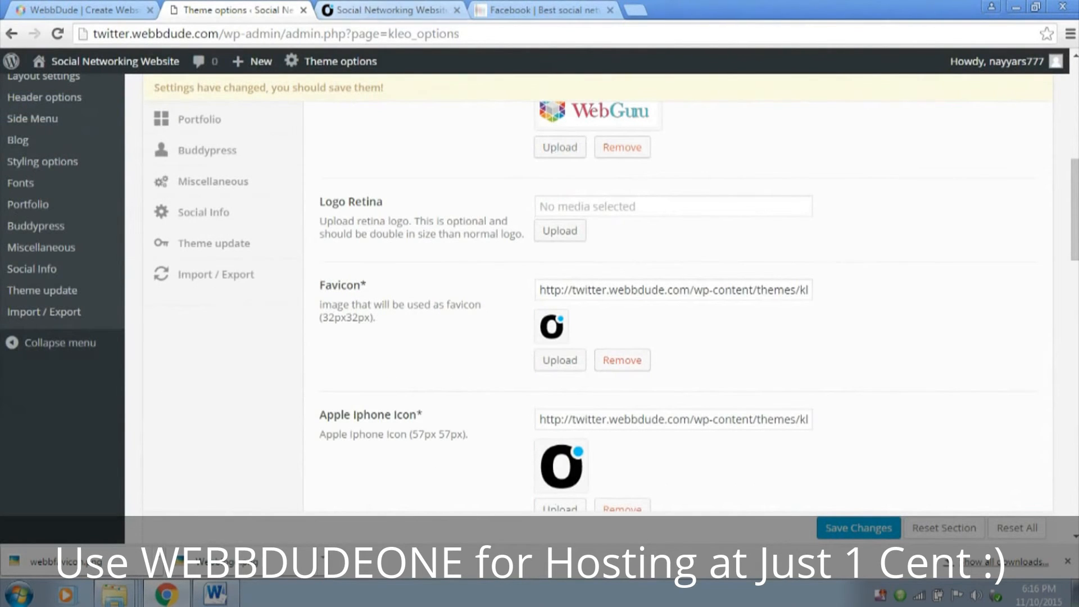
left_click(622, 360)
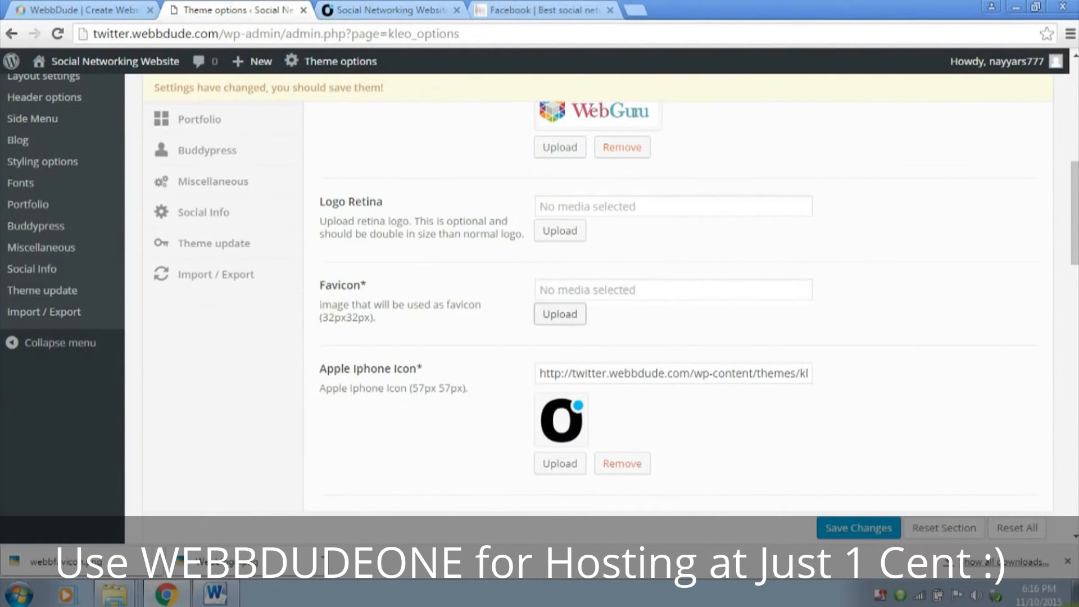
left_click(559, 314)
left_click(65, 125)
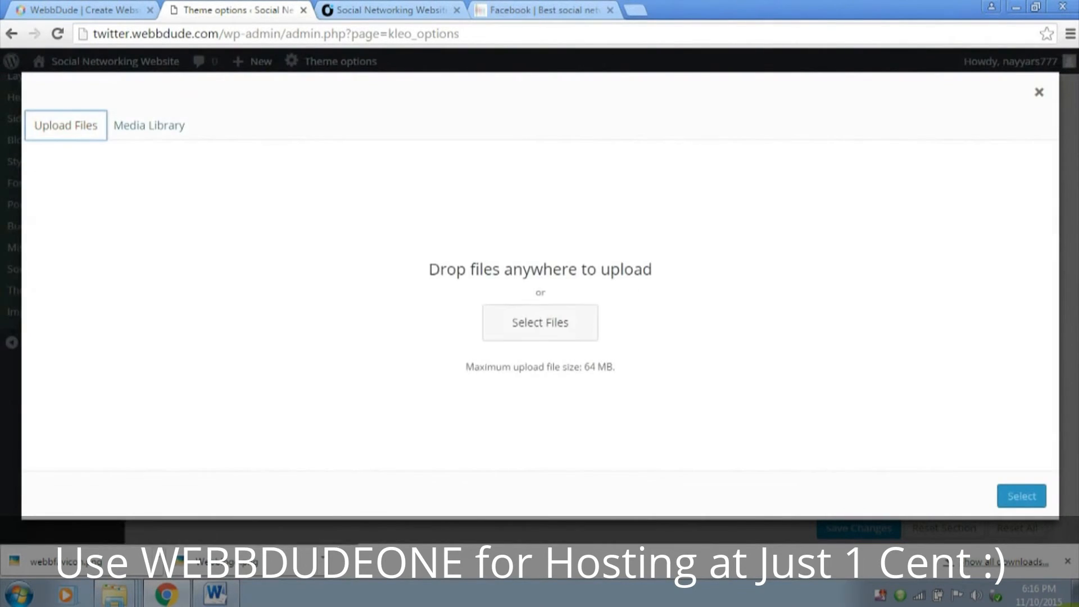
left_click(540, 321)
left_click(520, 127)
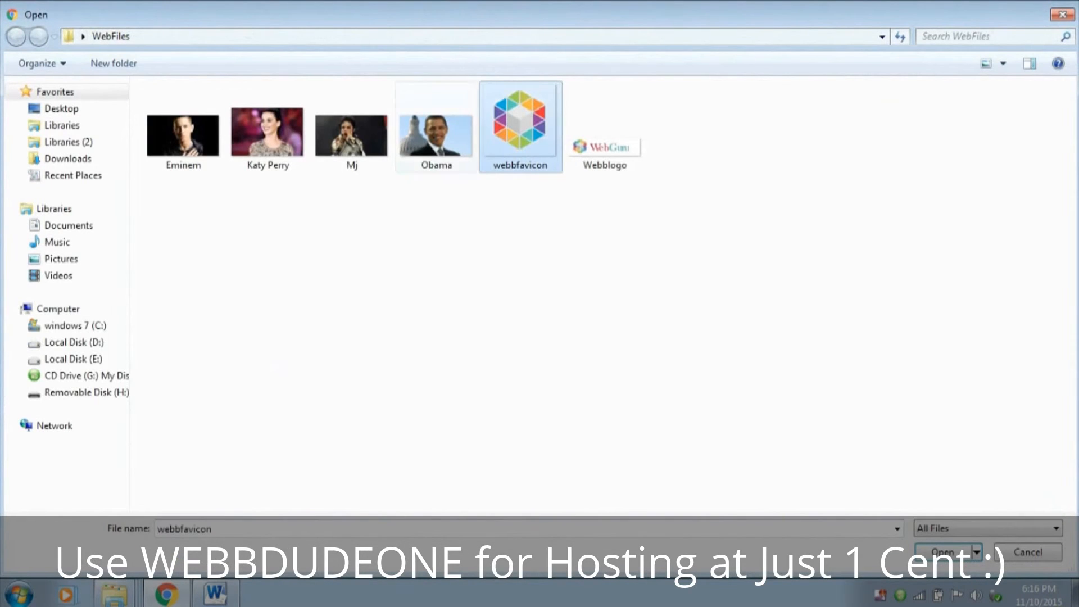
left_click(942, 552)
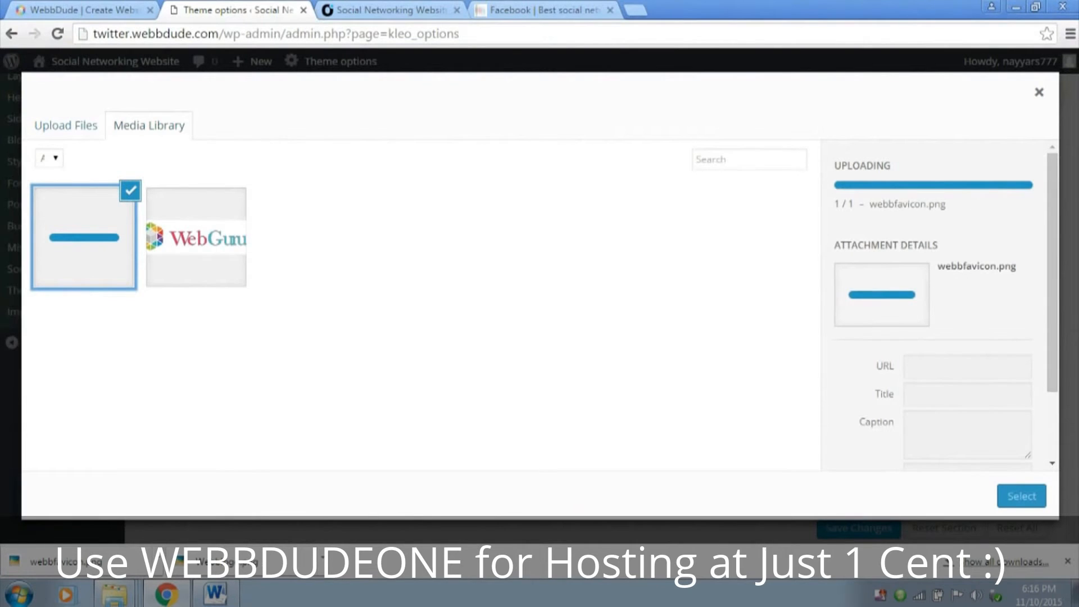
left_click(1021, 496)
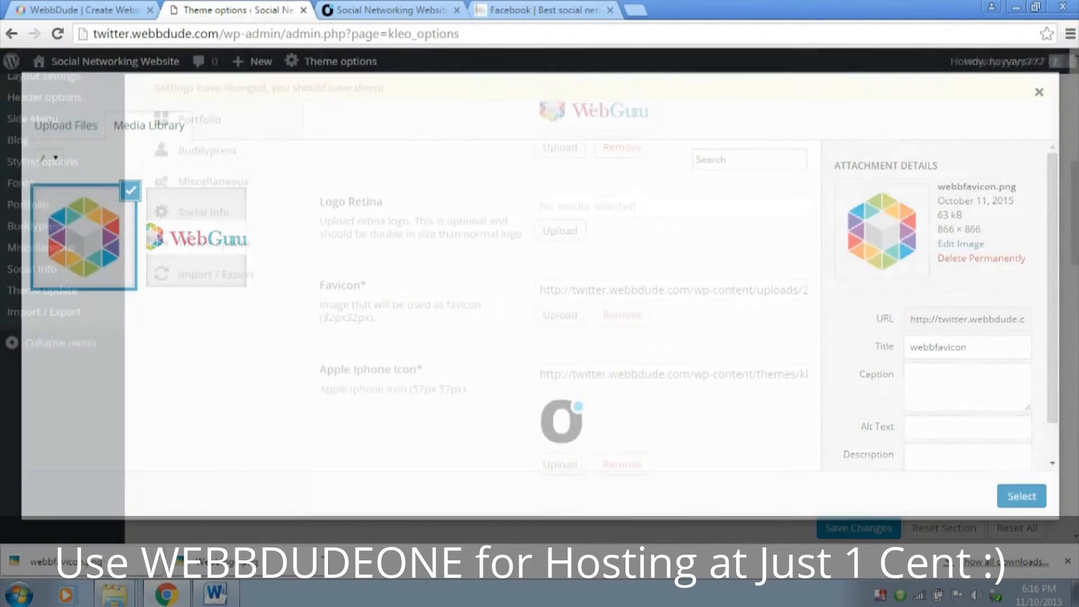
left_click(858, 528)
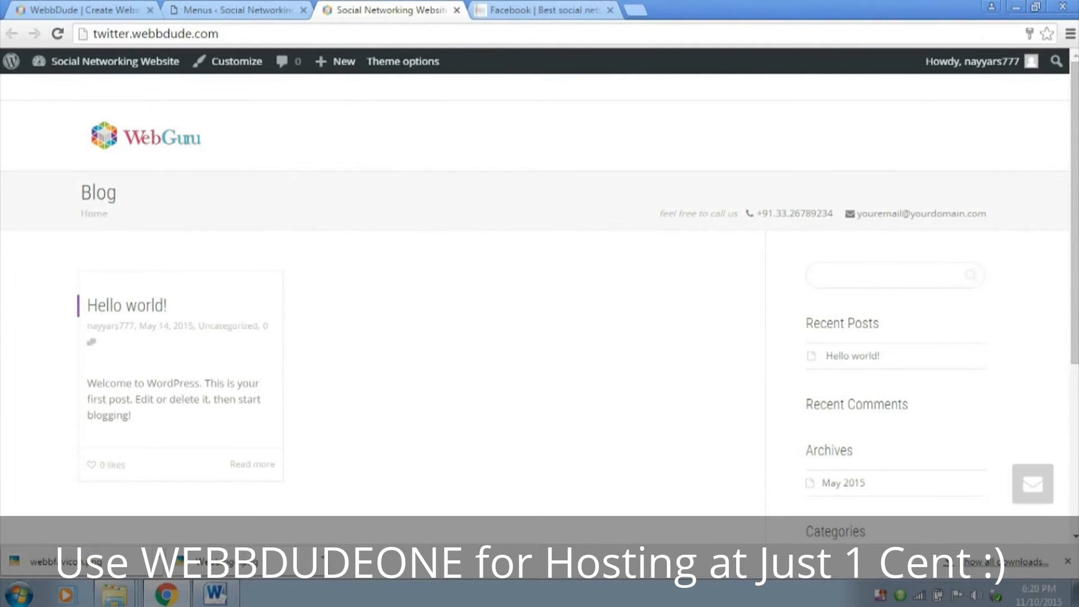
Return to the WordPress admin, then install the BuddyPress plugin from the featured plugins and activate it
left_click(239, 11)
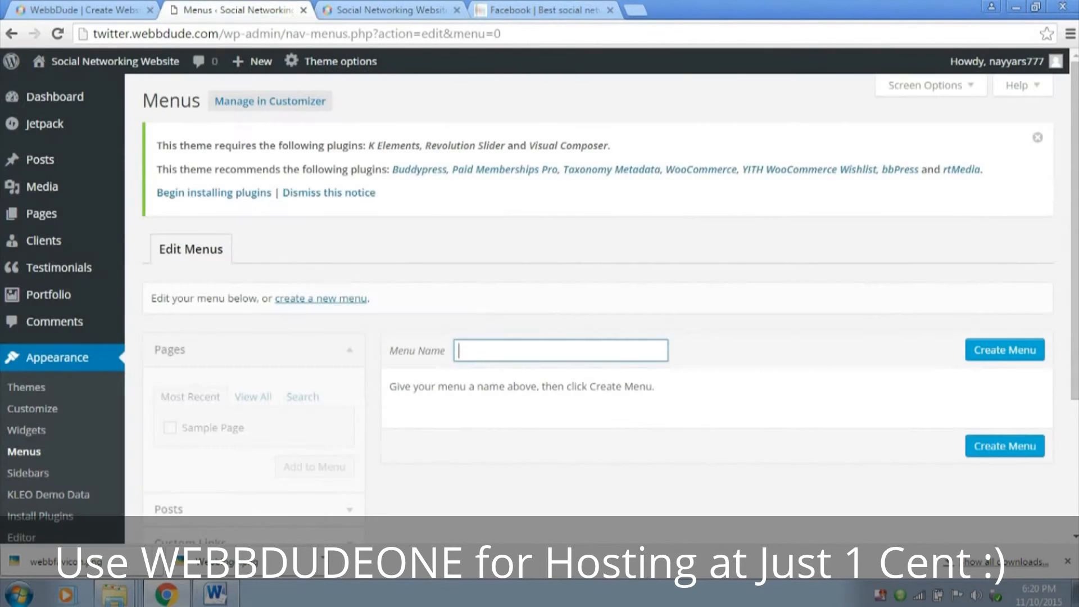
scroll(62, 456, "down", 3)
left_click(45, 377)
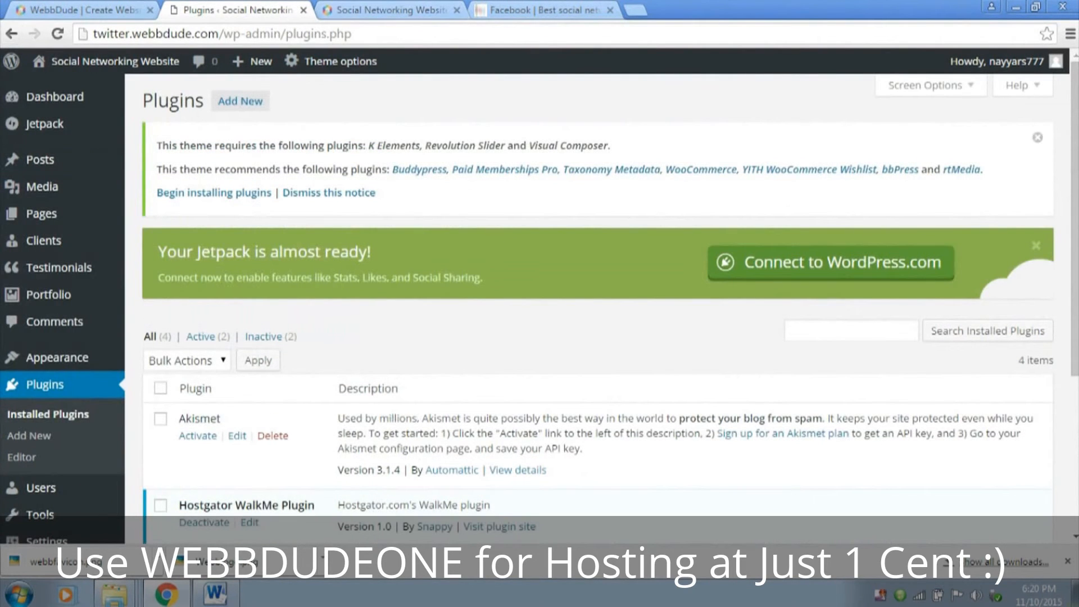
left_click(240, 101)
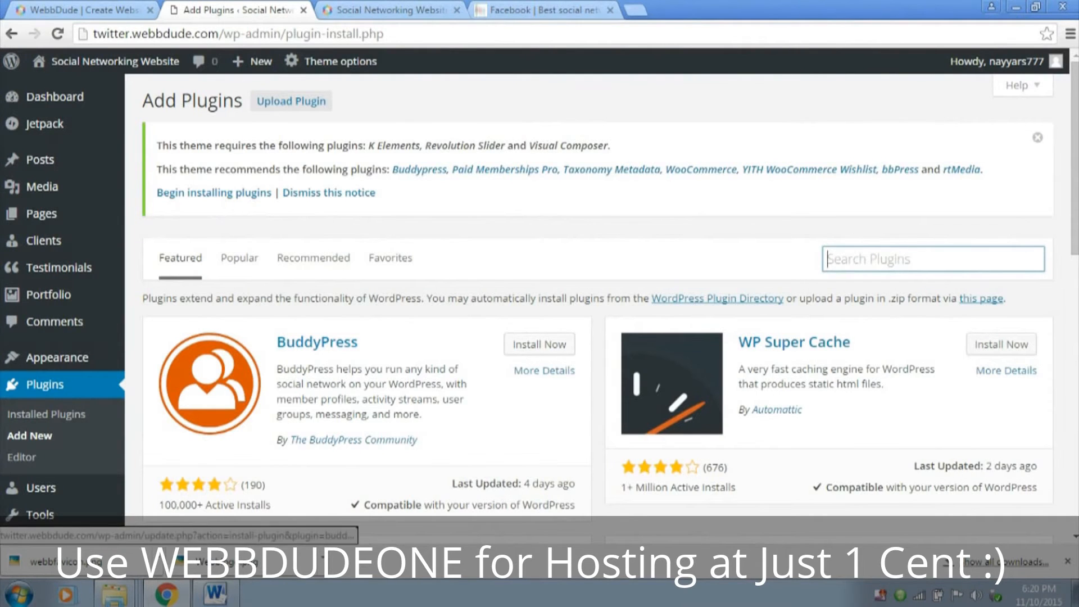
left_click(539, 344)
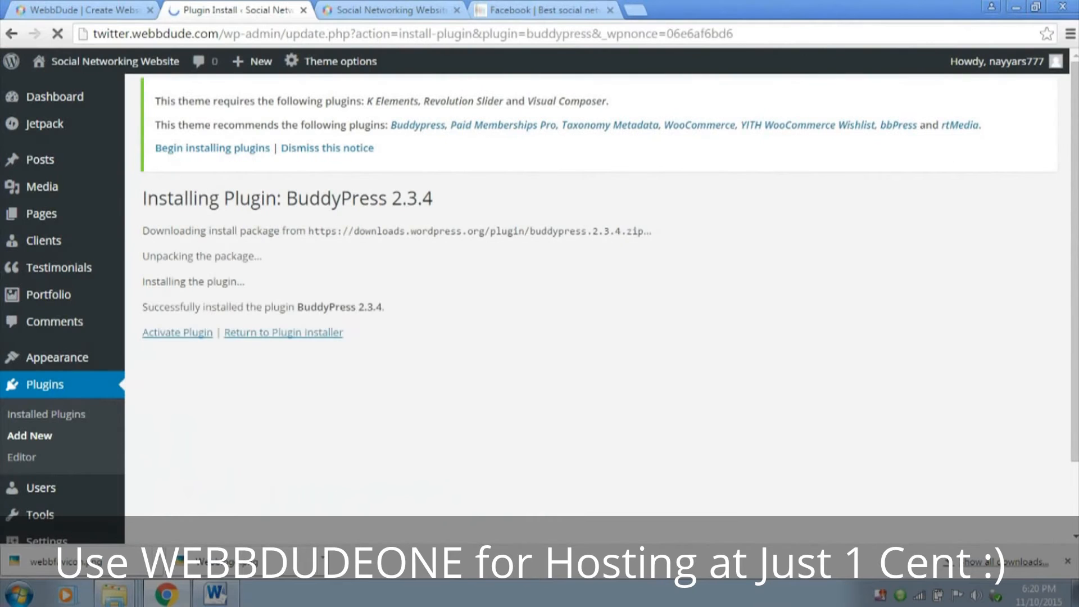
left_click(201, 334)
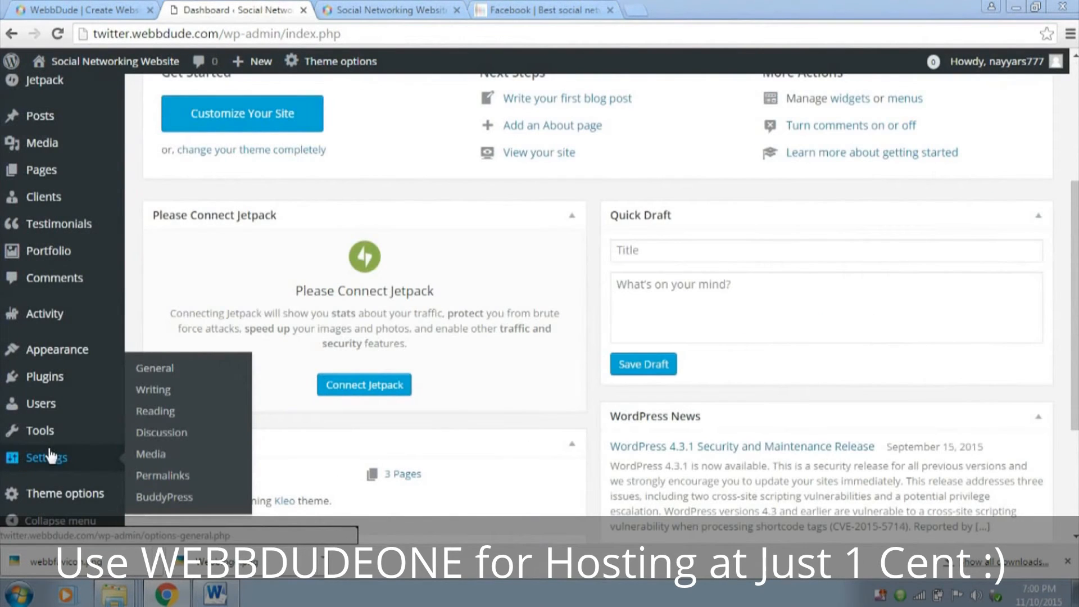
Open the BuddyPress component settings and go to the list of optional components
left_click(194, 498)
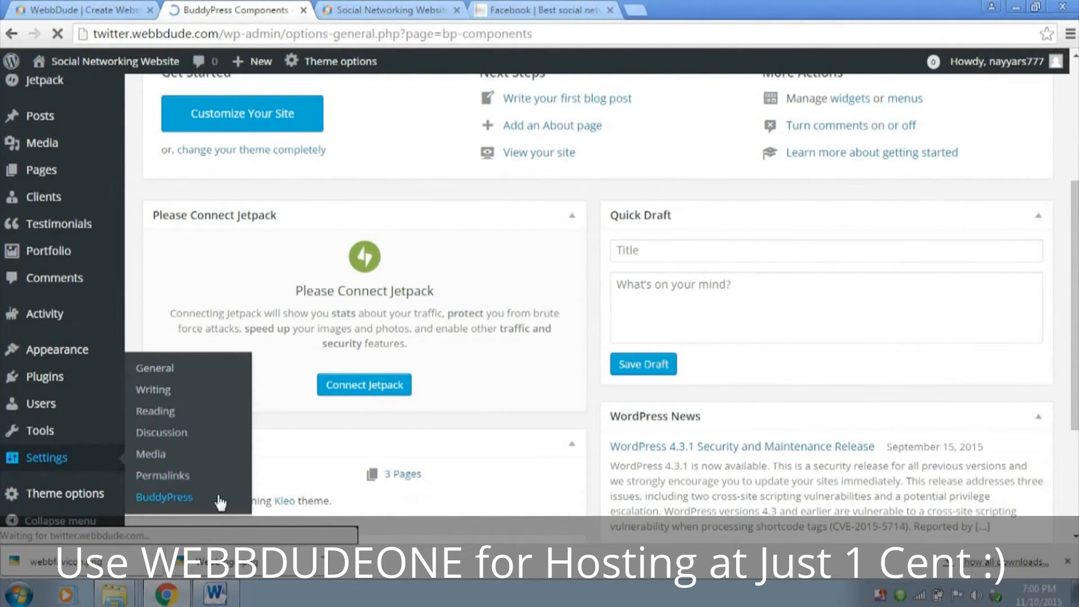
scroll(356, 351, "down", 1)
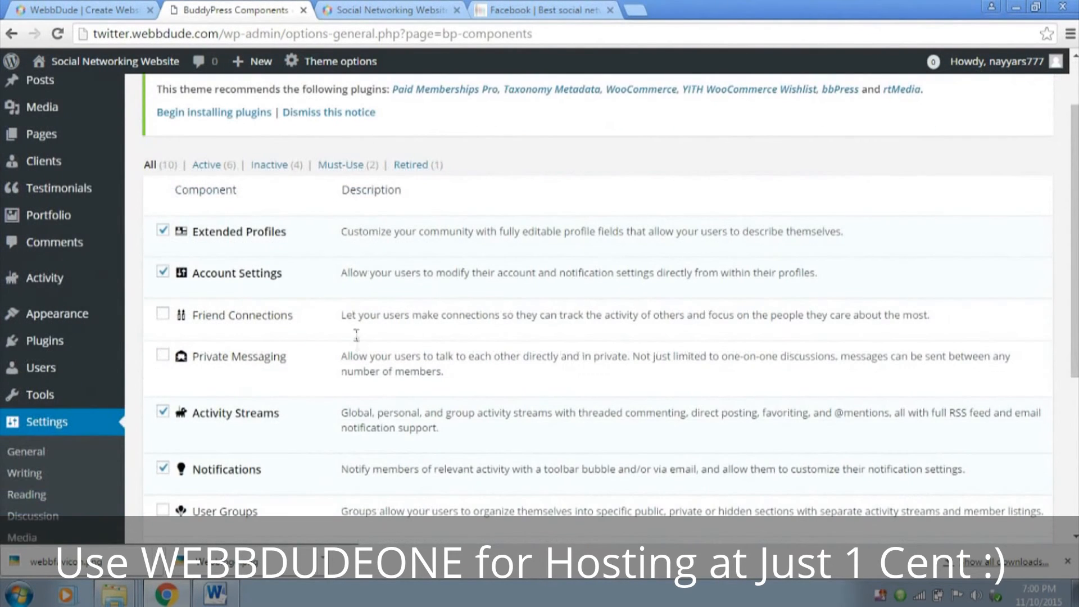
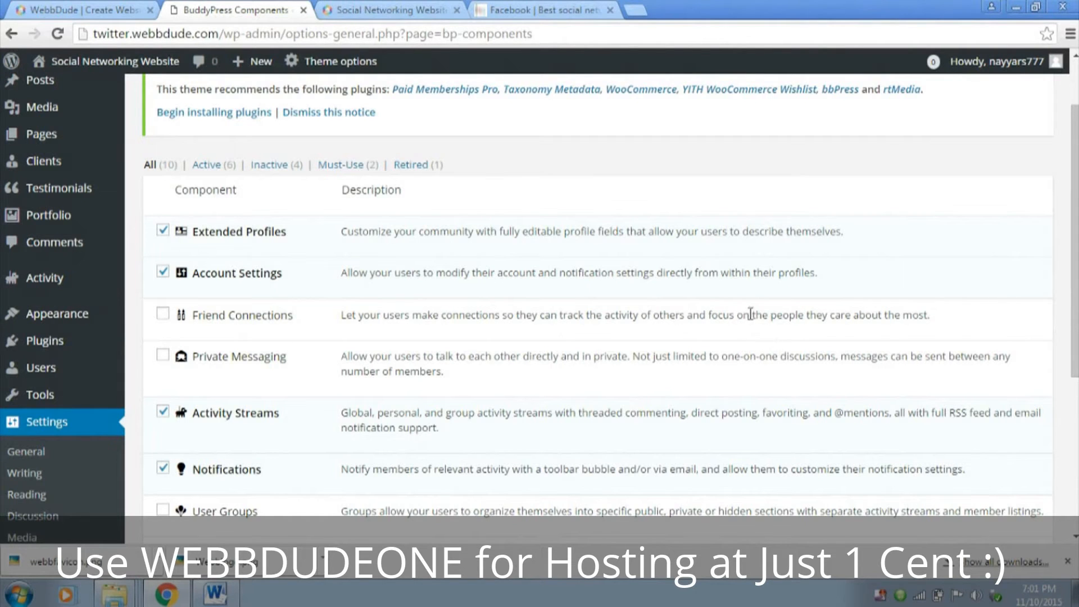
left_click(168, 316)
left_click(163, 356)
scroll(336, 379, "down", 3)
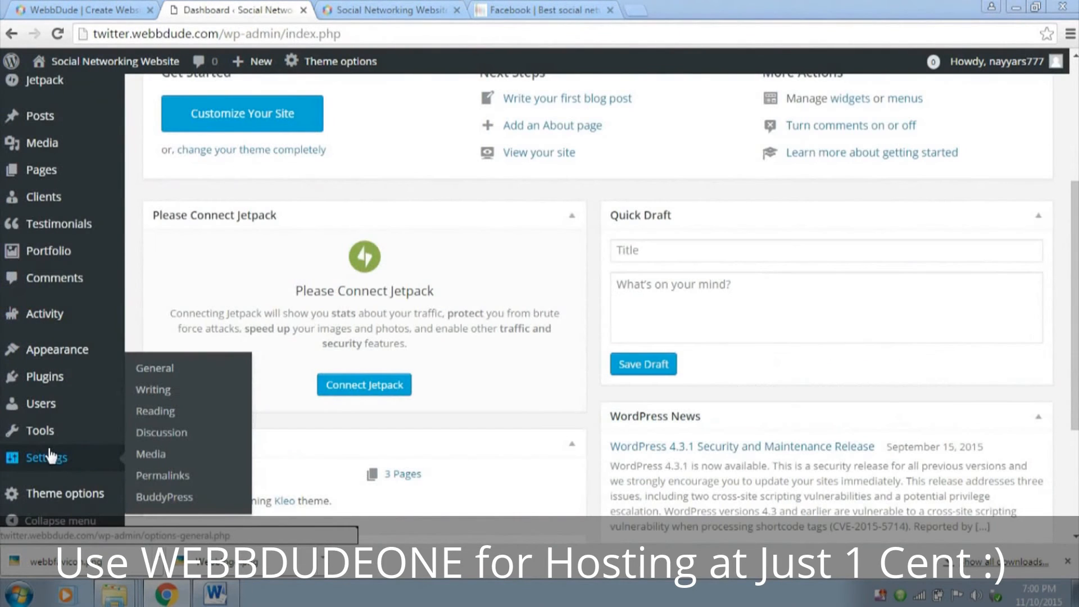
Open the BuddyPress component settings, enable Friend Connections, Private Messaging and User Groups, and save the settings
left_click(188, 497)
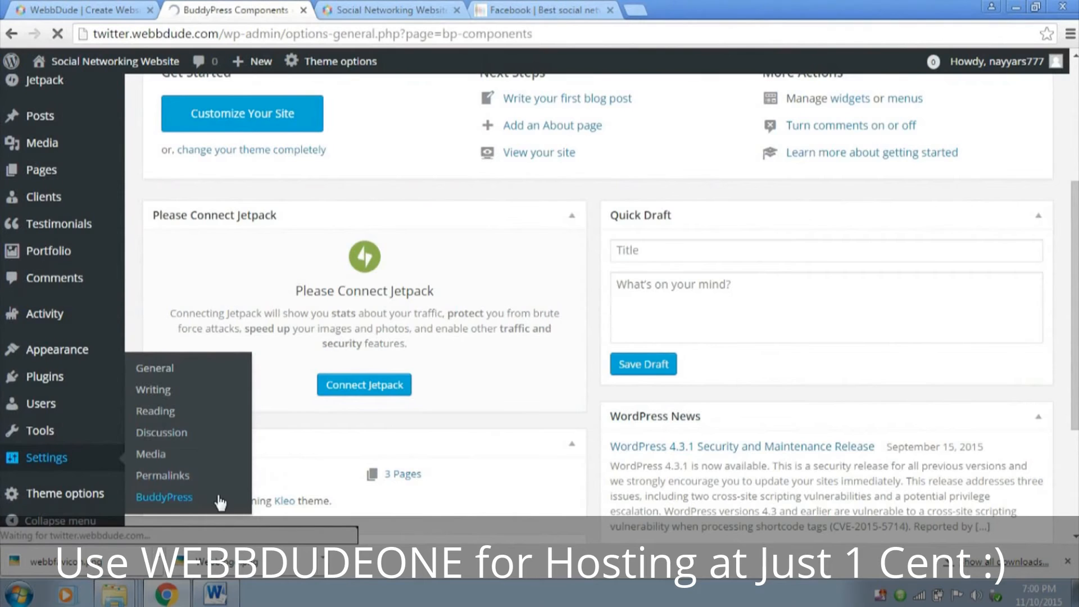
scroll(356, 351, "down", 1)
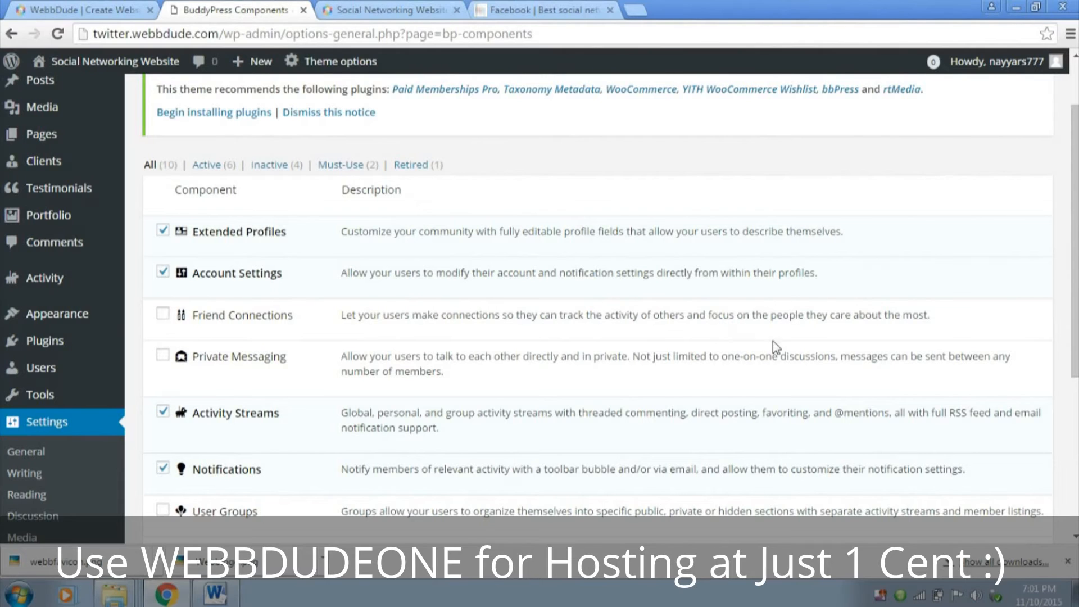
left_click(163, 314)
left_click(162, 355)
scroll(336, 372, "down", 3)
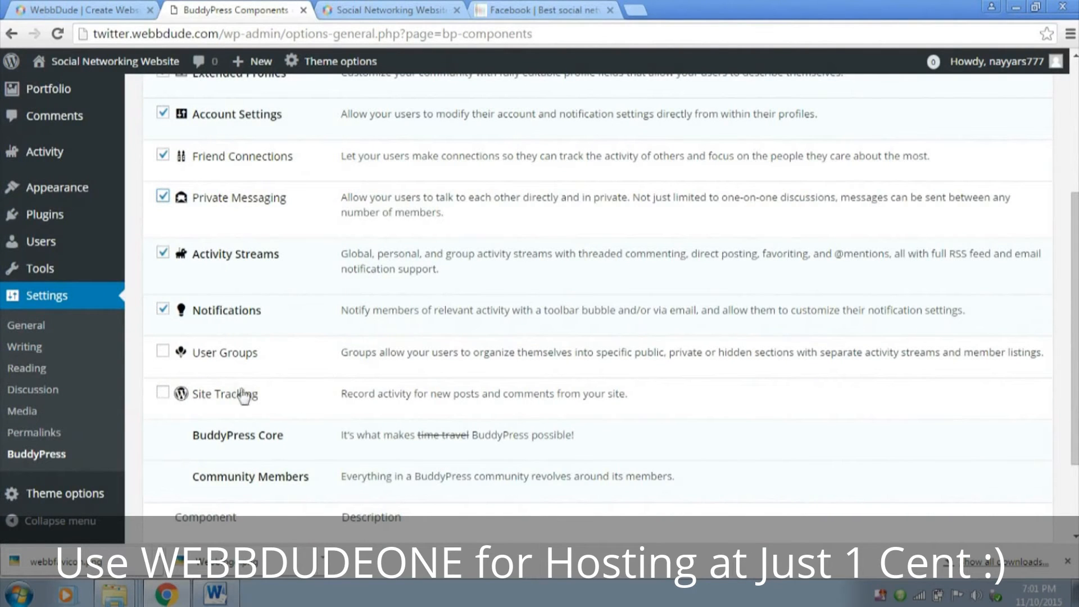
left_click(162, 354)
scroll(346, 357, "down", 2)
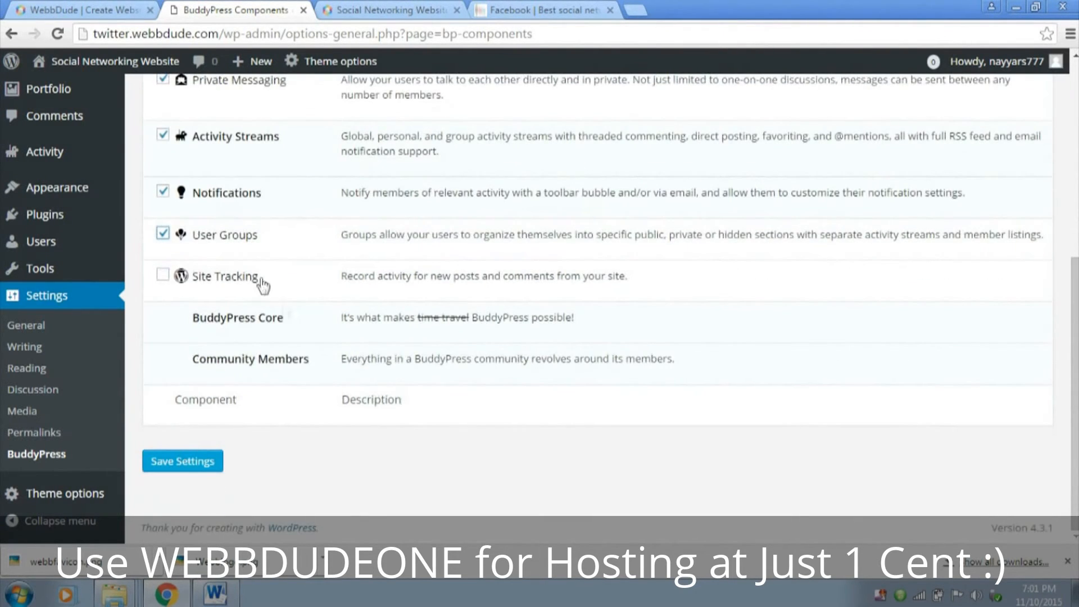
scroll(285, 322, "up", 5)
scroll(285, 321, "down", 6)
left_click(194, 464)
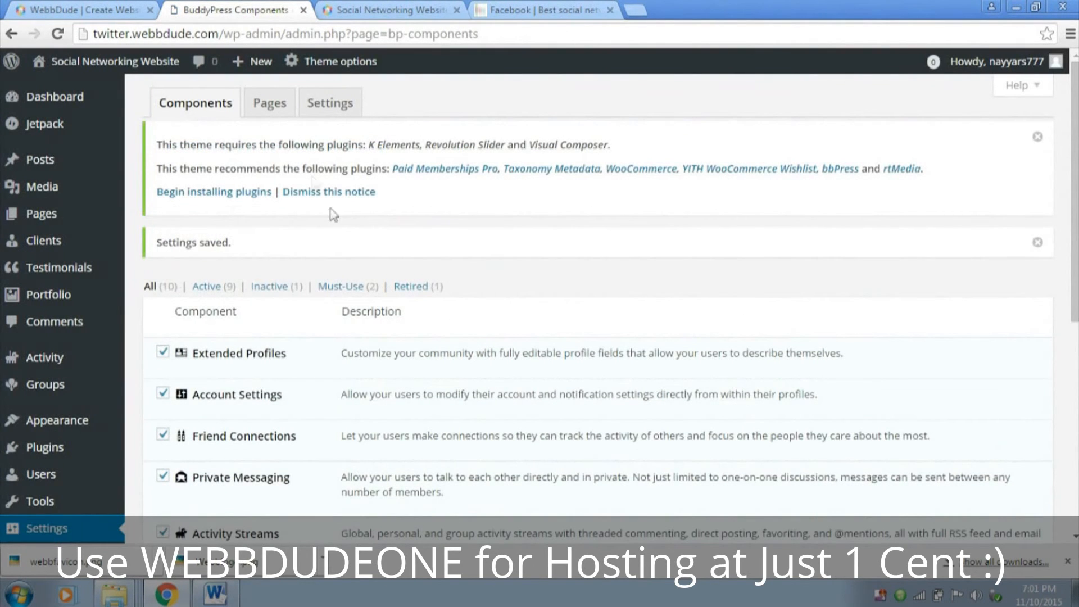
Open the BuddyPress page associations, inspect the live Members directory page, and return to check the registration page assignments
left_click(273, 116)
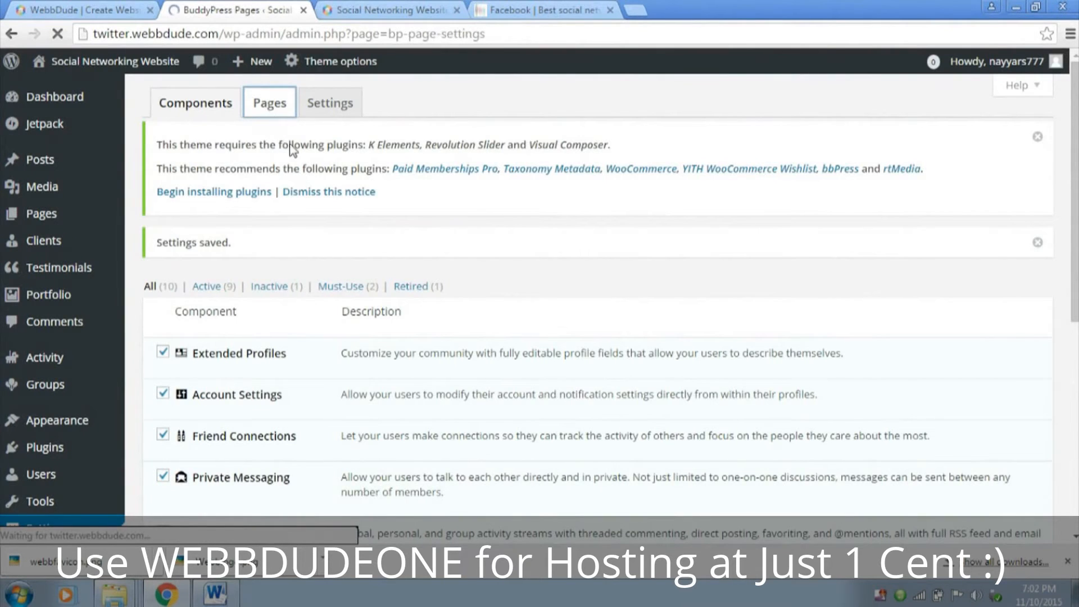
scroll(565, 255, "down", 2)
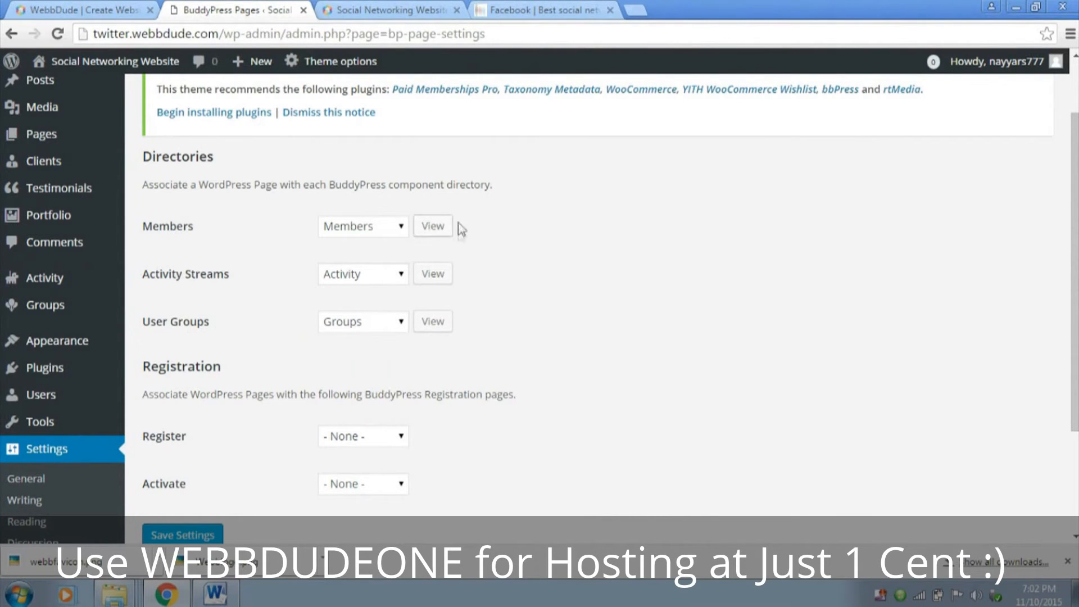
left_click(431, 225)
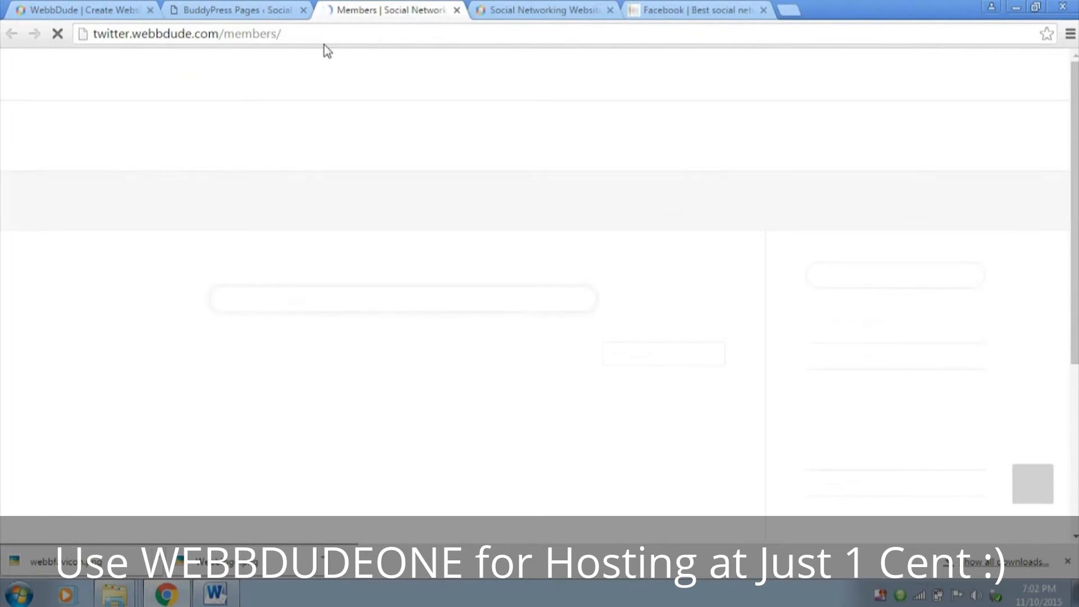
scroll(377, 201, "down", 2)
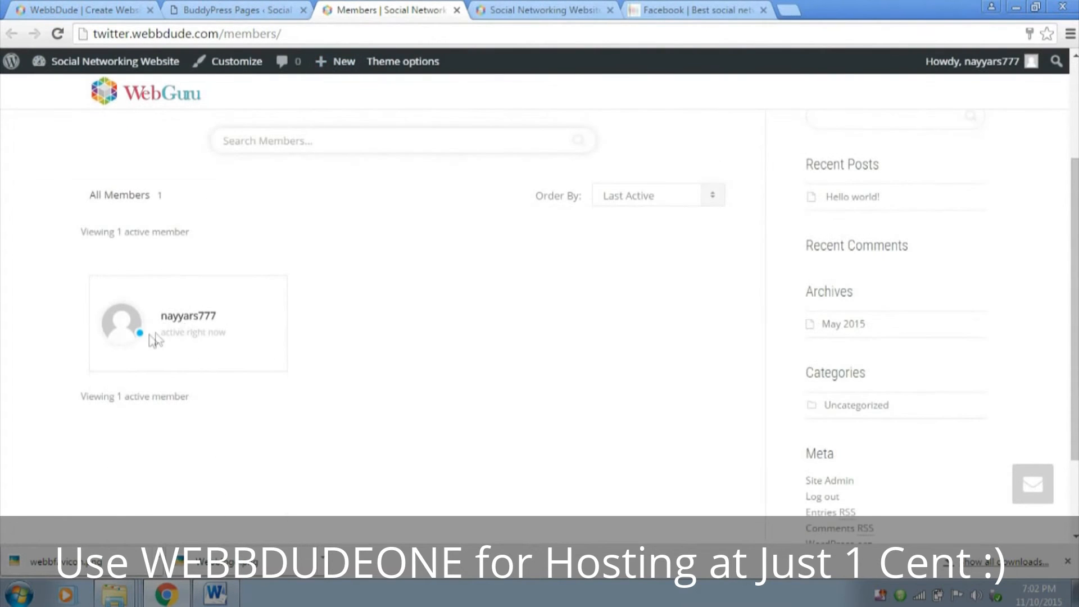
scroll(210, 330, "down", 2)
scroll(214, 335, "up", 4)
scroll(214, 335, "down", 4)
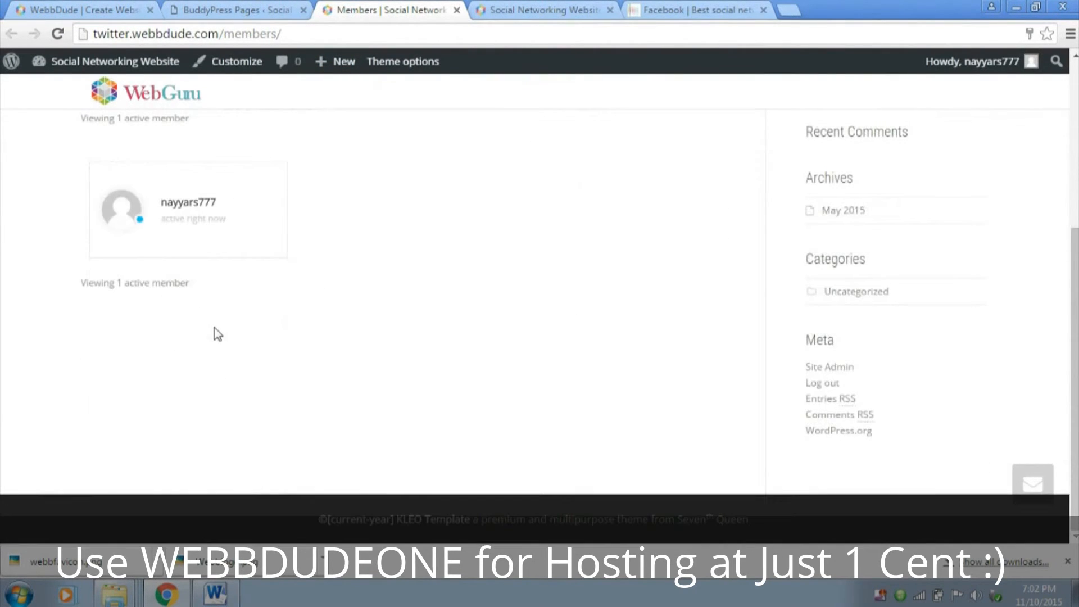
scroll(218, 335, "up", 4)
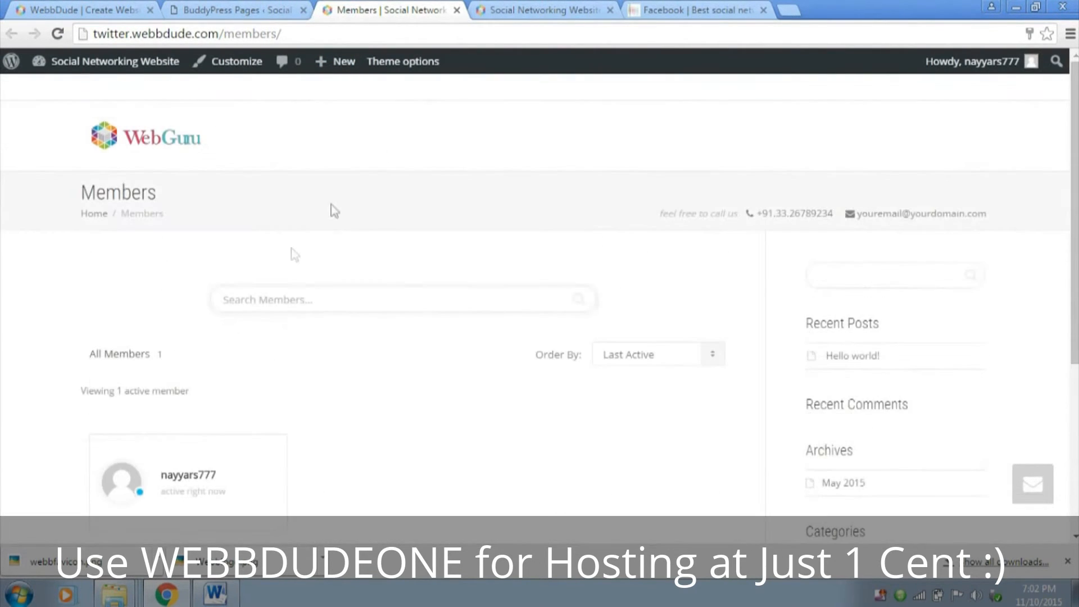
left_click(456, 10)
scroll(548, 197, "down", 3)
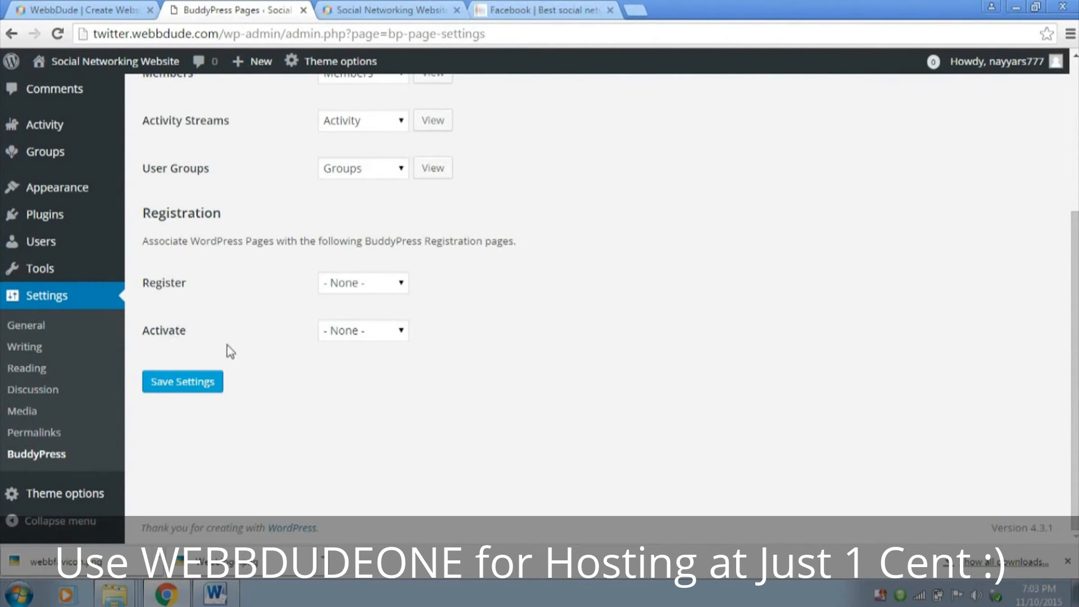
Create a new page titled Register and publish it
scroll(233, 351, "up", 4)
mouse_move(53, 212)
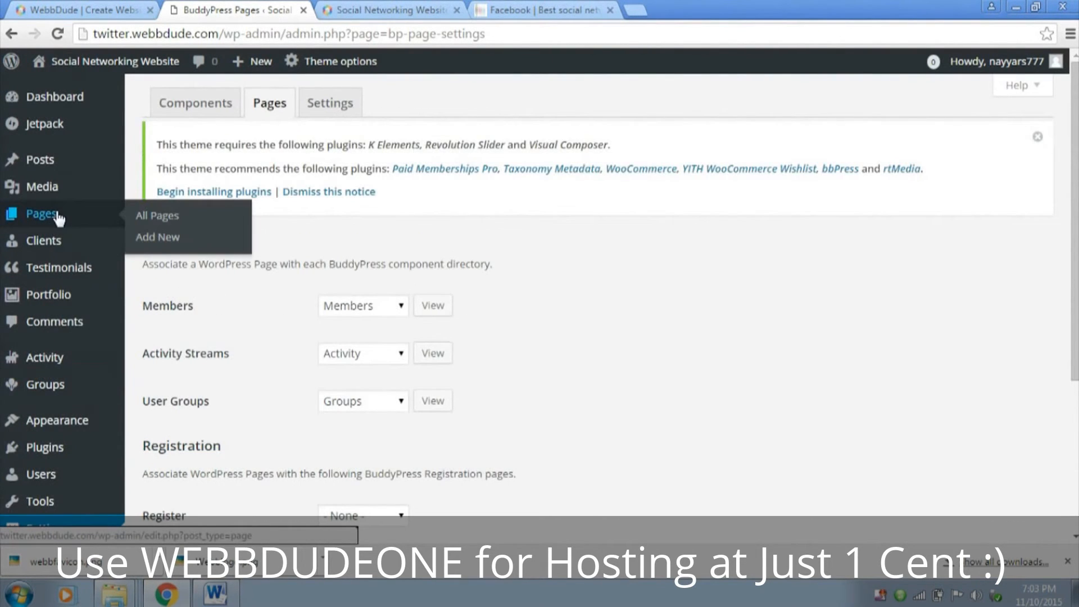
left_click(168, 243)
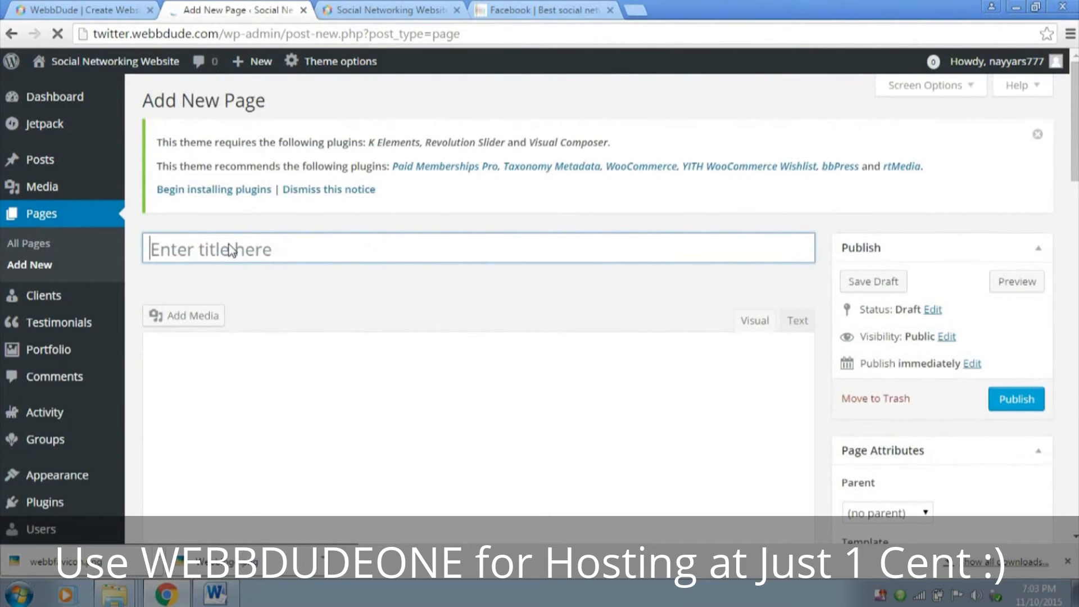
left_click(231, 249)
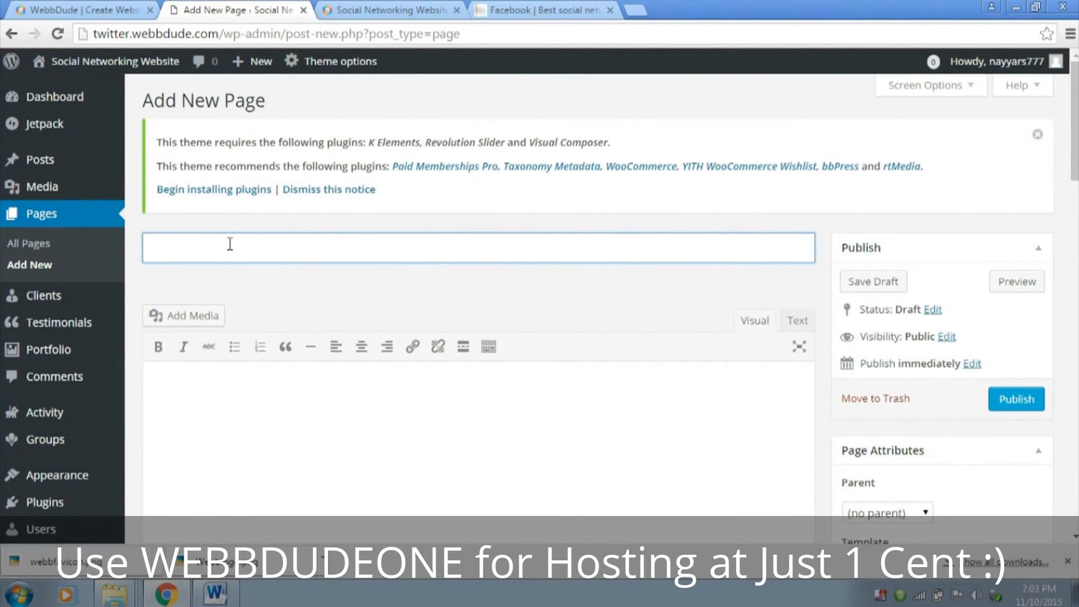
type("Register")
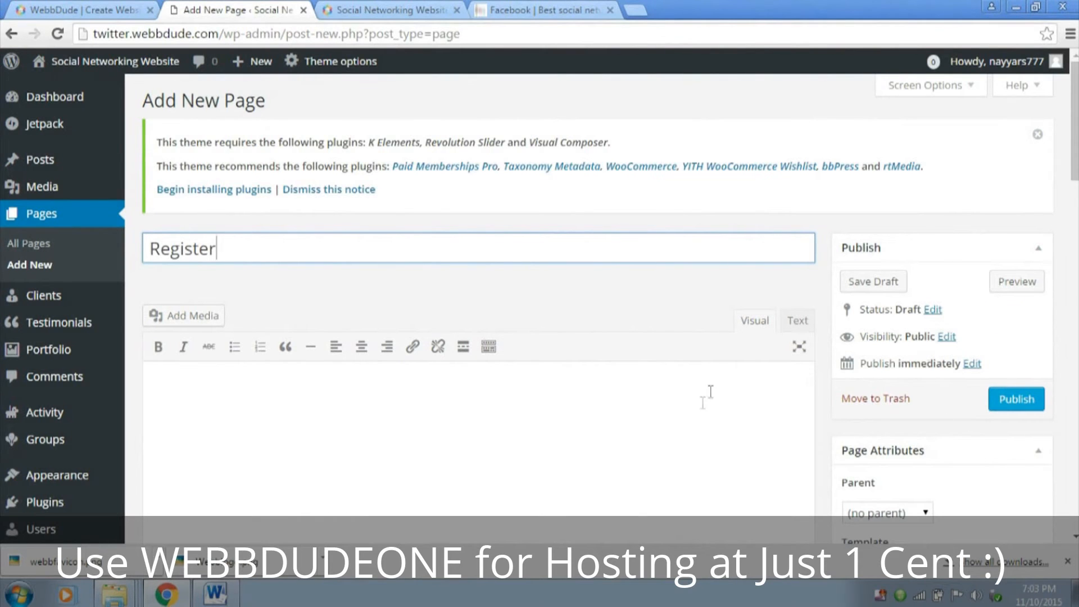
scroll(765, 390, "down", 5)
scroll(849, 406, "up", 5)
left_click(1014, 404)
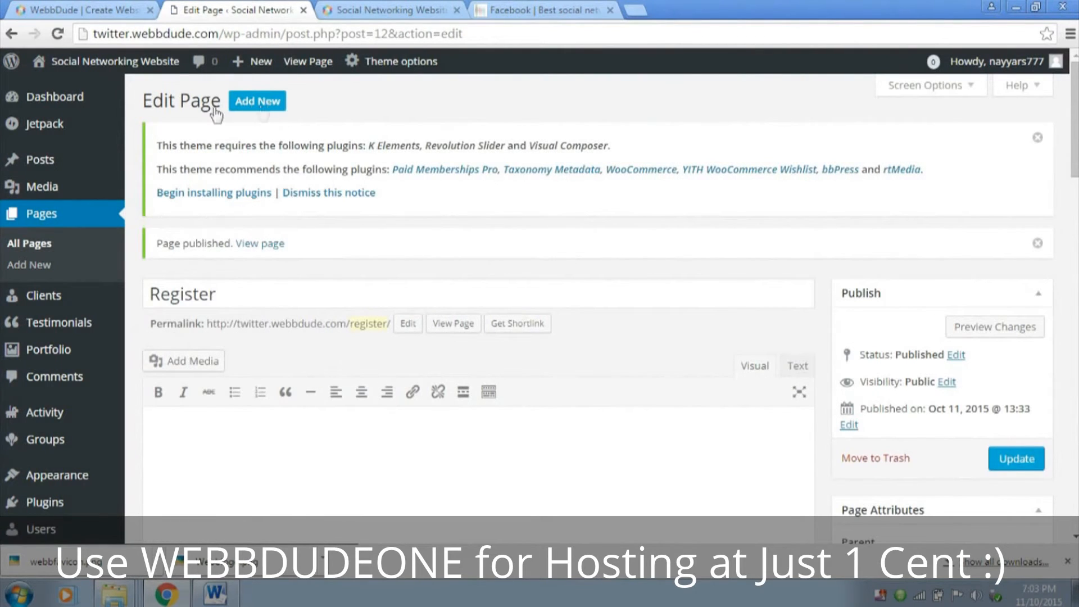
Add another new page titled Activate and publish it
left_click(261, 108)
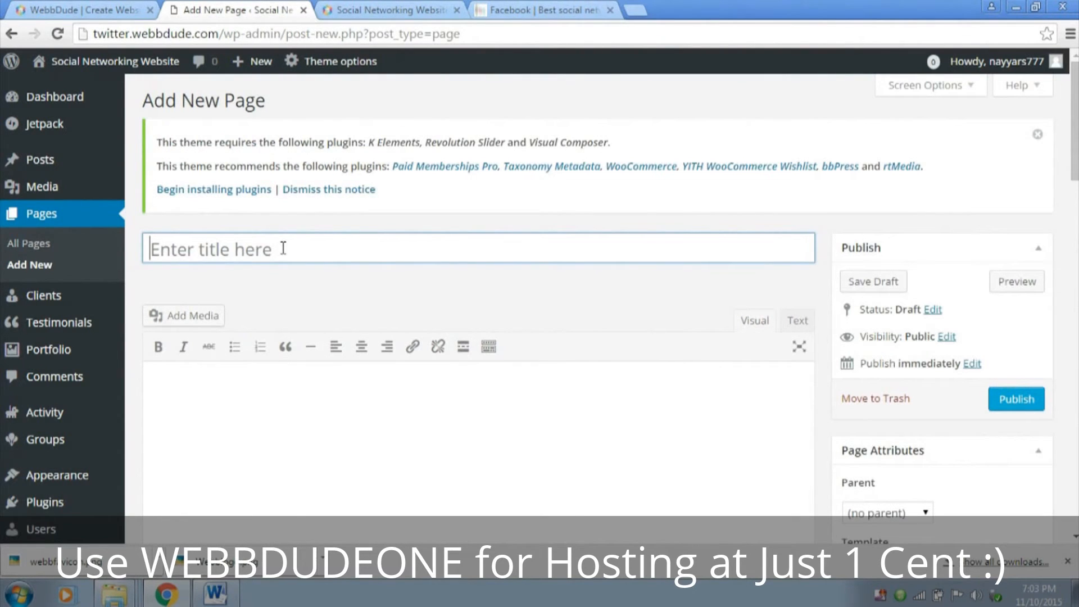
left_click(280, 247)
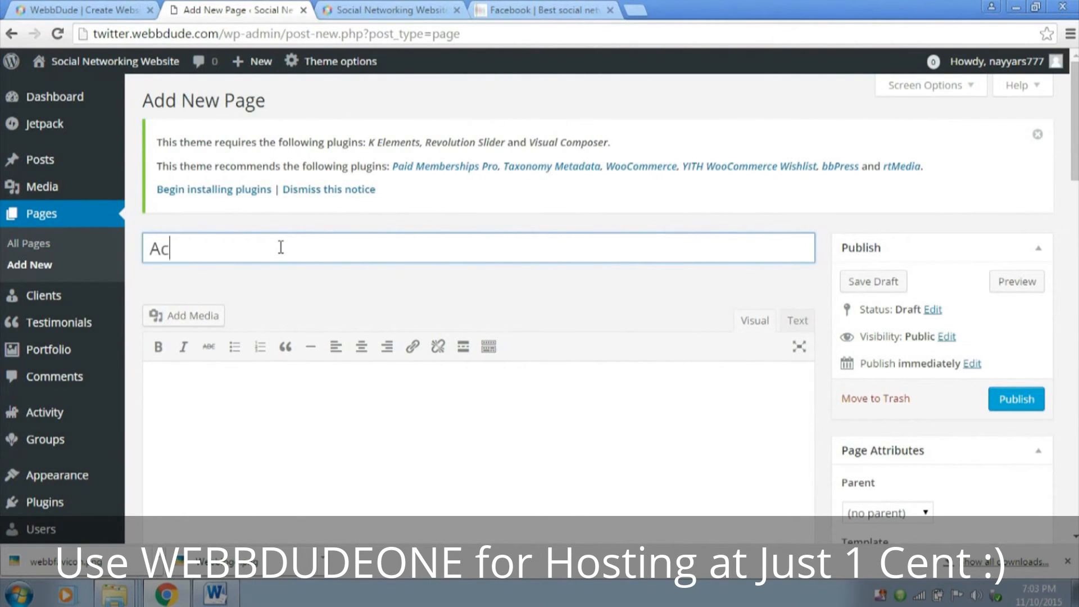
type("Activate")
left_click(1015, 396)
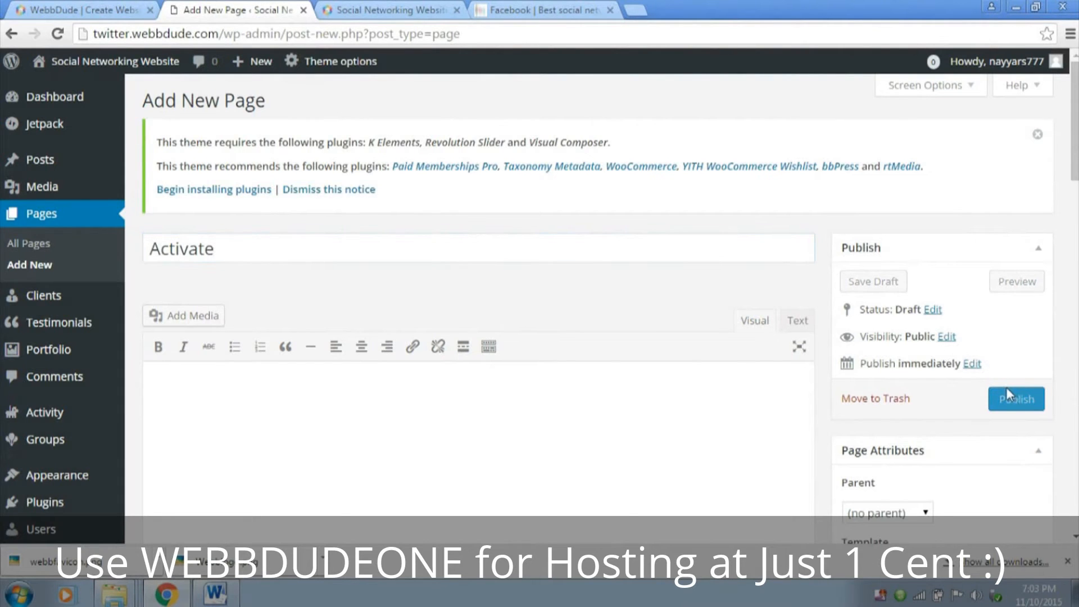
left_click(1008, 395)
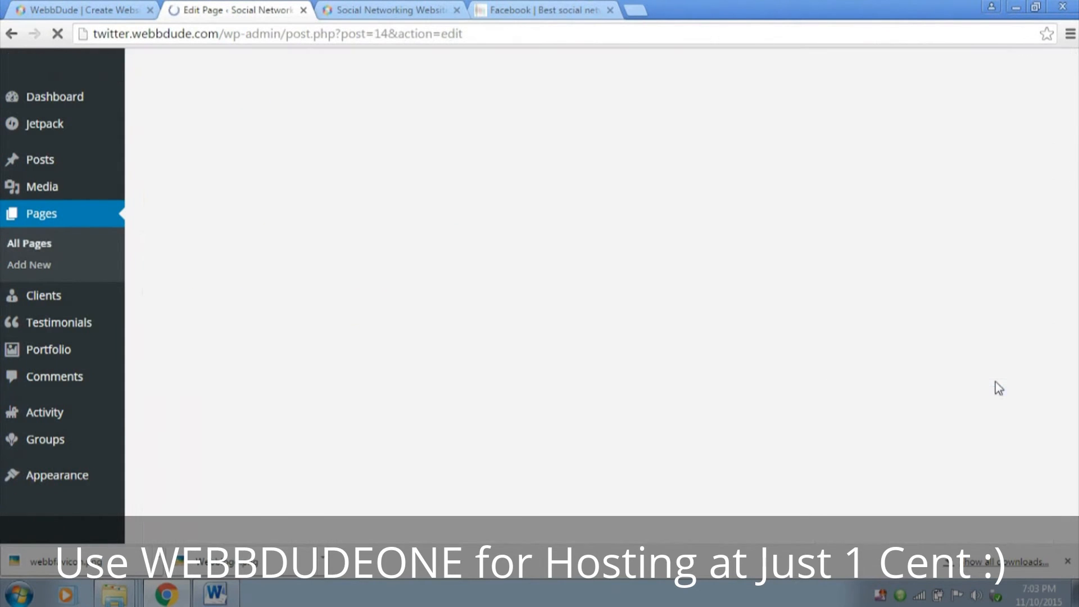
In the BuddyPress page settings, assign the Register page to Register and the Activate page to Activate, and save
scroll(103, 353, "down", 2)
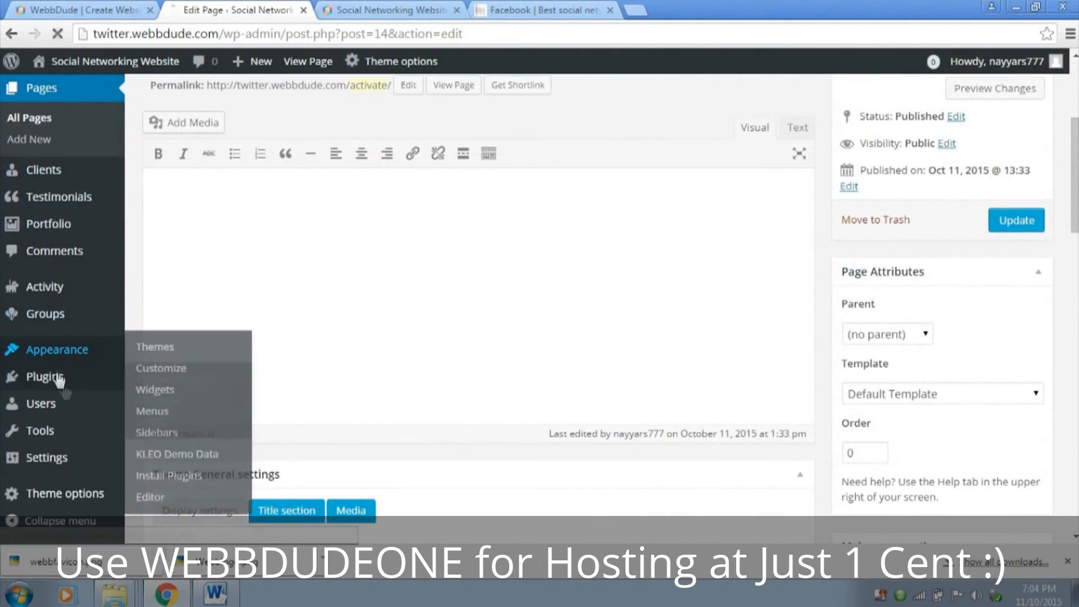
mouse_move(98, 459)
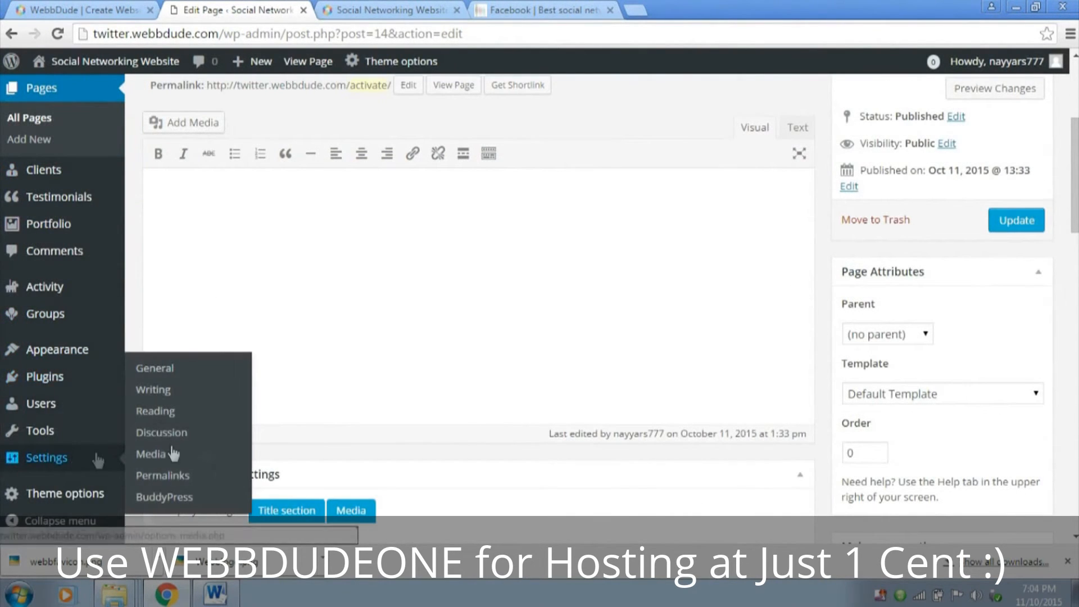
left_click(183, 496)
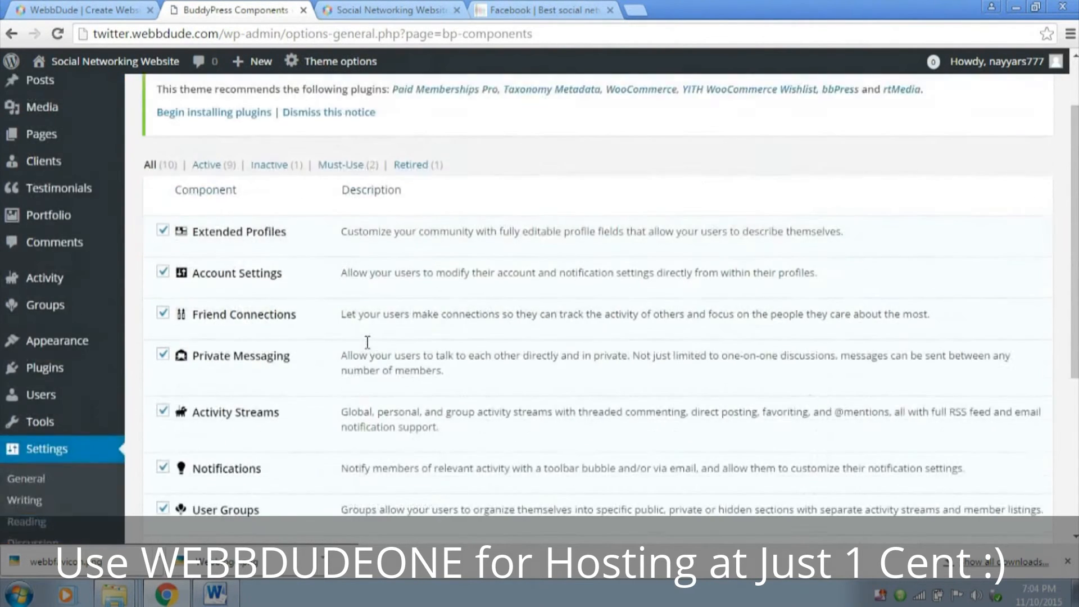
left_click(272, 104)
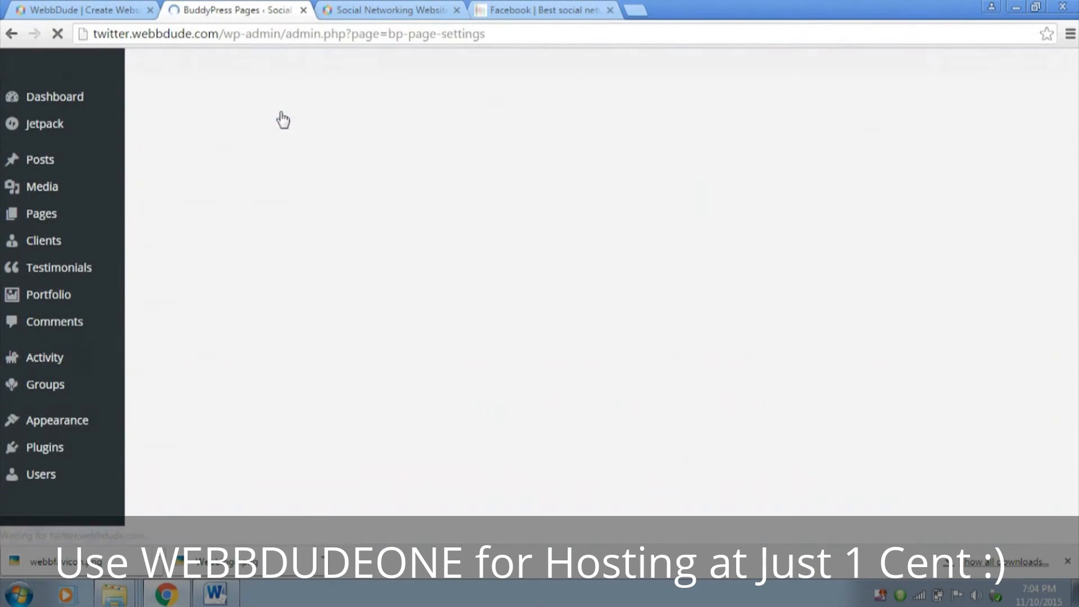
scroll(337, 225, "down", 5)
left_click(372, 283)
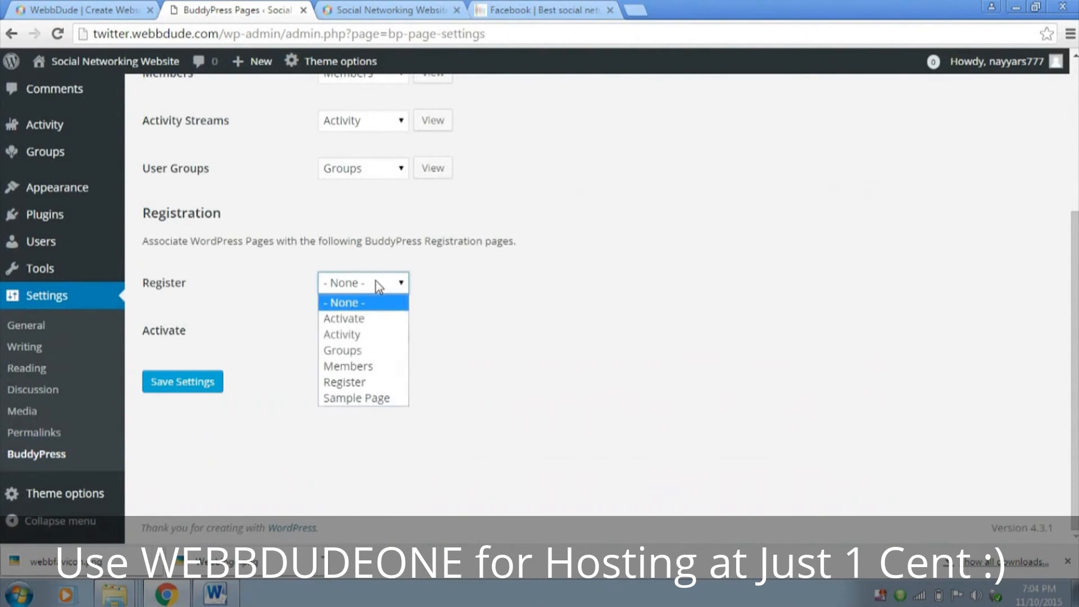
left_click(360, 381)
left_click(370, 332)
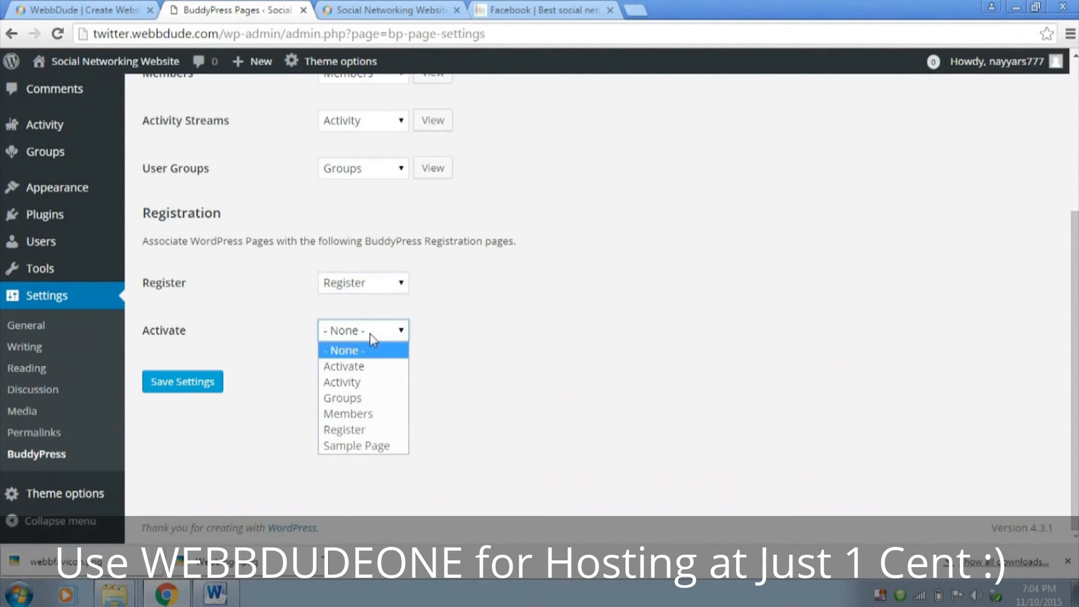
left_click(367, 366)
left_click(184, 382)
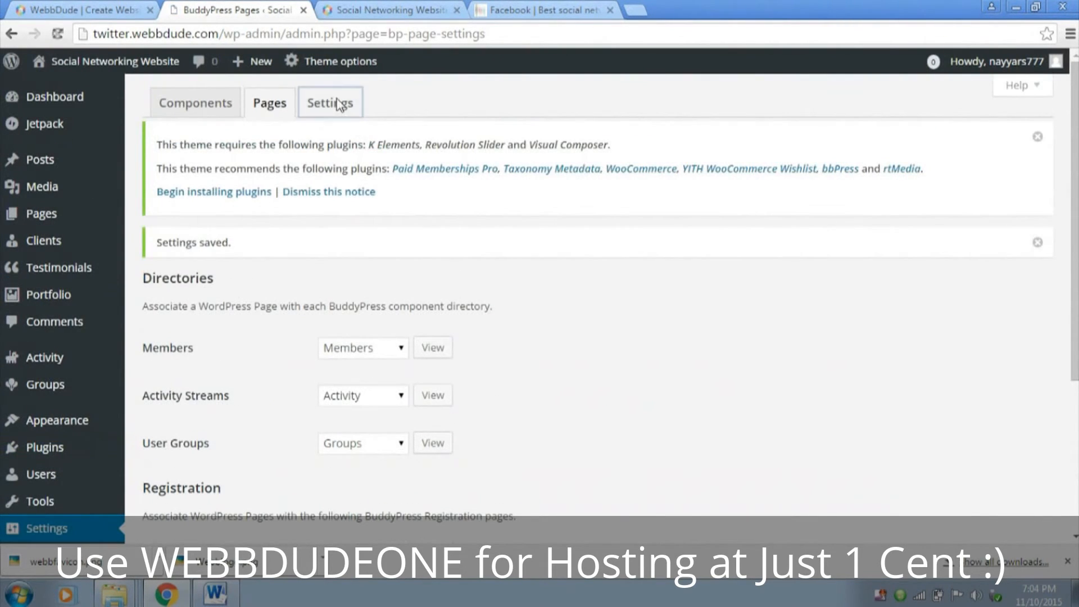
Review the general BuddyPress options for profiles, groups and activity, and save them with their existing selections
left_click(338, 103)
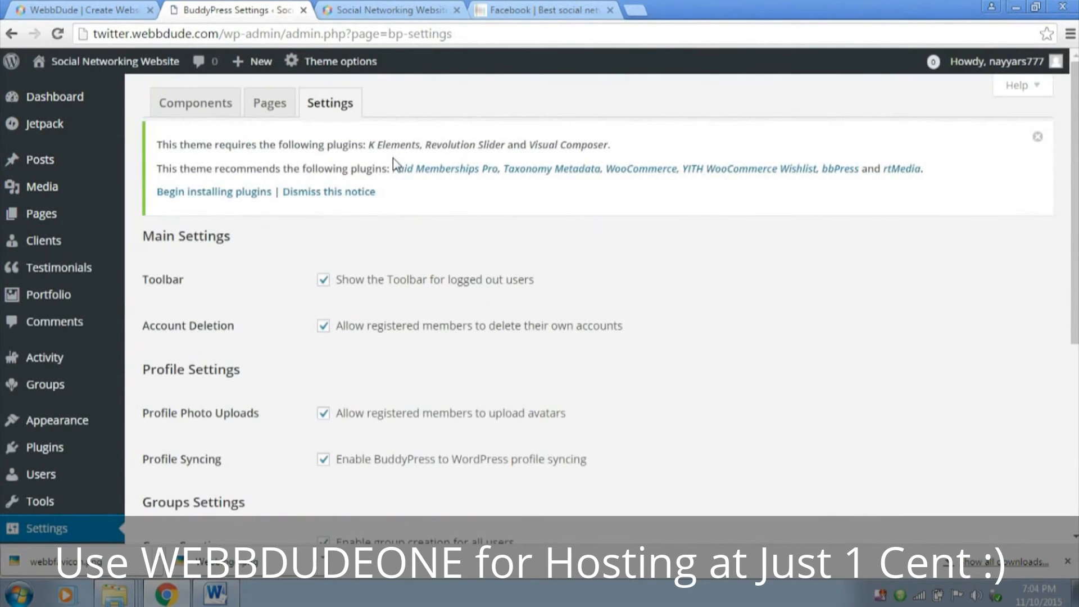
scroll(610, 283, "down", 5)
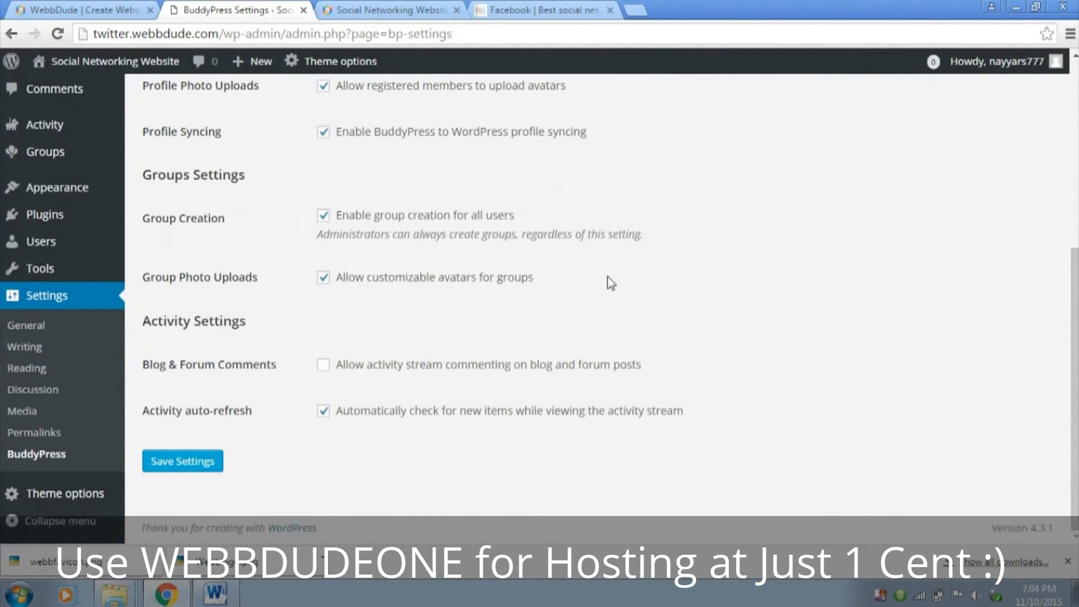
left_click(201, 463)
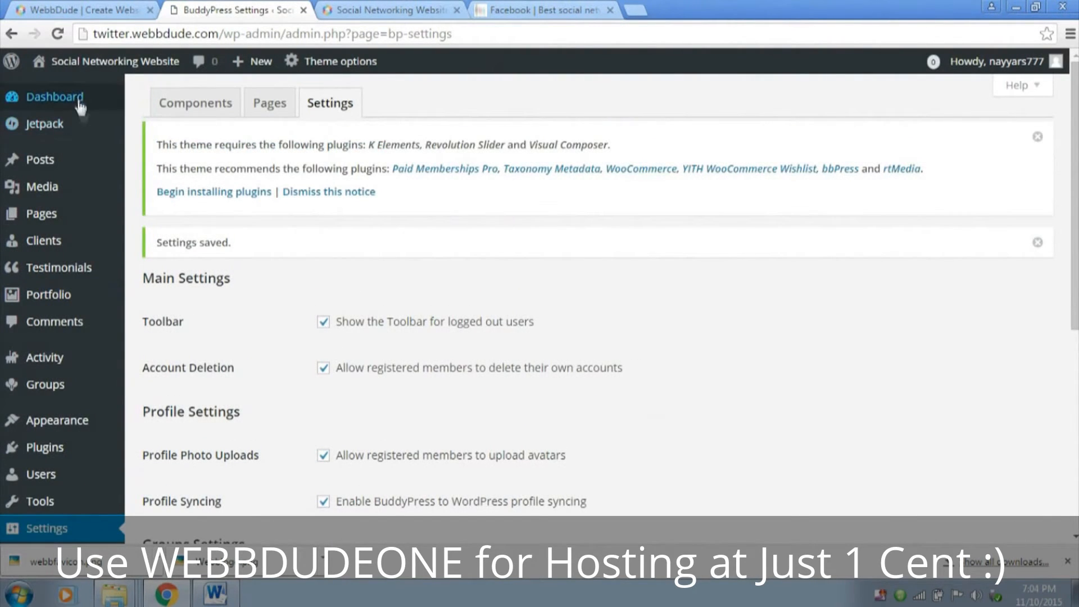
Return to the dashboard, look at the site's front page, and open the menu management page
left_click(54, 96)
left_click(346, 11)
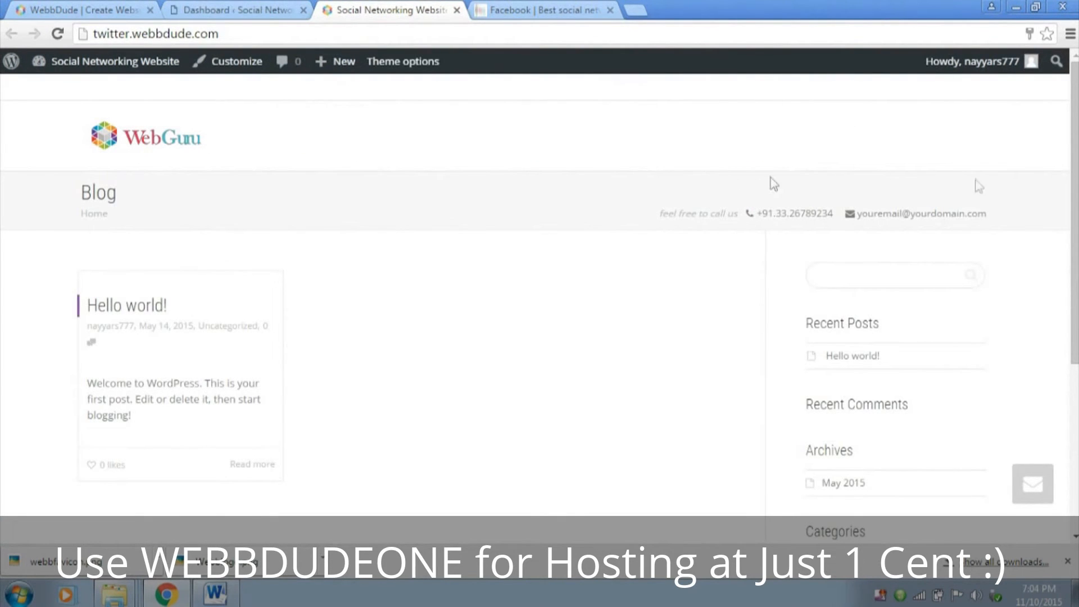
left_click(236, 10)
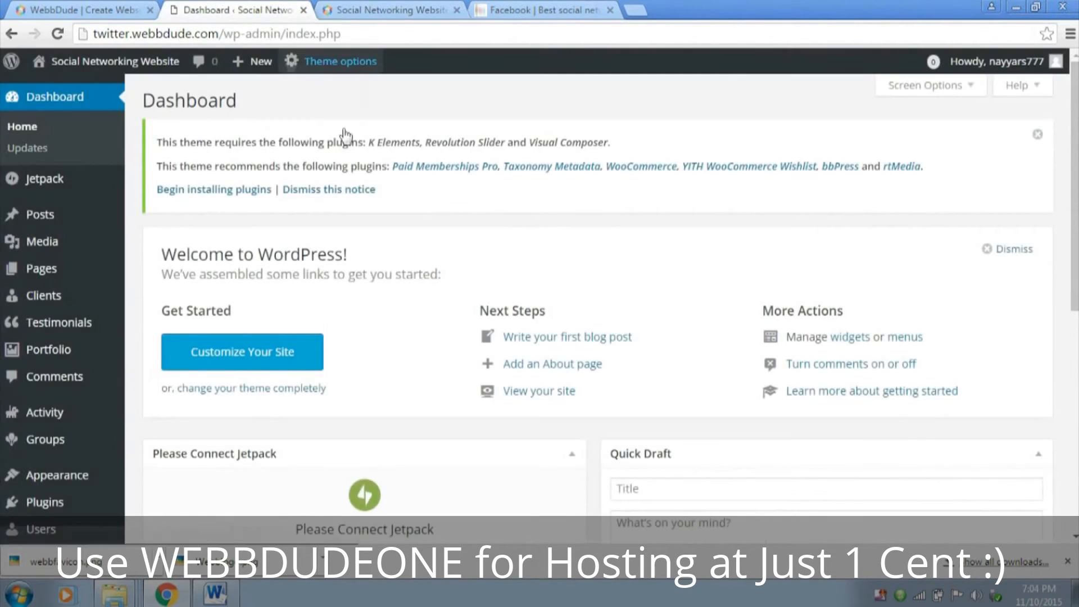
left_click(899, 339)
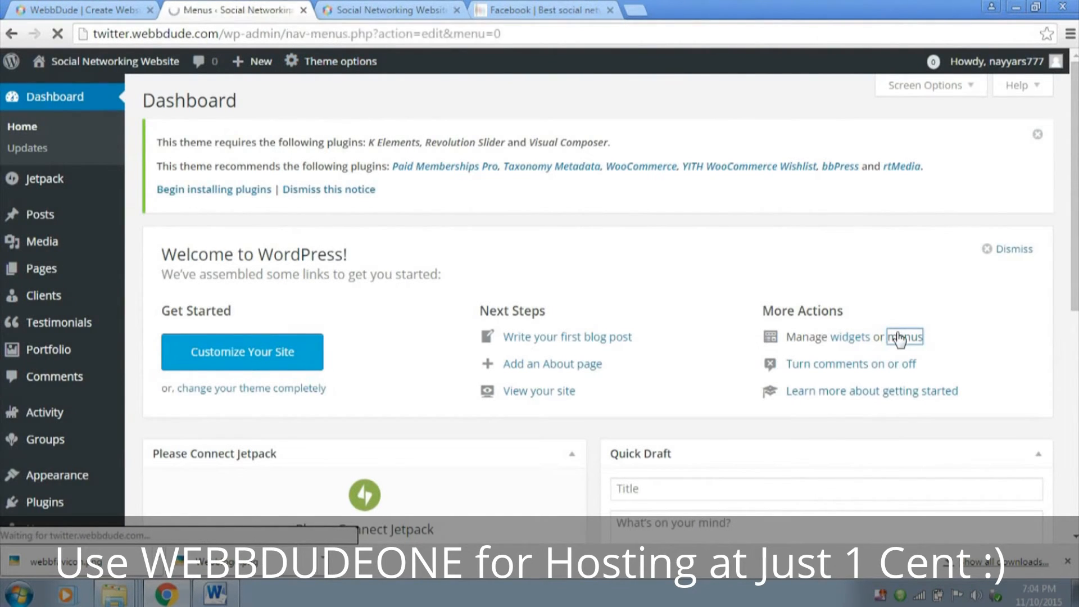
Create a menu named Main Menu and assign it to the Primary Menu theme location
scroll(741, 334, "down", 1)
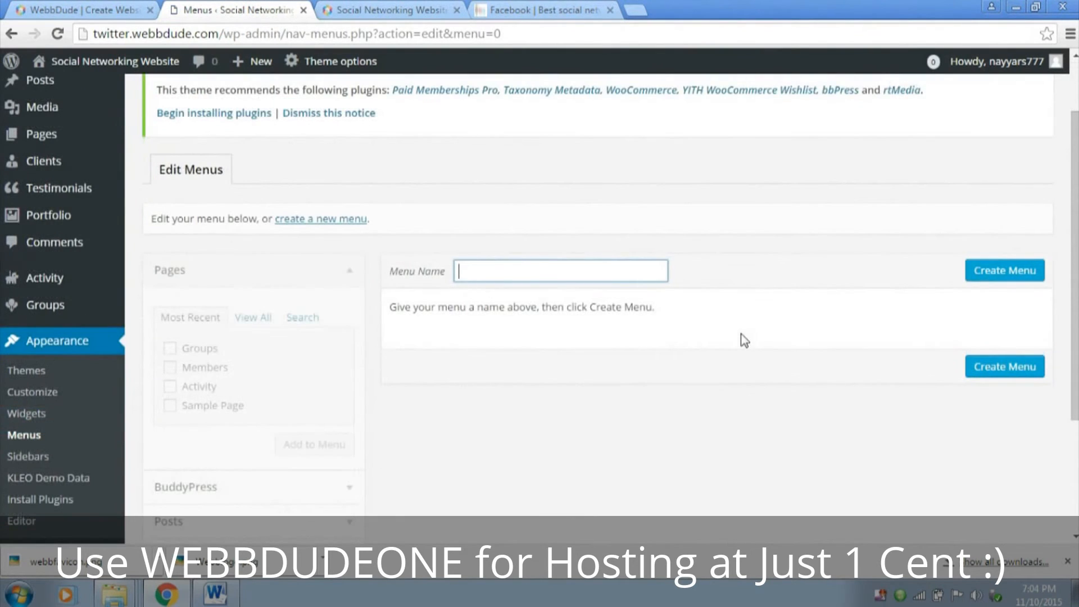
left_click(517, 269)
left_click(1004, 272)
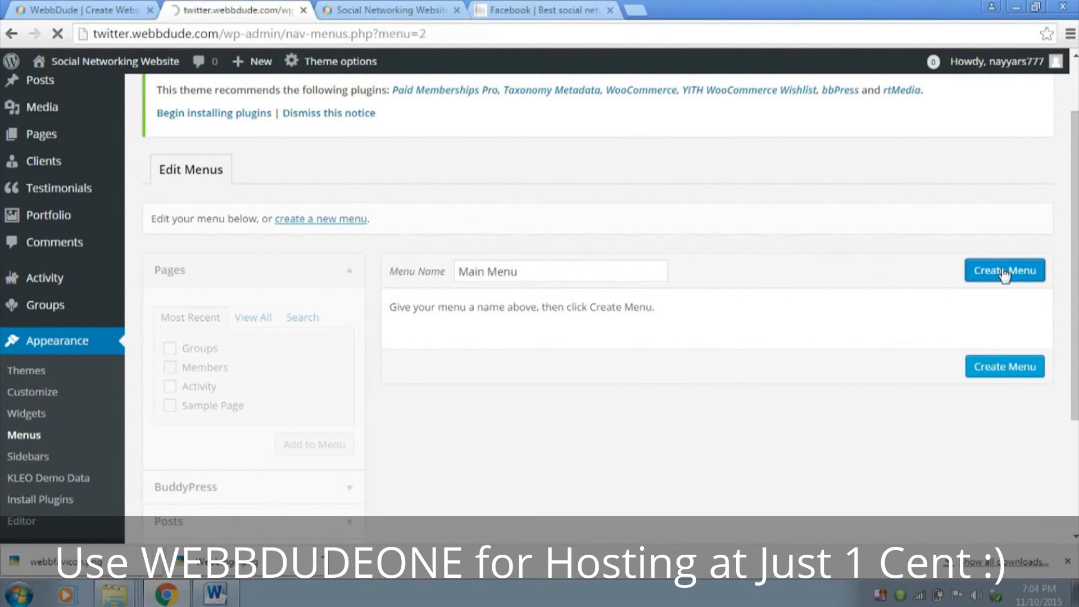
scroll(749, 370, "down", 3)
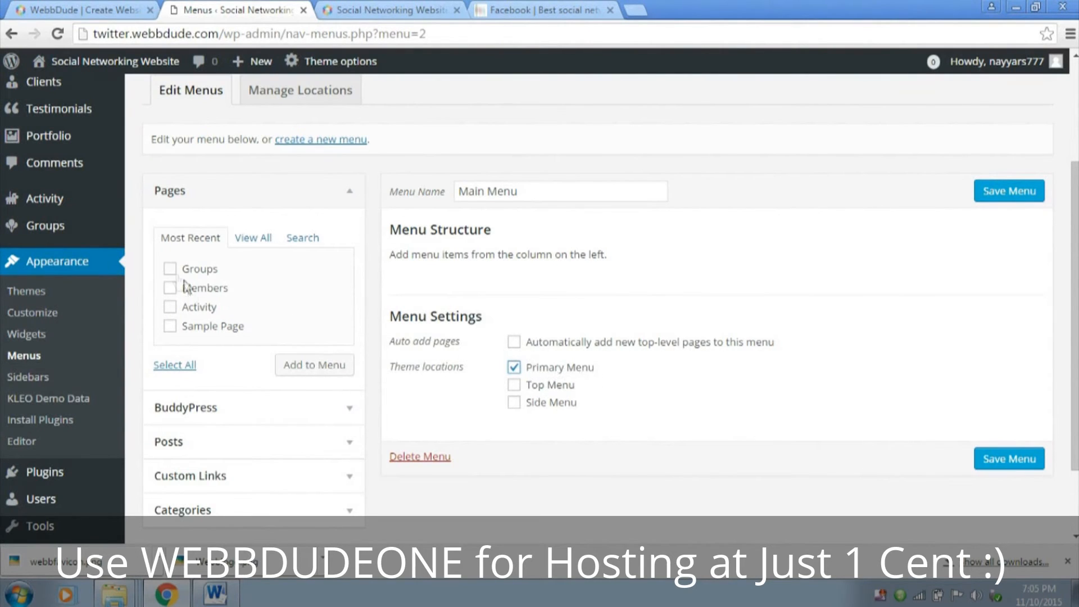
Add the Groups, Members and Activity pages to Main Menu and order them Members, Activity, Groups
left_click(170, 269)
left_click(170, 288)
left_click(169, 307)
left_click(317, 367)
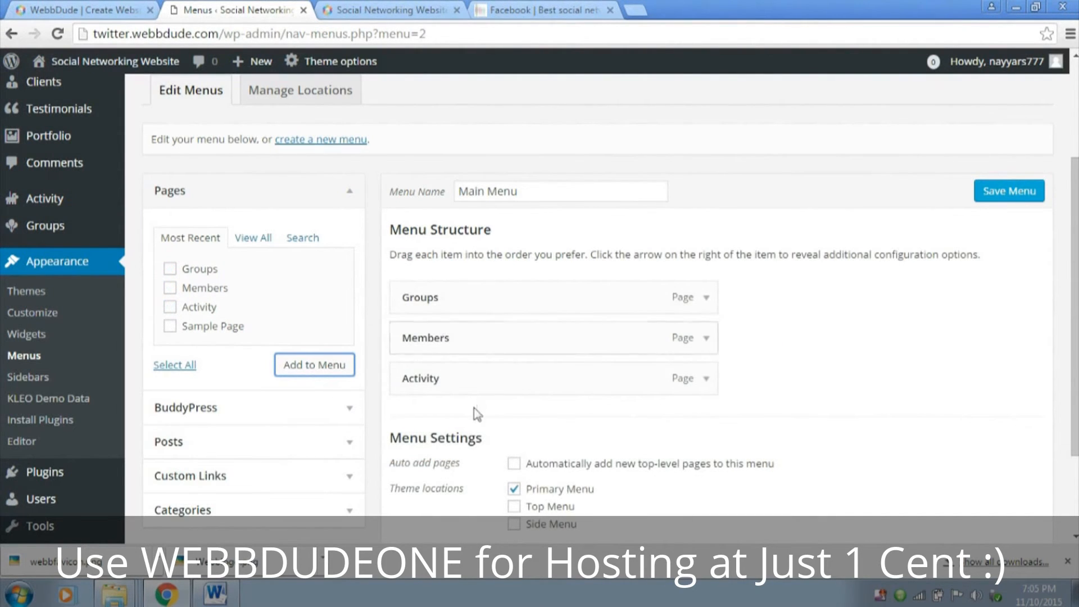
mouse_move(471, 367)
left_mouse_down()
mouse_move(470, 309)
mouse_move(469, 339)
mouse_move(443, 272)
mouse_move(474, 380)
mouse_move(459, 400)
mouse_move(457, 380)
left_mouse_up()
scroll(689, 291, "down", 2)
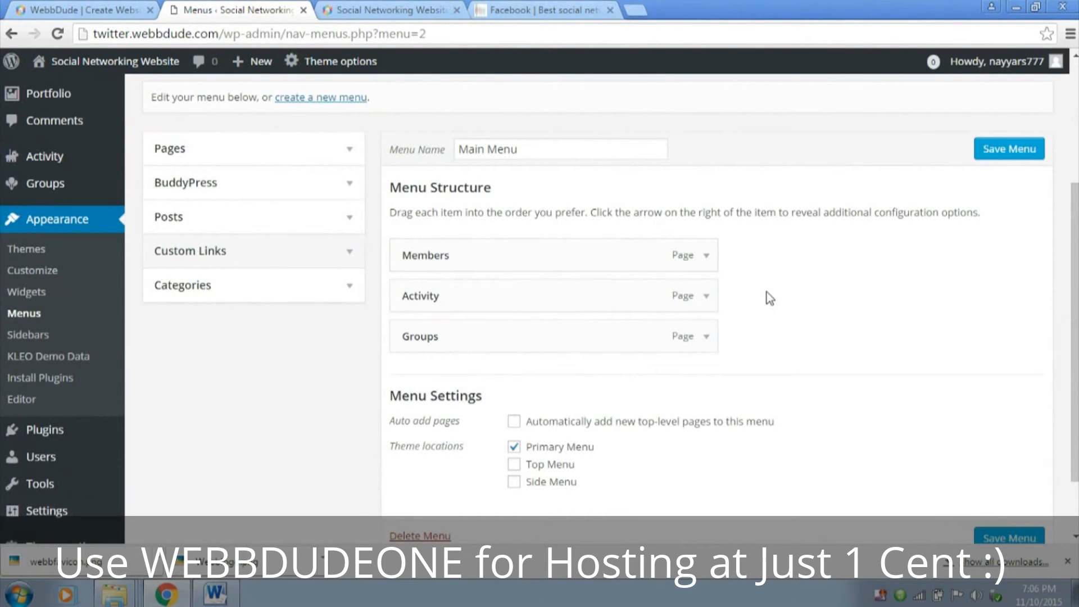
left_click(354, 253)
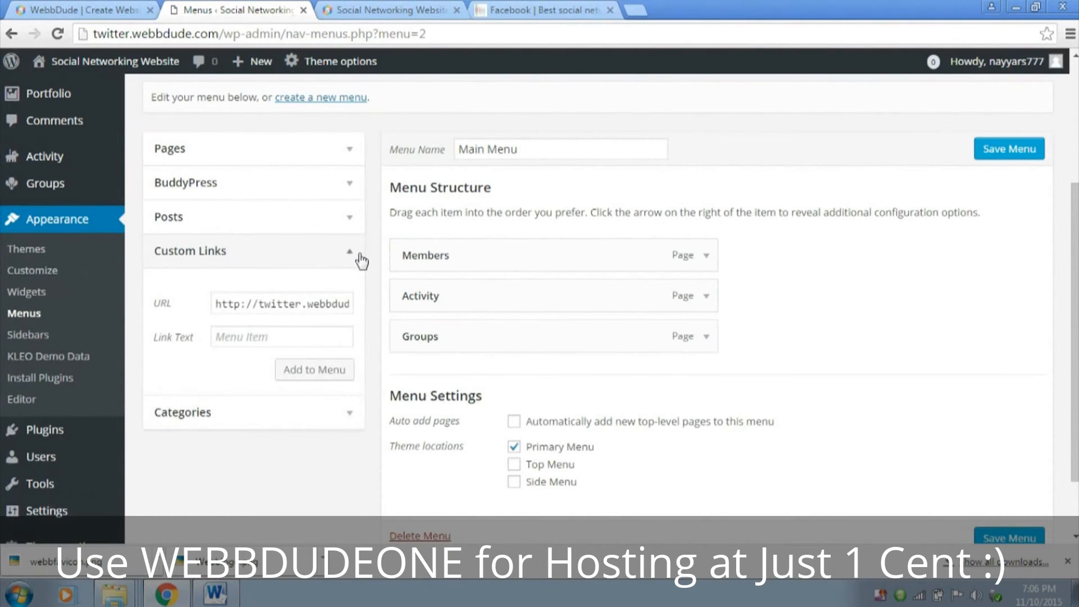
left_click(258, 303)
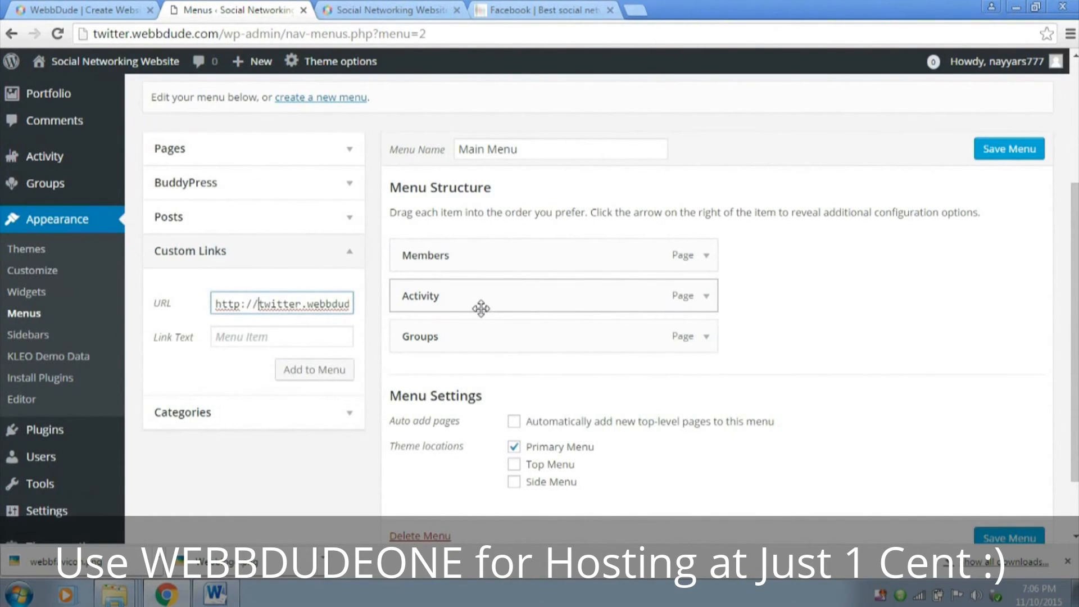
type("twitter.webbdude.com/")
type("groups/crea")
type("te/")
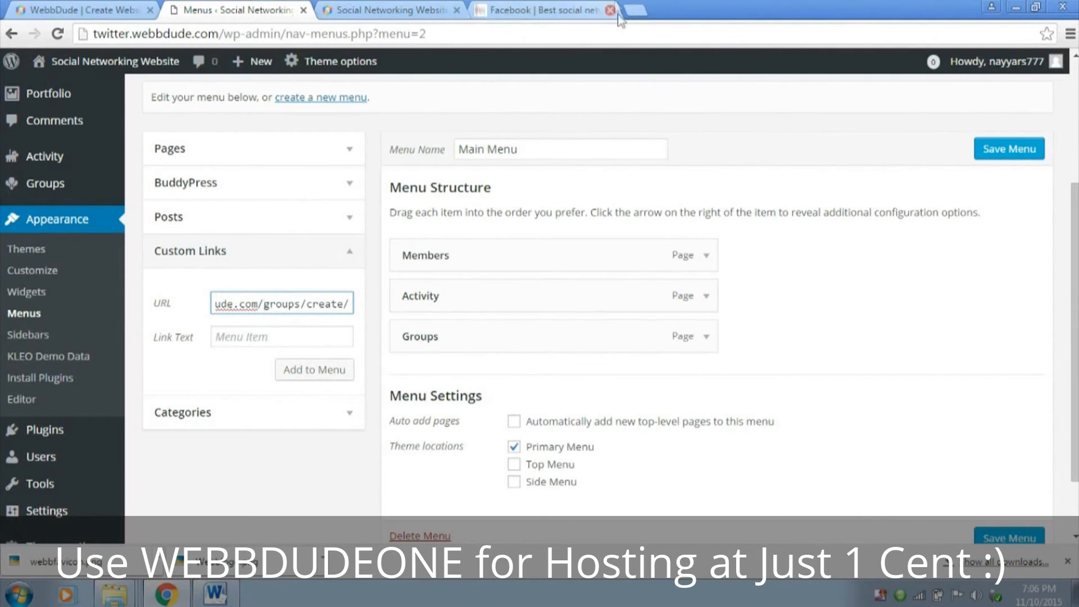
triple_click(291, 305)
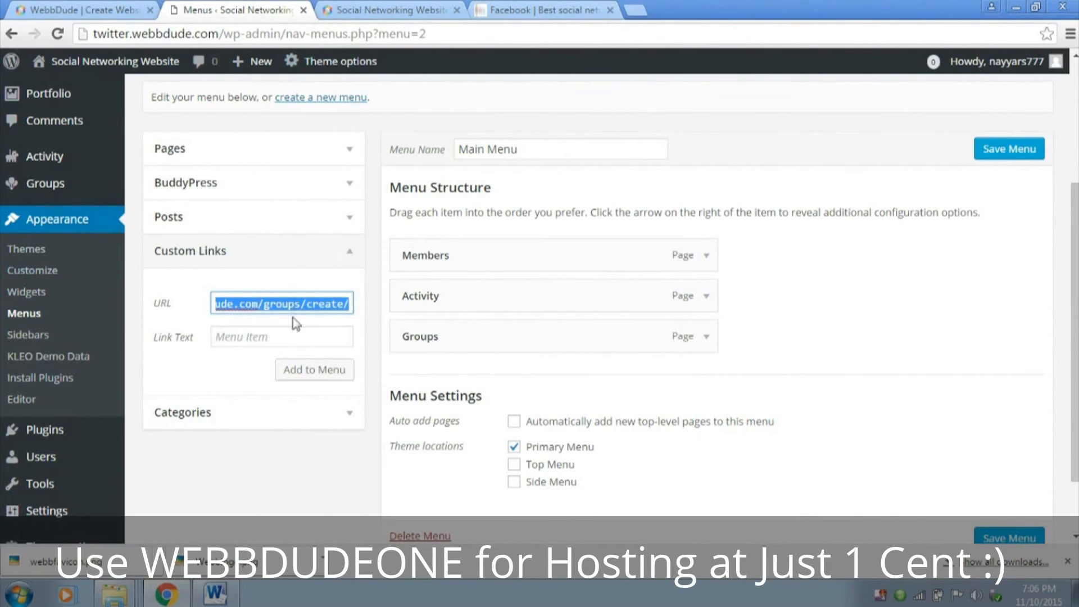
key("Left")
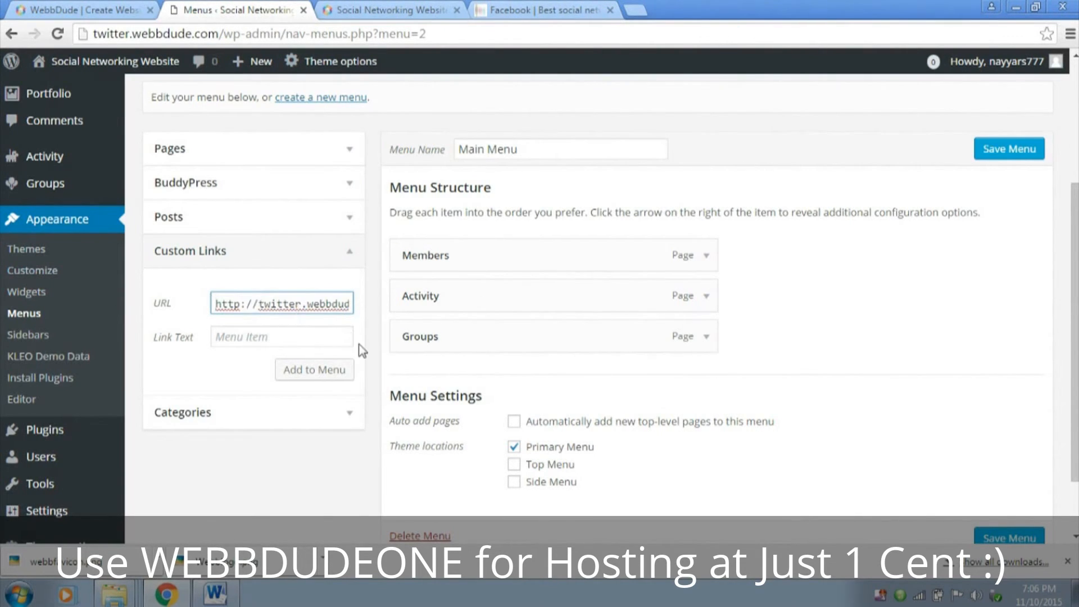
left_click(297, 336)
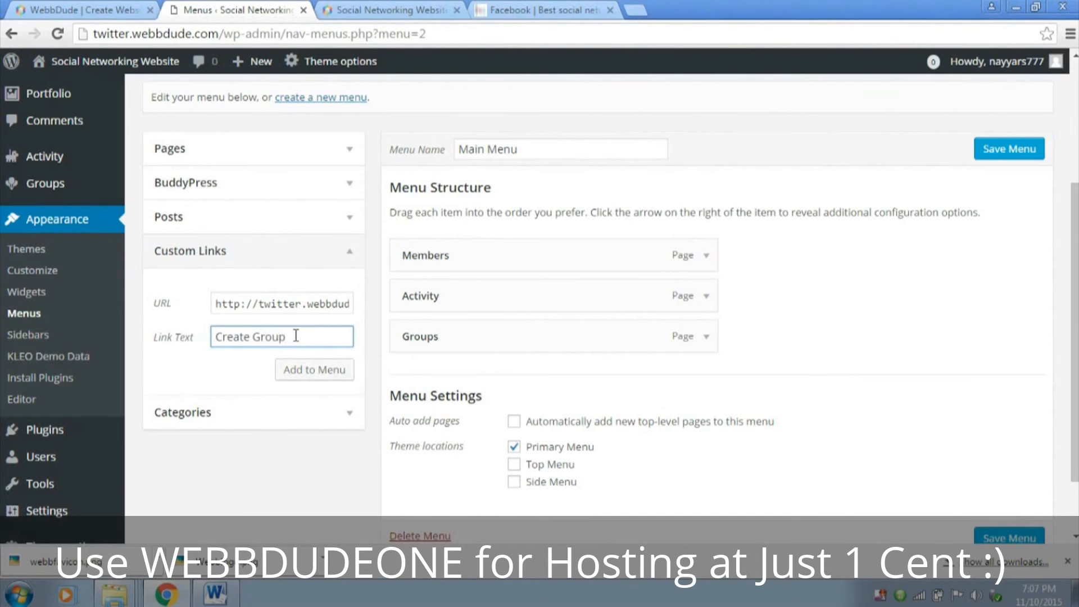
left_click(316, 373)
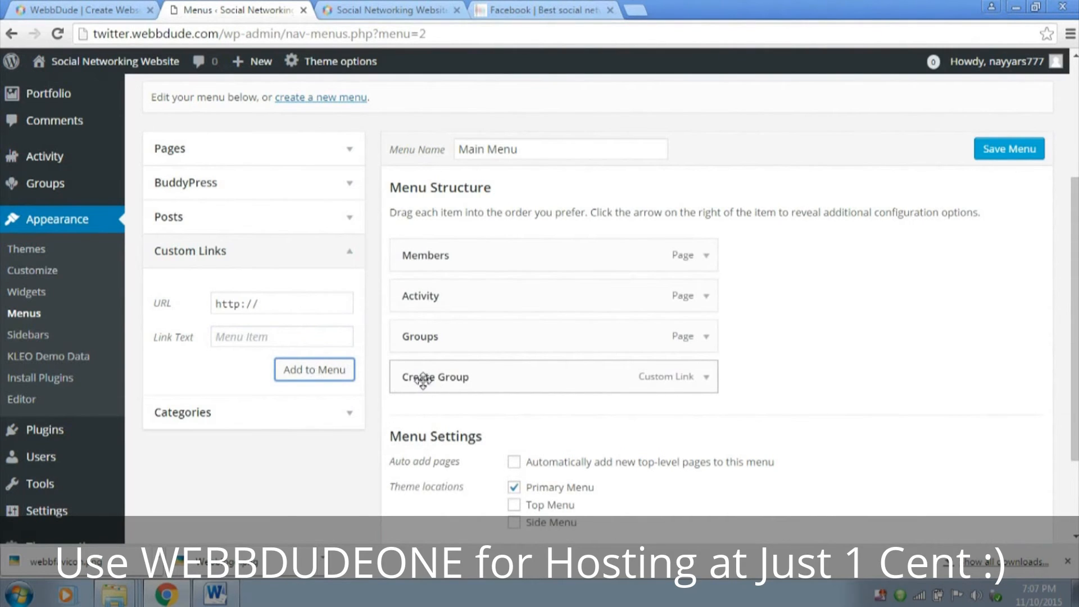
Make Create Group a sub item of Groups and save Main Menu
left_click_drag(424, 380, 457, 342)
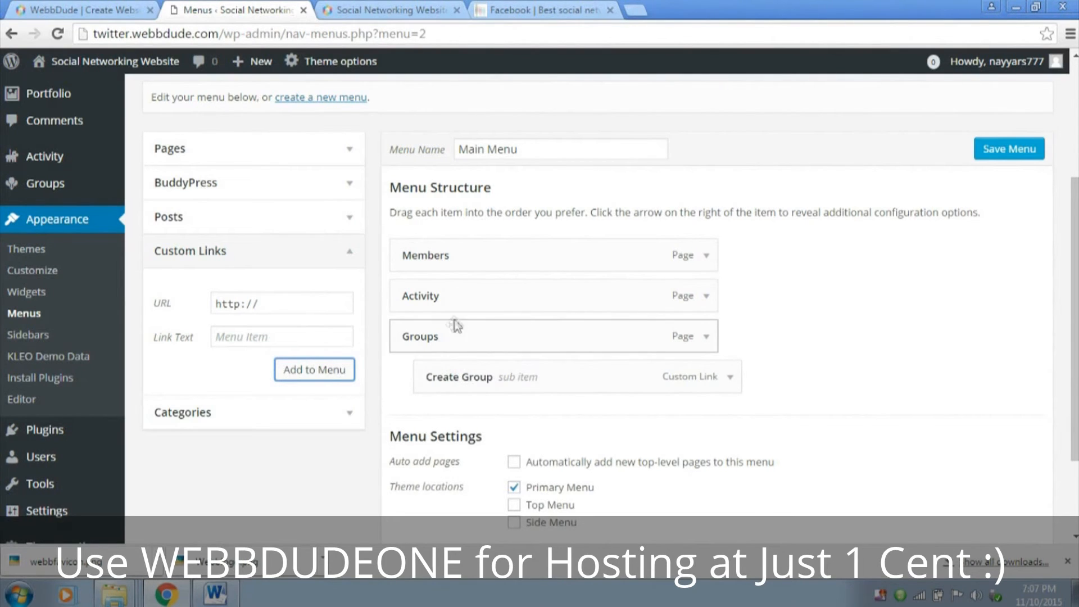
left_click(996, 162)
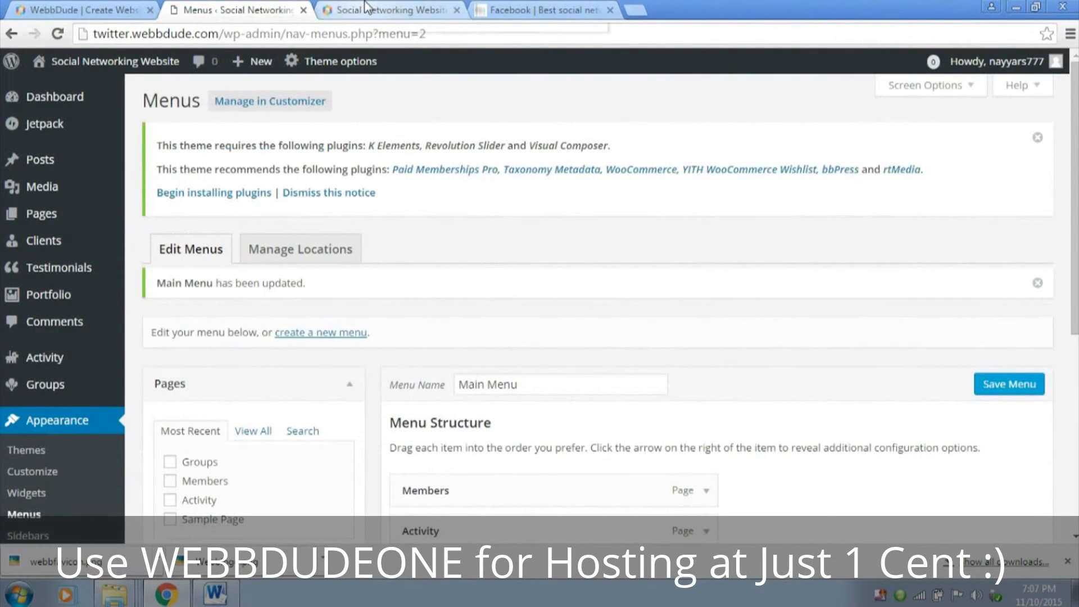
Reload the site's front page and check its navigation, including the submenu under Groups
left_click(368, 9)
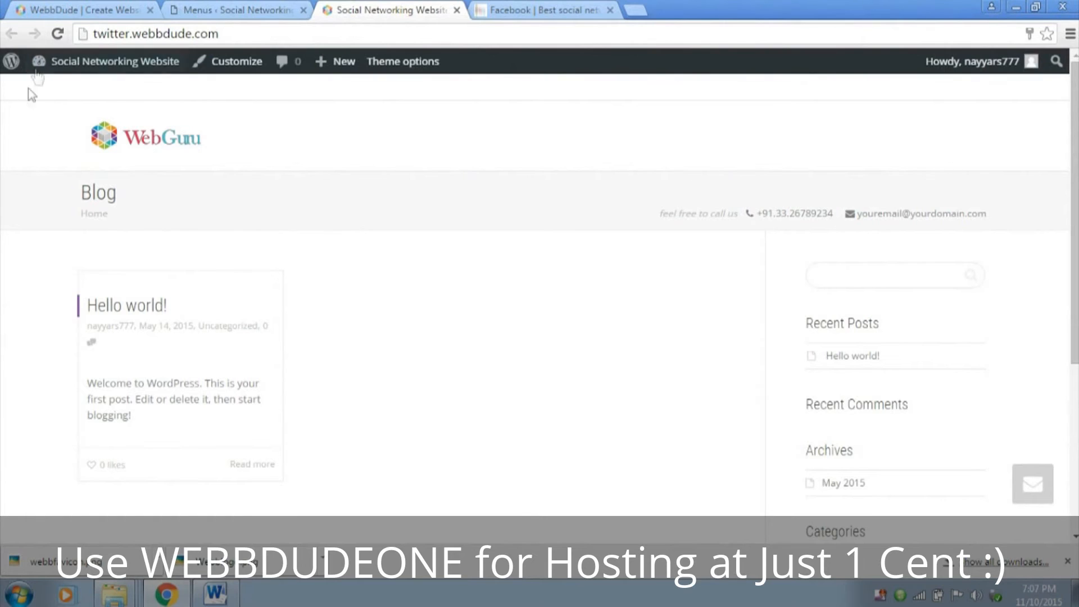
left_click(57, 34)
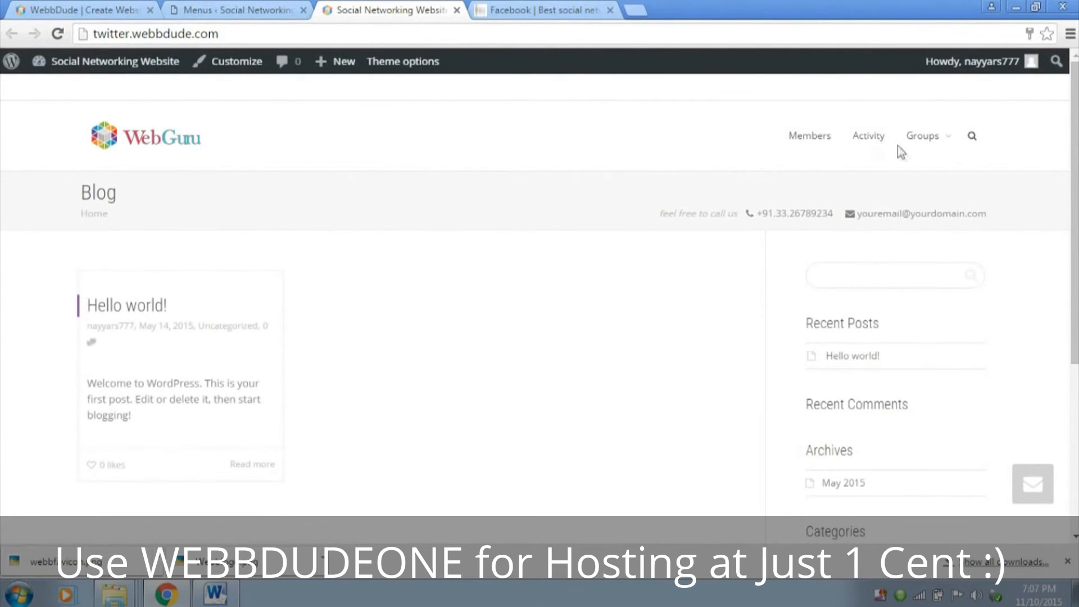
mouse_move(942, 147)
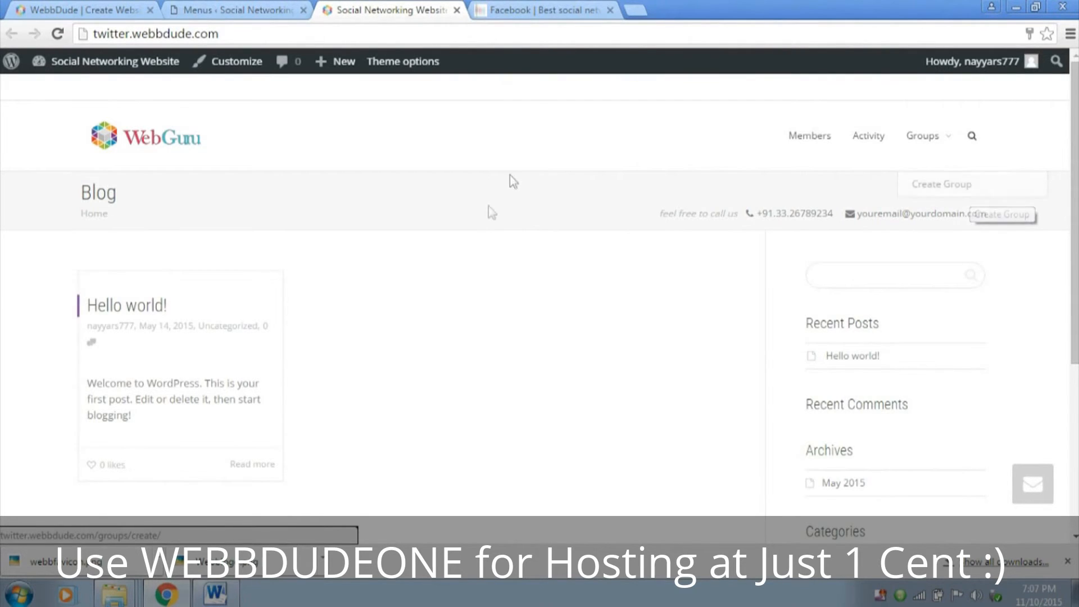
scroll(480, 241, "down", 1)
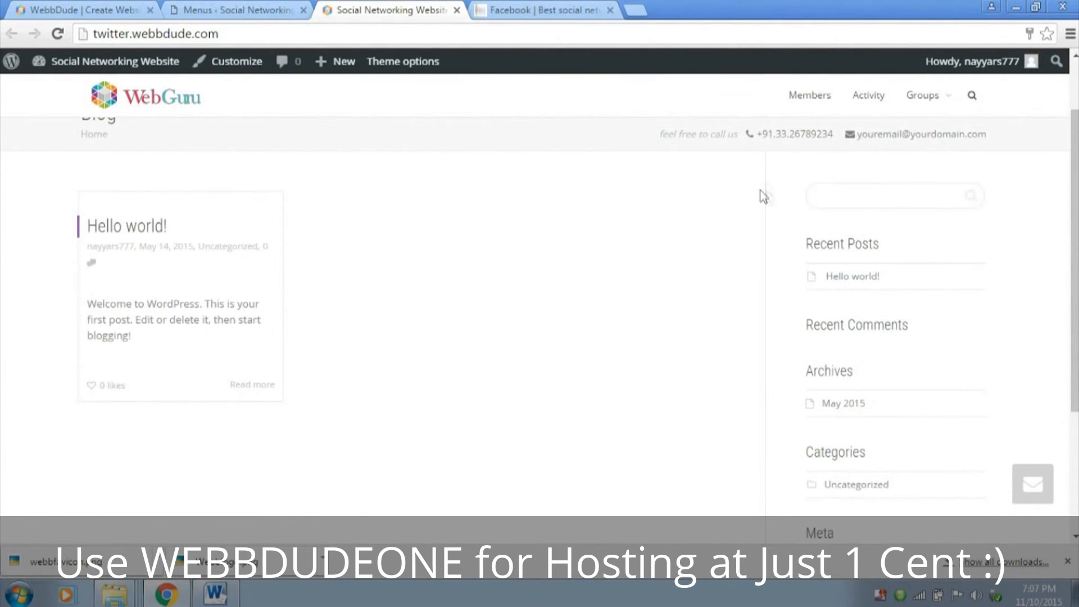
scroll(894, 292, "down", 1)
Examine the sidebar of the demo site facebook.islamicaudios.net and compare it with the front page sidebar of twitter.webbdude.com
left_click(540, 9)
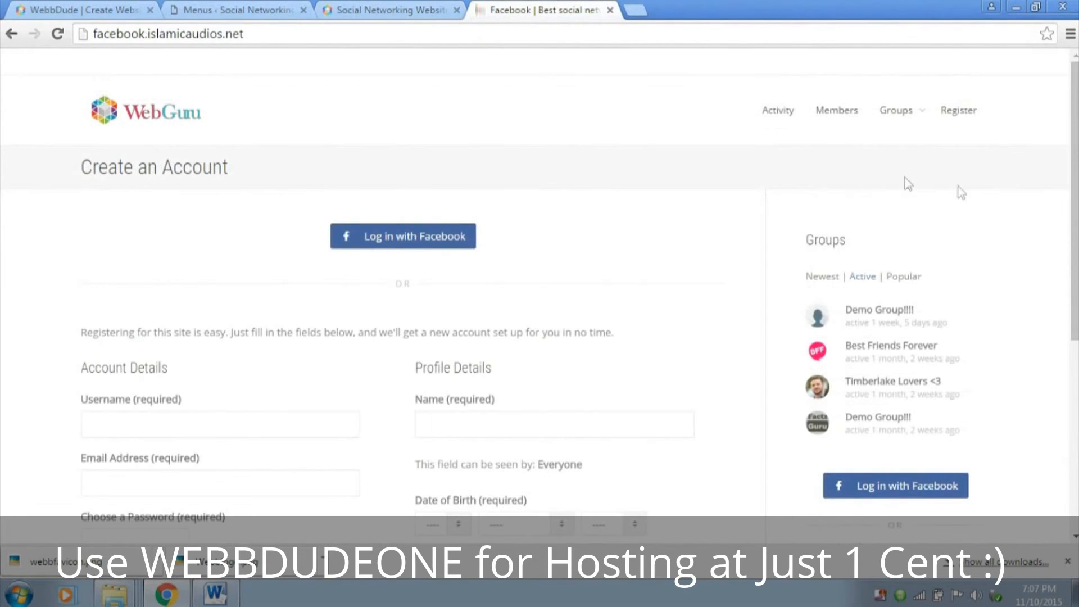
scroll(980, 236, "down", 1)
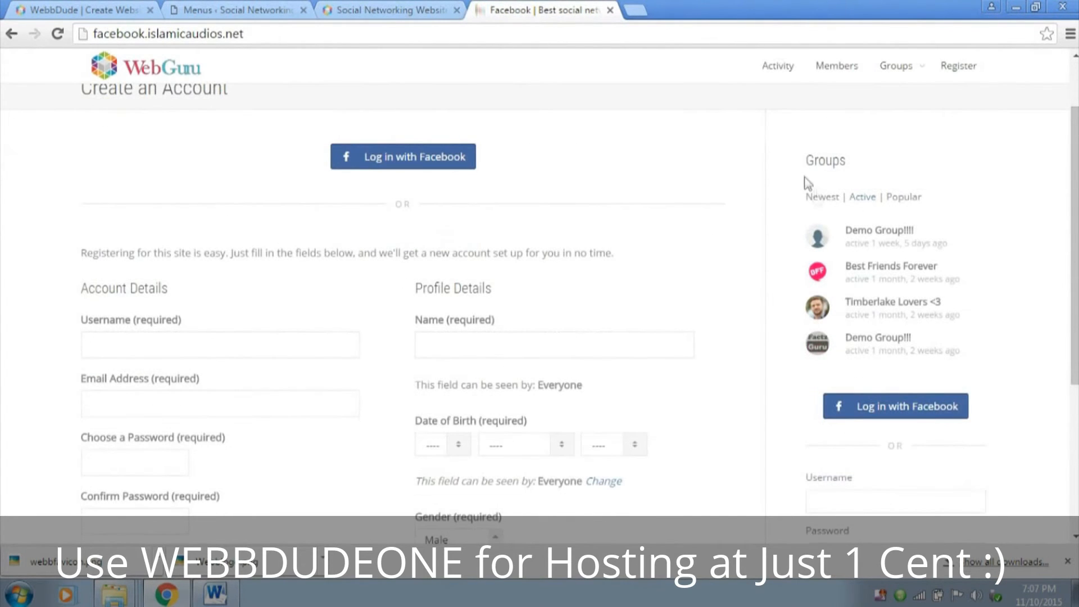
left_click_drag(815, 197, 875, 163)
scroll(874, 168, "down", 2)
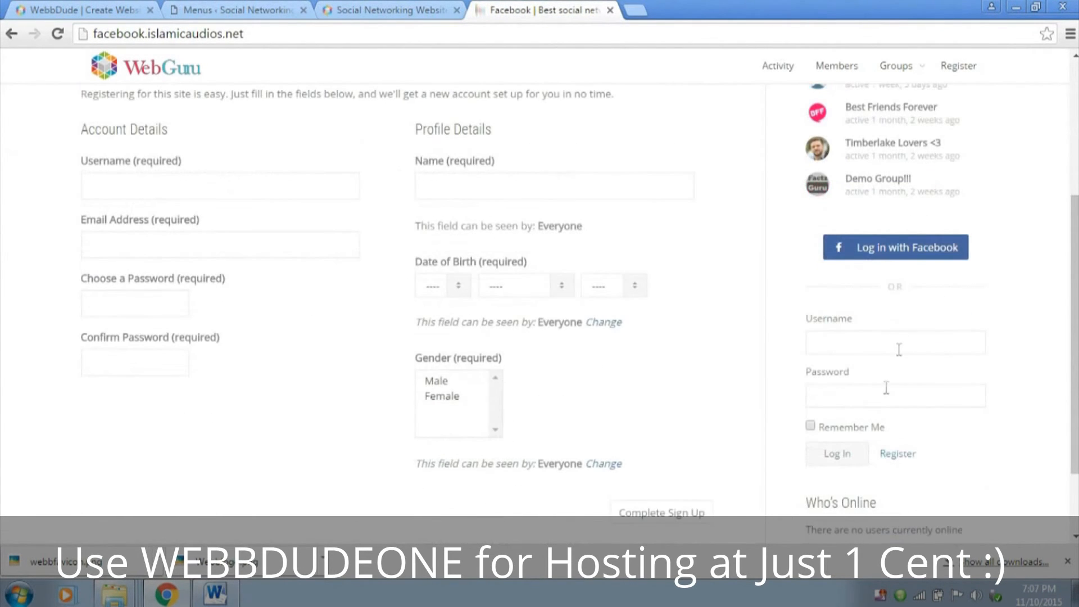
scroll(898, 350, "down", 1)
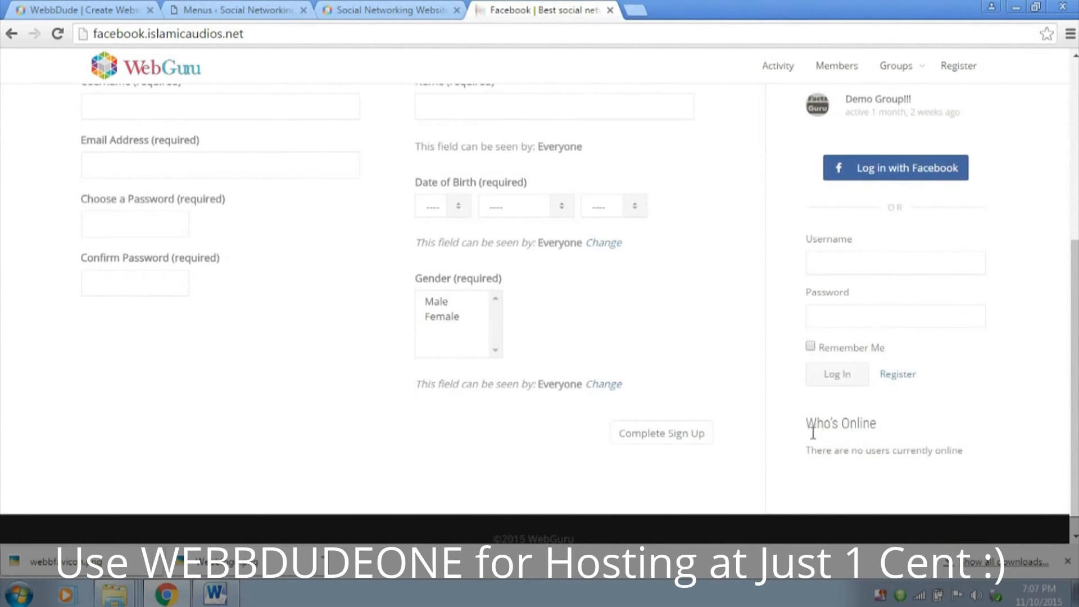
left_click_drag(810, 431, 909, 419)
left_click(404, 8)
scroll(966, 268, "up", 2)
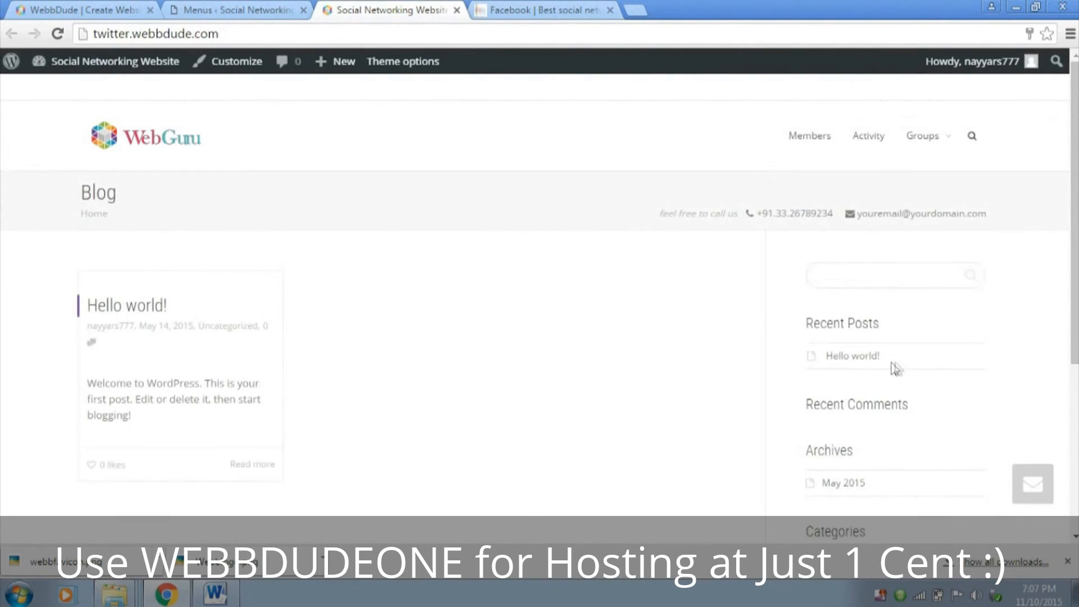
scroll(899, 366, "down", 3)
scroll(869, 407, "up", 3)
Go to the widget management page through the admin dashboard and delete the Search widget from the Main Sidebar
left_click(281, 11)
left_click(84, 105)
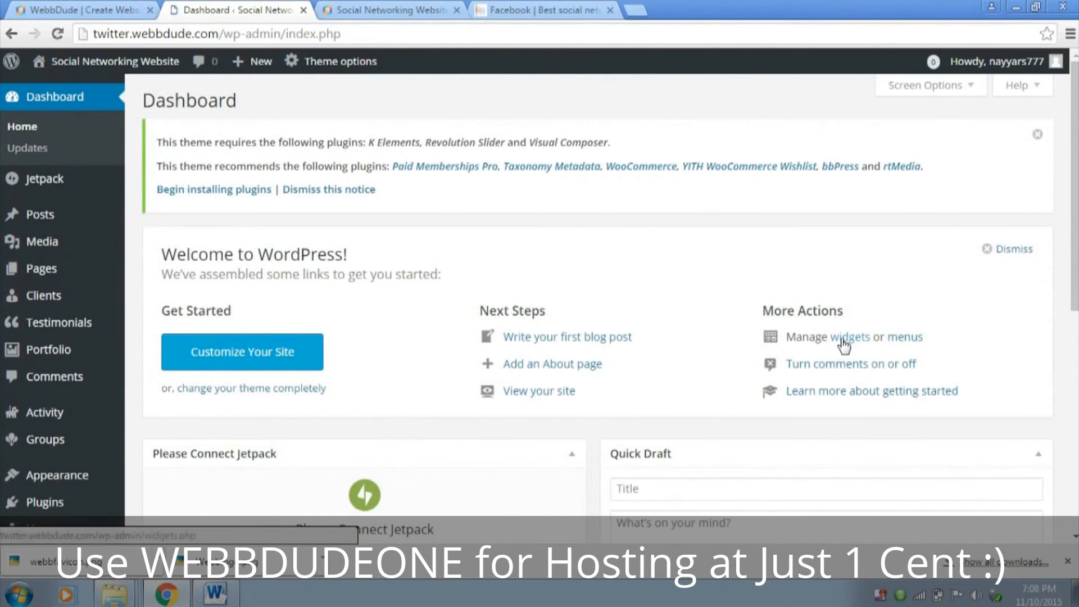
left_click(845, 339)
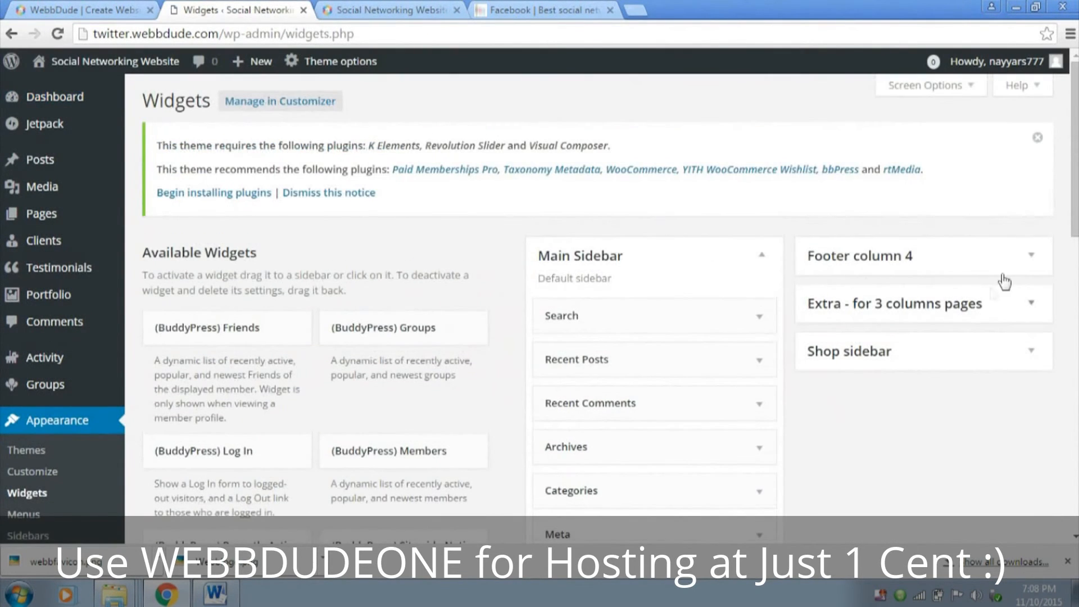
scroll(725, 293, "down", 1)
left_click(753, 245)
scroll(752, 249, "down", 3)
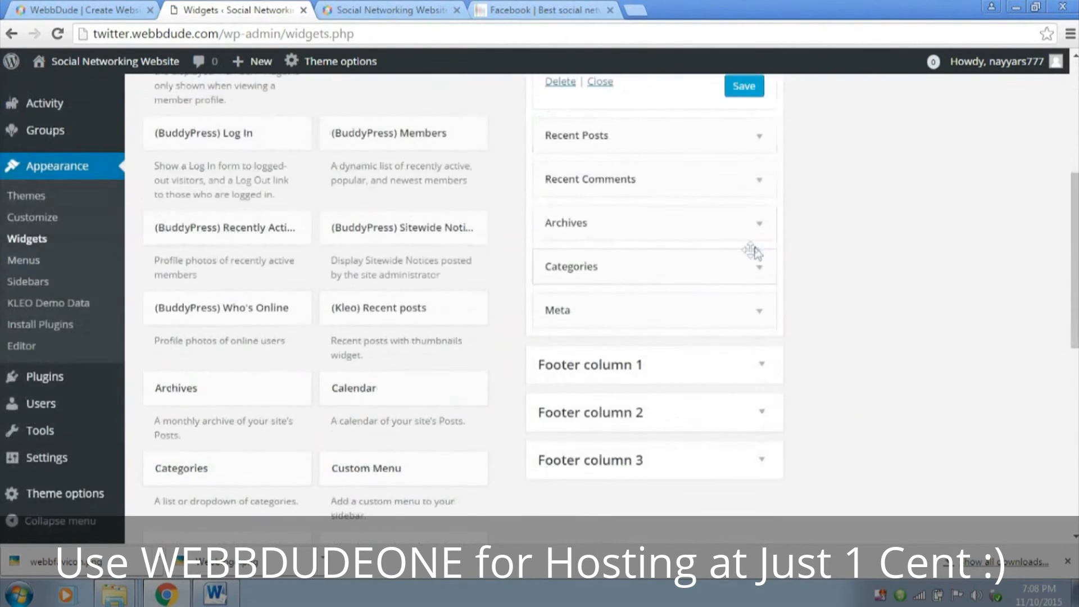
scroll(751, 248, "up", 1)
left_click(563, 166)
scroll(736, 212, "up", 1)
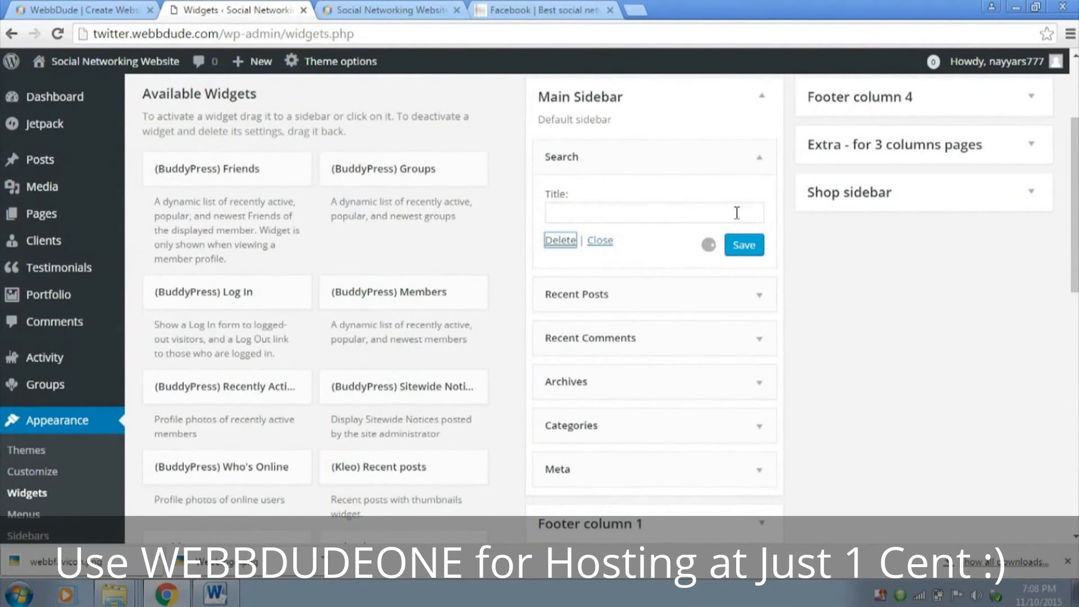
Delete the Recent Posts, Recent Comments, Archives, Categories and Meta widgets from the Main Sidebar
left_click(757, 170)
left_click(560, 299)
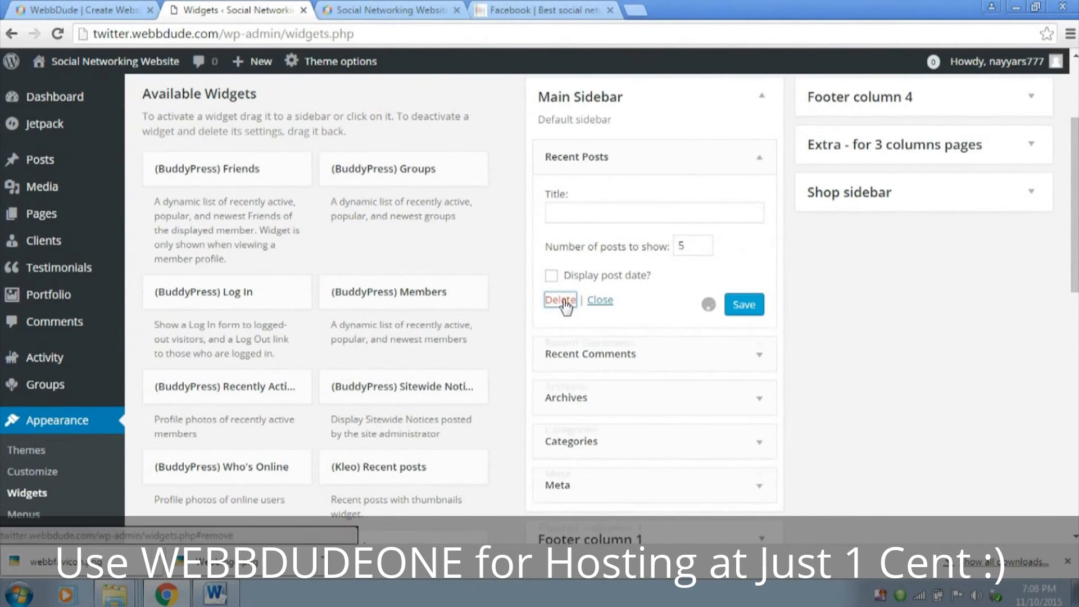
left_click(765, 163)
left_click(569, 275)
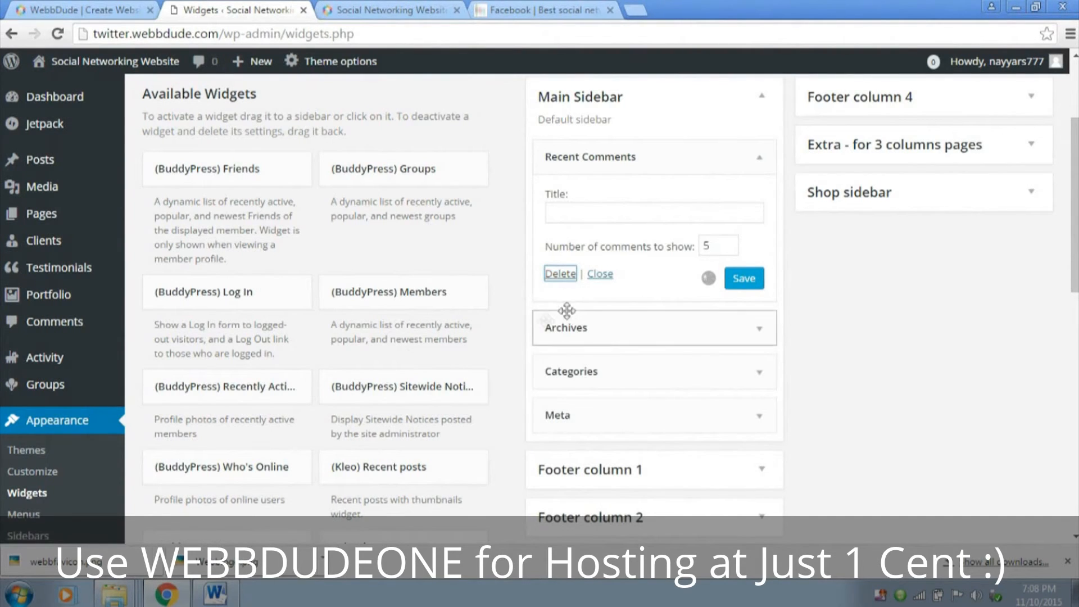
left_click(754, 168)
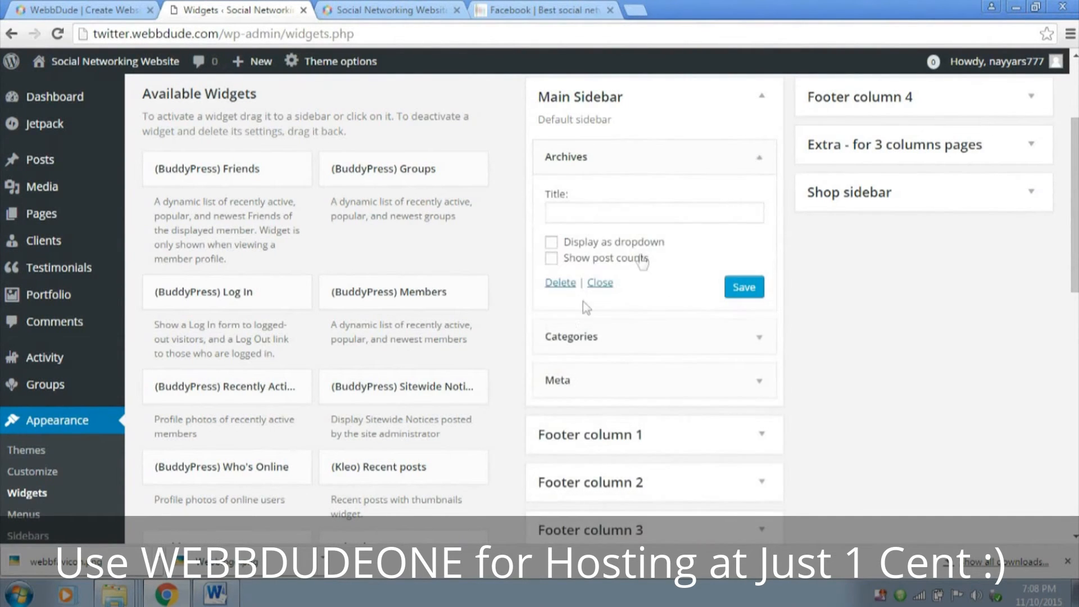
left_click(560, 283)
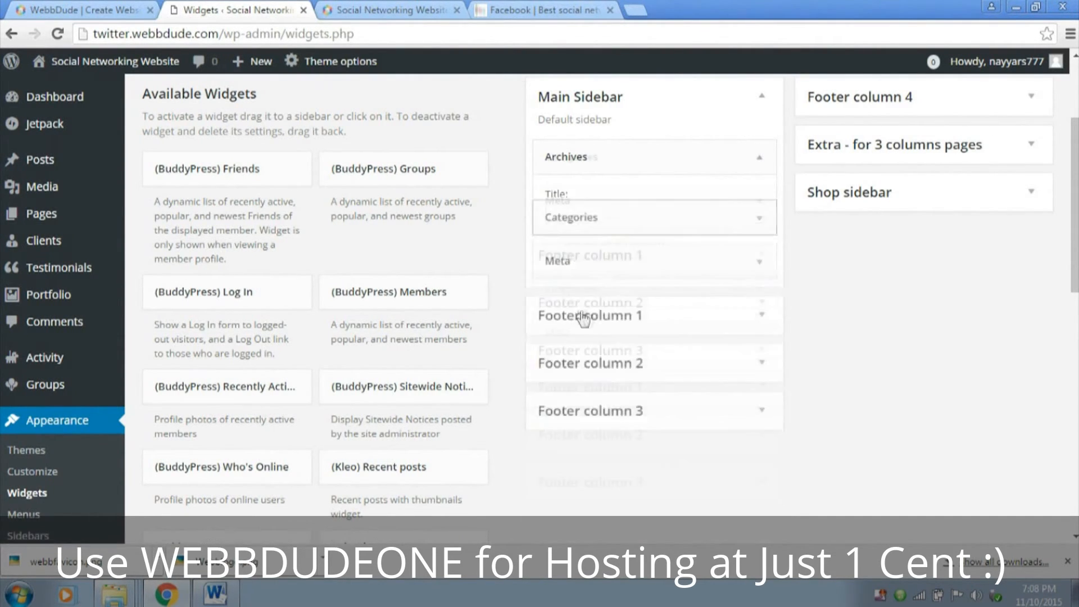
left_click(756, 160)
left_click(561, 299)
left_click(759, 163)
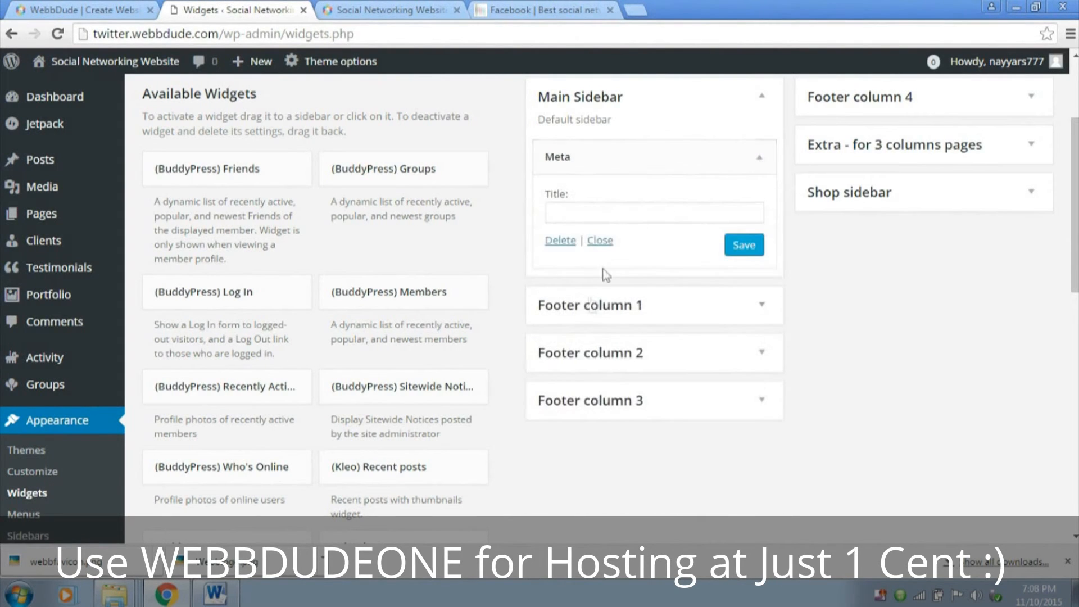
left_click(560, 242)
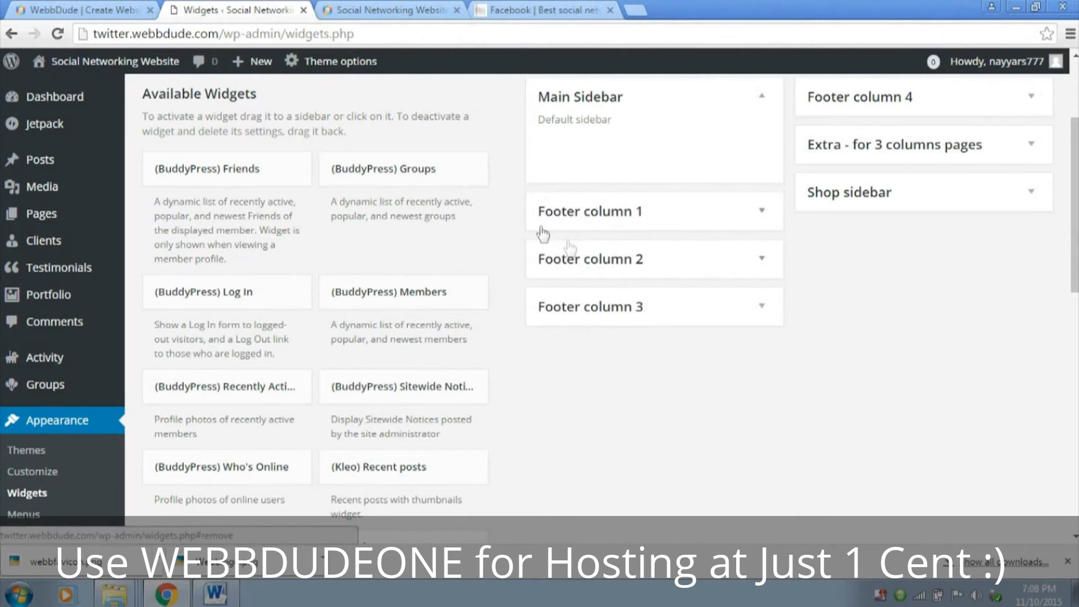
Add the (BuddyPress) Friends widget to the Main Sidebar
left_click(241, 171)
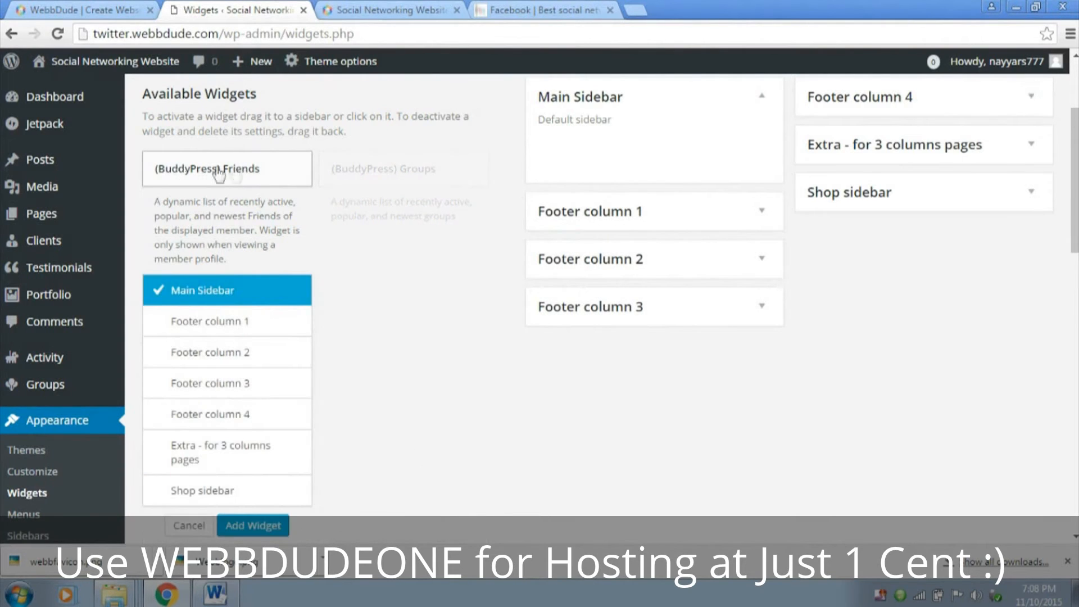
scroll(259, 192, "down", 1)
left_click(270, 447)
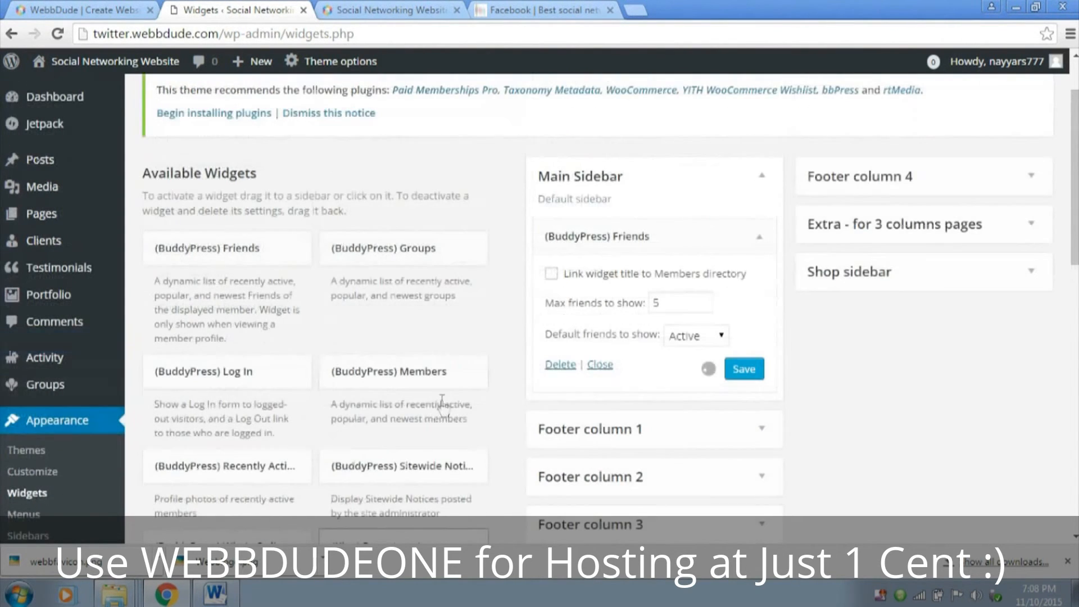
Save the (BuddyPress) Friends widget in the Main Sidebar with its existing settings and collapse it
left_click(677, 306)
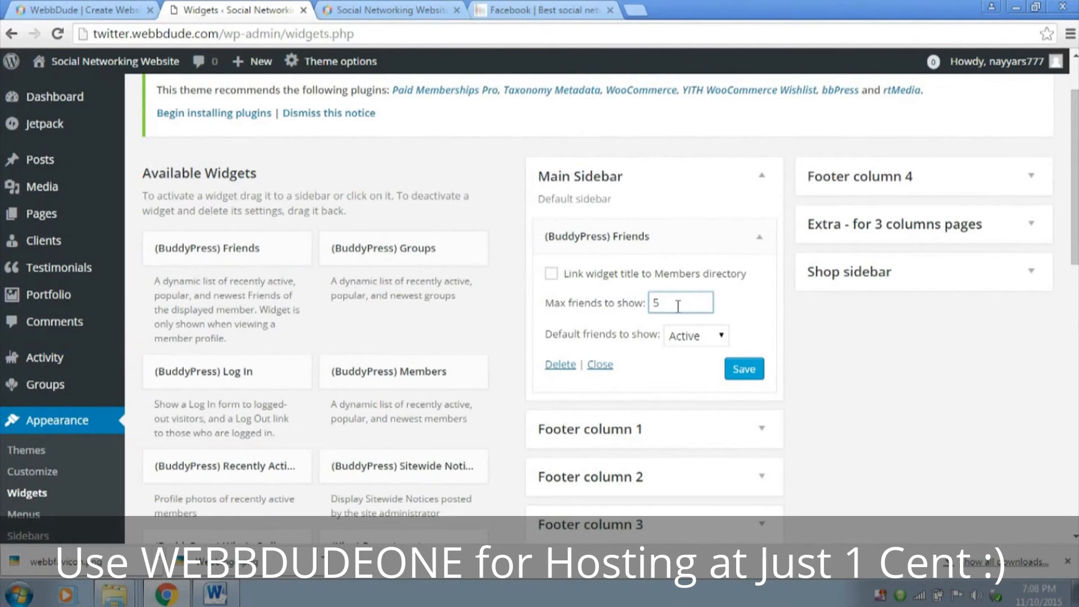
left_click(749, 369)
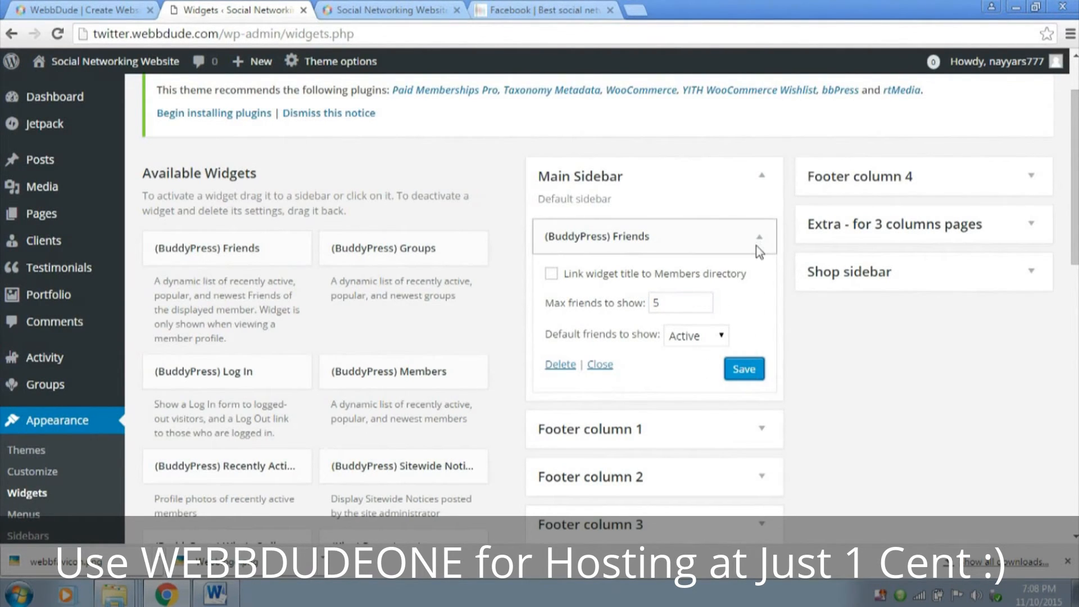
left_click(756, 245)
Add the (BuddyPress) Log In widget to the Main Sidebar with the title "Login" and save it
scroll(322, 348, "down", 2)
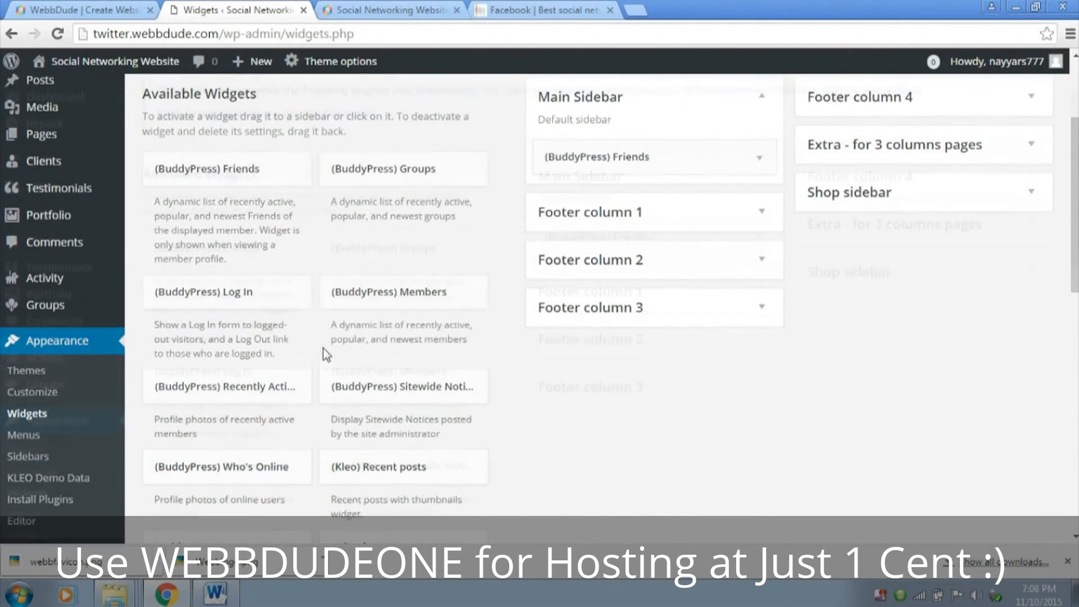
left_click(270, 300)
scroll(297, 312, "down", 4)
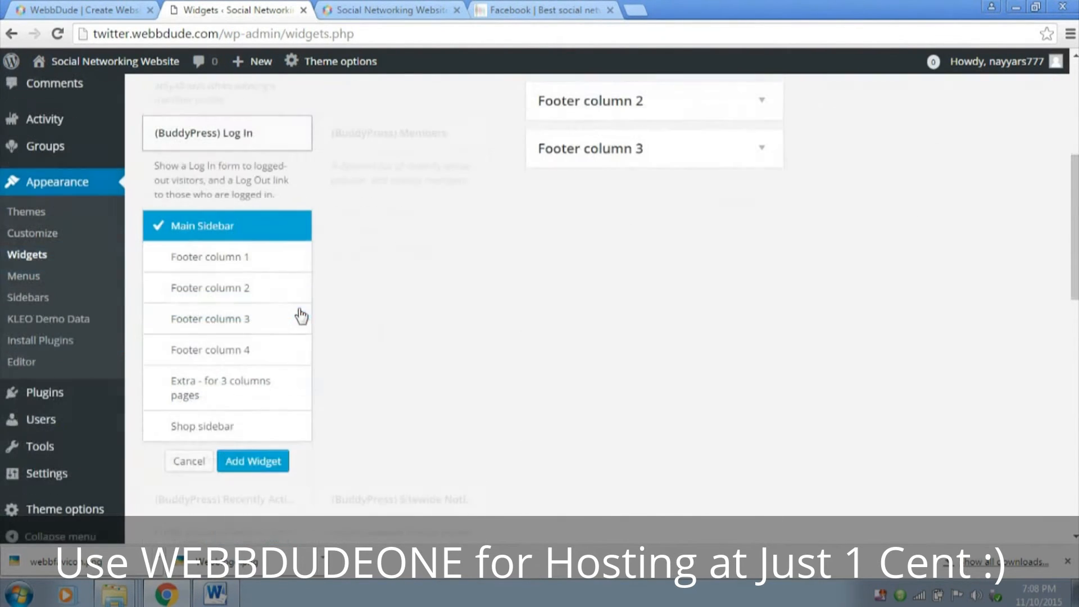
left_click(264, 462)
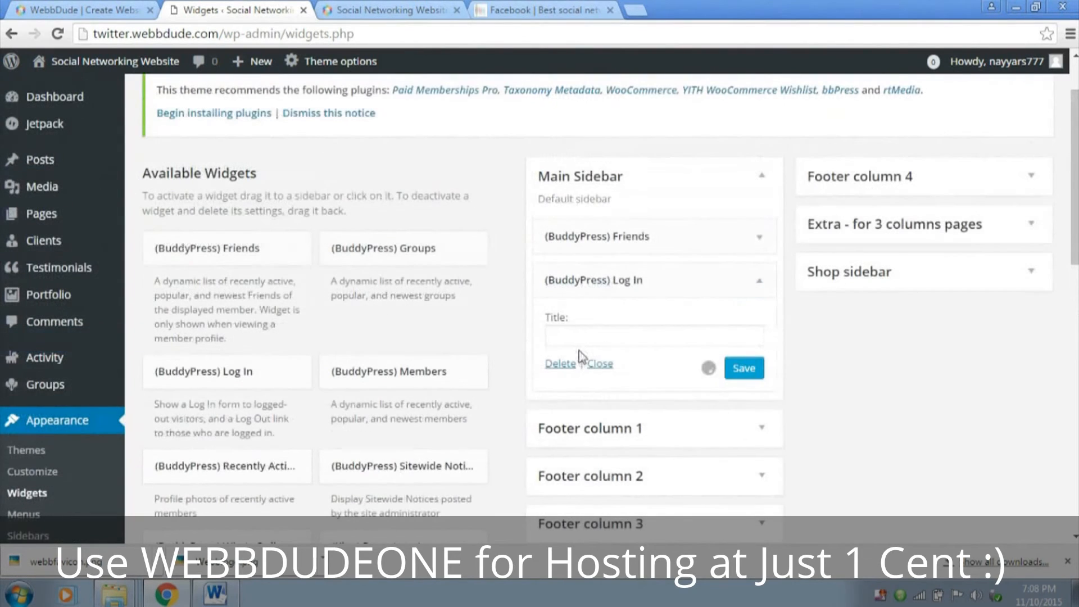
left_click(655, 341)
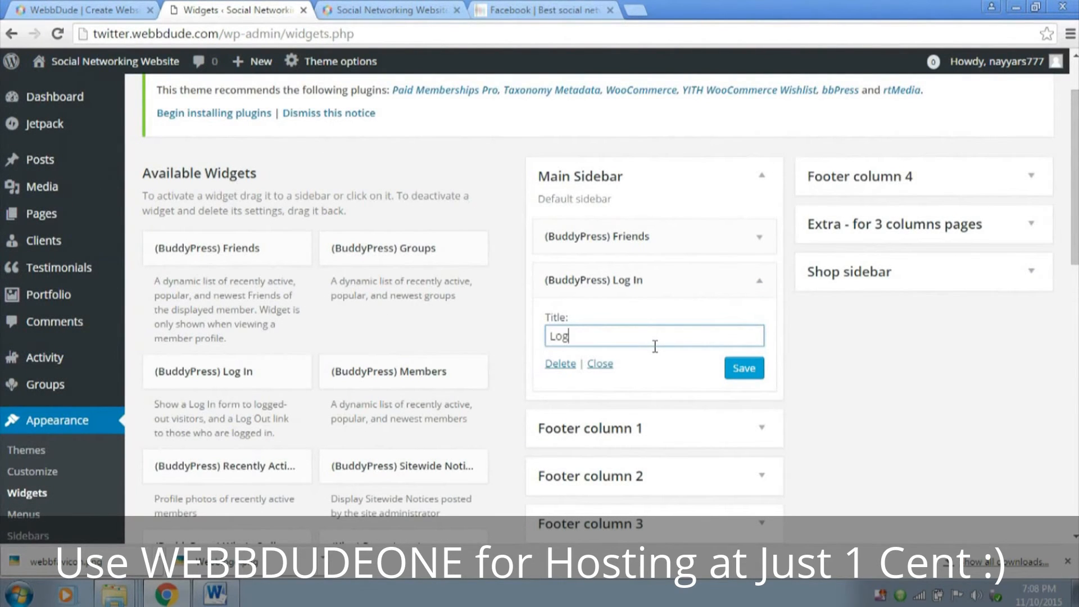
left_click(759, 370)
left_click(760, 281)
Add the (BuddyPress) Who's Online widget to the Main Sidebar
scroll(765, 292, "down", 2)
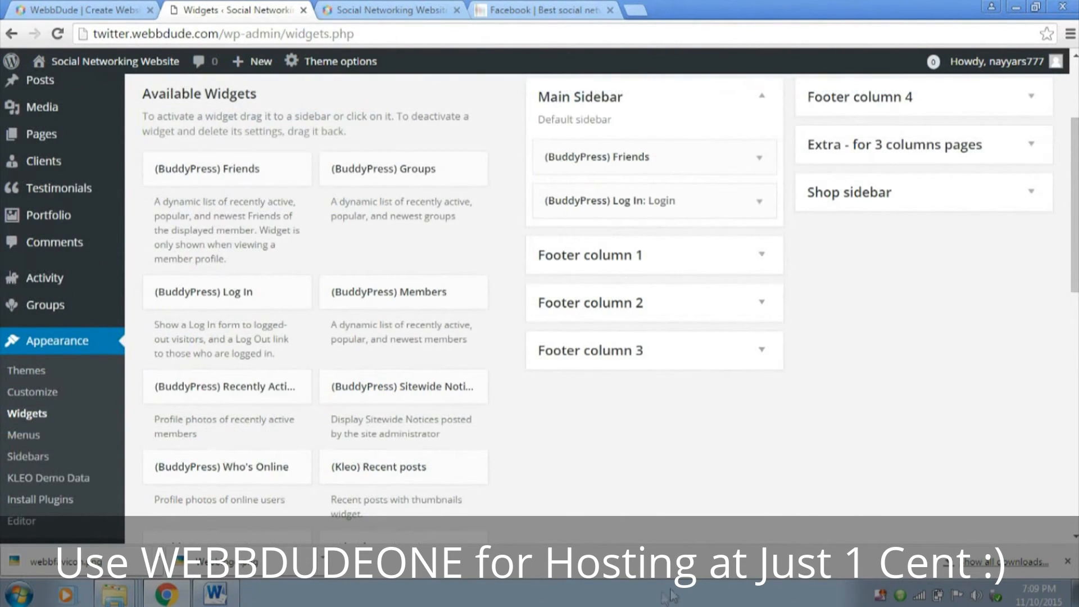
left_click(277, 472)
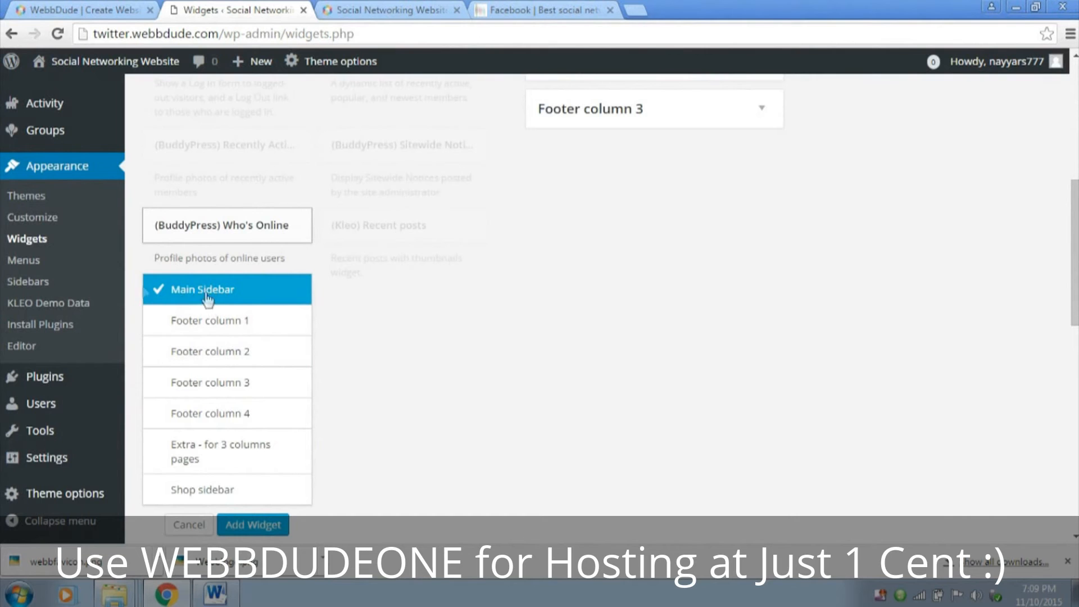
scroll(641, 343, "up", 5)
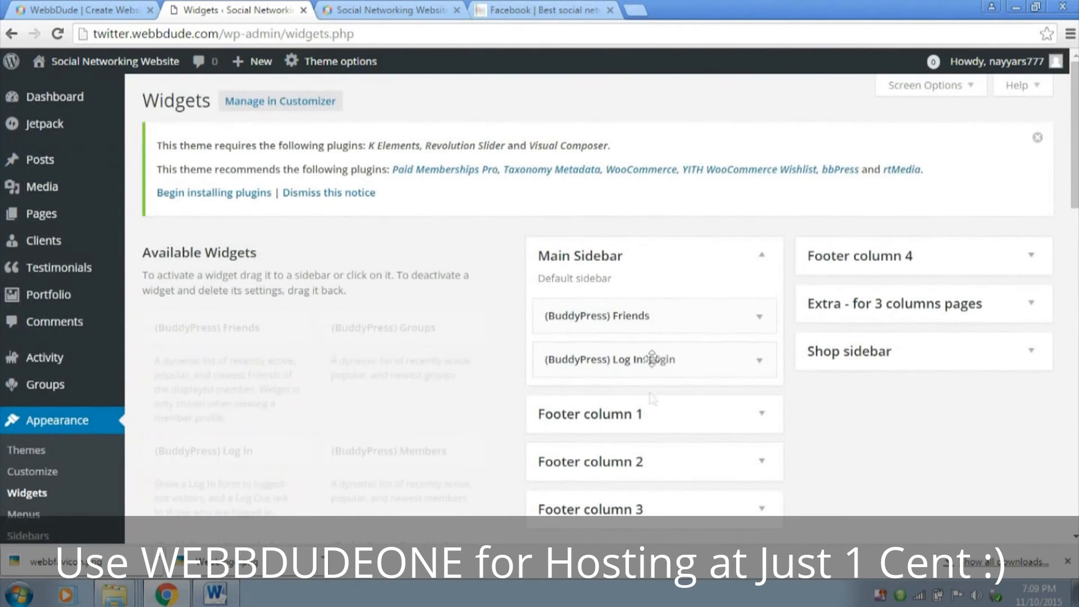
scroll(657, 349, "down", 5)
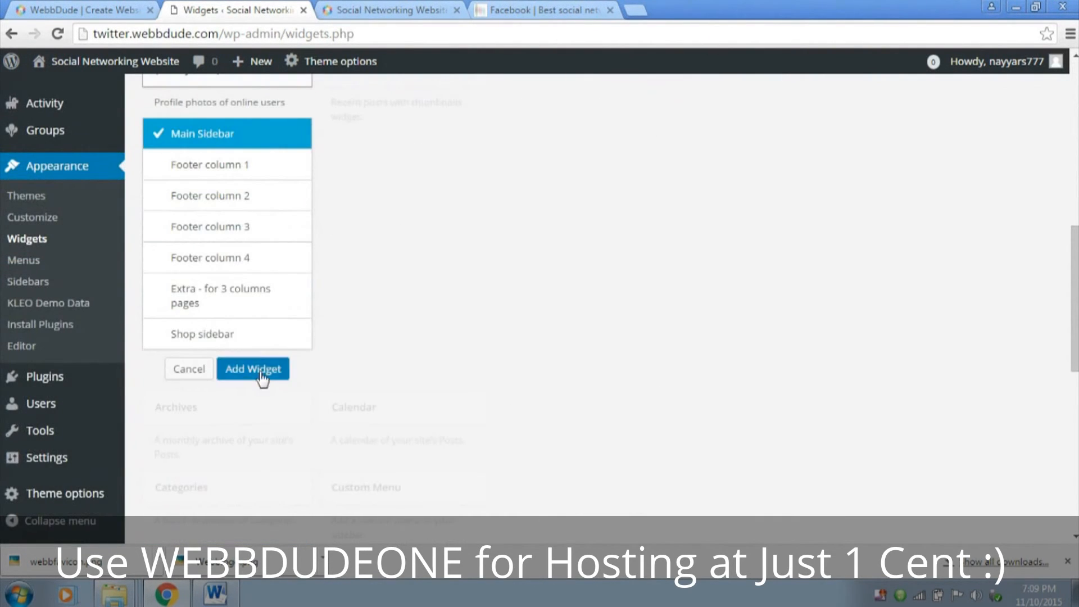
left_click(263, 369)
Set the Who's Online widget to show a maximum of 8 members, save it and collapse it
scroll(625, 325, "down", 1)
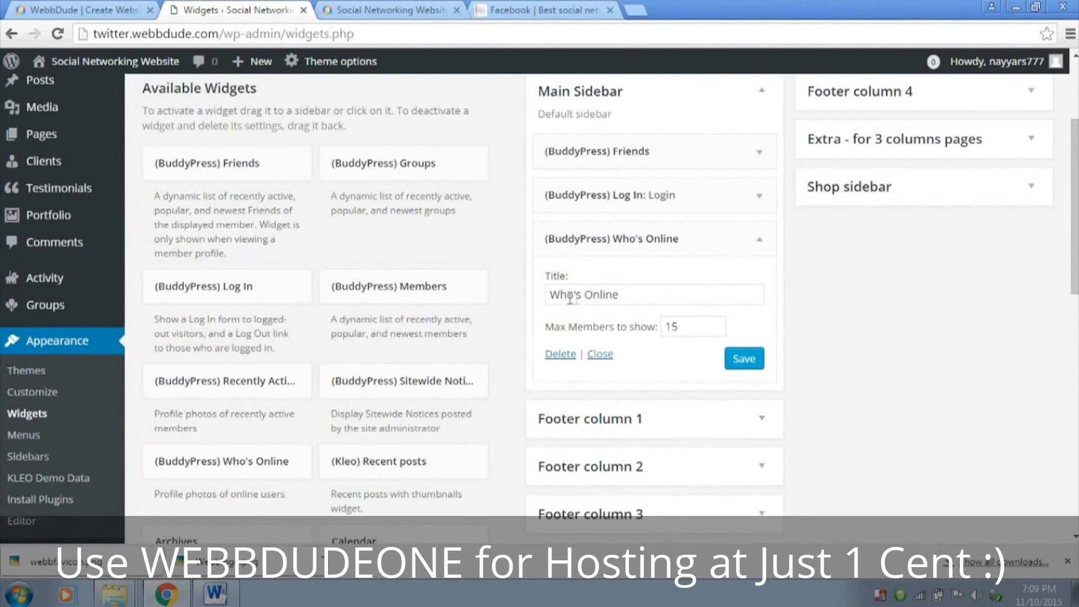
left_click_drag(638, 288, 537, 306)
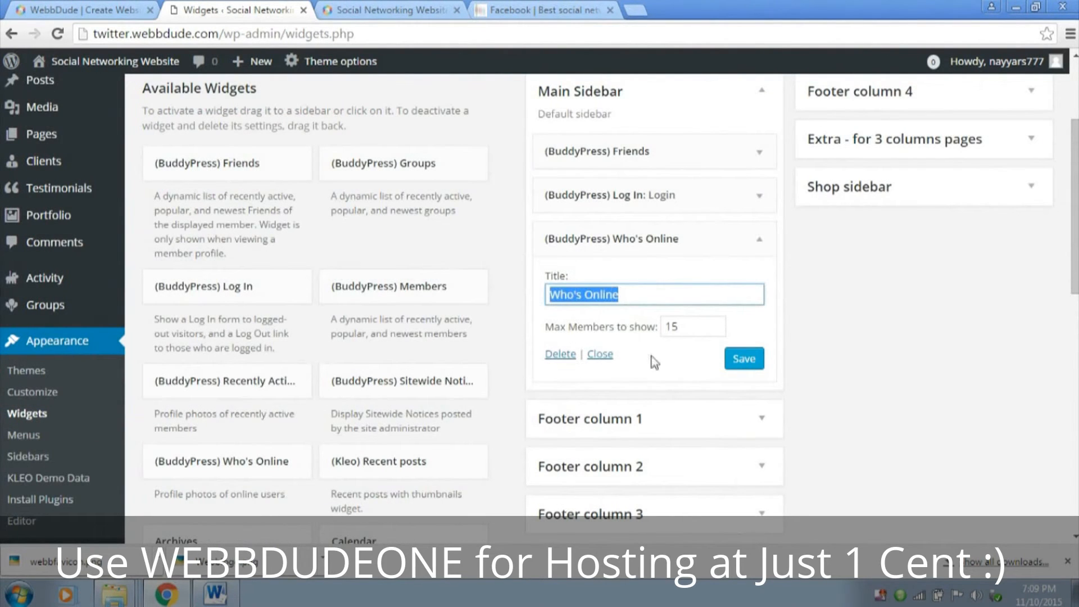
double_click(686, 326)
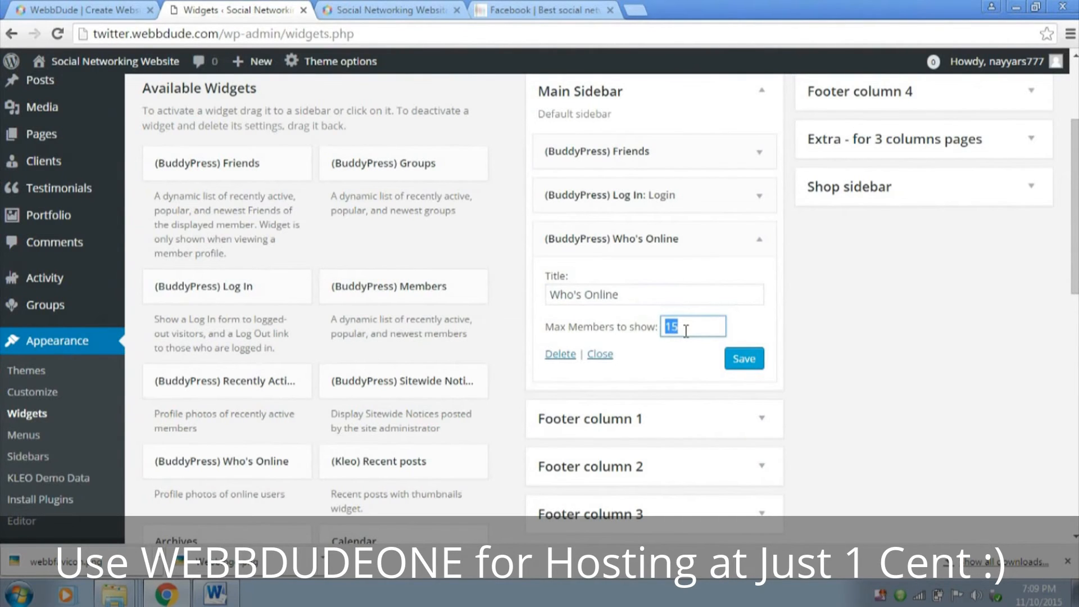
type("8")
left_click(728, 359)
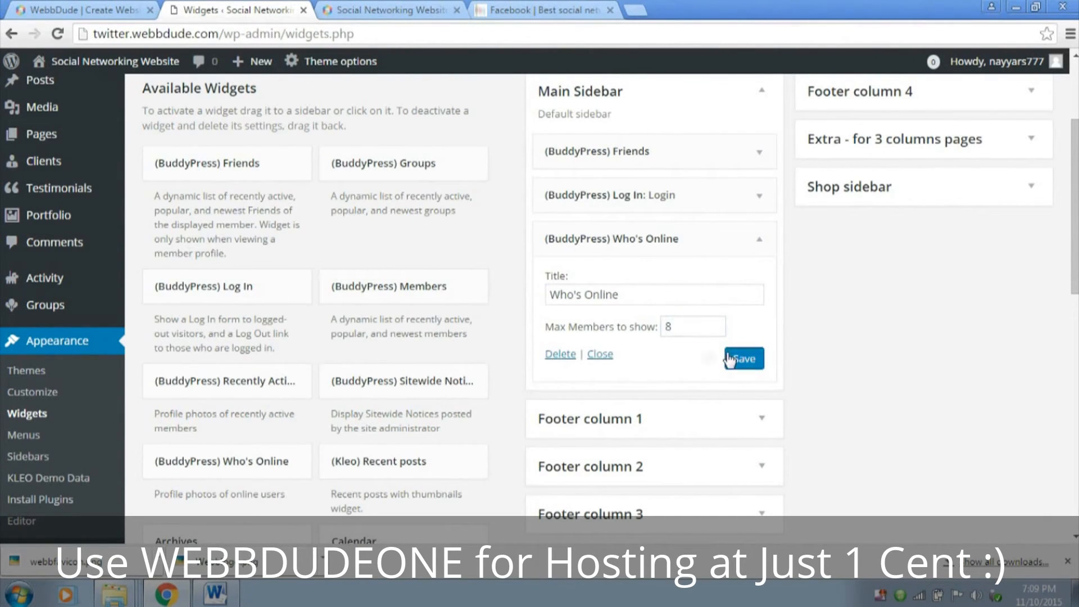
left_click(757, 243)
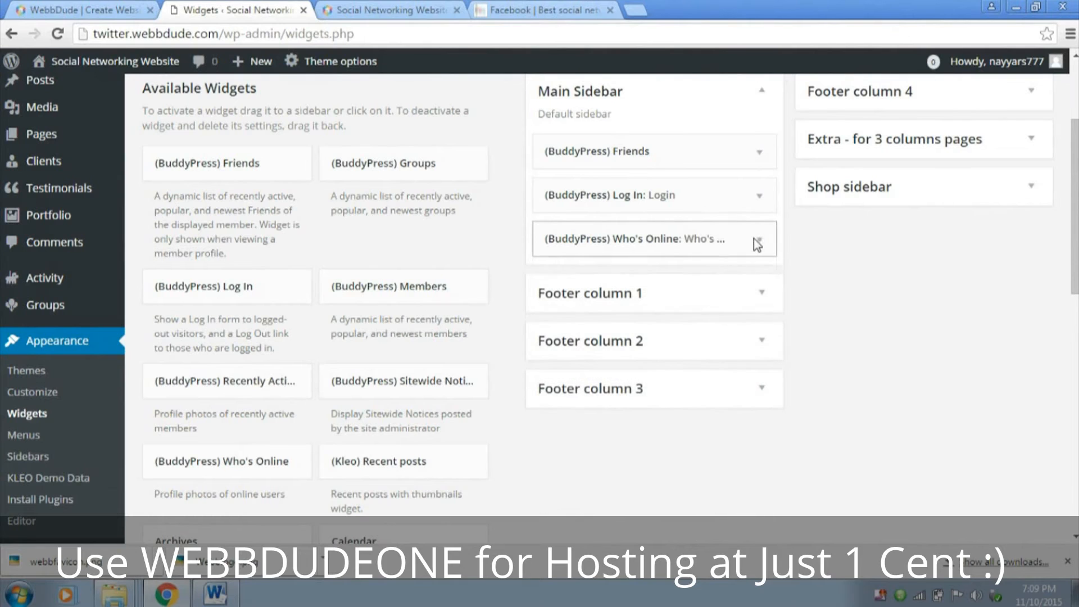
Add the (BuddyPress) Groups widget to the Main Sidebar with Popular as the default groups to show, and save it
left_click(436, 169)
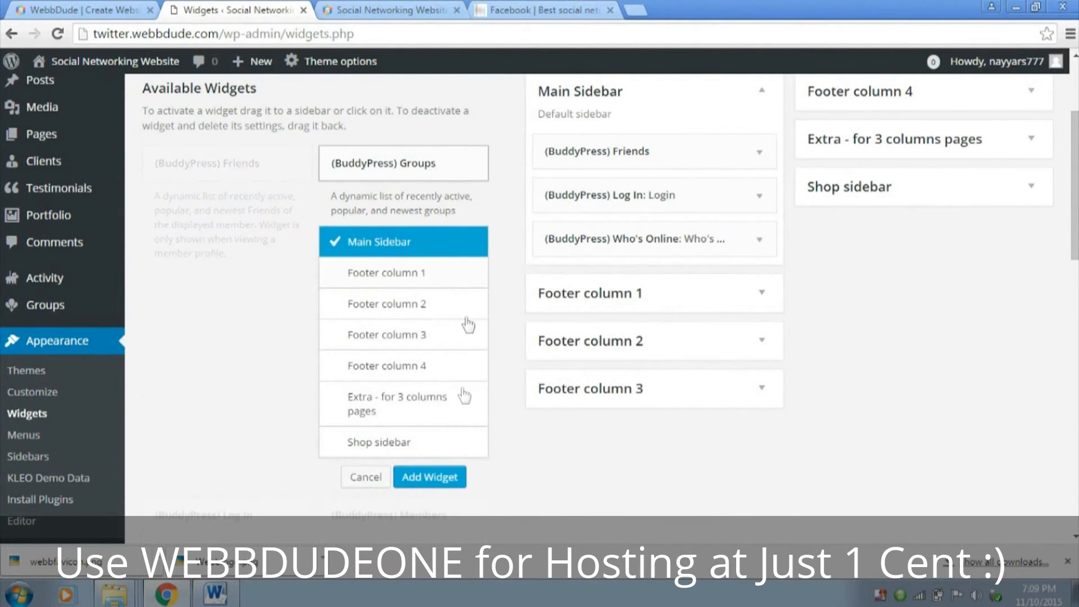
left_click(437, 482)
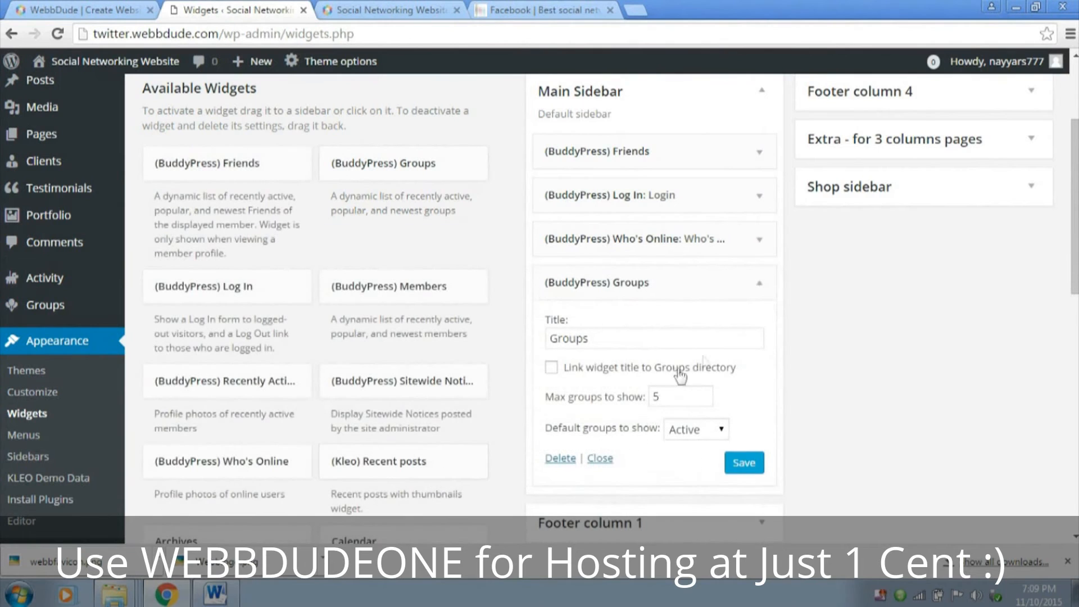
double_click(675, 399)
left_click(714, 430)
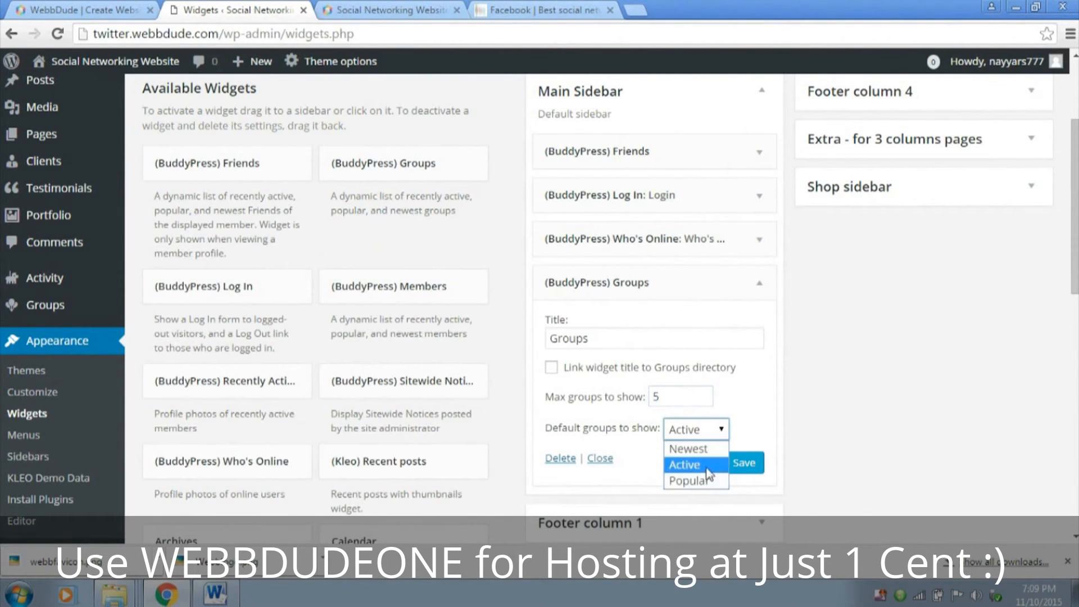
left_click(704, 482)
left_click(744, 463)
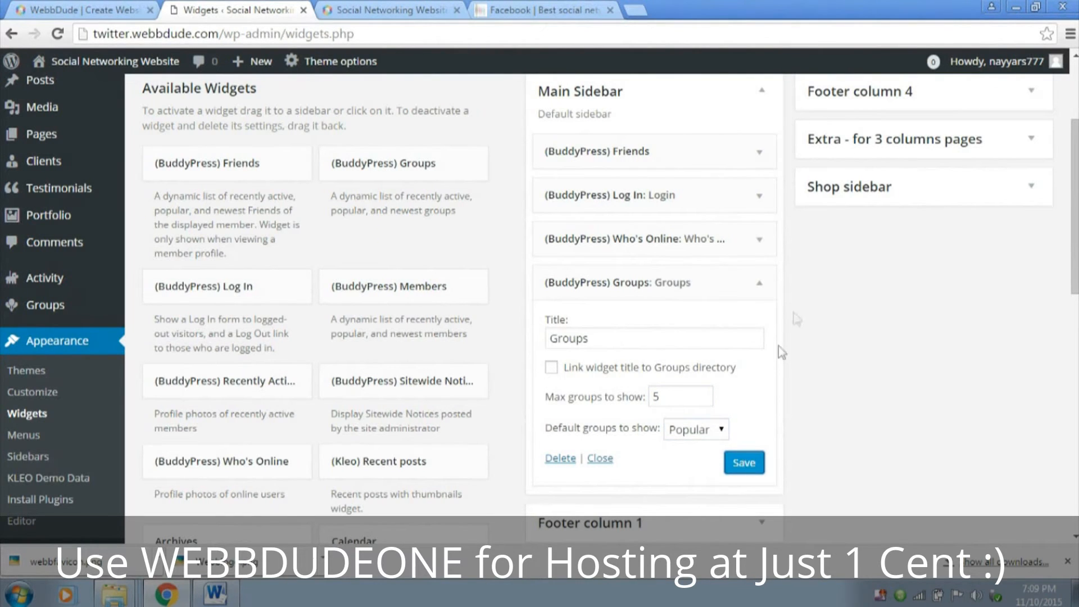
left_click(753, 282)
Reload the twitter.webbdude.com front page and examine the Login, Who's Online and Groups widgets in its sidebar
left_click(399, 10)
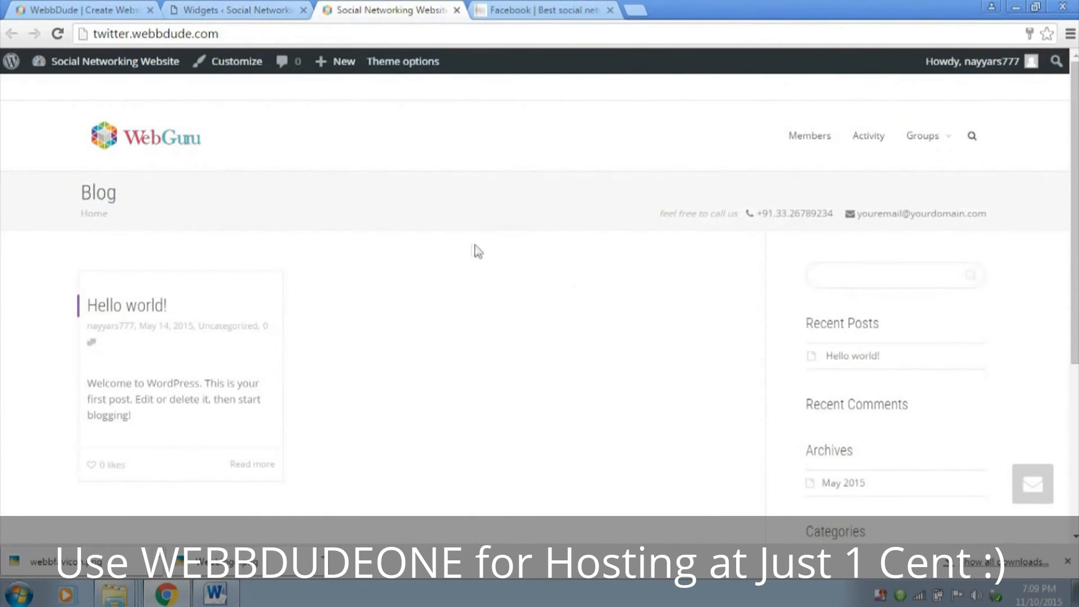
left_click(59, 35)
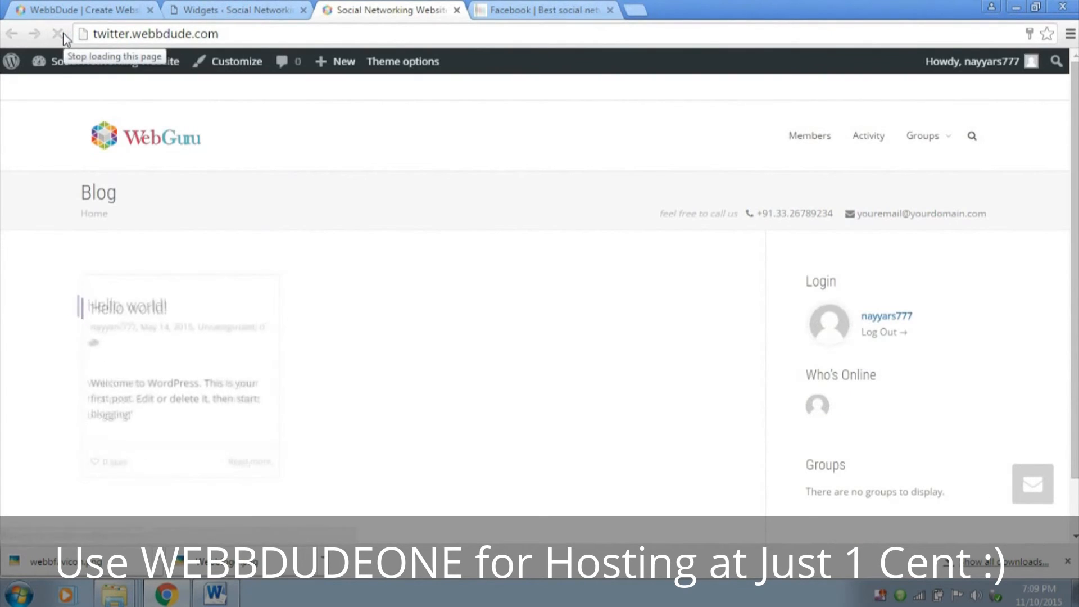
scroll(466, 247, "down", 2)
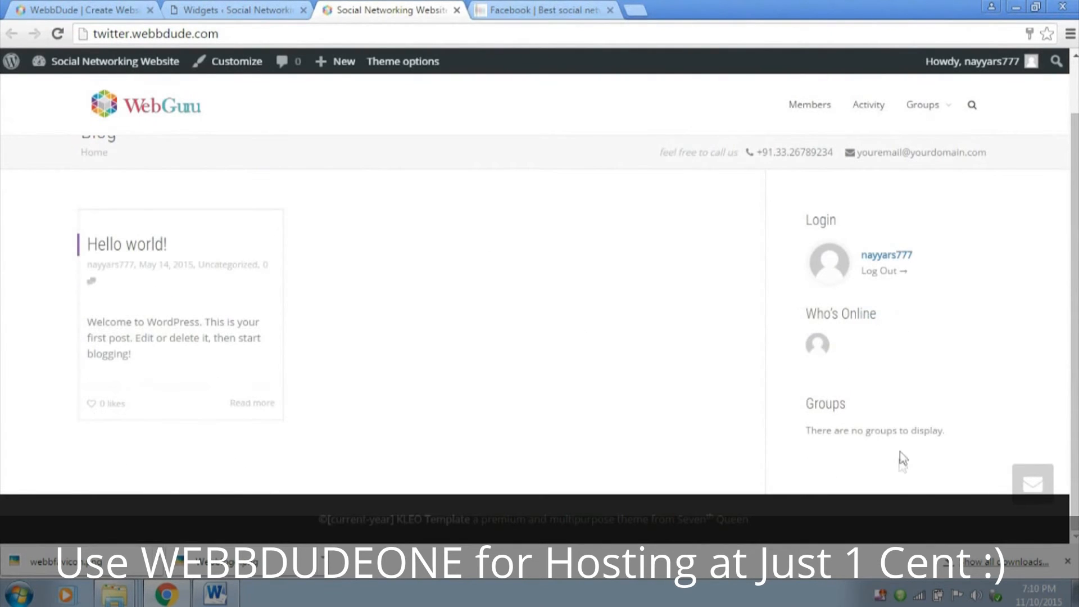
left_click_drag(809, 403, 847, 403)
left_click_drag(863, 316, 878, 319)
left_click(871, 337)
left_click_drag(815, 425, 979, 431)
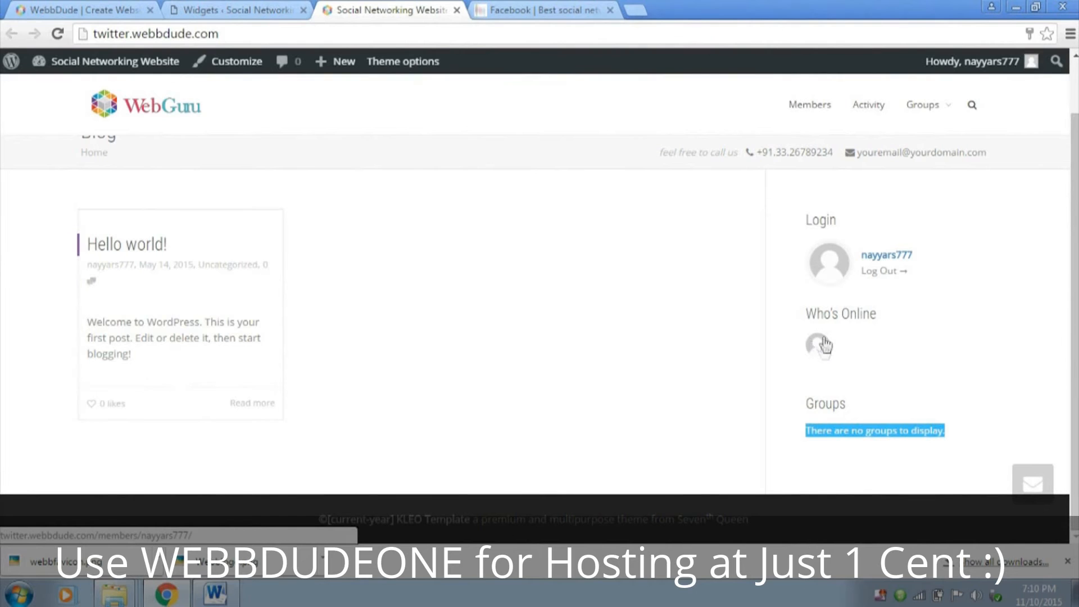
scroll(823, 350, "up", 1)
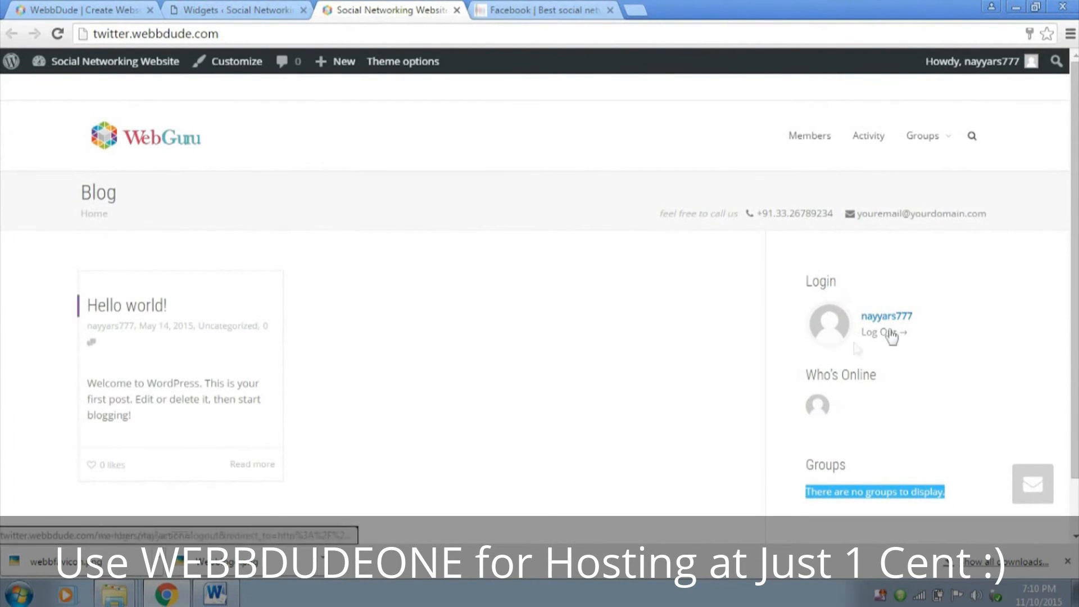
left_click(902, 278)
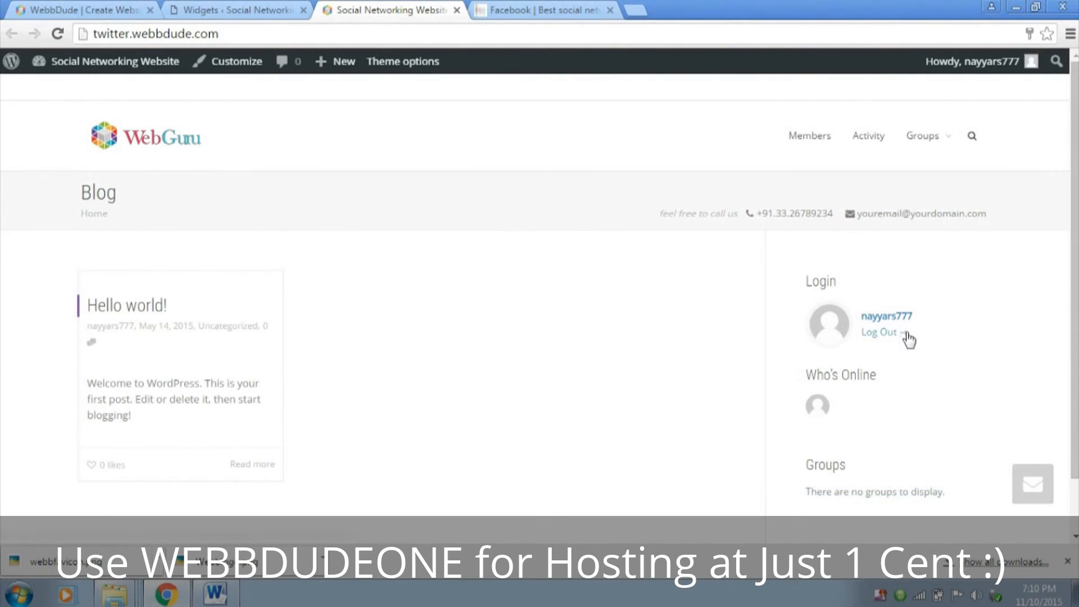
left_click(136, 148)
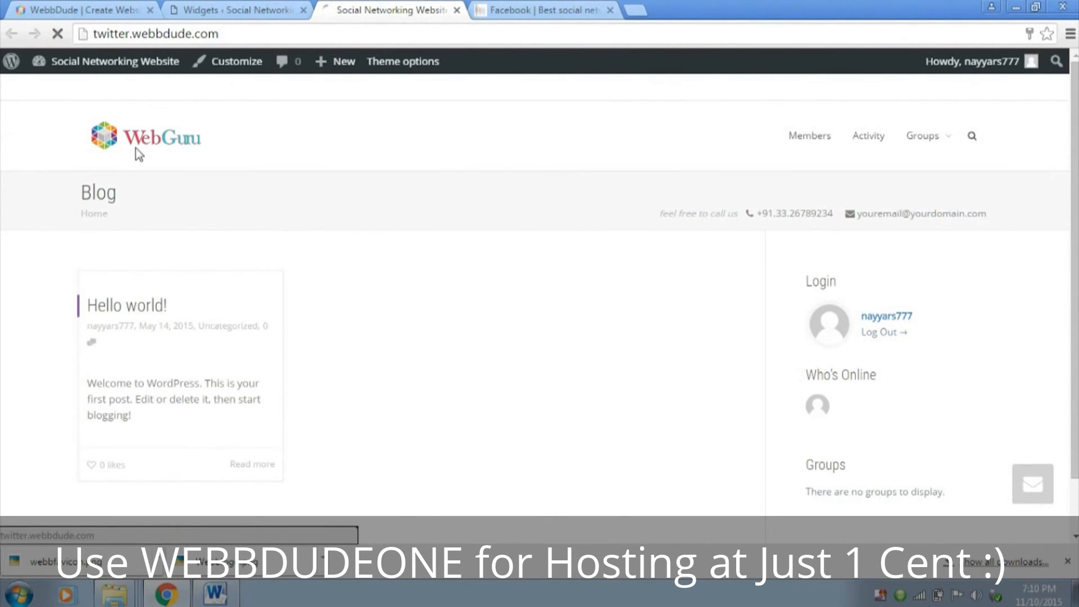
left_click(222, 10)
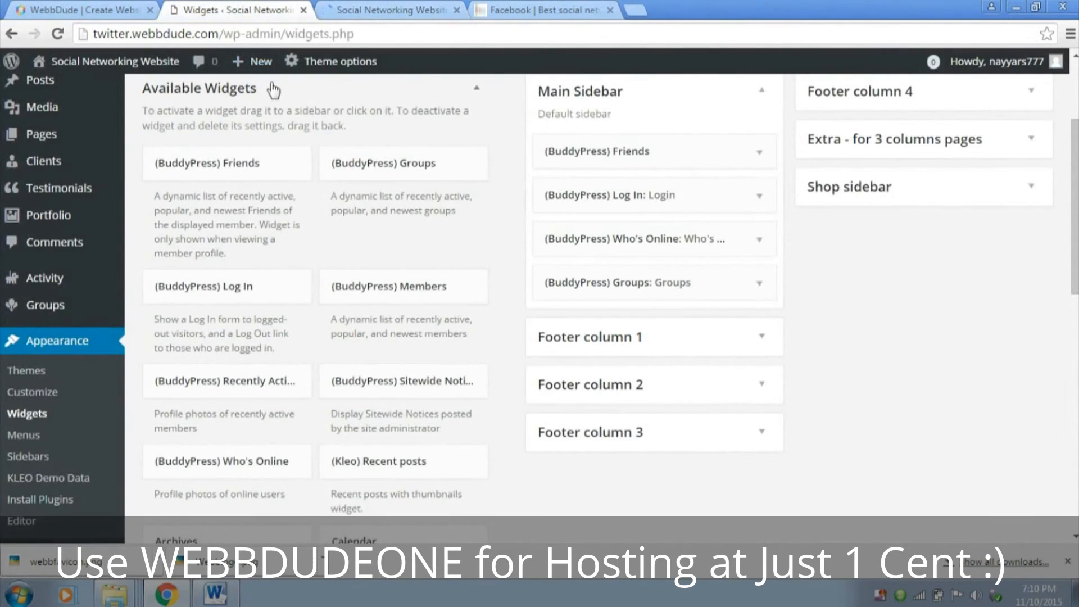
left_click(388, 10)
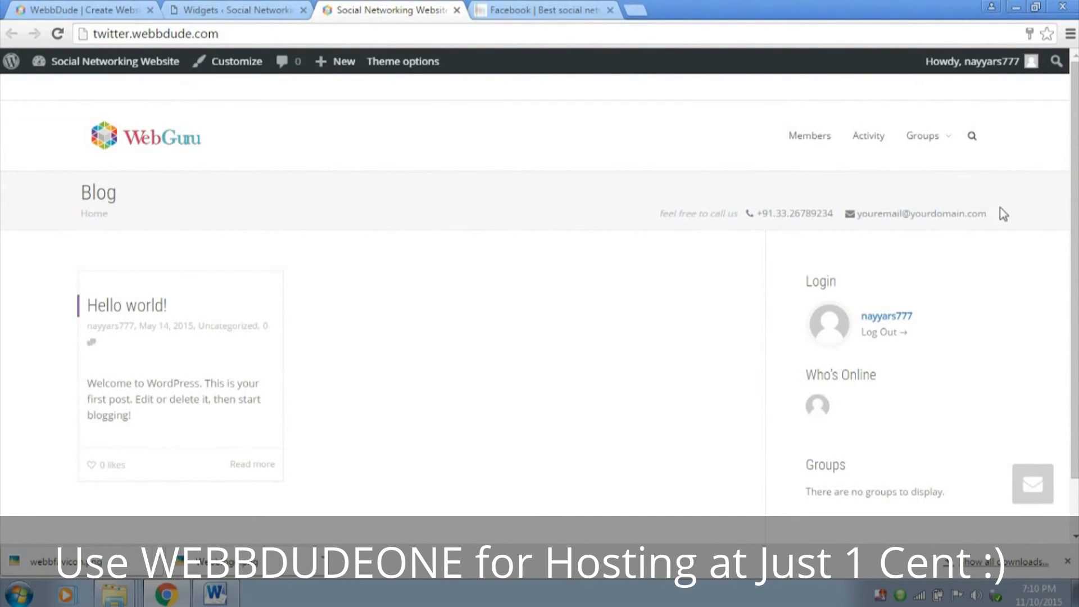
Return to the admin dashboard, open the users' Profile Fields page and review the Base (Primary) field group
left_click(236, 10)
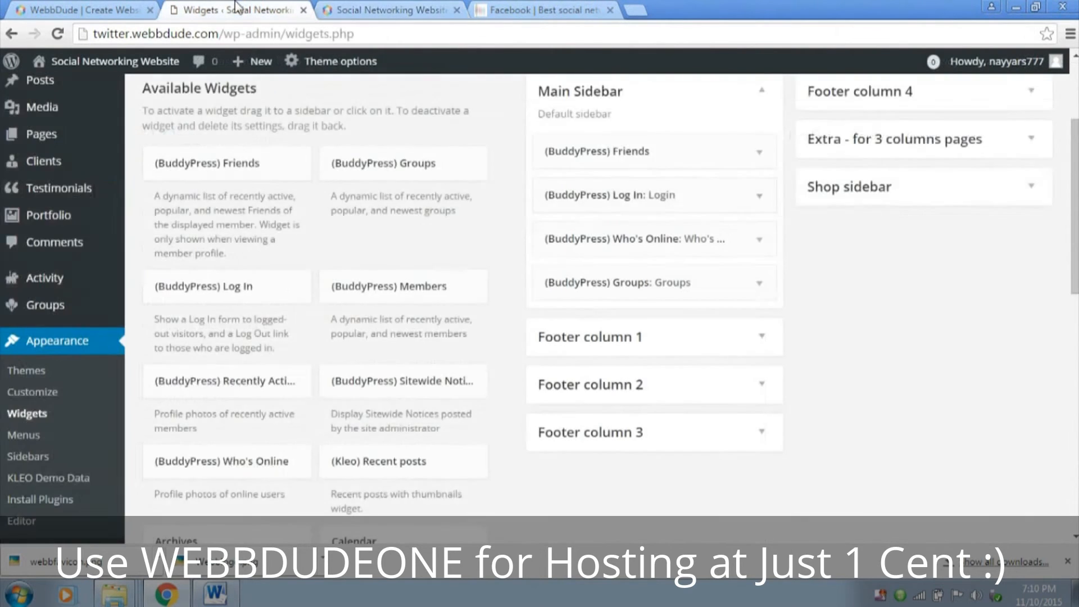
scroll(64, 411, "down", 3)
mouse_move(64, 412)
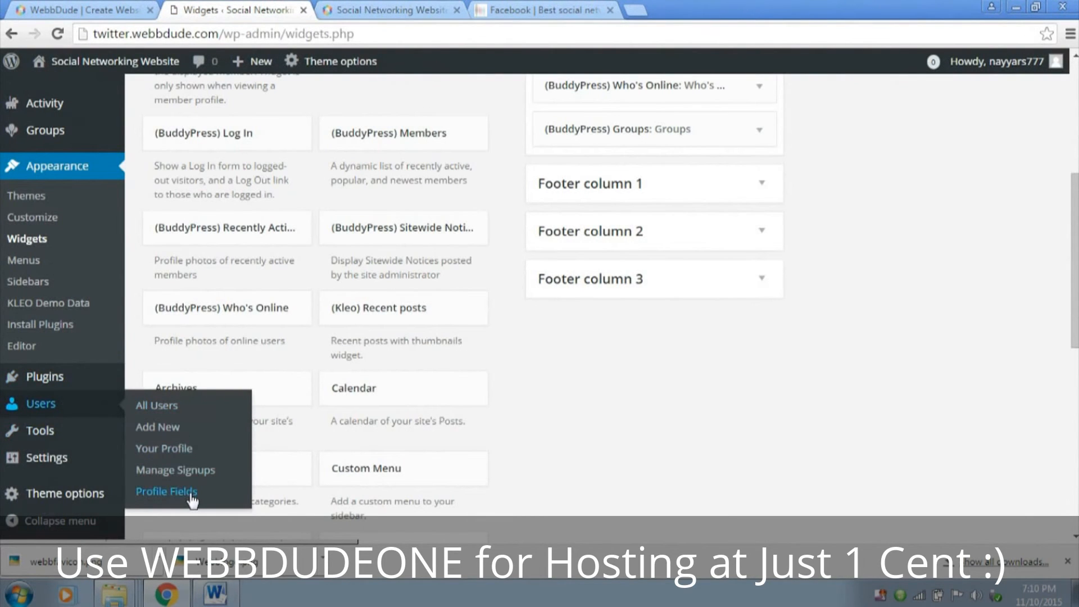
left_click(190, 494)
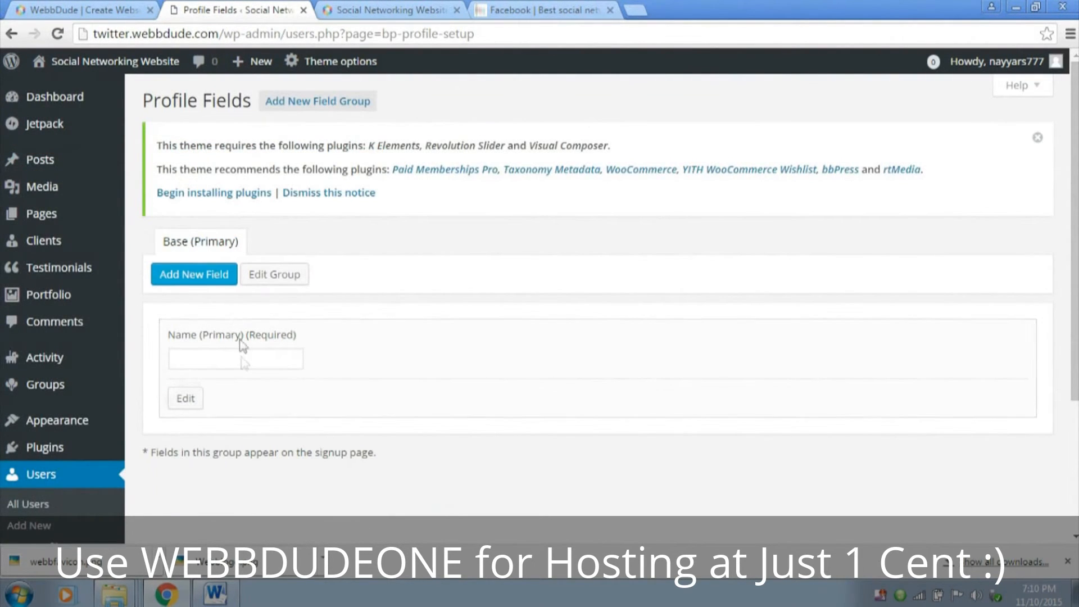
left_click(241, 357)
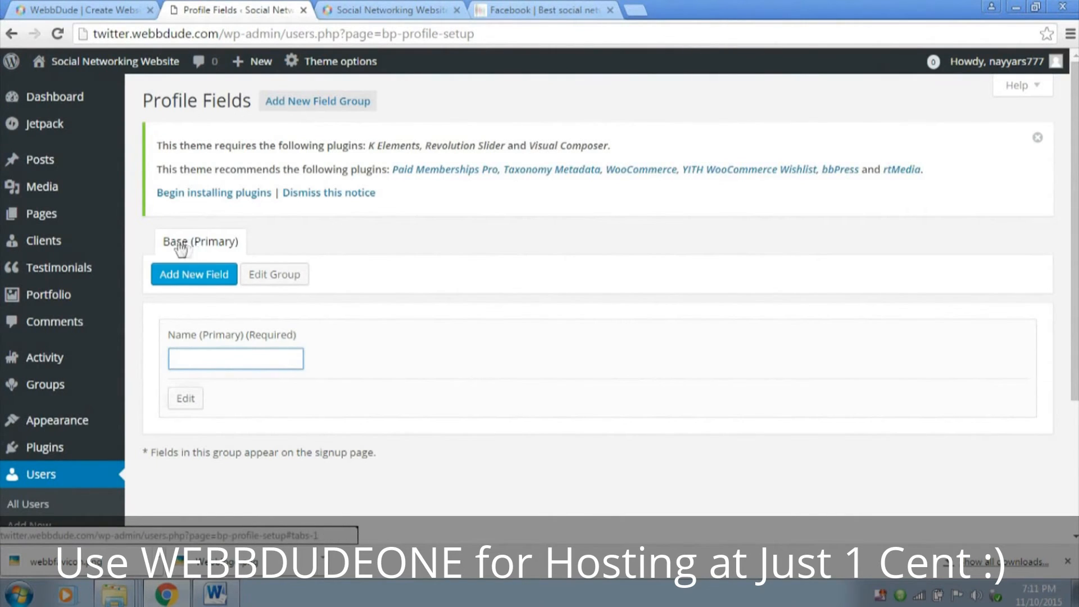
left_click_drag(167, 241, 179, 242)
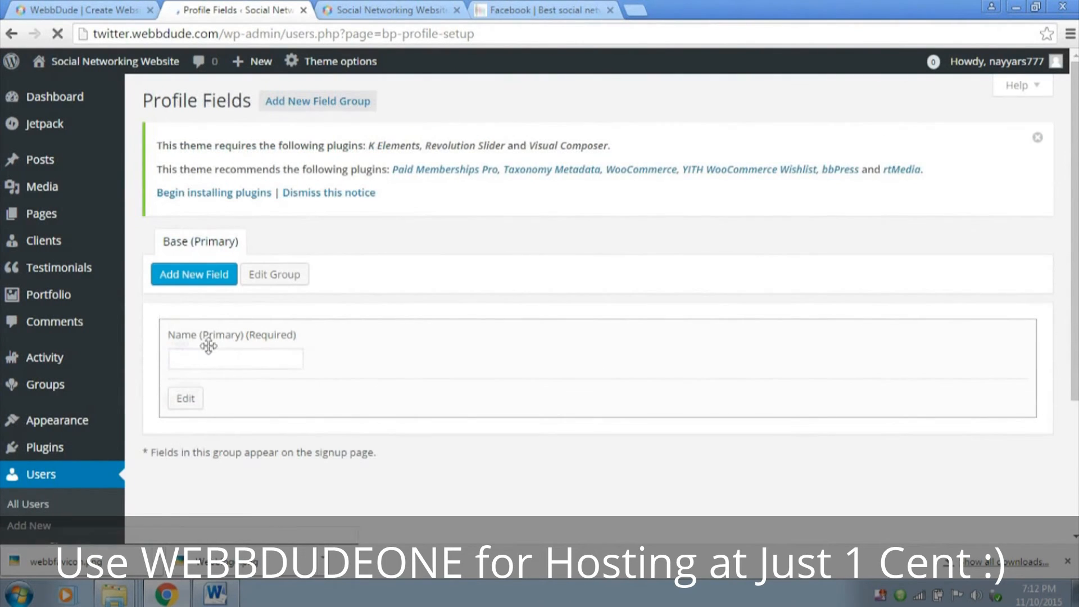
Add a new field to the Base (Primary) group named Date of Birth, with the description "Please provide your date of birth"
left_click(175, 279)
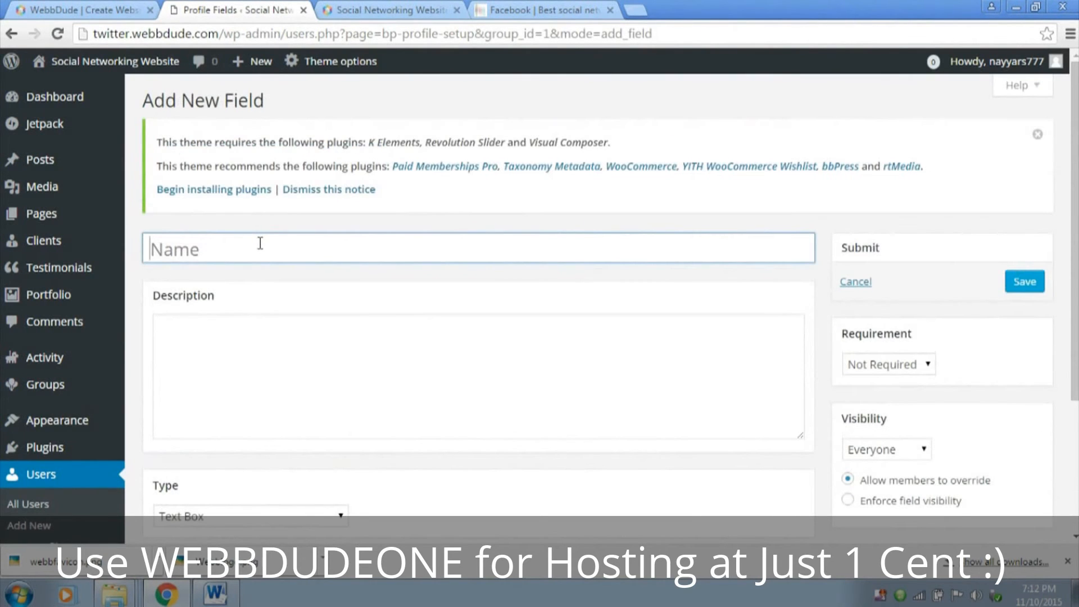
left_click(261, 244)
type("Date of Birth")
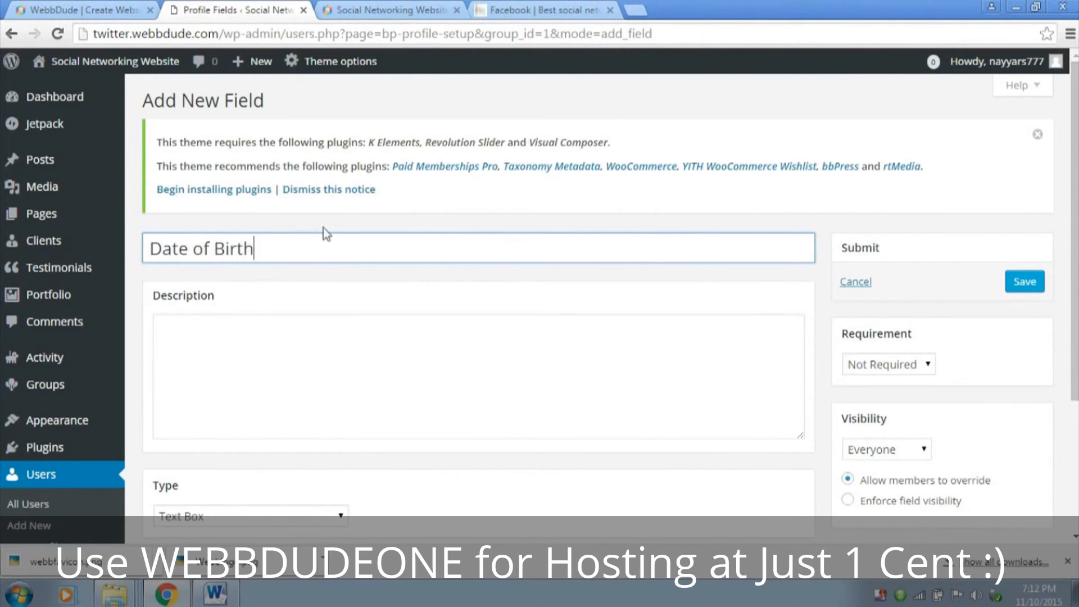
left_click(321, 370)
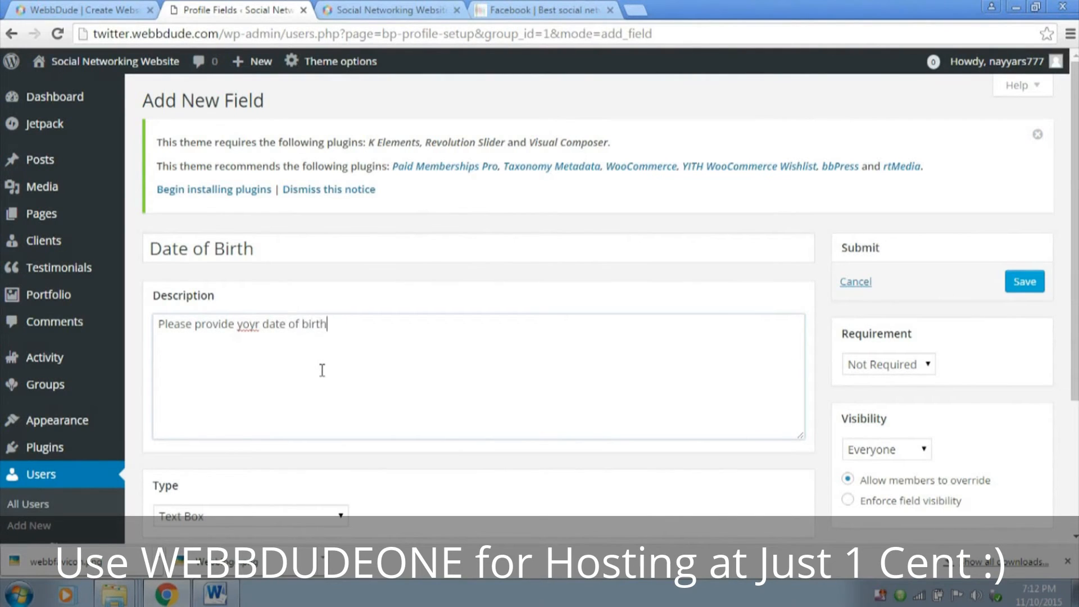
key("BackSpace")
type("u")
Set the Date of Birth field's type to Date Selector and check its visibility options, keeping Everyone
scroll(407, 344, "down", 3)
left_click(218, 360)
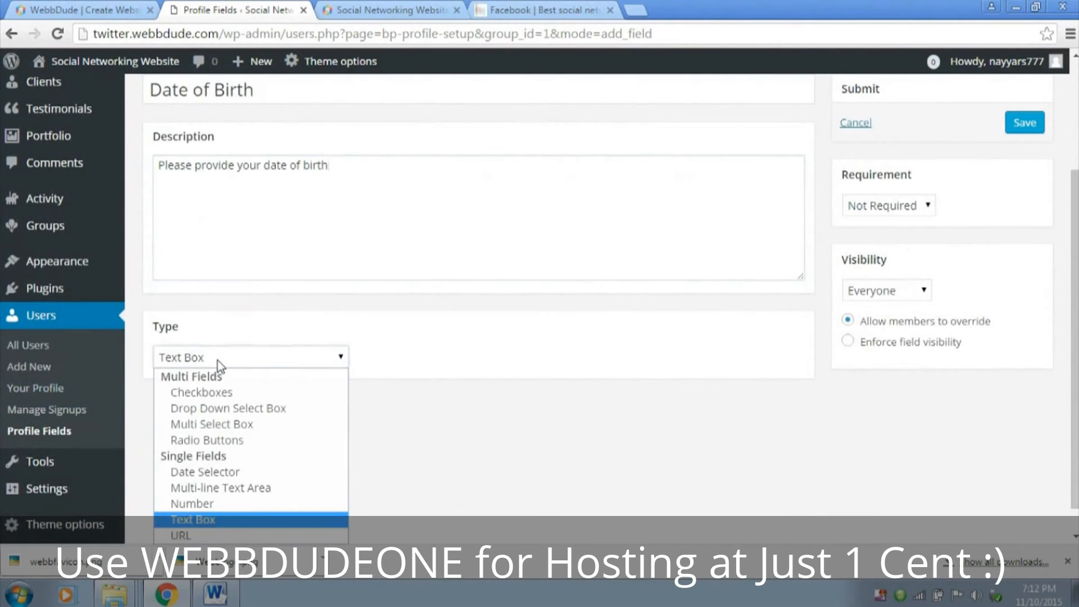
left_click(233, 472)
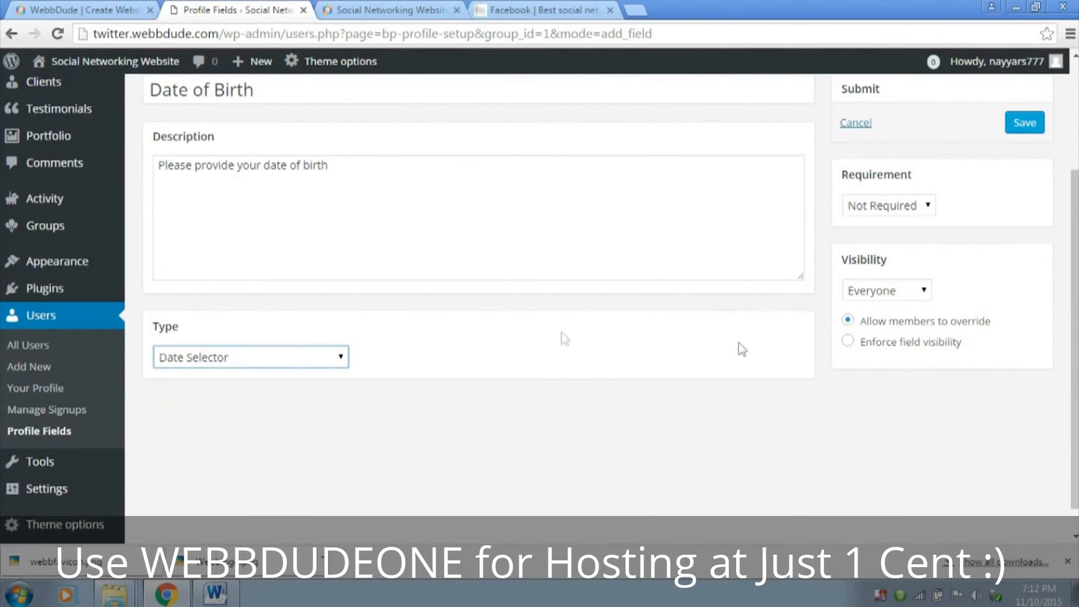
left_click(877, 297)
left_click(878, 298)
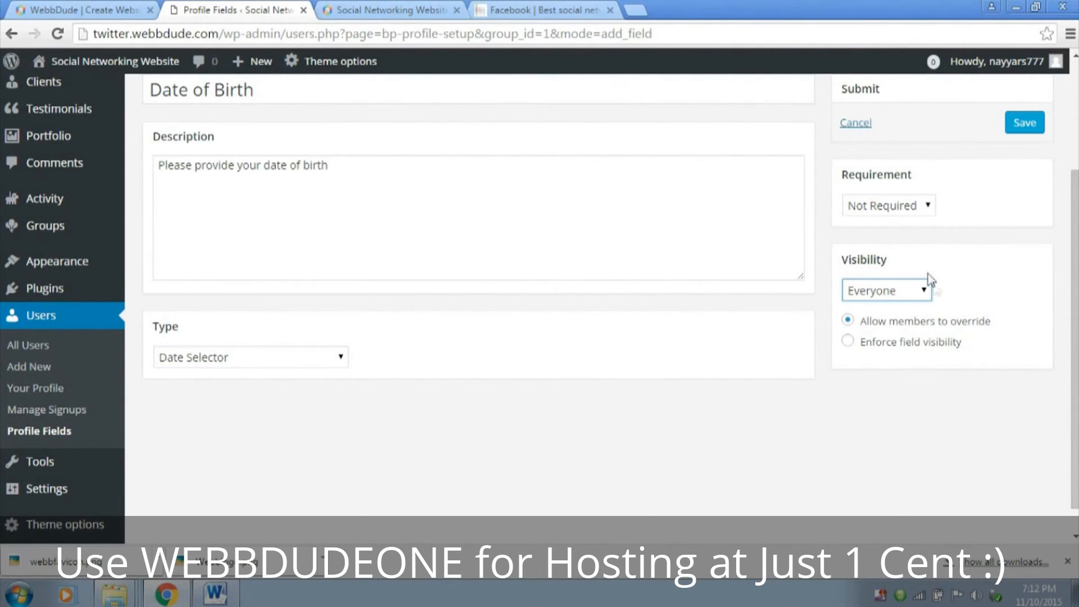
left_click(924, 291)
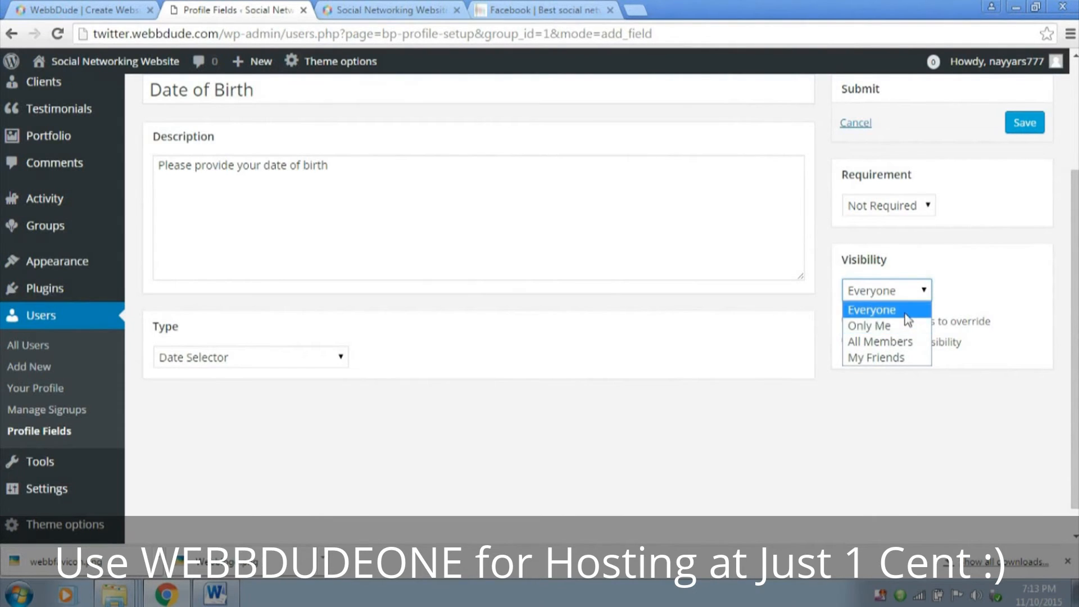
left_click(905, 311)
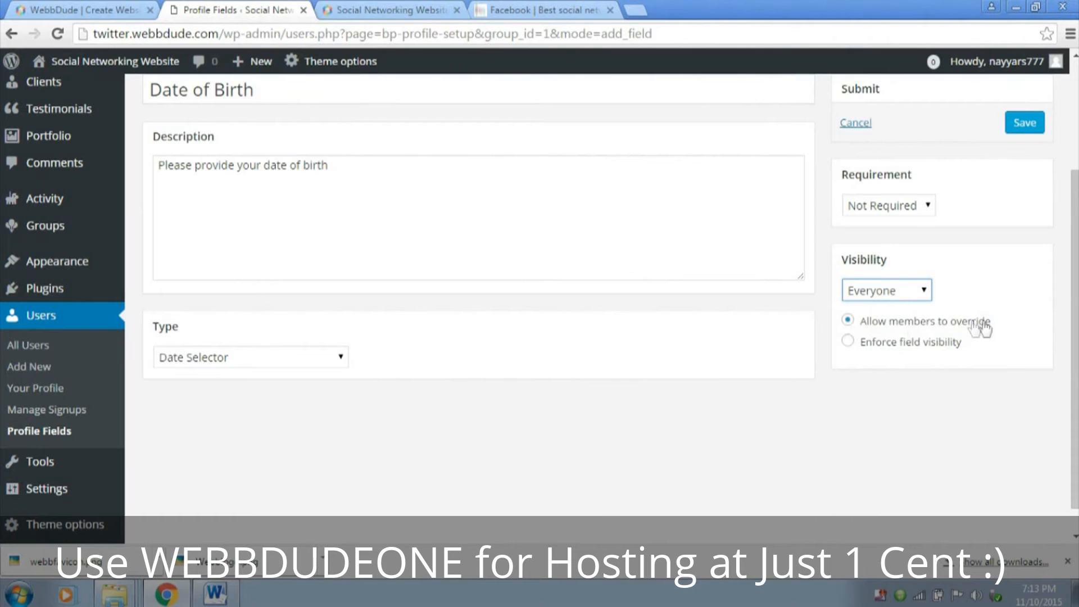
left_click(889, 292)
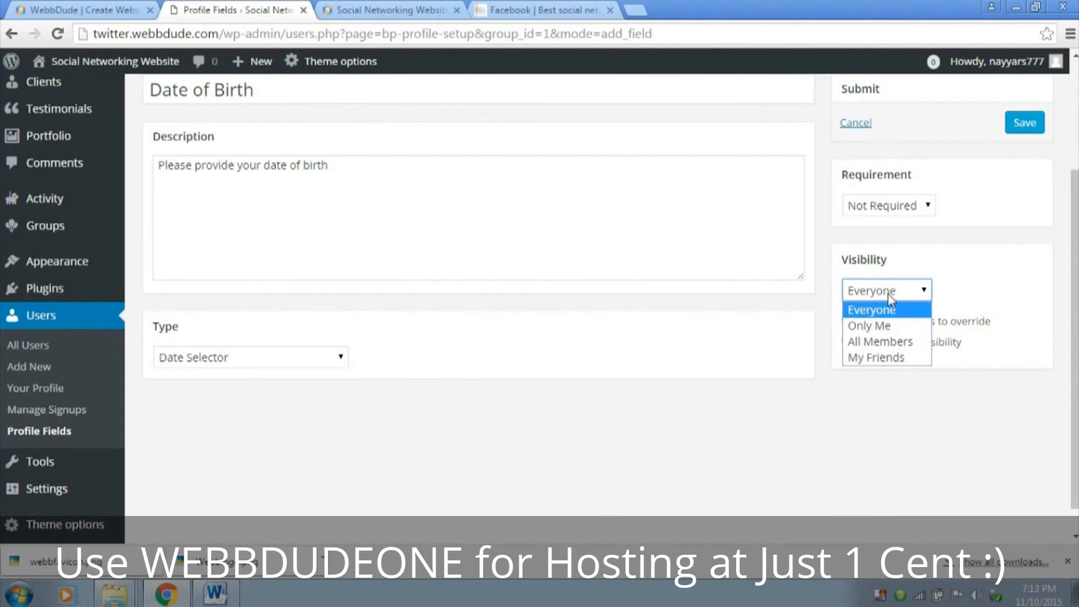
left_click(889, 295)
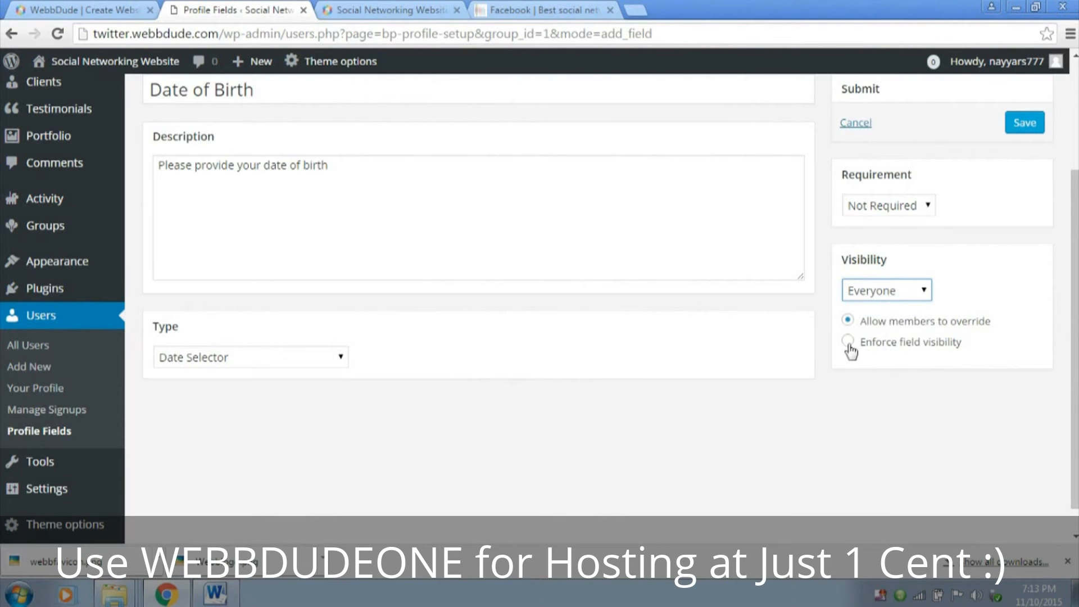
Set the Date of Birth field's requirement to Required and save the field
scroll(930, 307, "up", 3)
left_click(920, 365)
left_click(887, 401)
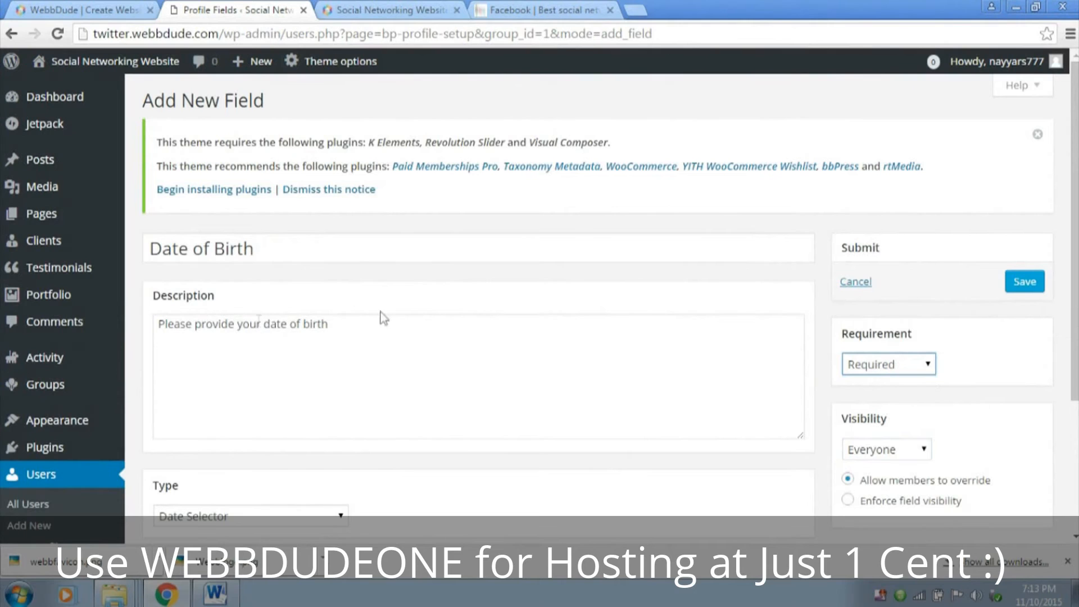
left_click(917, 365)
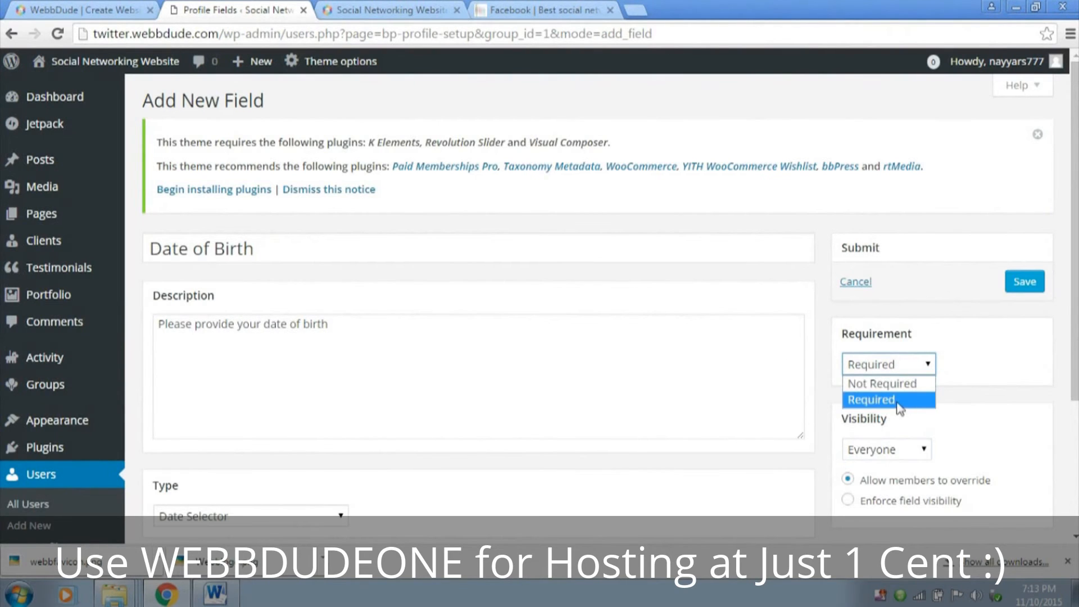
left_click(899, 409)
left_click(893, 365)
left_click(915, 387)
left_click(899, 364)
left_click(893, 399)
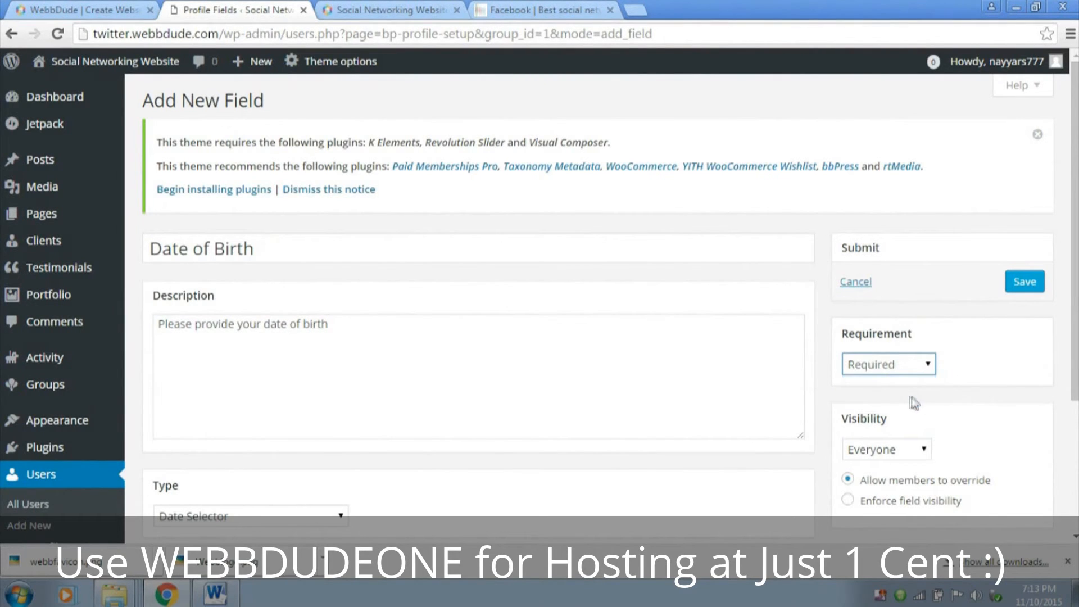
left_click(1028, 288)
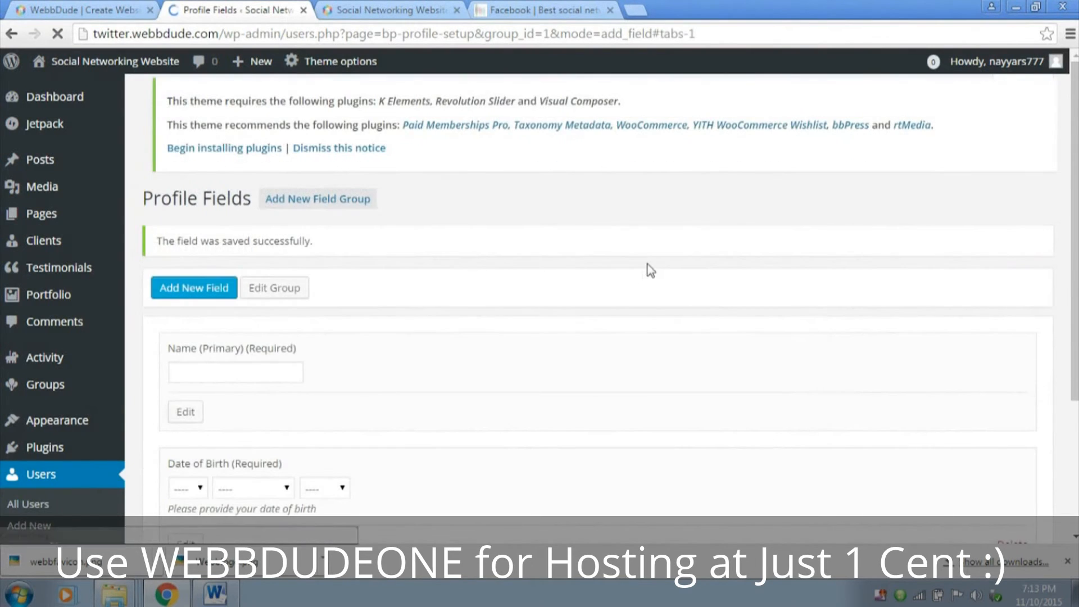
Review the fields of the Base (Primary) group and return to the admin dashboard
scroll(651, 269, "up", 3)
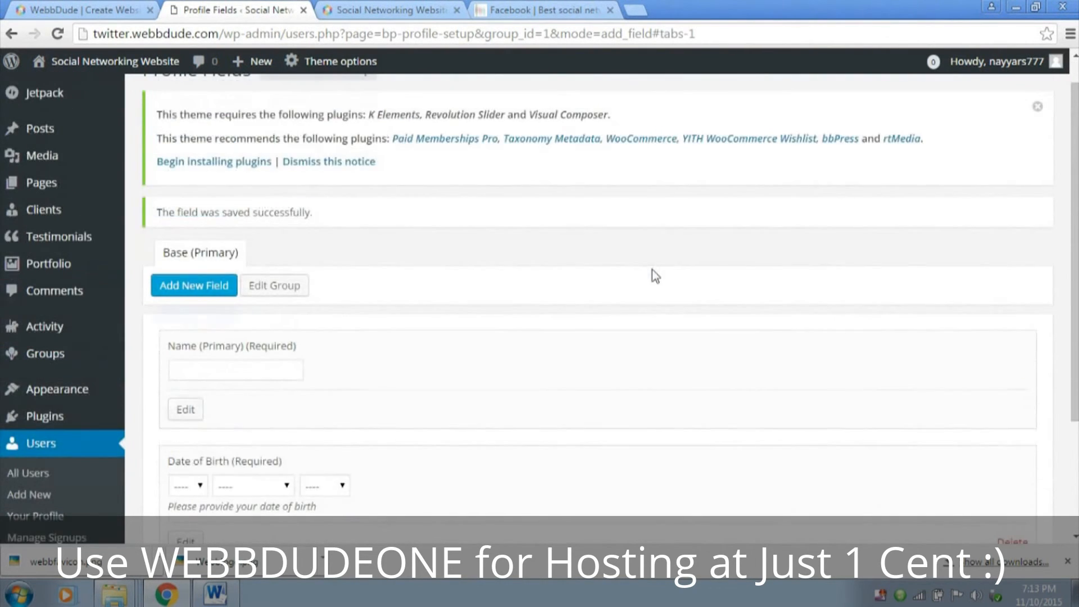
scroll(327, 325, "down", 3)
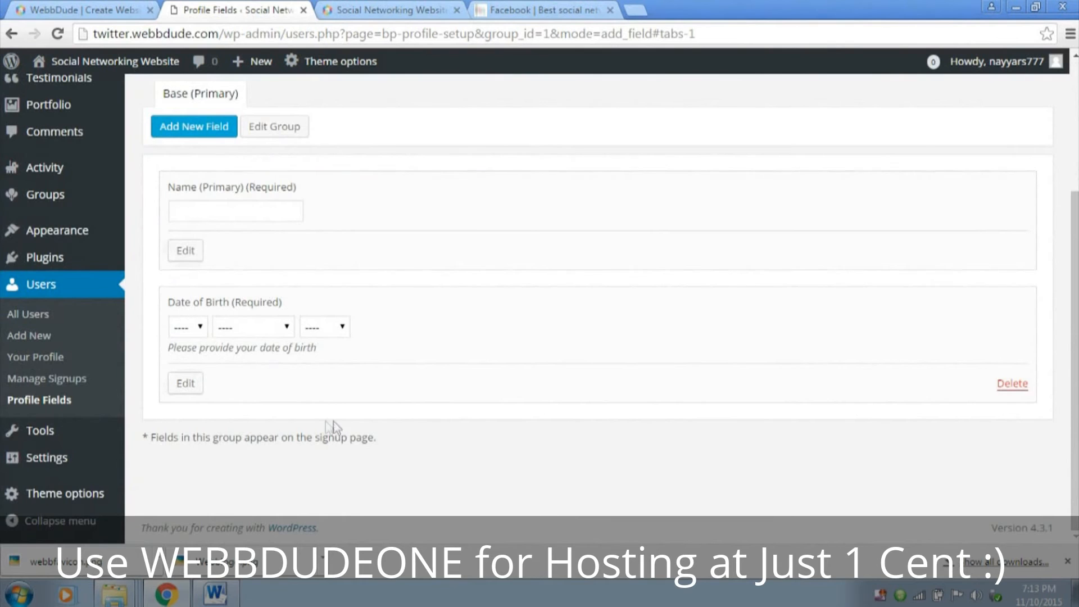
scroll(398, 362, "up", 3)
scroll(338, 292, "down", 1)
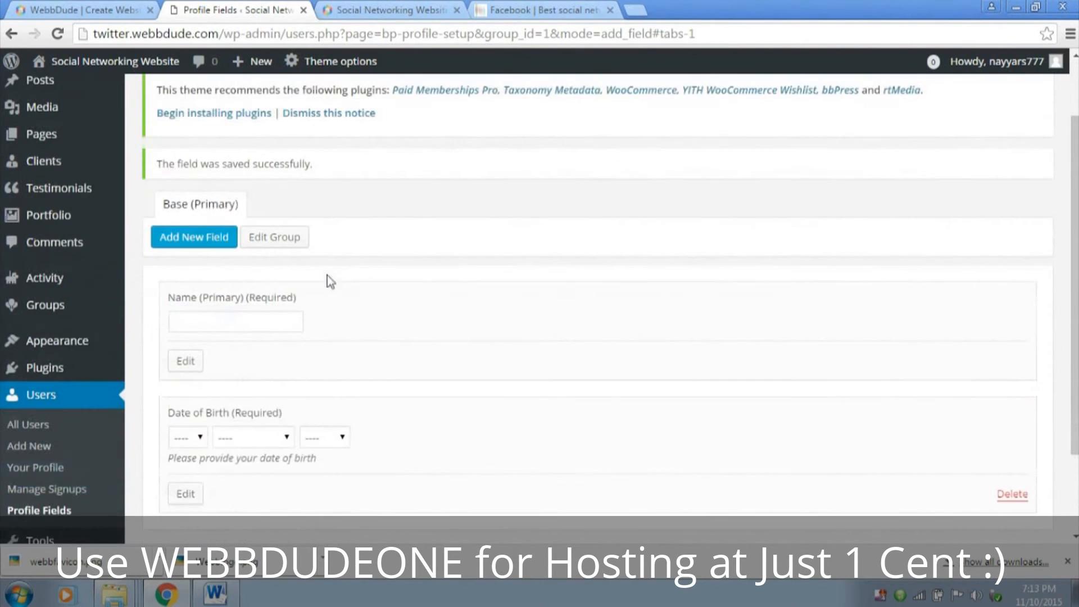
scroll(550, 370, "up", 1)
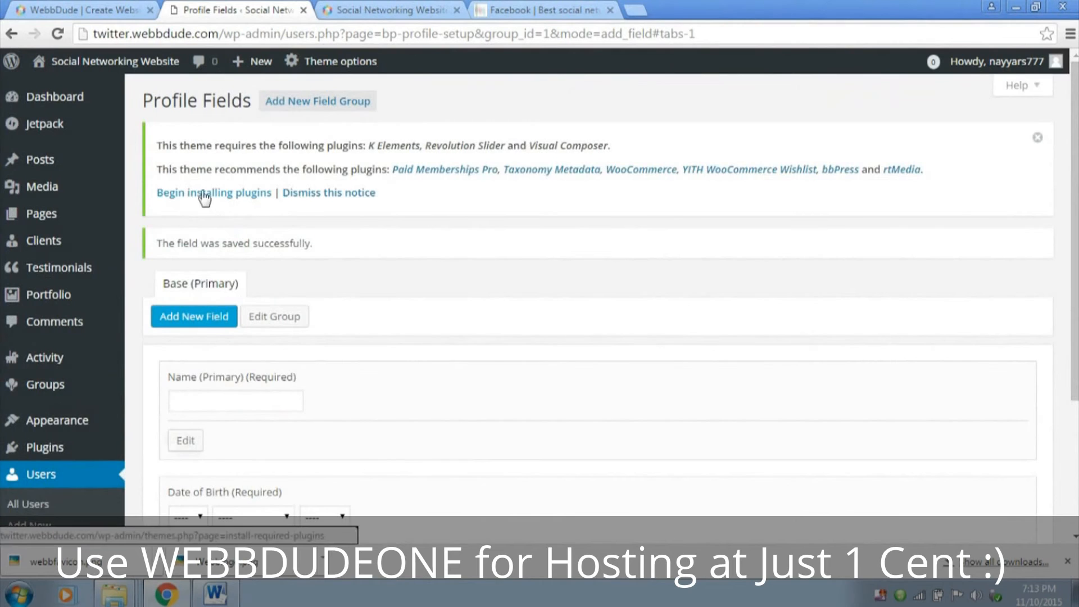
mouse_move(74, 106)
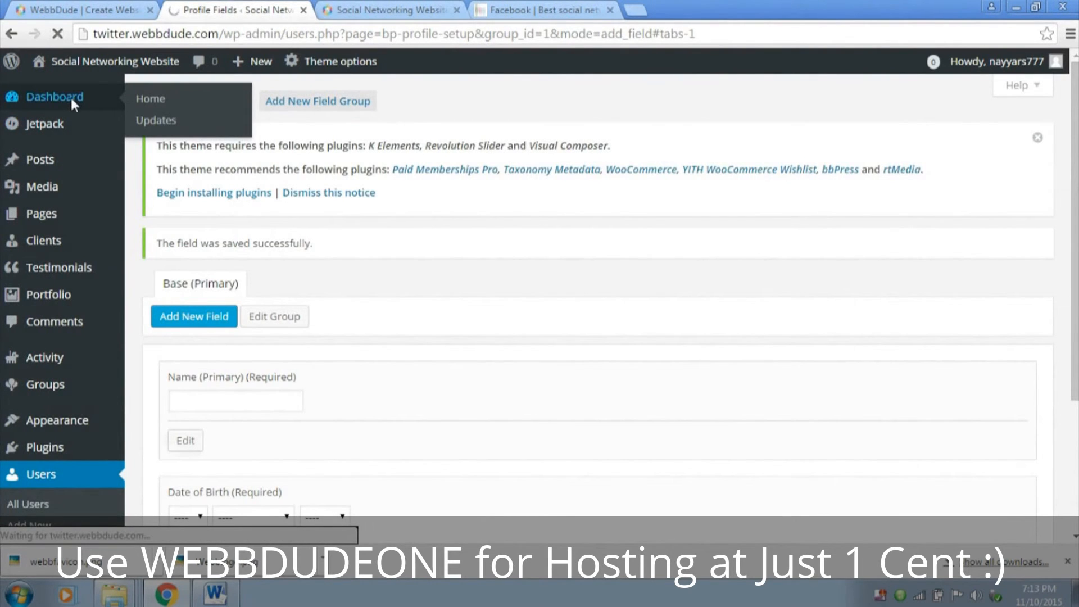
left_click(72, 99)
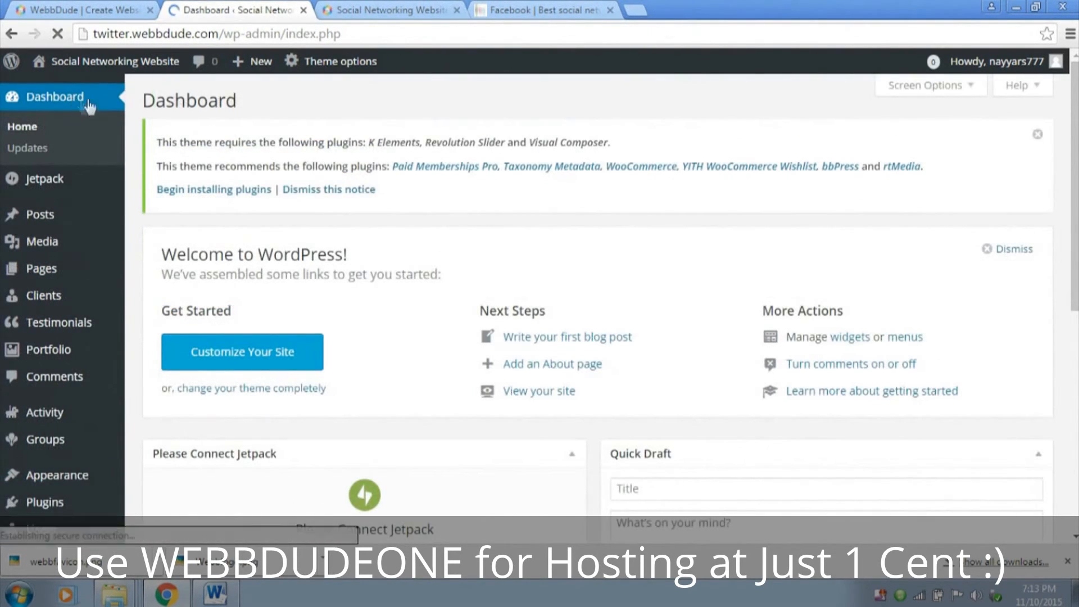
Switch to the twitter.webbdude.com front page and reload it
left_click(393, 9)
left_click(58, 34)
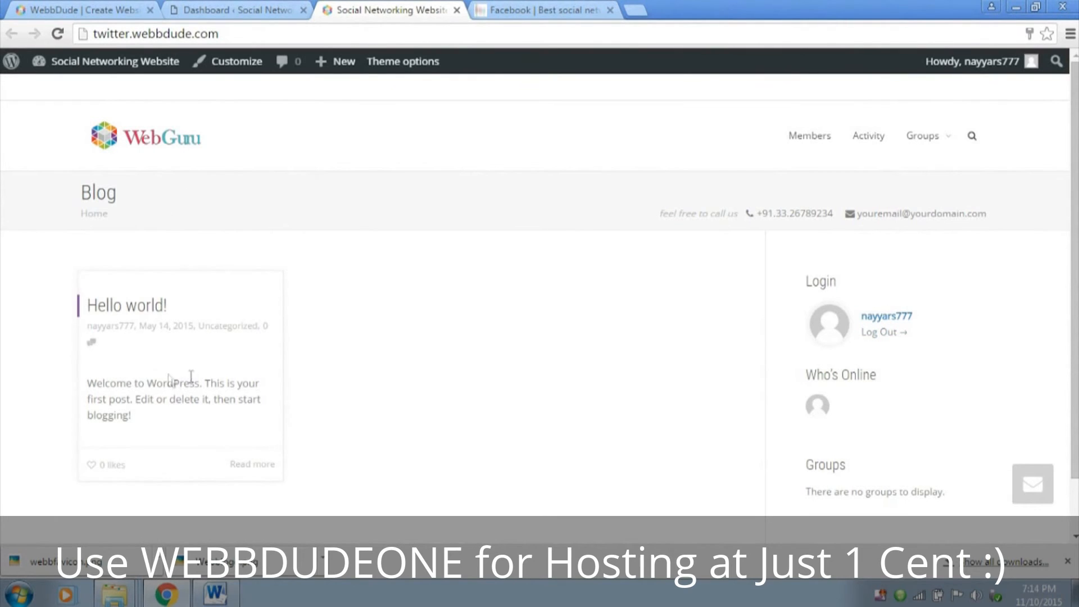
left_click(17, 594)
left_click(84, 484)
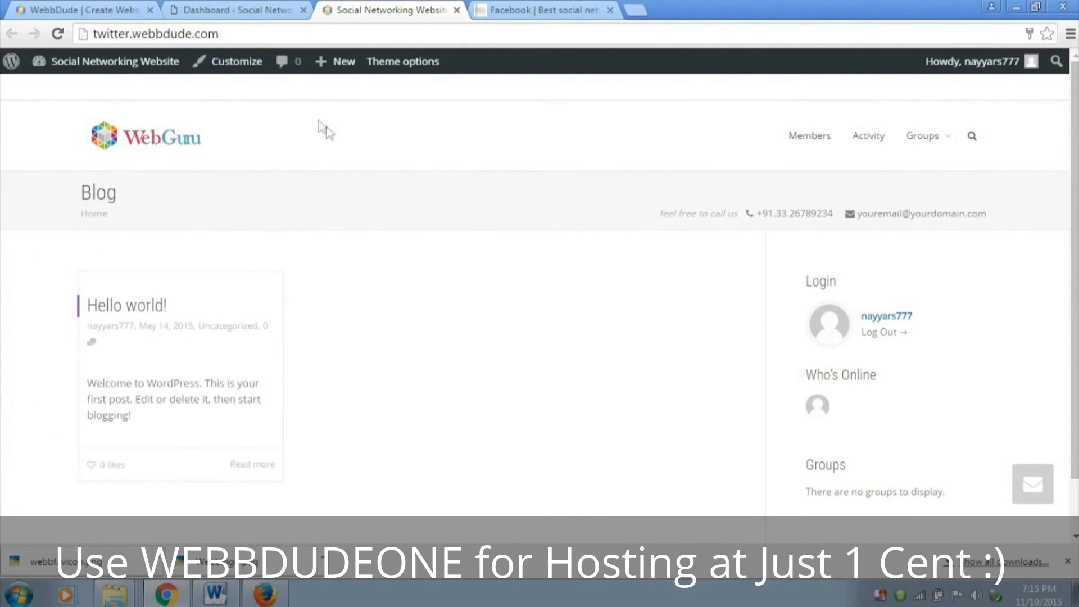
Open the site customizer and make the front page display a static page, choosing Register as the front page
left_click(242, 67)
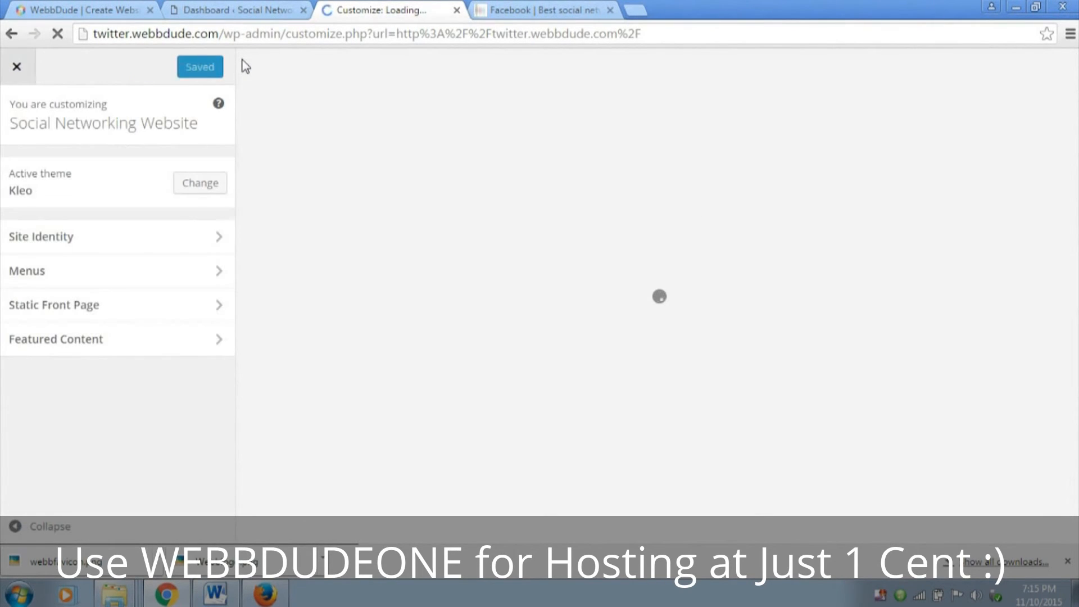
left_click(123, 309)
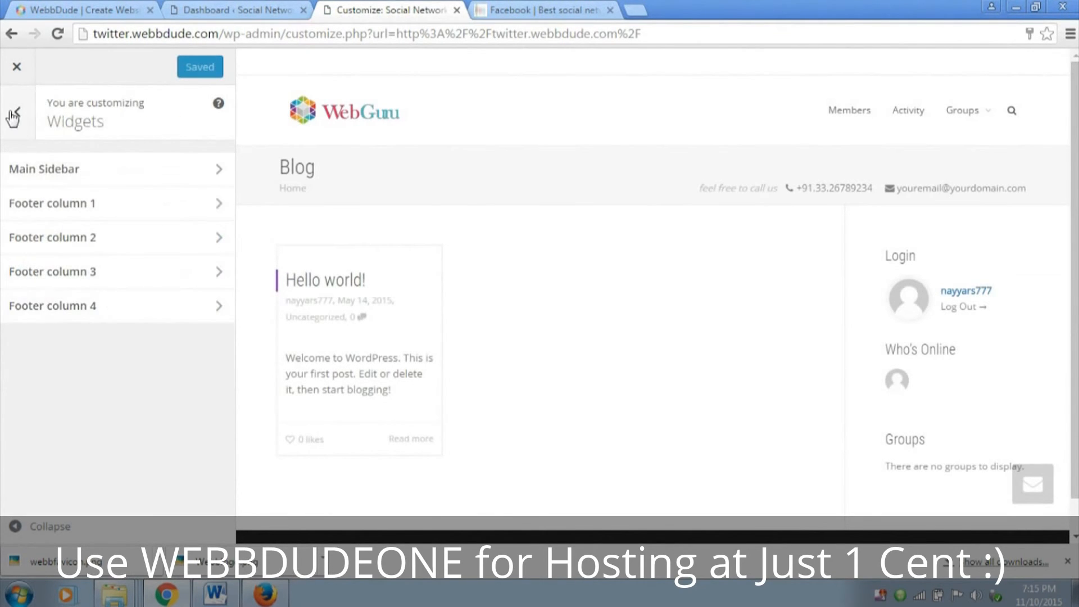
left_click(16, 115)
left_click(118, 335)
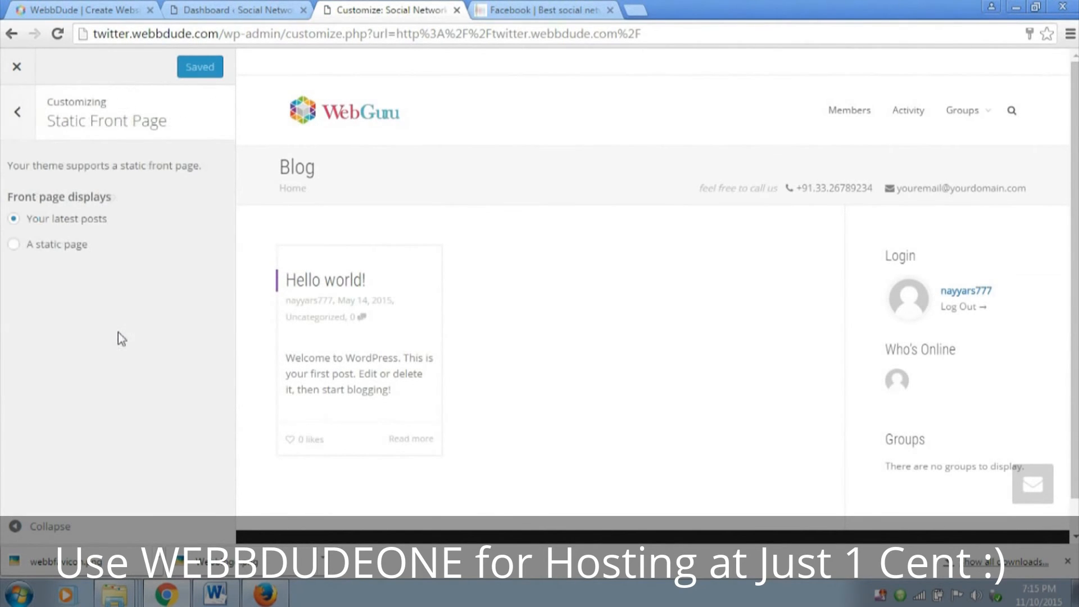
left_click(34, 248)
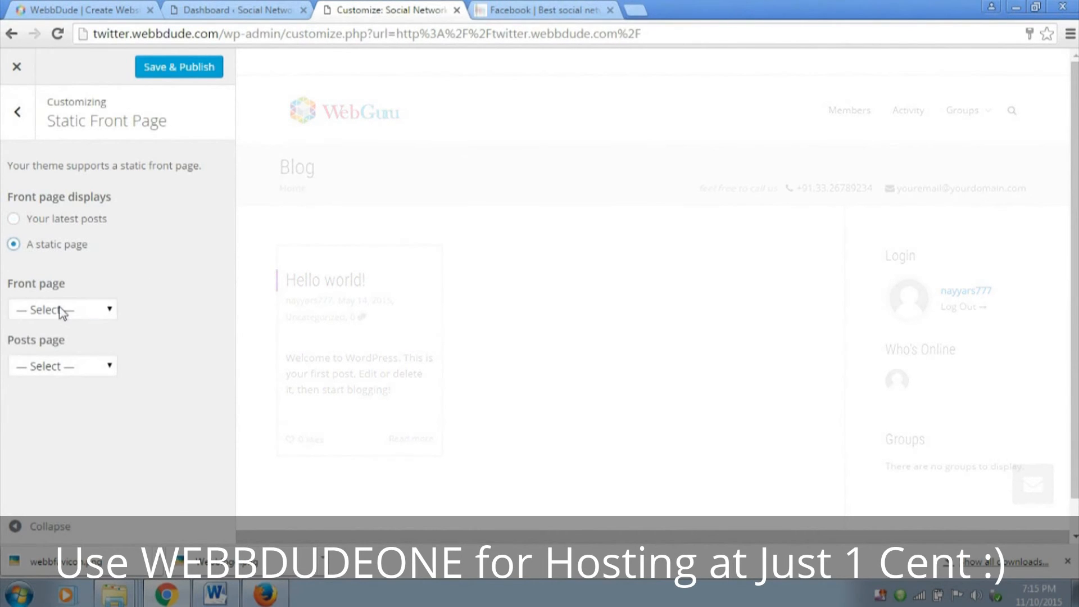
left_click(65, 310)
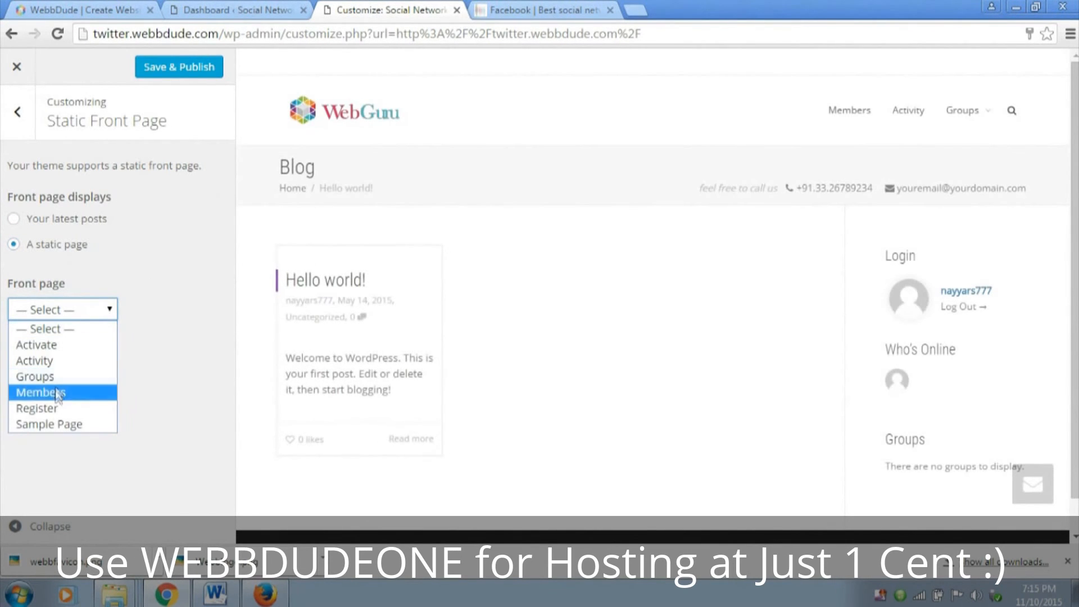
left_click(56, 409)
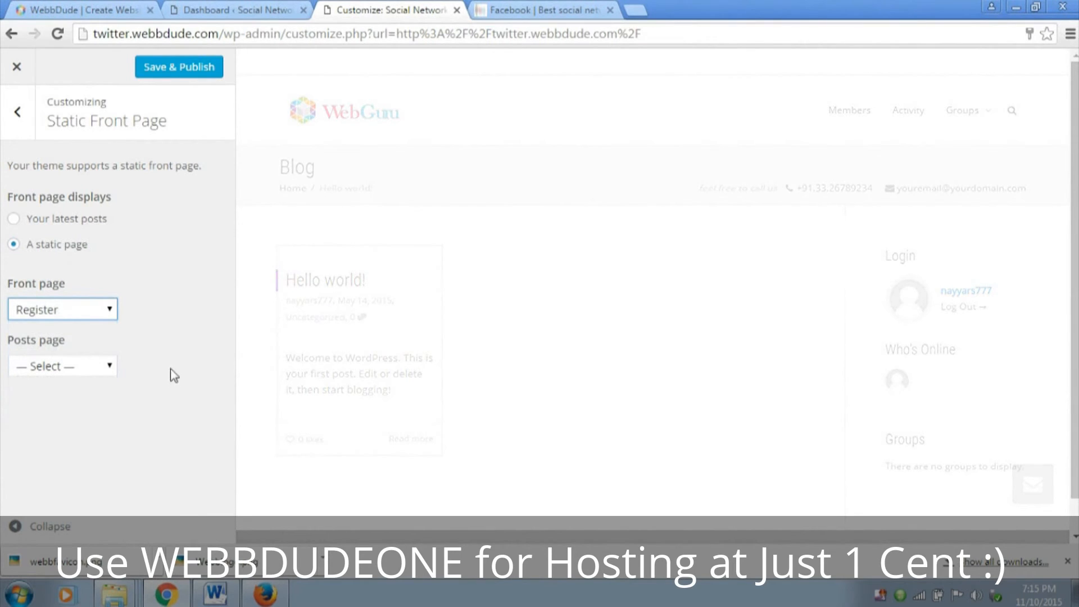
Choose Members as the posts page and publish the static front page settings
left_click(87, 366)
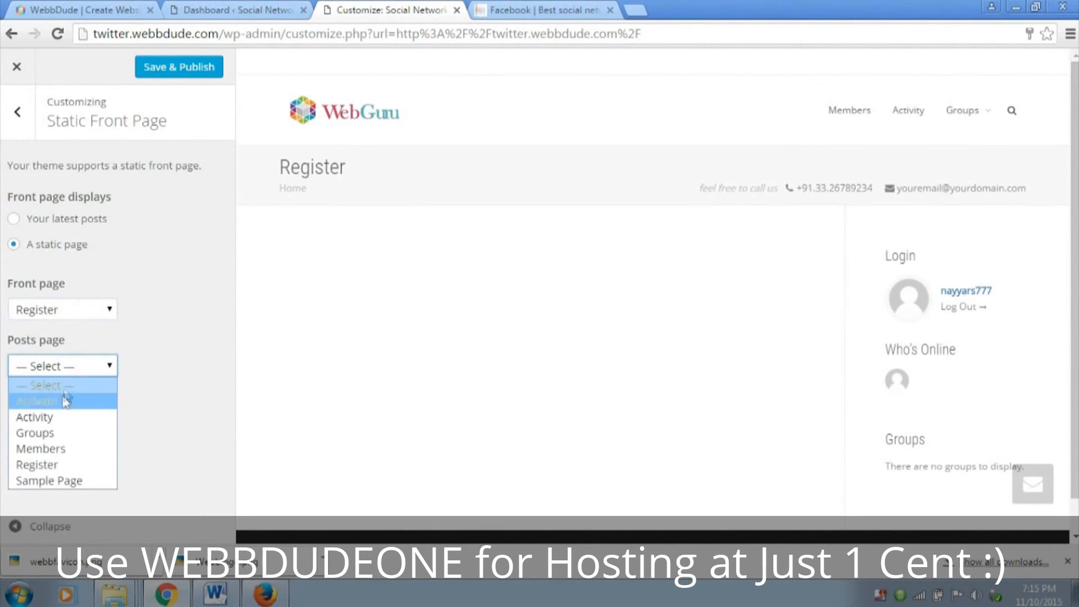
left_click(68, 451)
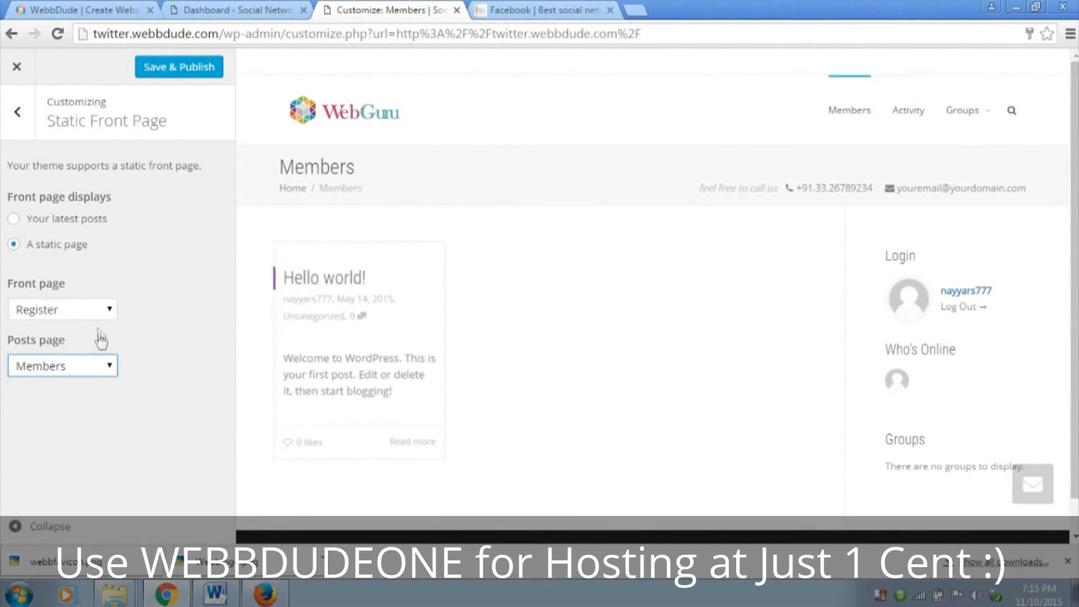
left_click(180, 68)
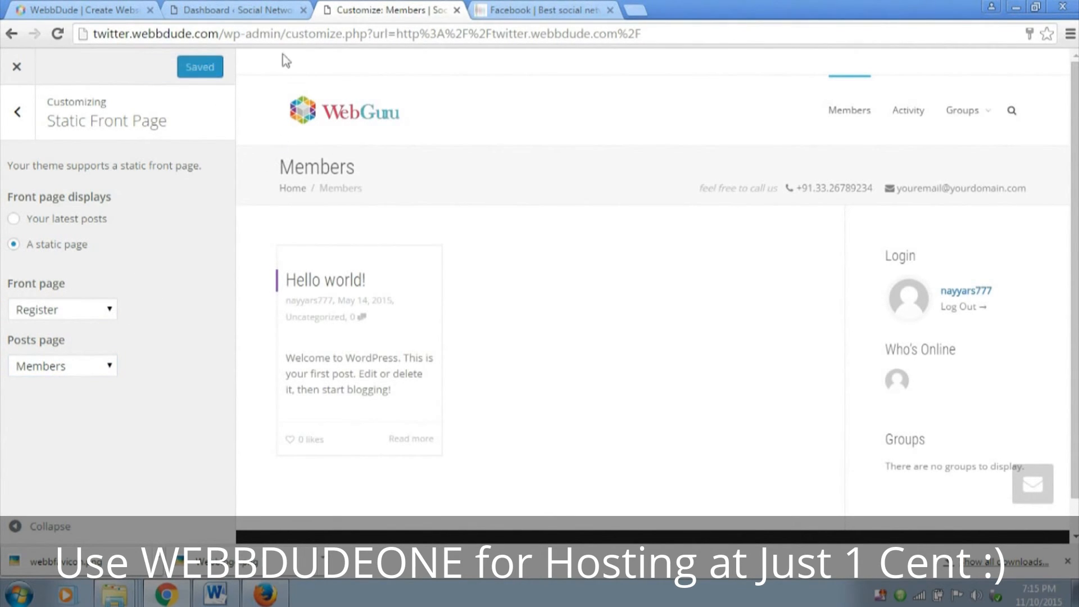
left_click(19, 594)
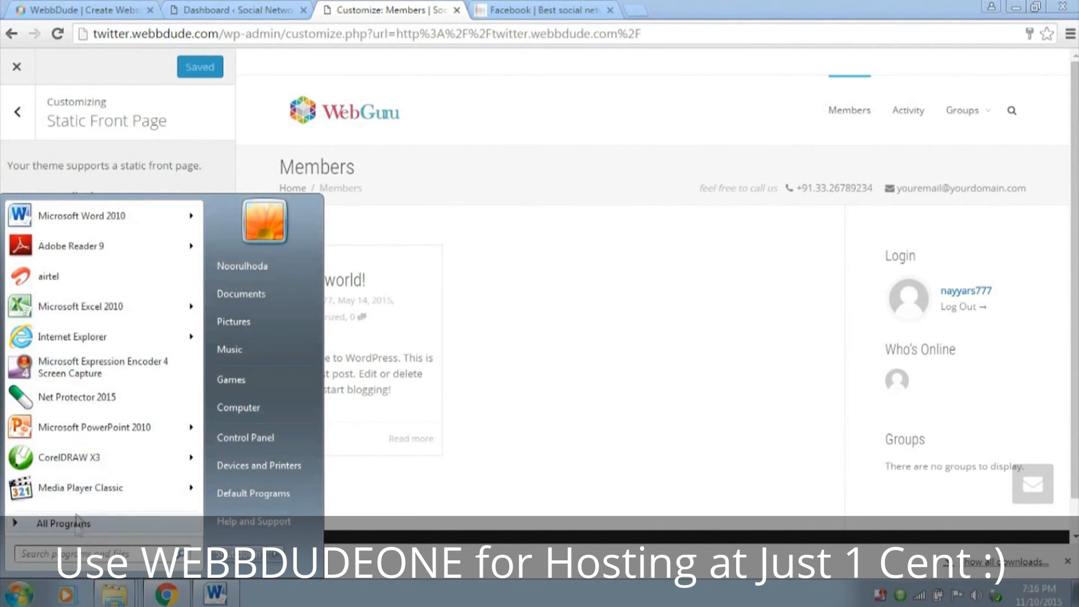
type("mozi")
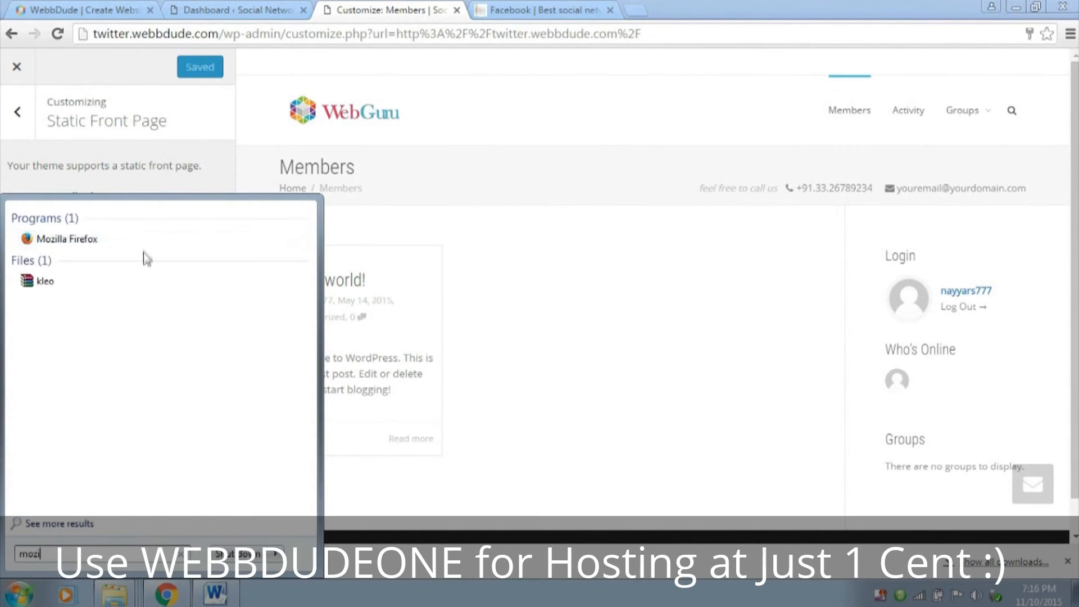
left_click(143, 242)
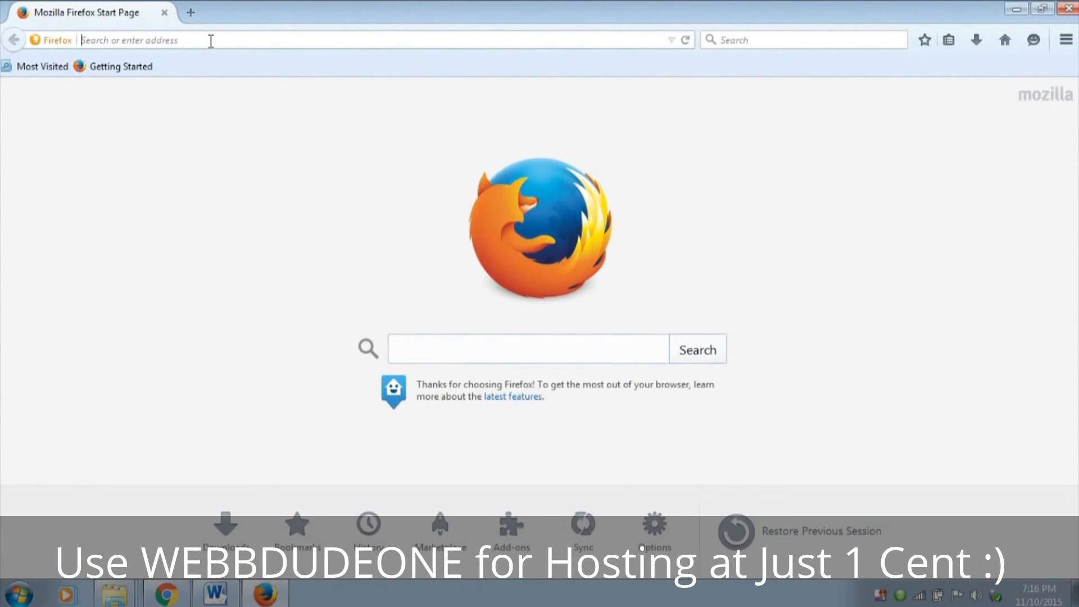
left_click(219, 45)
type("http://twitter.webbdude.com/")
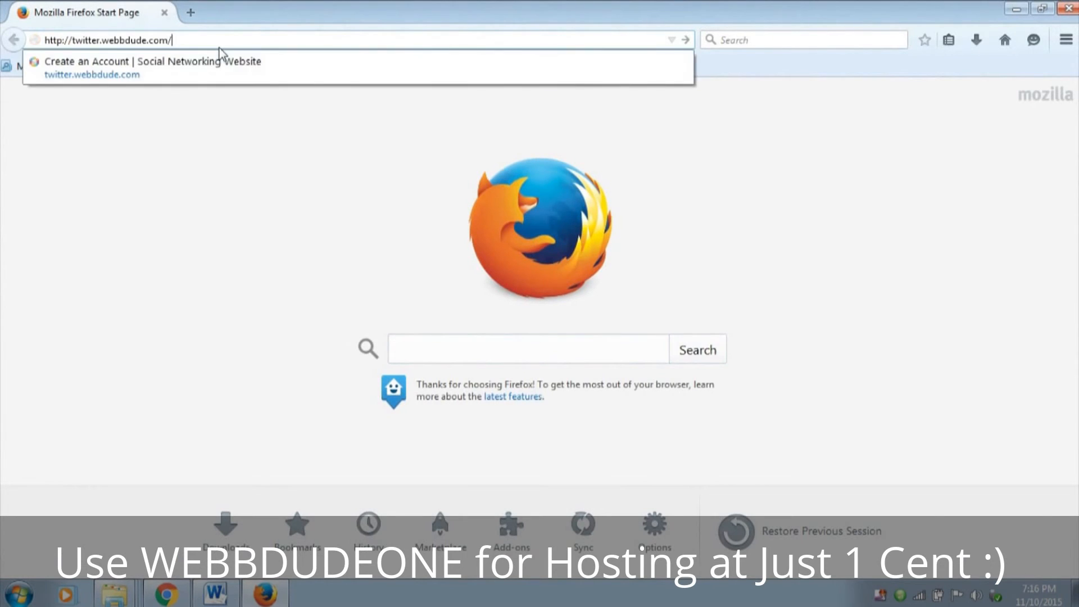
key("Return")
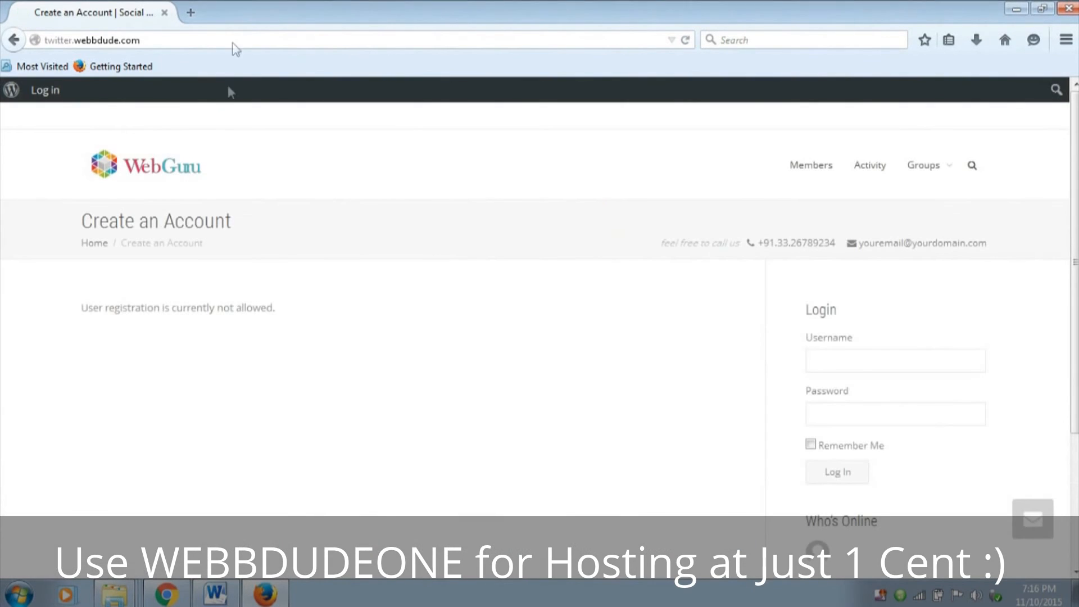
left_click_drag(81, 308, 309, 313)
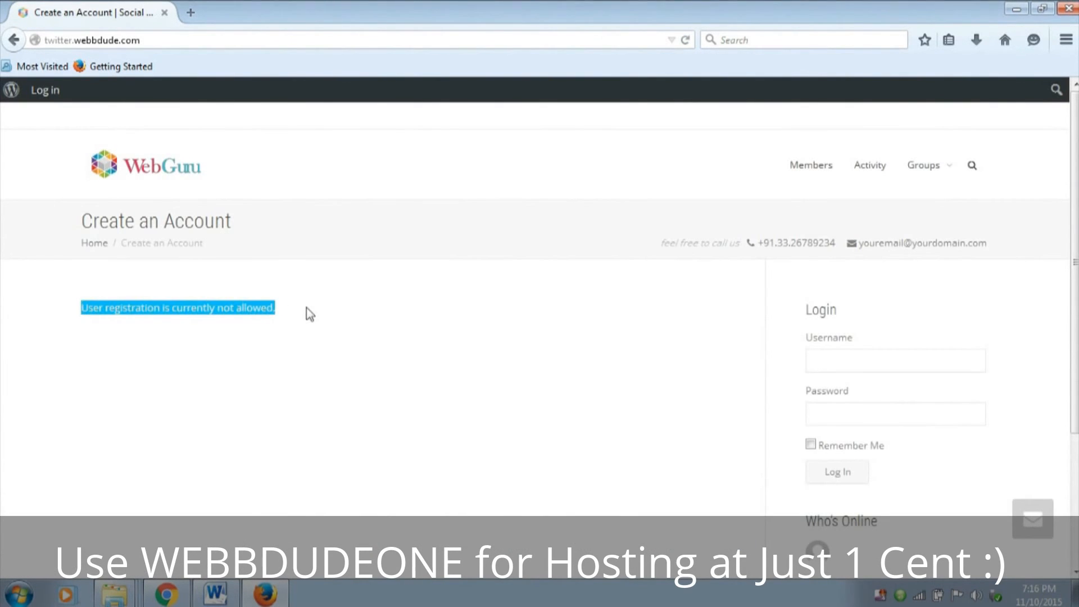
left_click(310, 314)
Return to Chrome, close the site customizer and open the registration settings from the dashboard's Manage Signups page
left_click(179, 590)
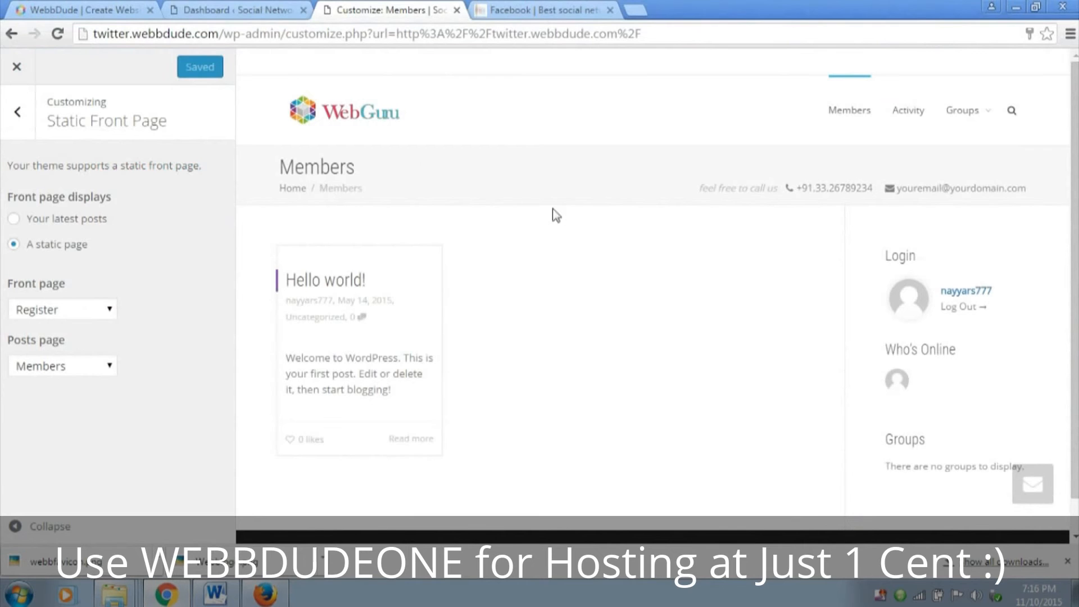
left_click(17, 66)
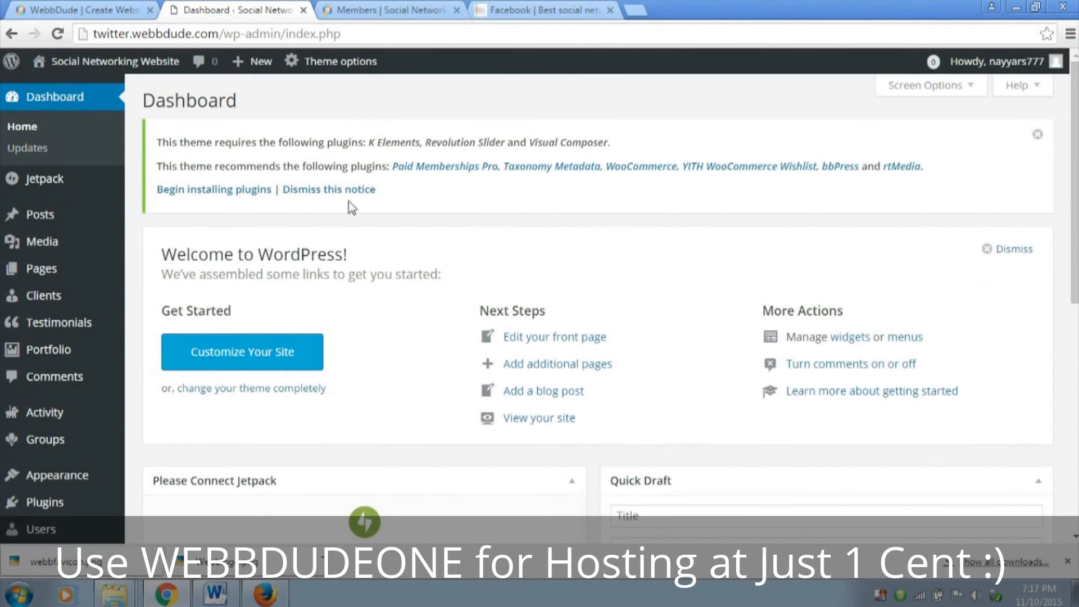
scroll(351, 208, "down", 3)
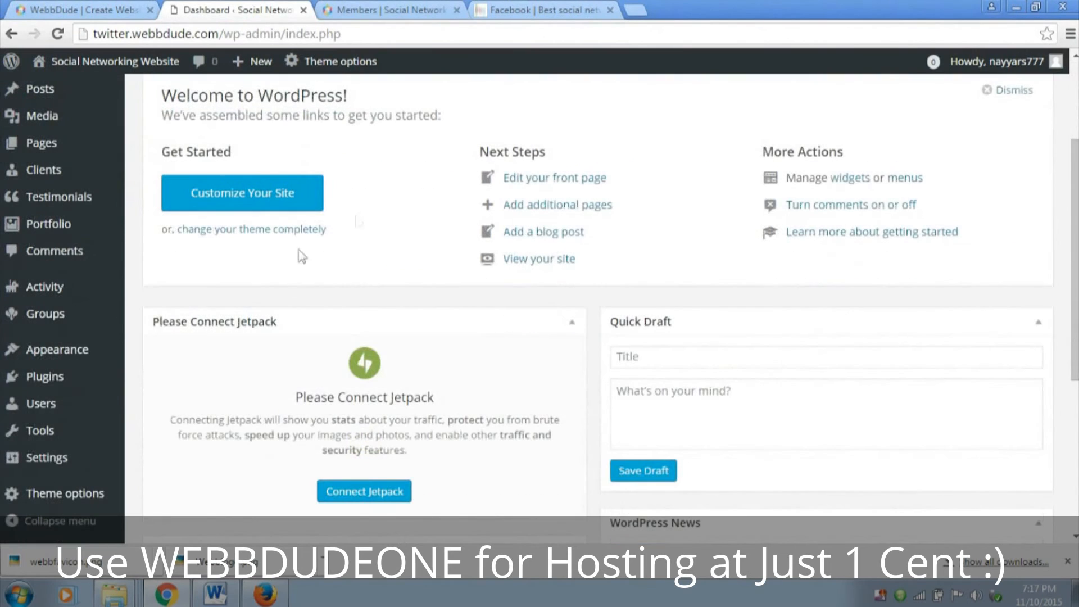
mouse_move(70, 405)
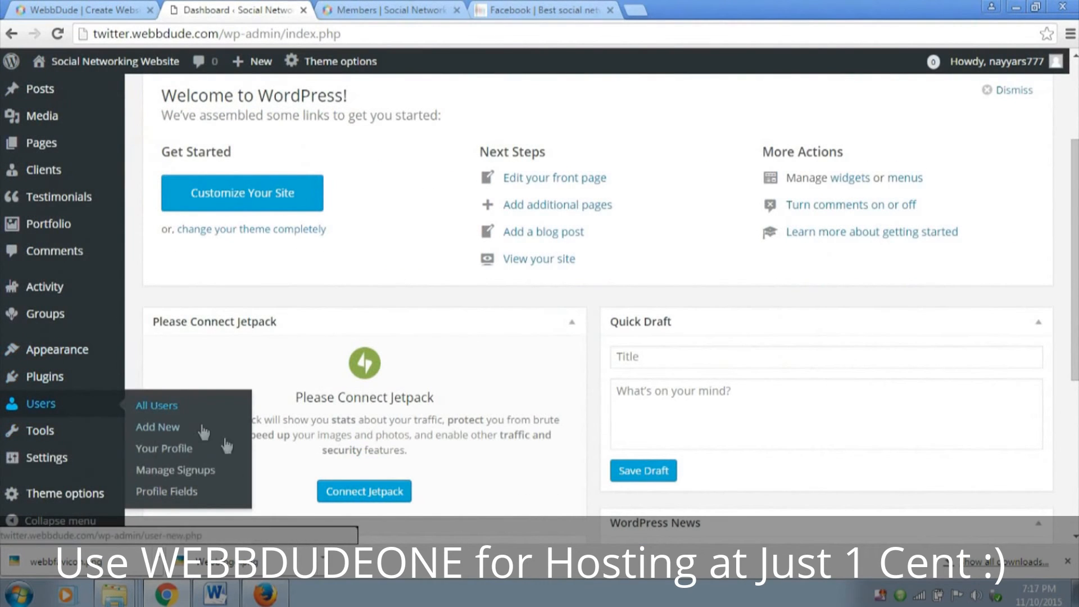
left_click(196, 470)
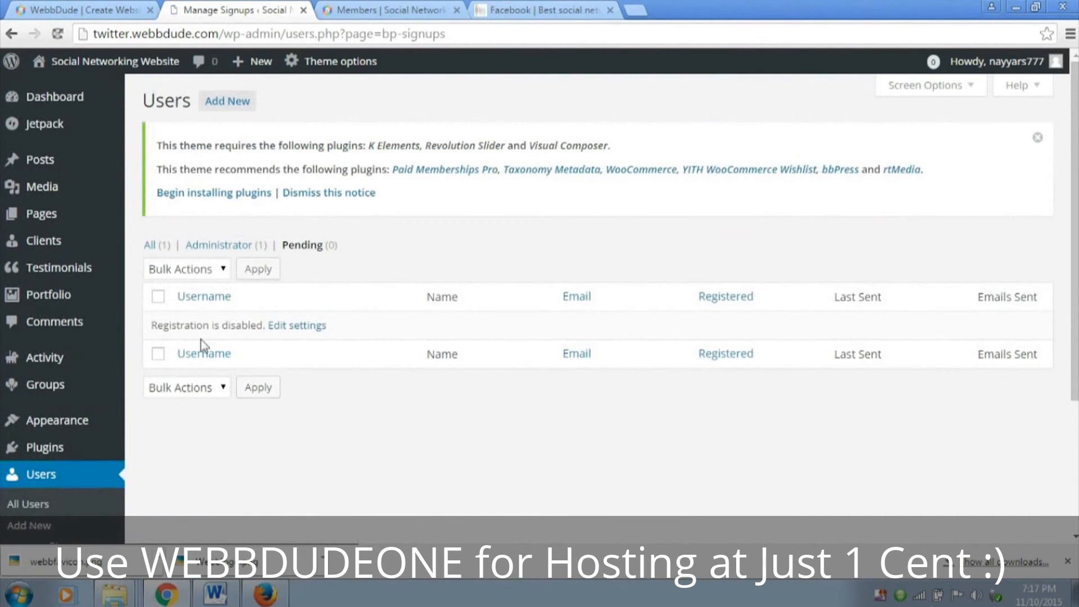
left_click_drag(152, 325, 269, 340)
left_click(289, 328)
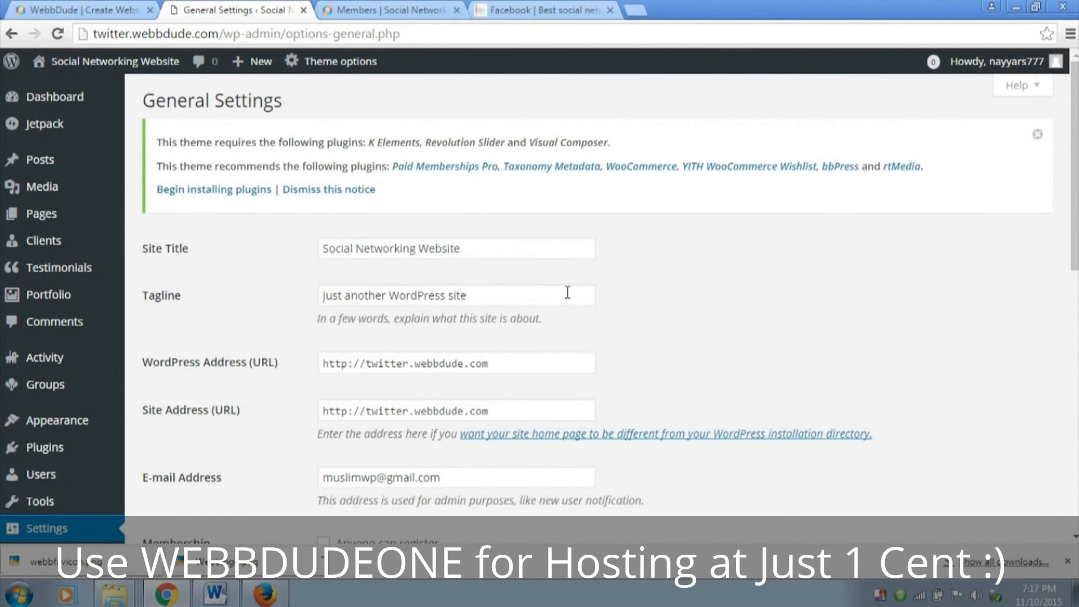
Enable the Anyone can register membership option in General Settings and save the changes
scroll(647, 290, "down", 4)
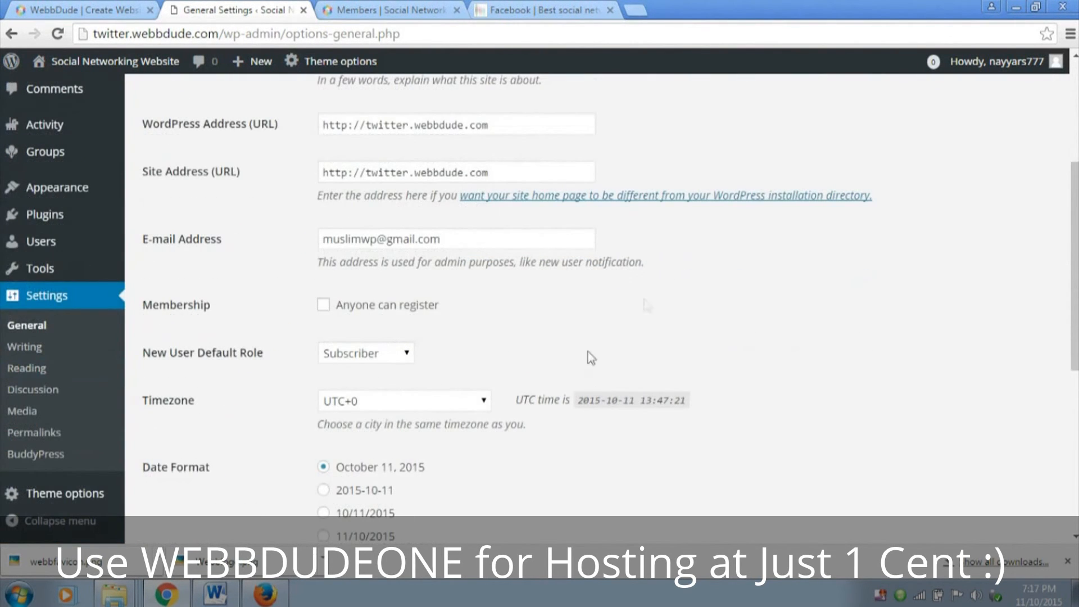
left_click_drag(142, 307, 225, 305)
left_click(227, 305)
scroll(456, 322, "down", 6)
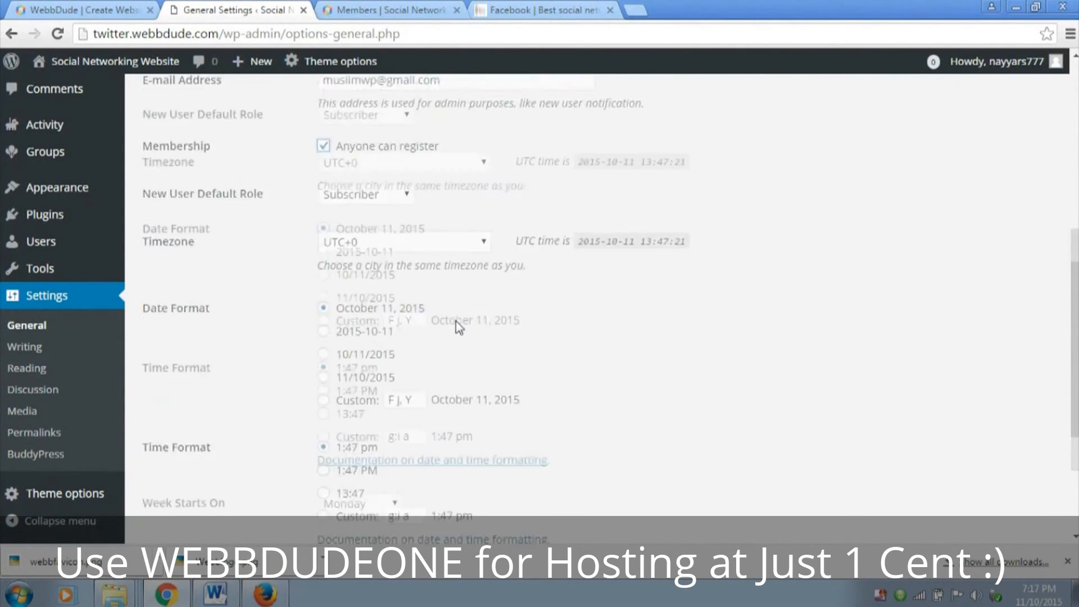
left_click(202, 468)
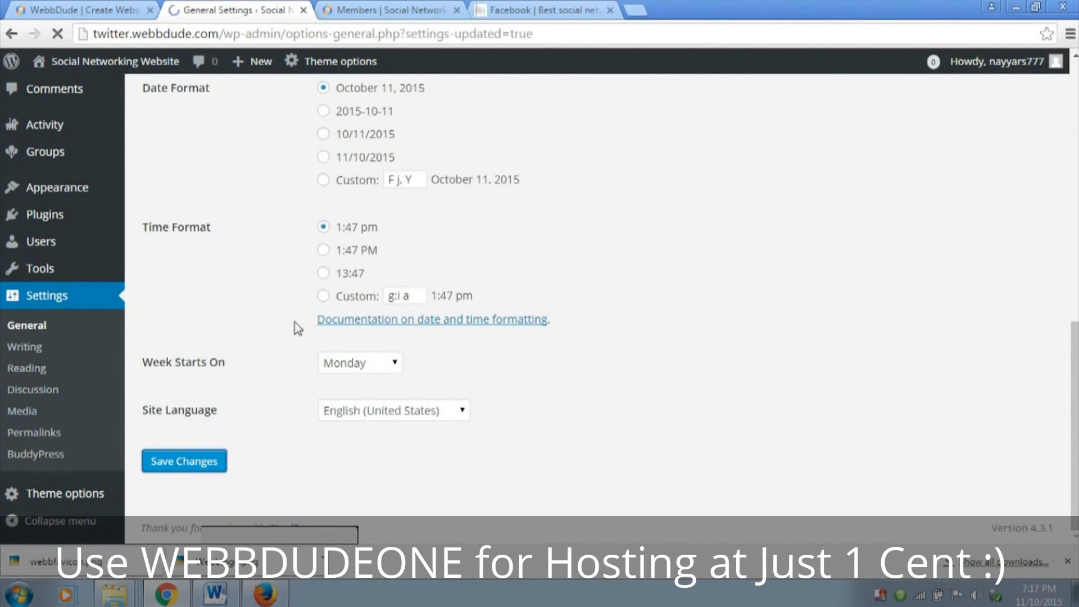
Switch to Firefox, reload the site's front page and examine the account and profile fields of the registration form
left_click(274, 600)
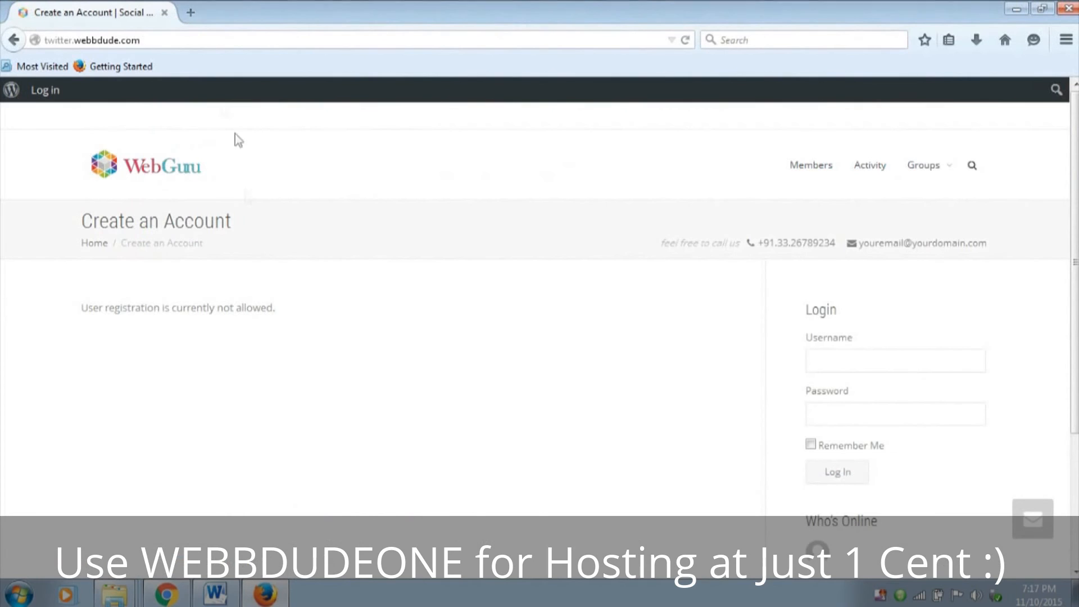
left_click(192, 41)
key("Return")
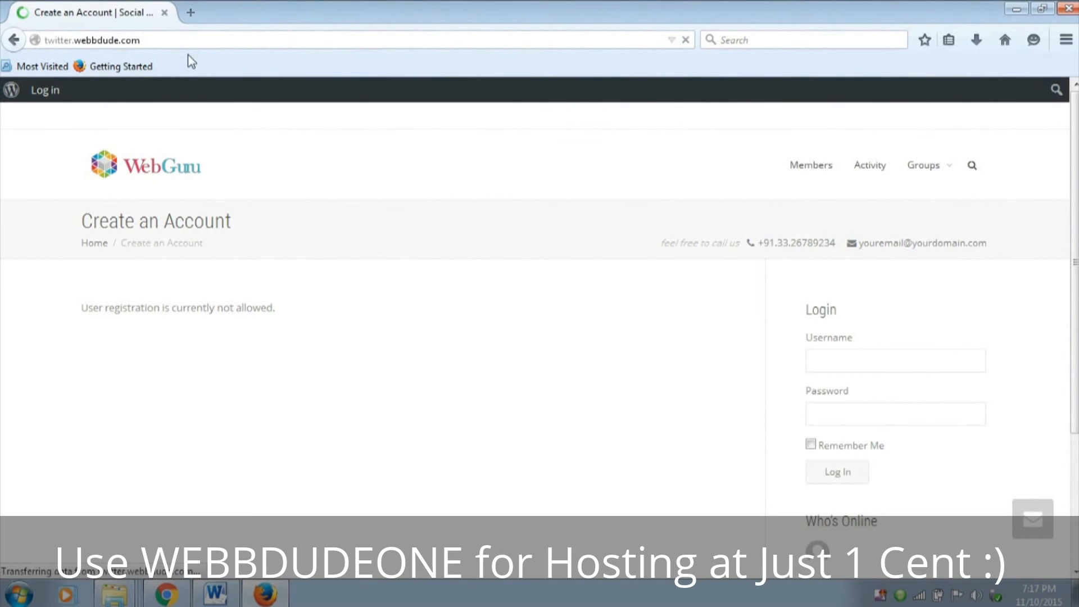
scroll(264, 225, "down", 3)
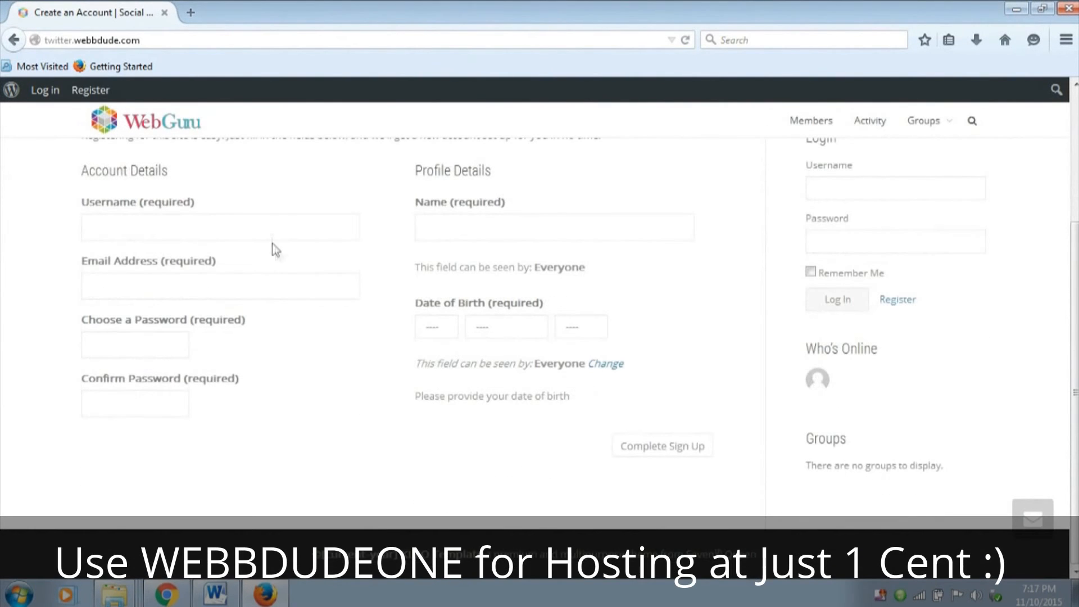
scroll(344, 258, "up", 2)
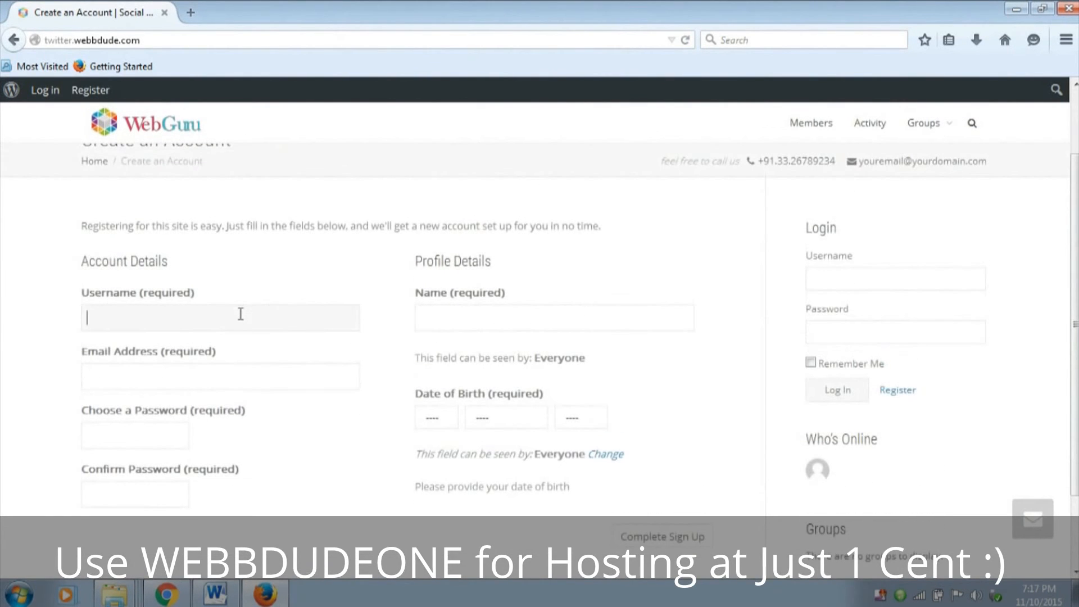
left_click(209, 368)
left_click(554, 318)
left_click_drag(466, 296, 449, 296)
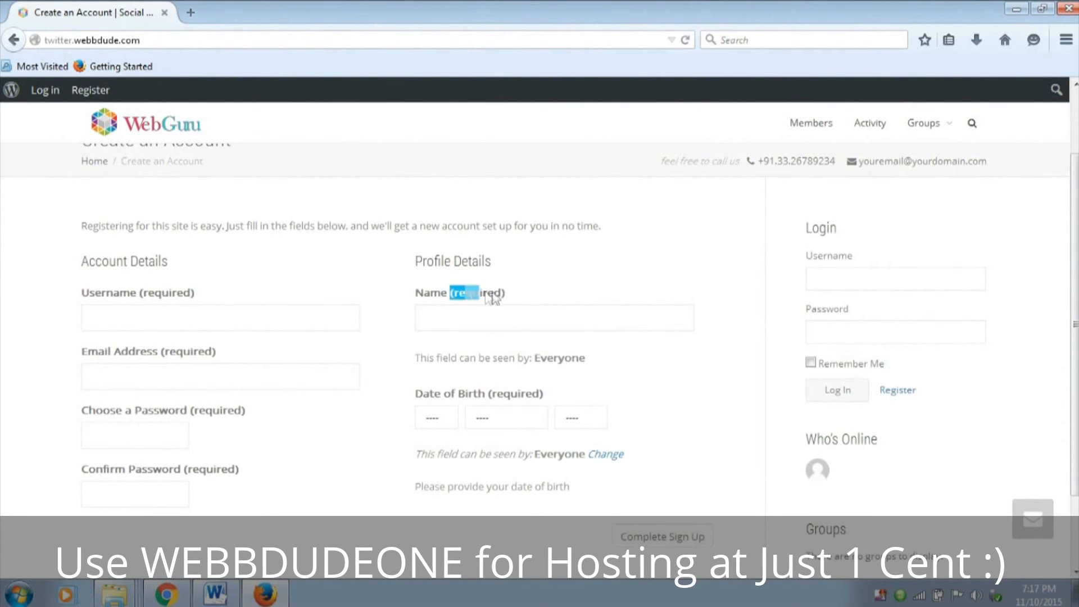
left_click_drag(487, 394, 549, 402)
left_click(507, 448)
Fill in the registration form's account details with the username, email address, account password and password confirmation
scroll(587, 385, "down", 2)
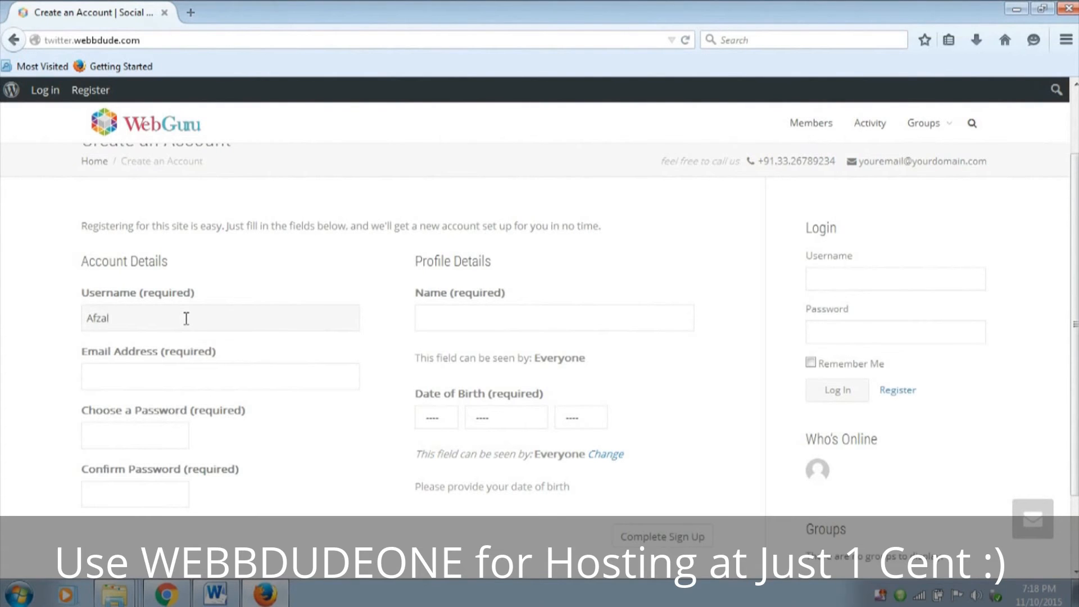
key("Tab")
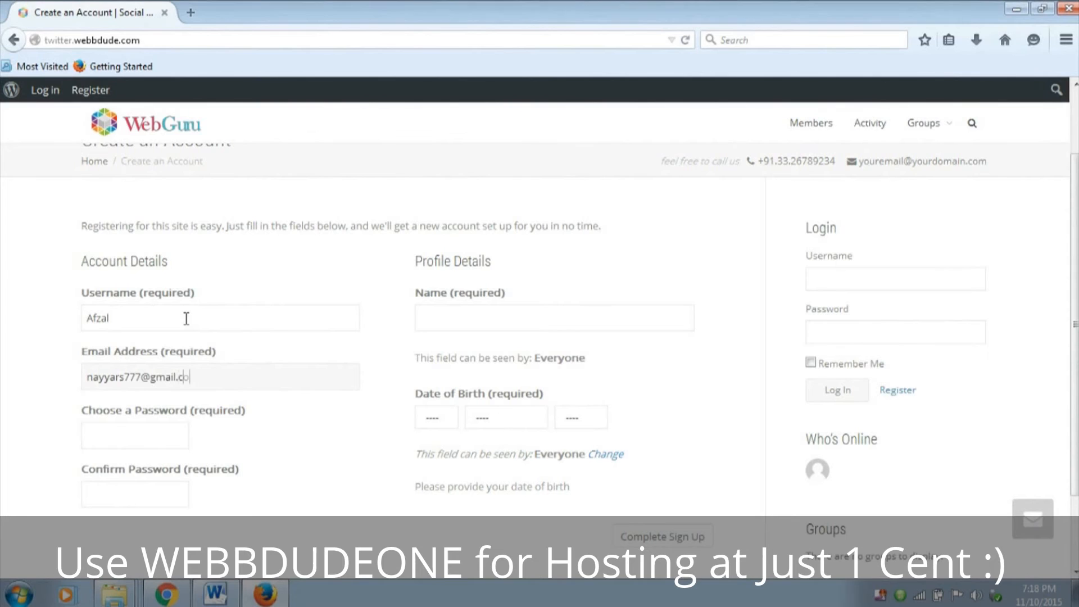
key("Tab")
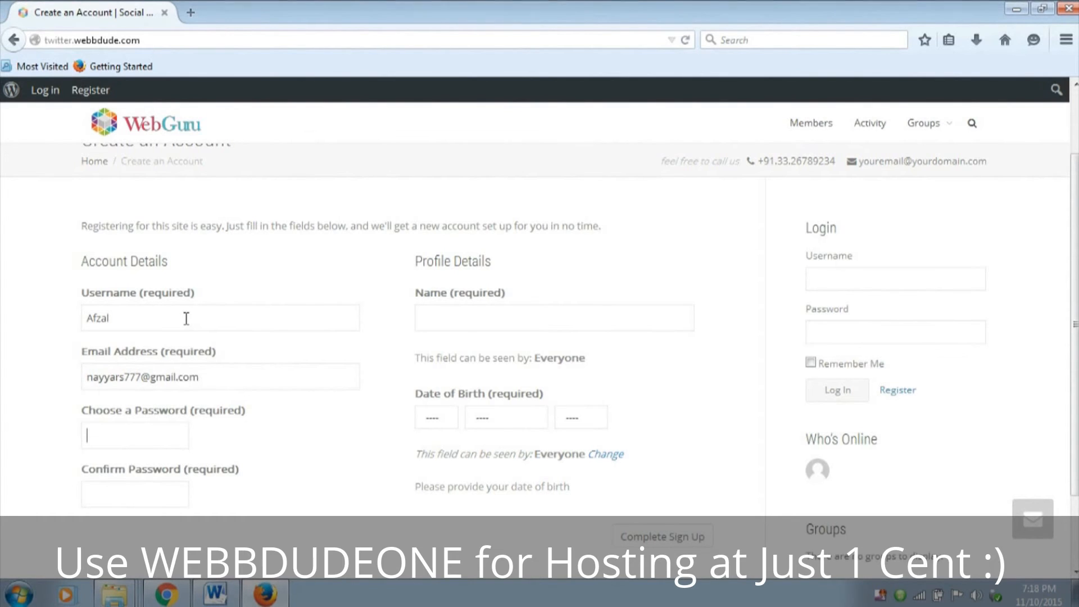
type("••")
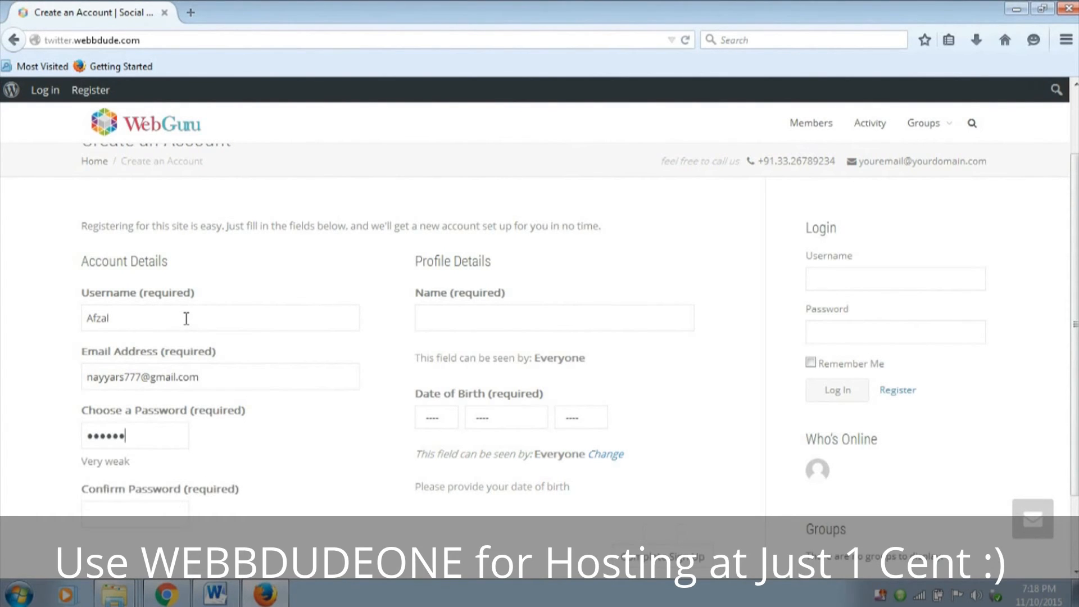
type("••••••••••••")
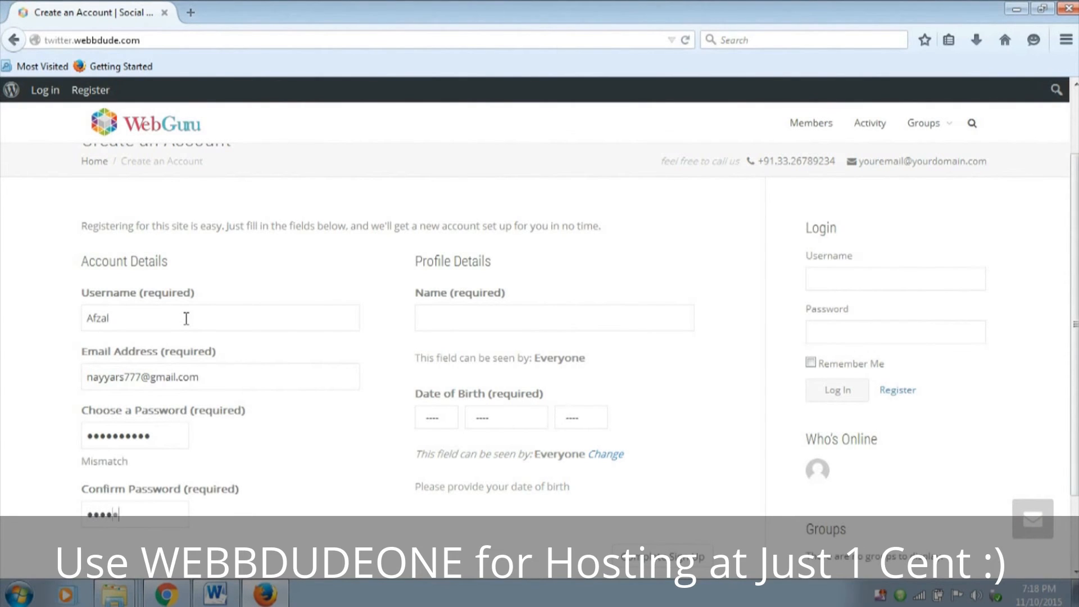
type("••")
Fill in the profile details with the member's full name and date of birth
scroll(338, 337, "down", 3)
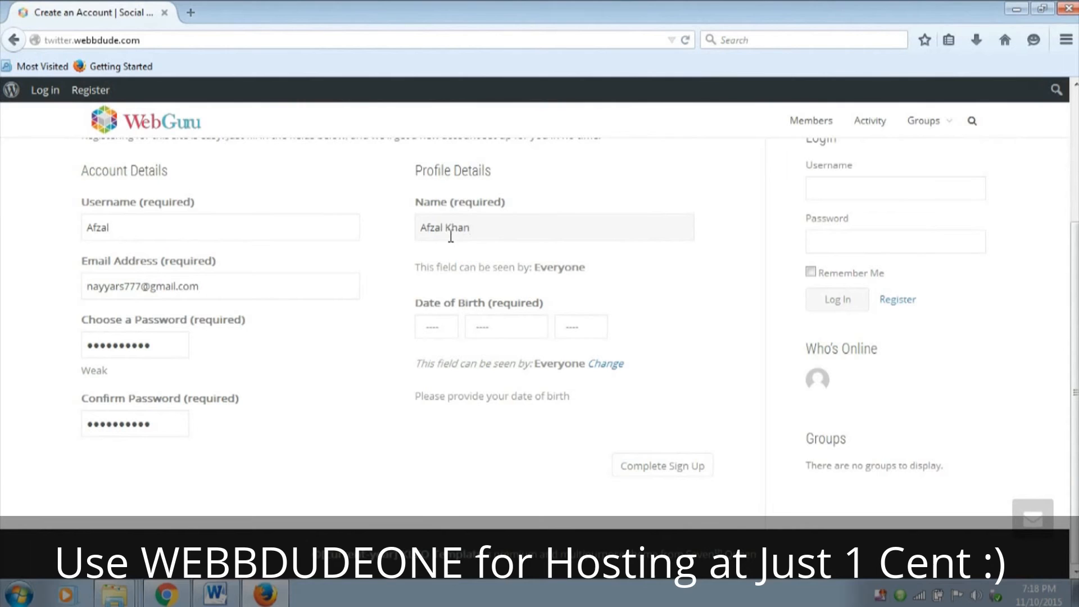
left_click(444, 330)
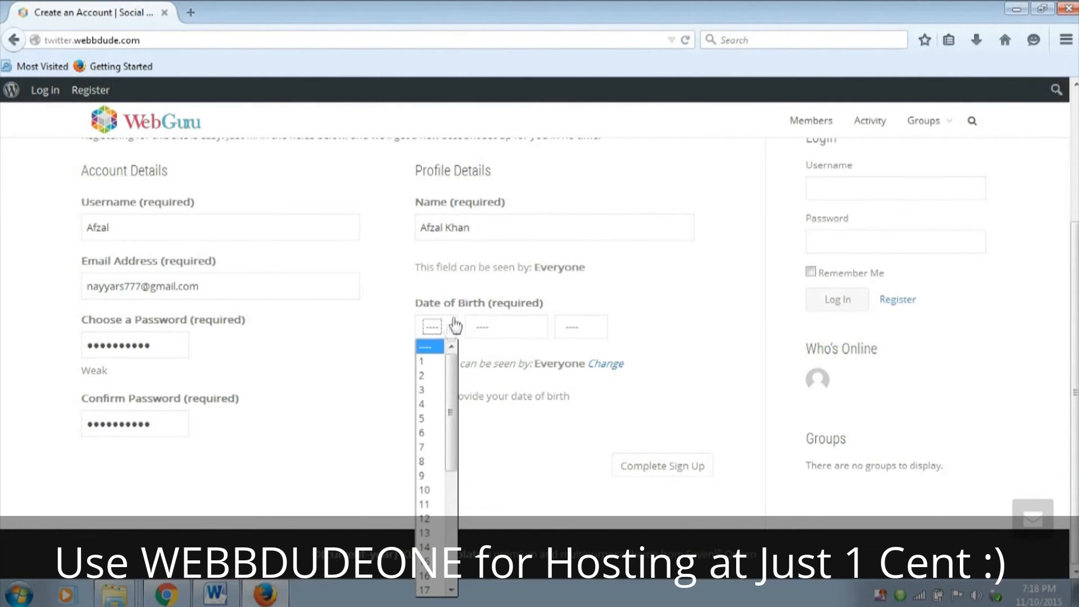
left_click(424, 448)
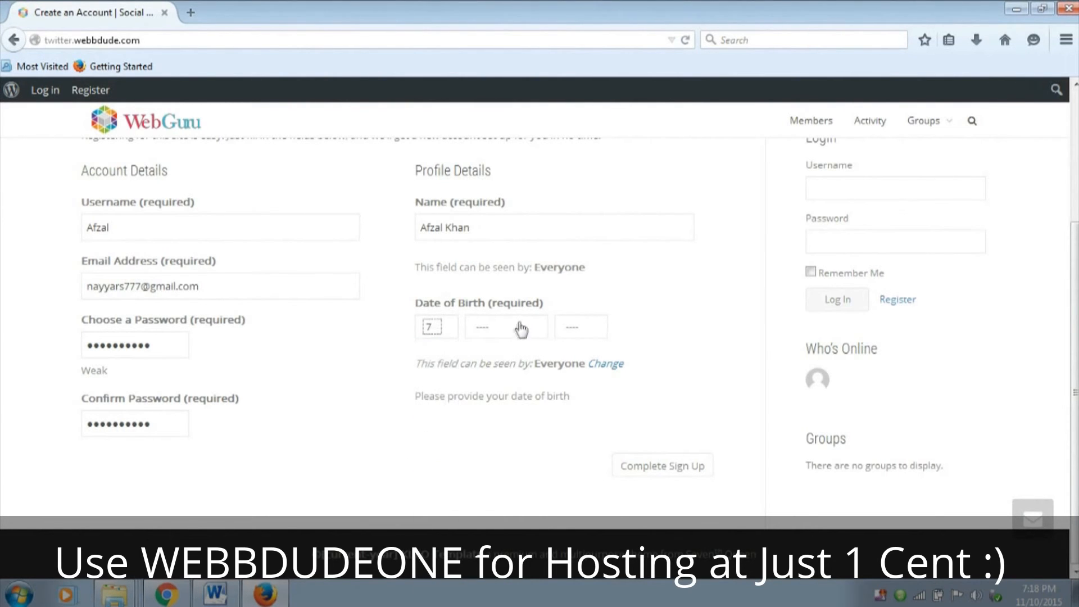
left_click(514, 329)
left_click(493, 434)
left_click(573, 332)
scroll(571, 445, "down", 2)
scroll(573, 450, "down", 5)
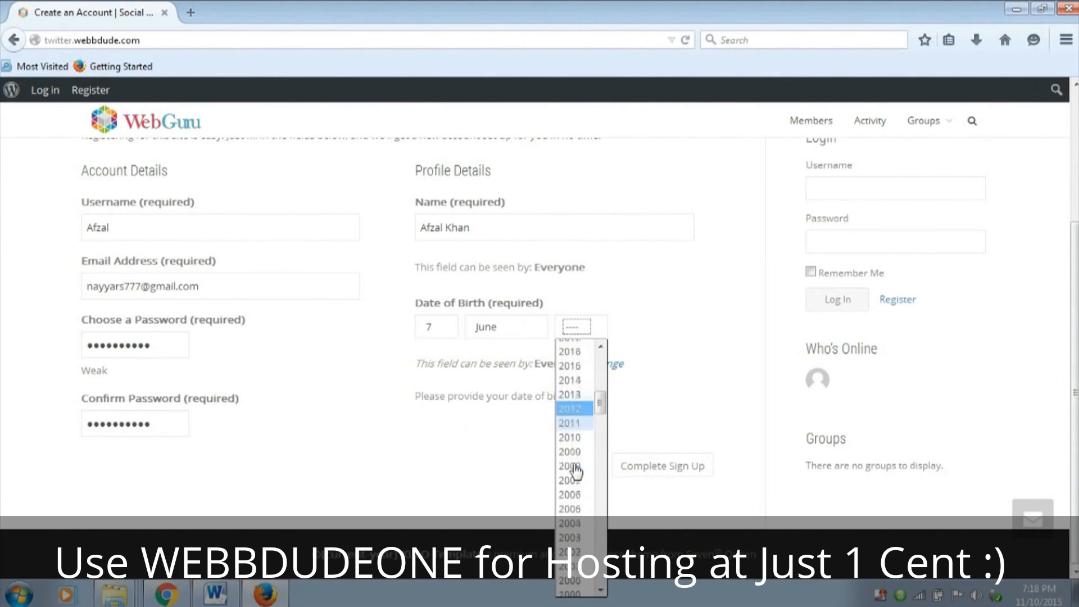
scroll(576, 545, "down", 1)
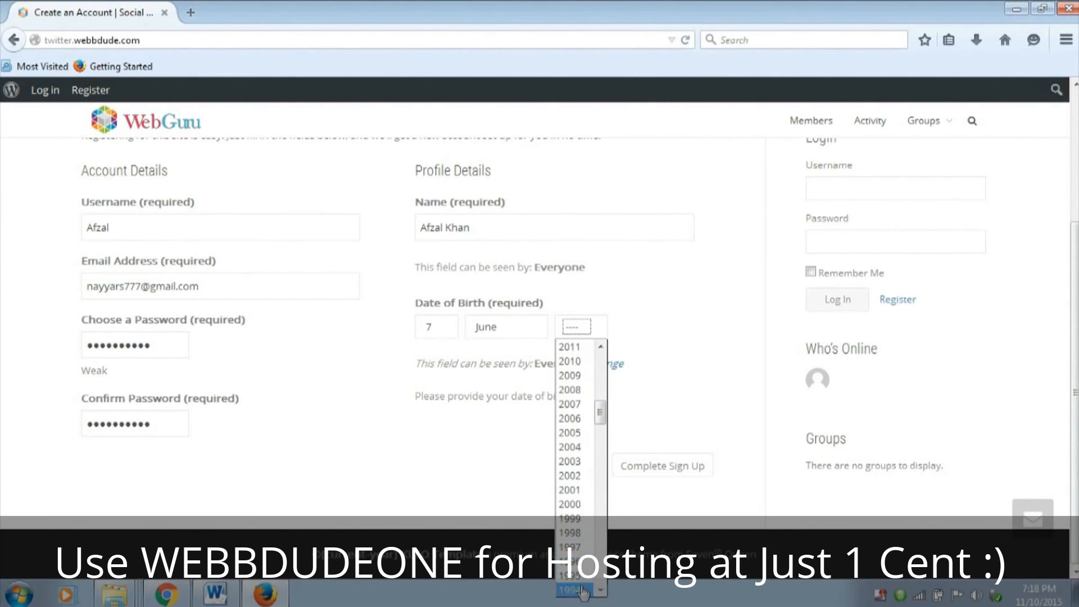
left_click(574, 588)
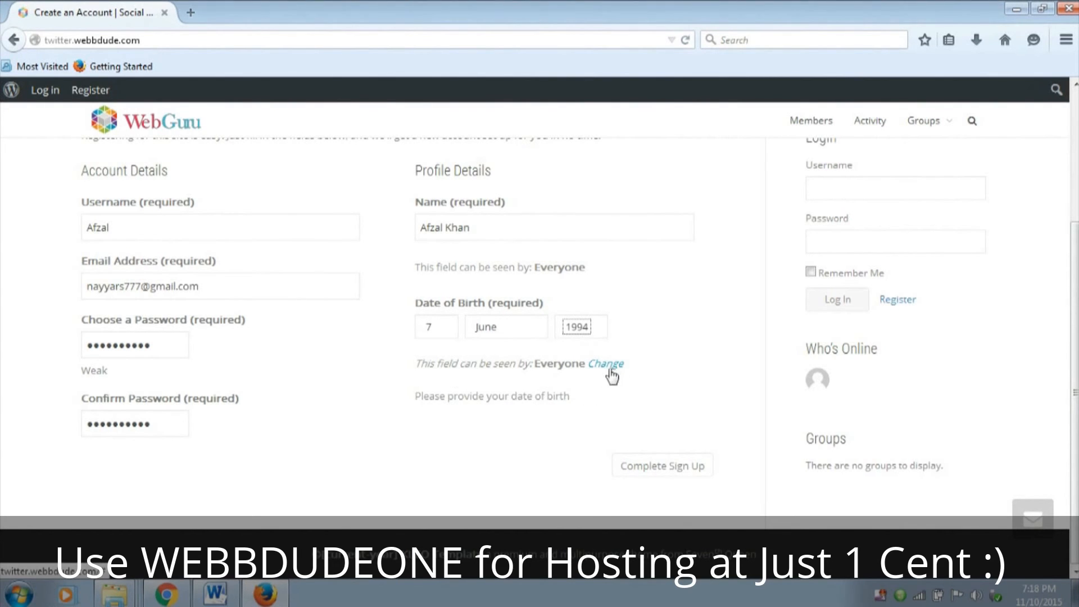
Complete the sign-up and read the account activation message
left_click(661, 469)
left_click(304, 113)
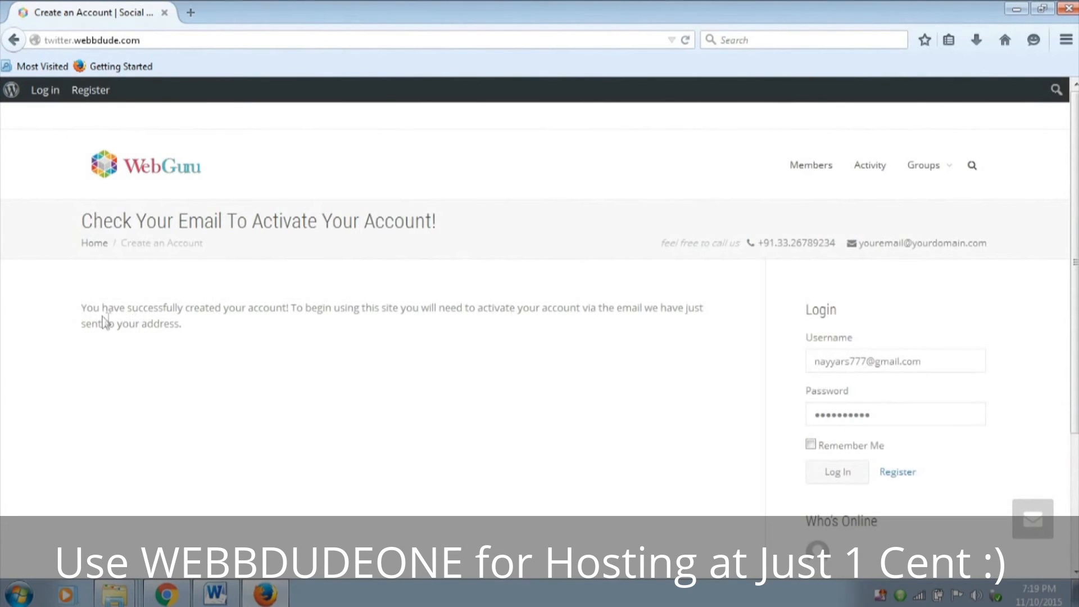
left_click_drag(83, 308, 232, 333)
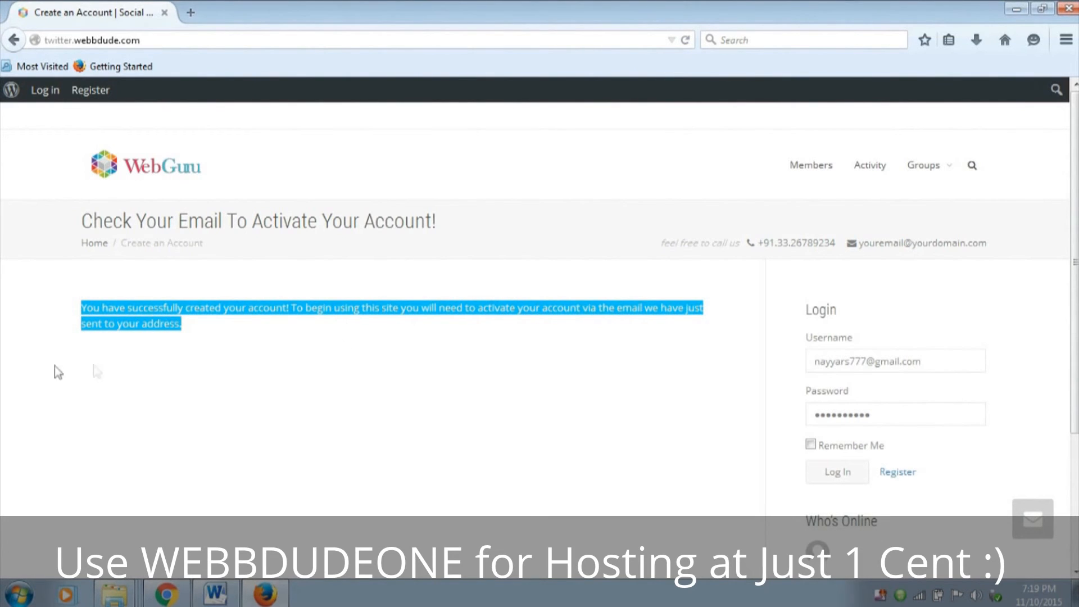
left_click(277, 349)
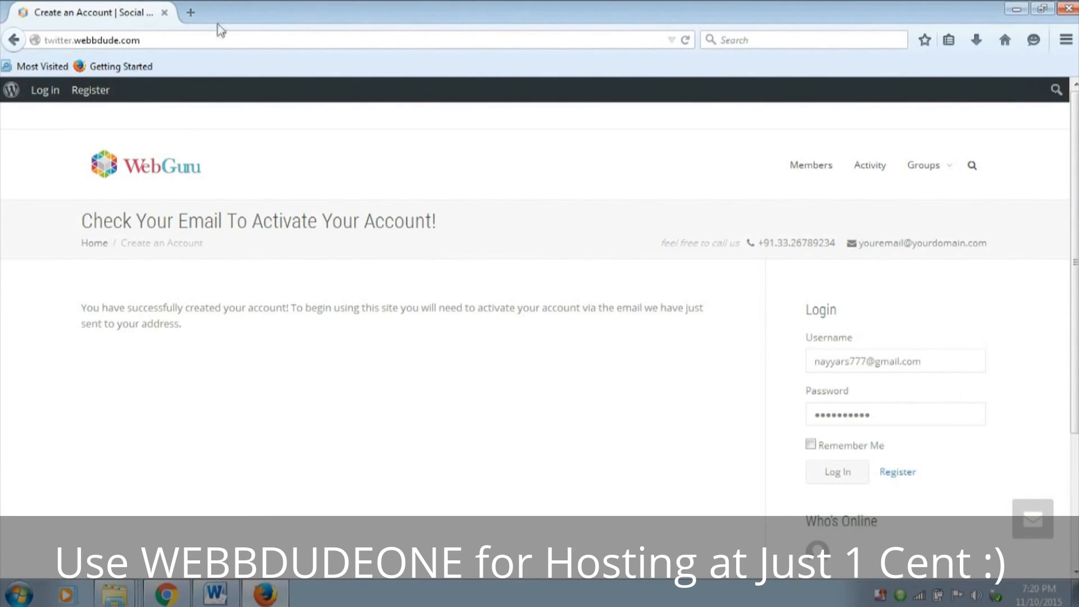
Open the Gmail inbox of the account used for the registration in a new browser tab
left_click(190, 13)
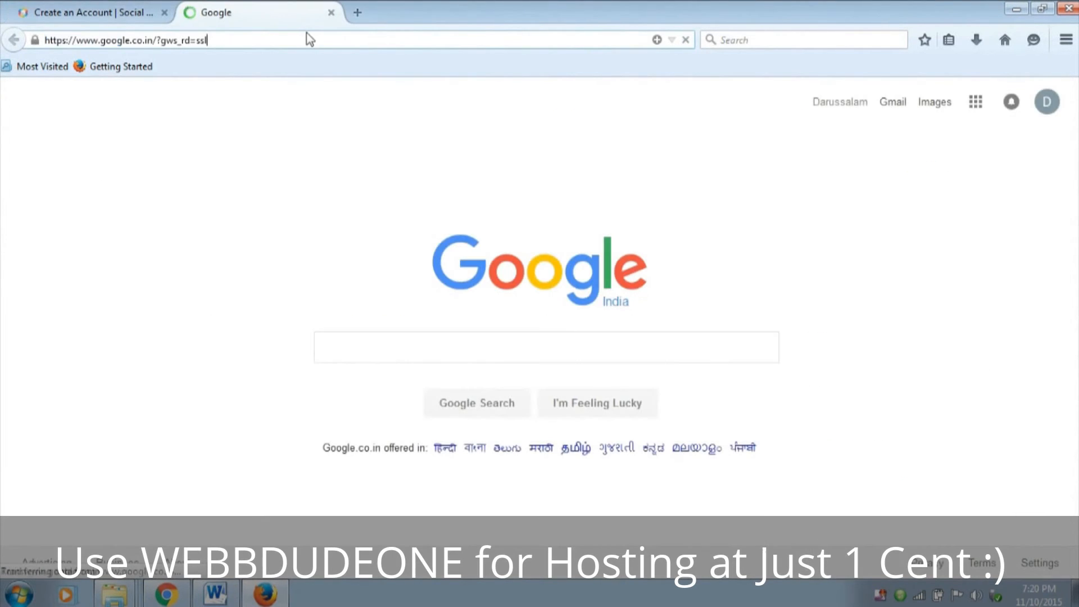
left_click(1046, 101)
left_click(928, 265)
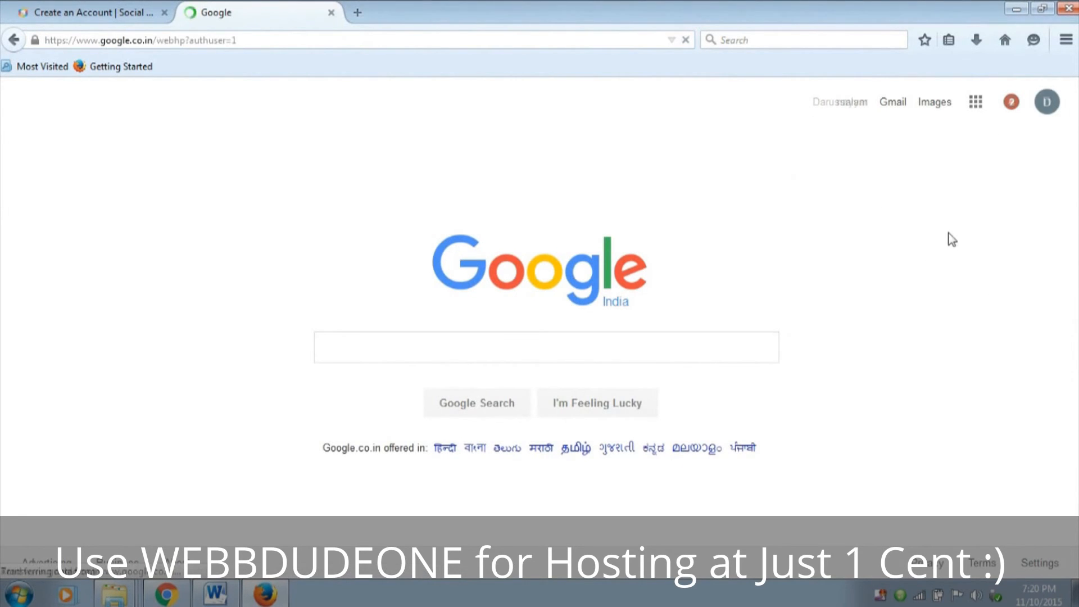
left_click(895, 104)
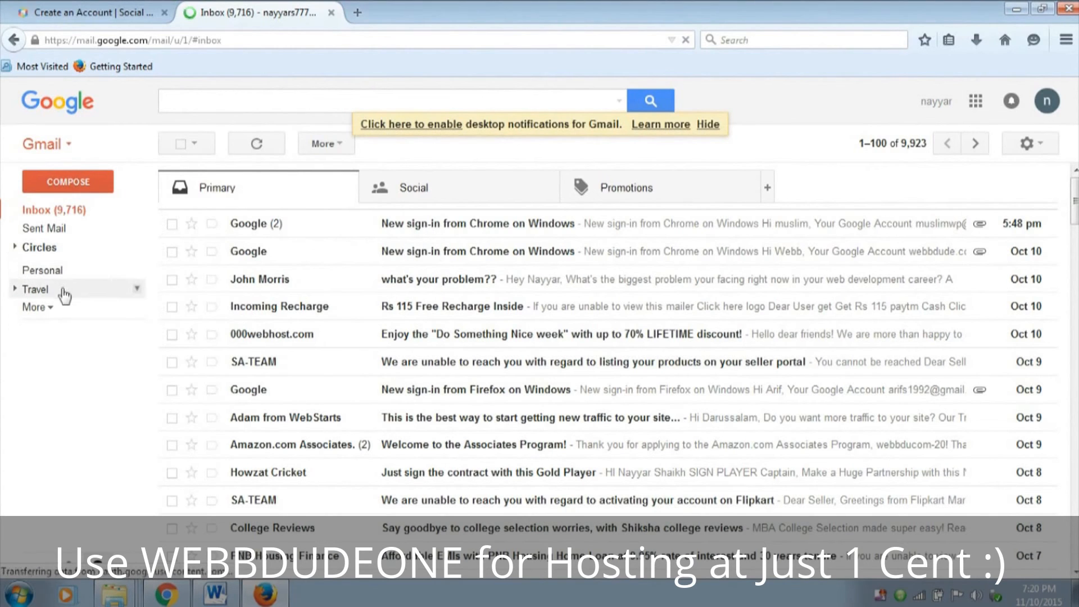
Open the "Activate Your Account" email in the Spam folder and follow its activation link
left_click(65, 308)
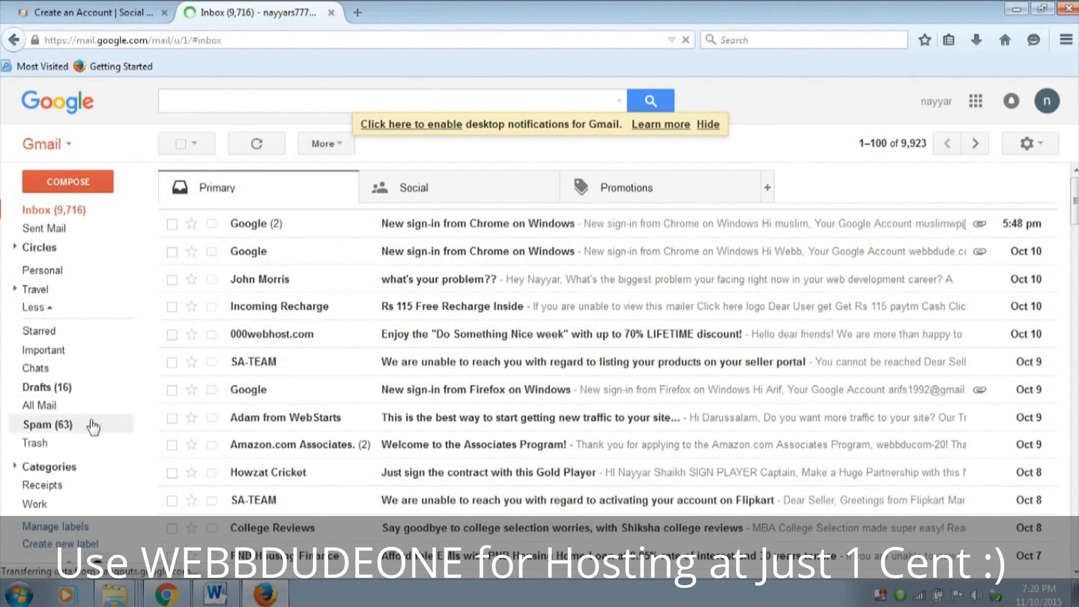
left_click(59, 427)
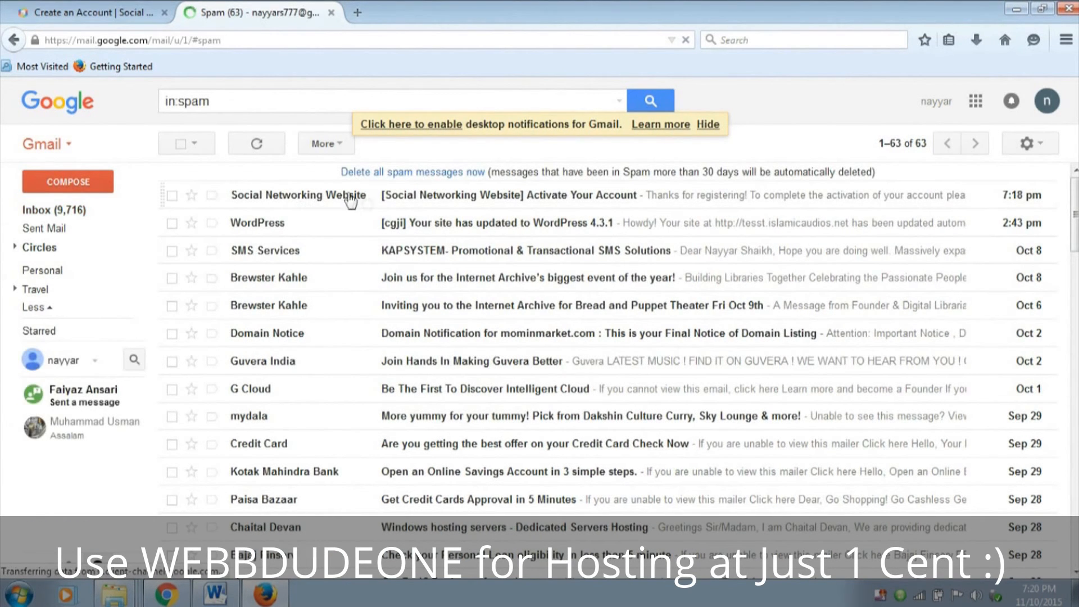
left_click(415, 196)
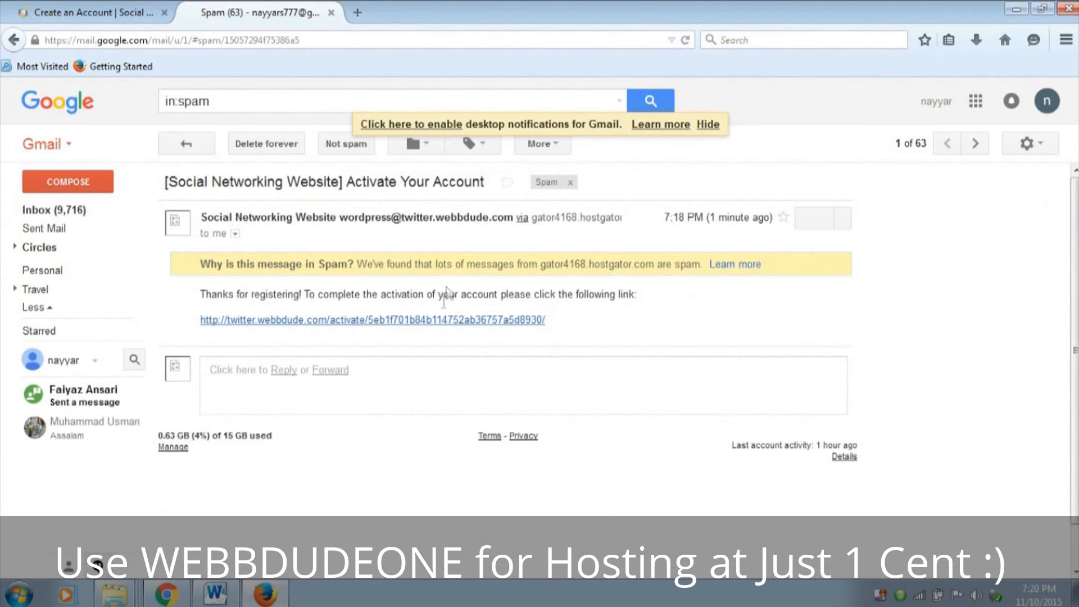
left_click(403, 320)
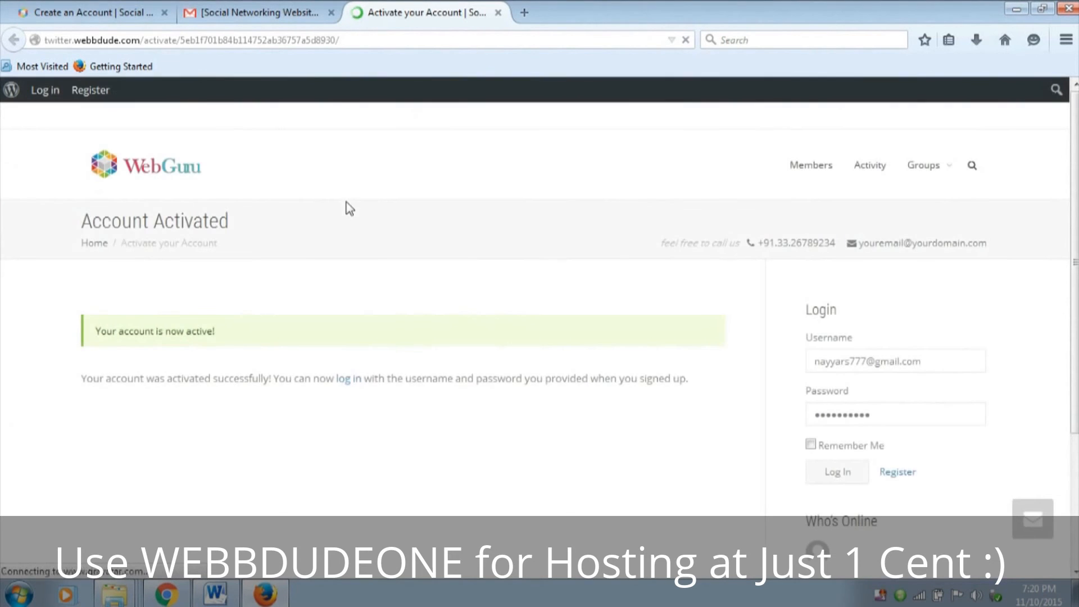
Log in to the site as the newly activated member with the username and account password
scroll(658, 337, "down", 3)
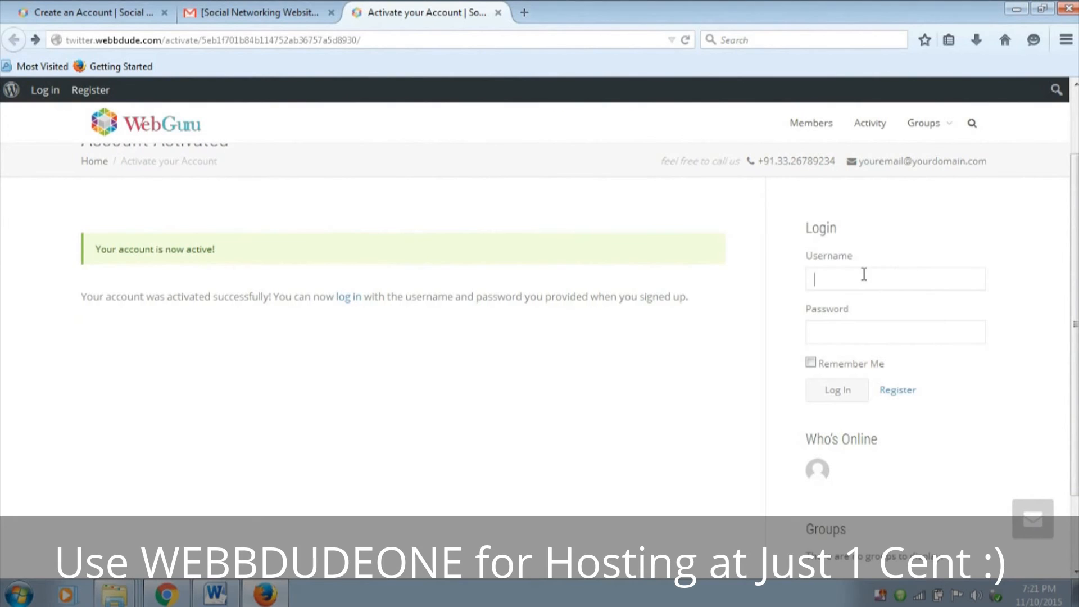
left_click(848, 268)
left_click(885, 343)
type("afzal")
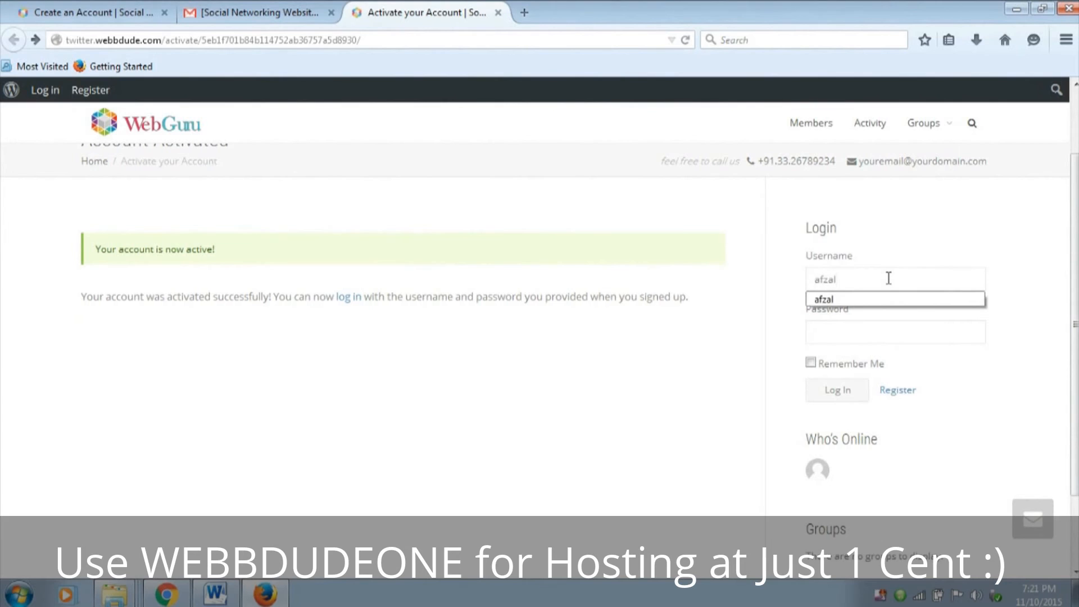
key("Tab")
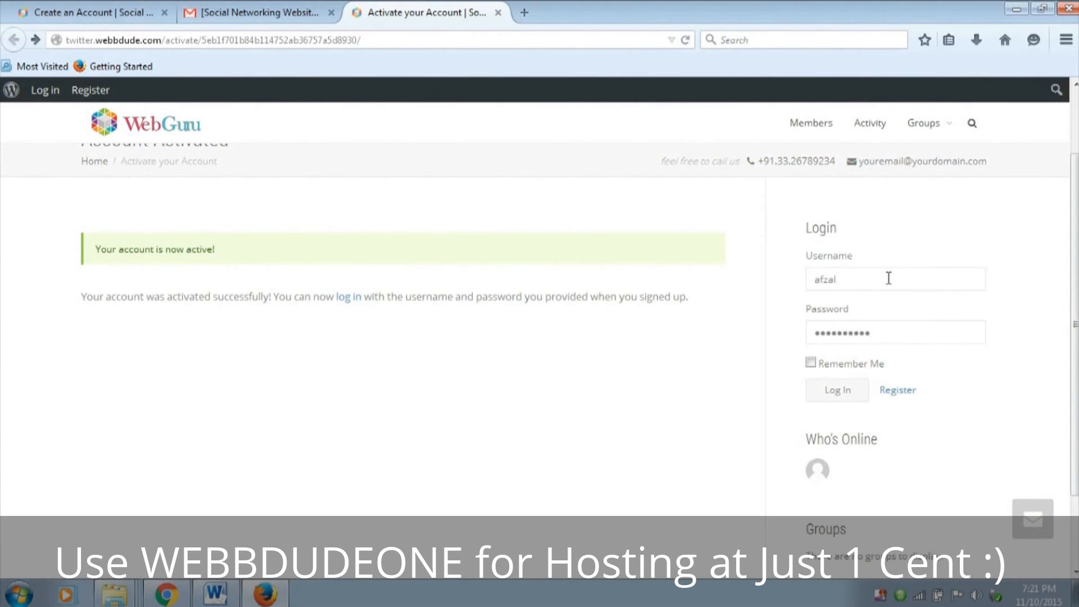
key("ctrl+a")
type("•")
key("Return")
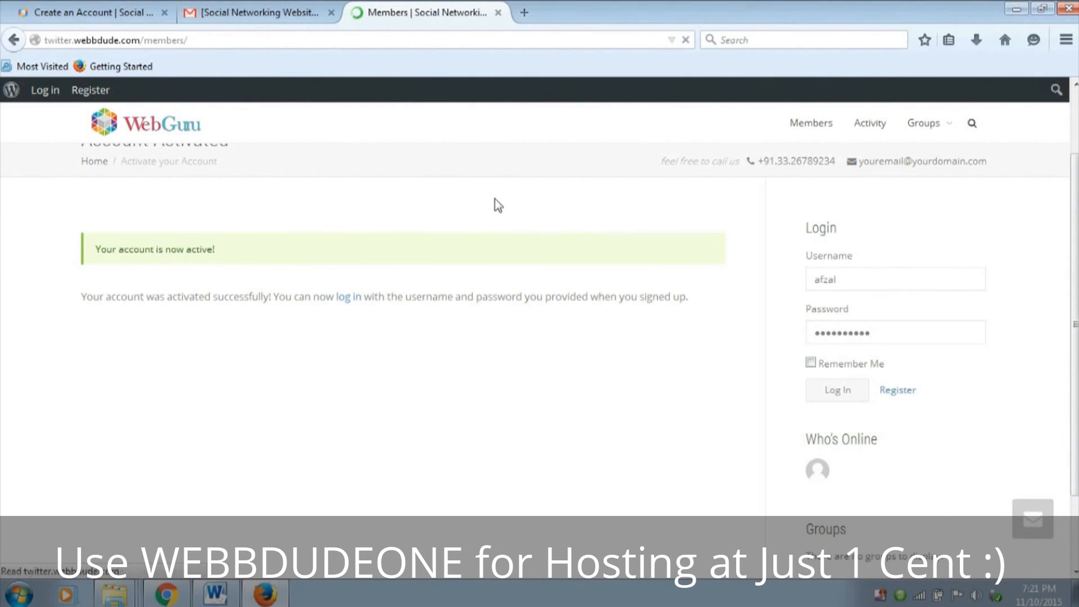
Look over the Members directory, then open the new member's own profile and view its profile details
scroll(428, 320, "down", 3)
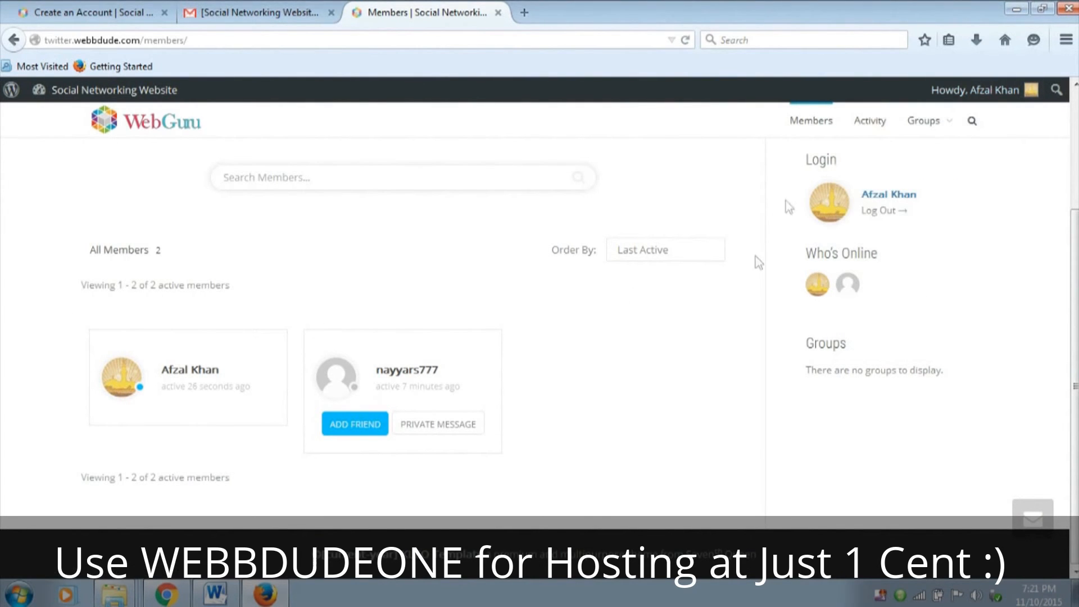
scroll(207, 373, "up", 2)
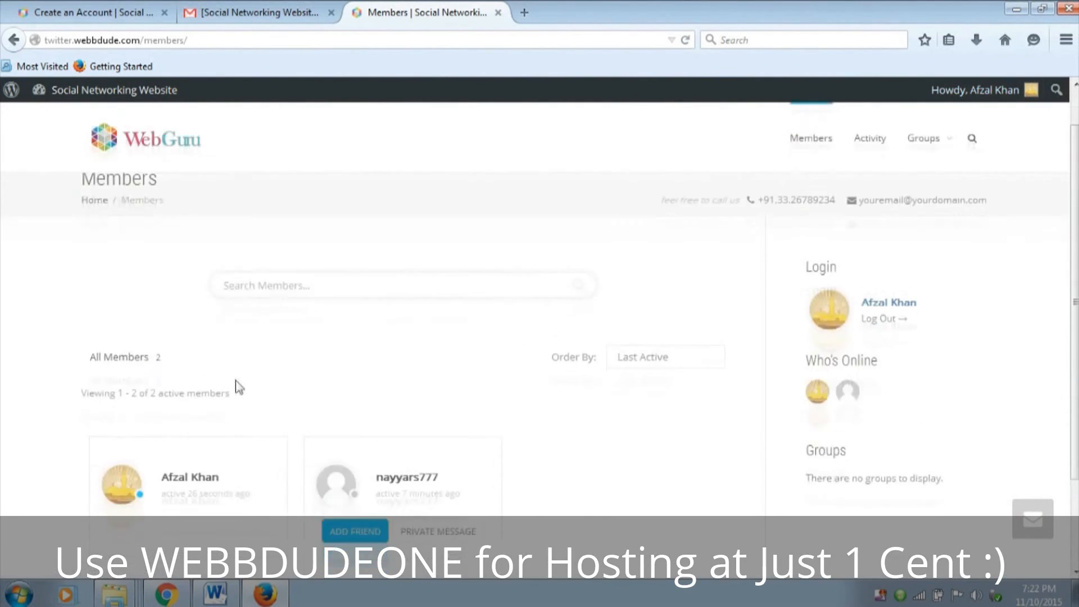
left_click(182, 430)
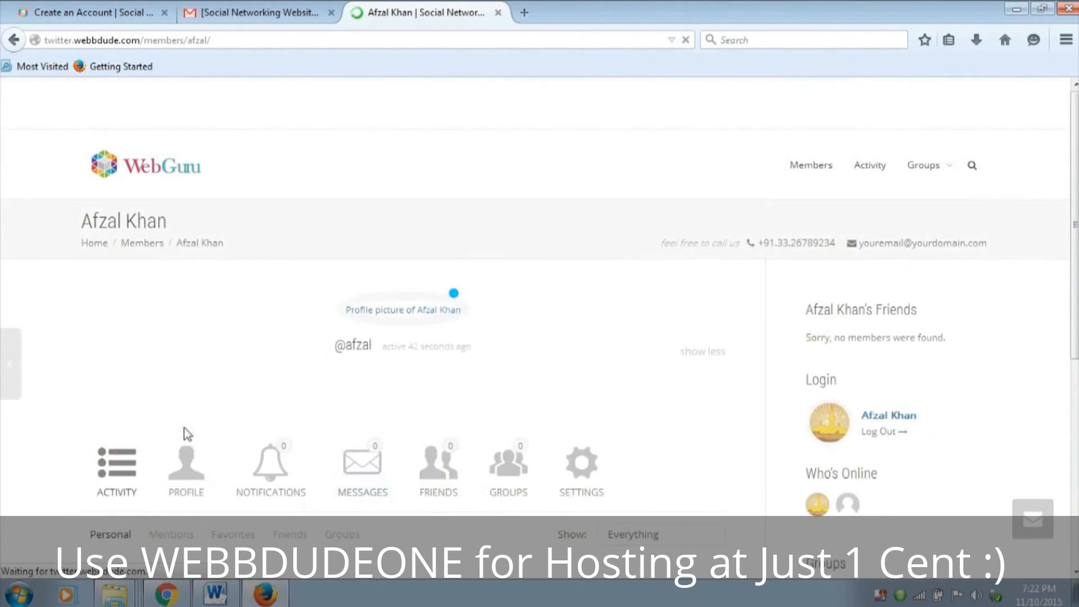
scroll(658, 332, "down", 2)
left_click(178, 373)
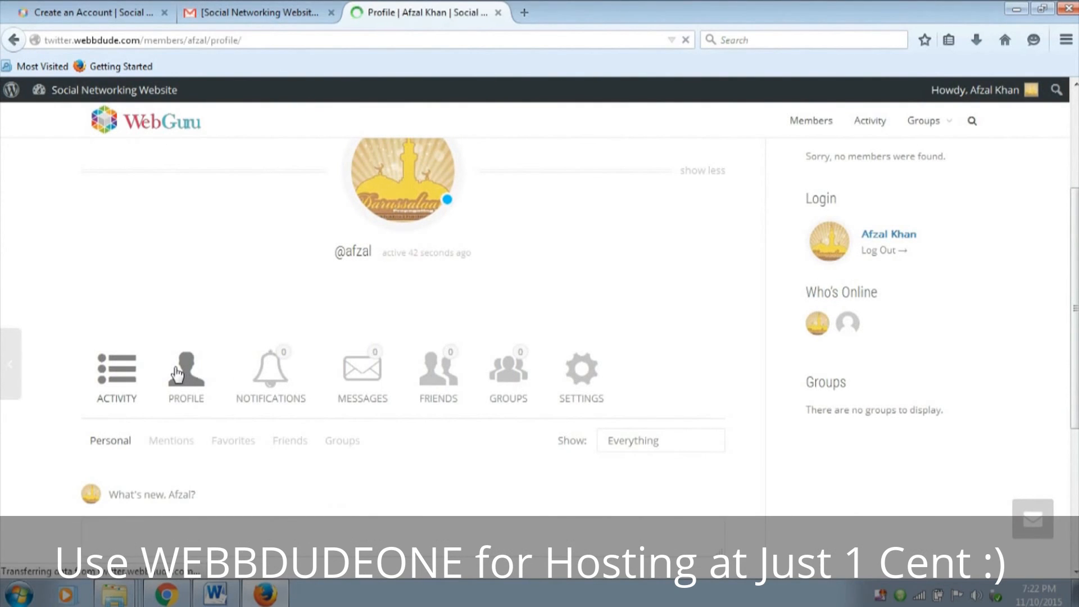
scroll(180, 368, "down", 5)
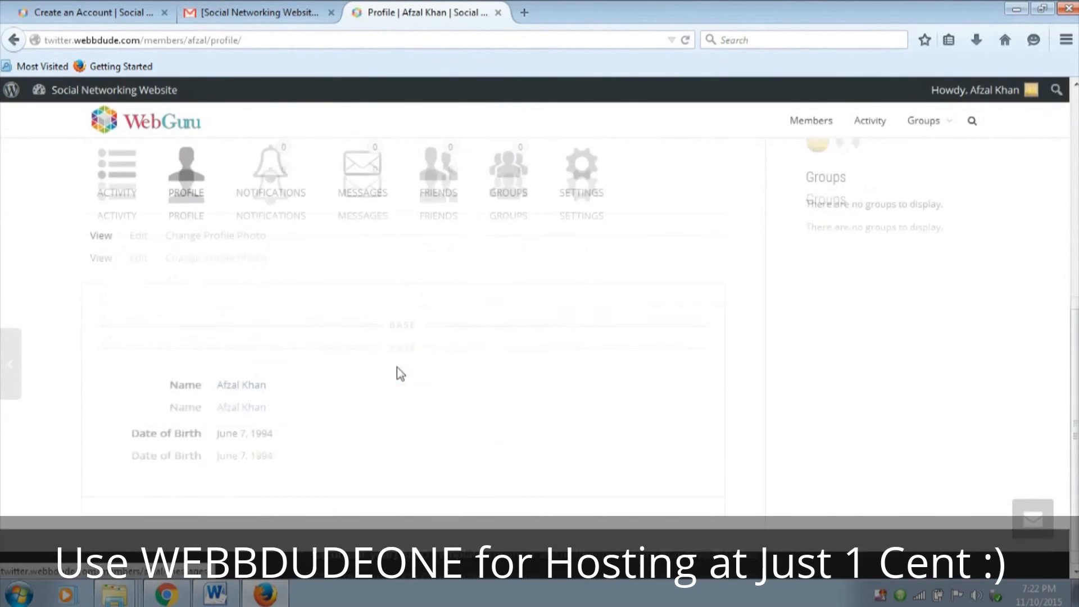
Upload the Eminem image from the WebFiles folder on the Desktop as the member's new profile photo
left_click(229, 242)
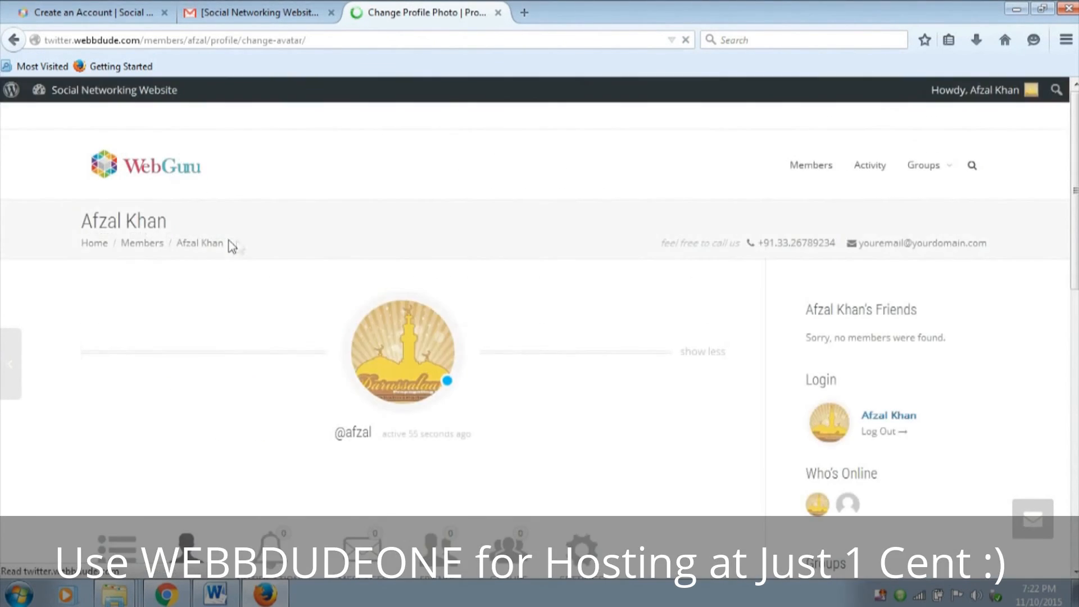
scroll(433, 255, "down", 8)
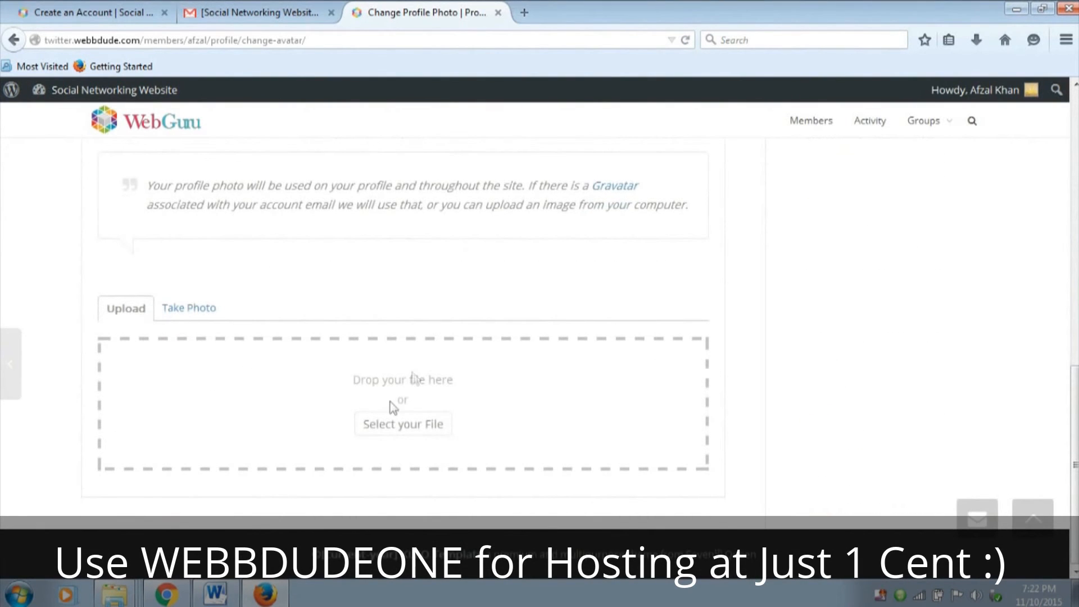
left_click(398, 423)
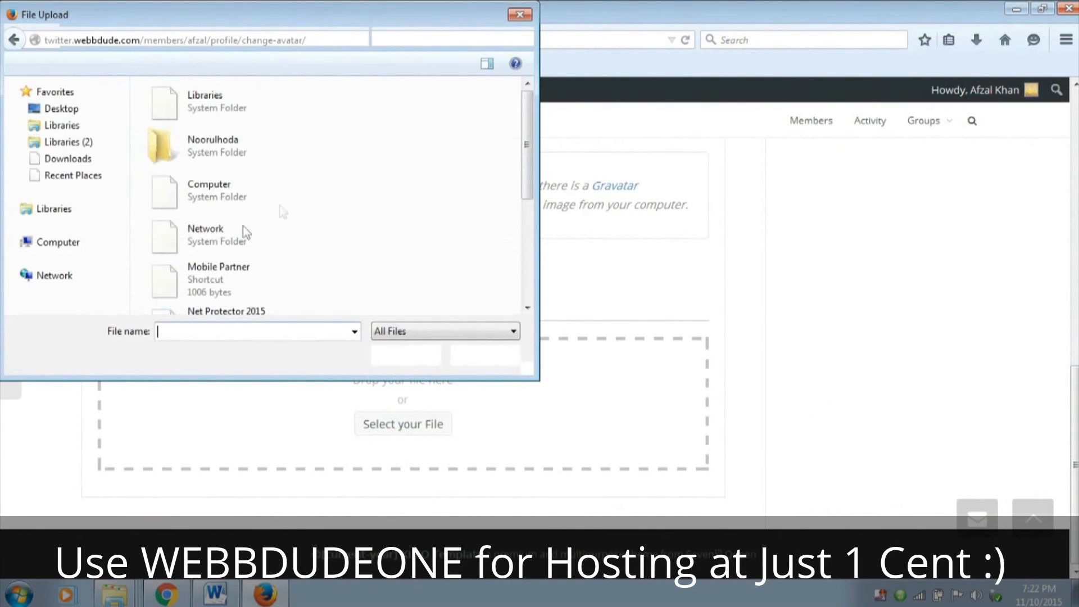
scroll(422, 197, "down", 3)
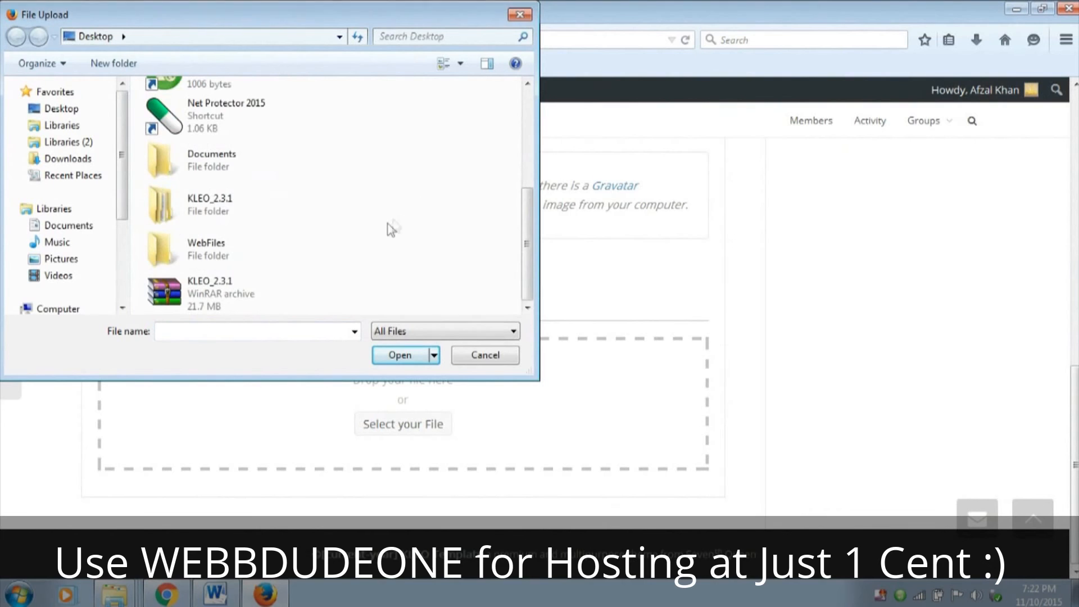
double_click(232, 254)
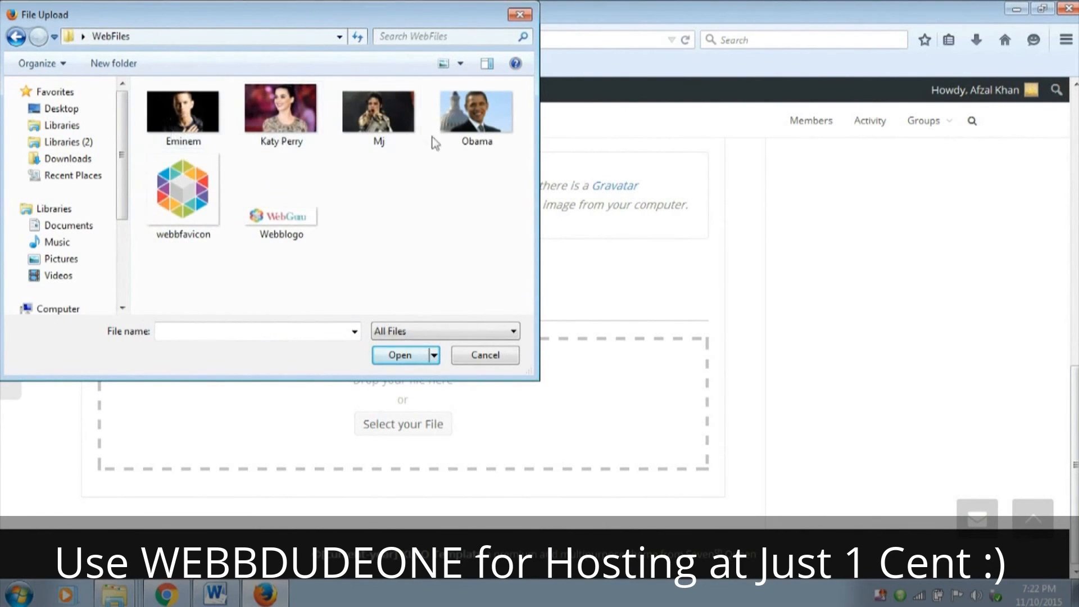
left_click(194, 124)
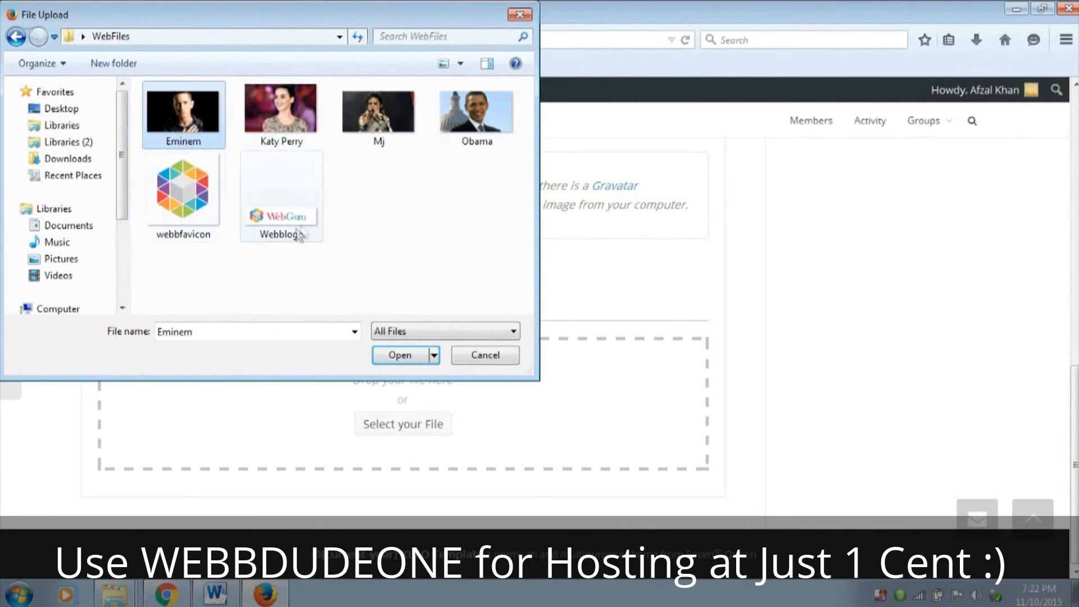
left_click(400, 355)
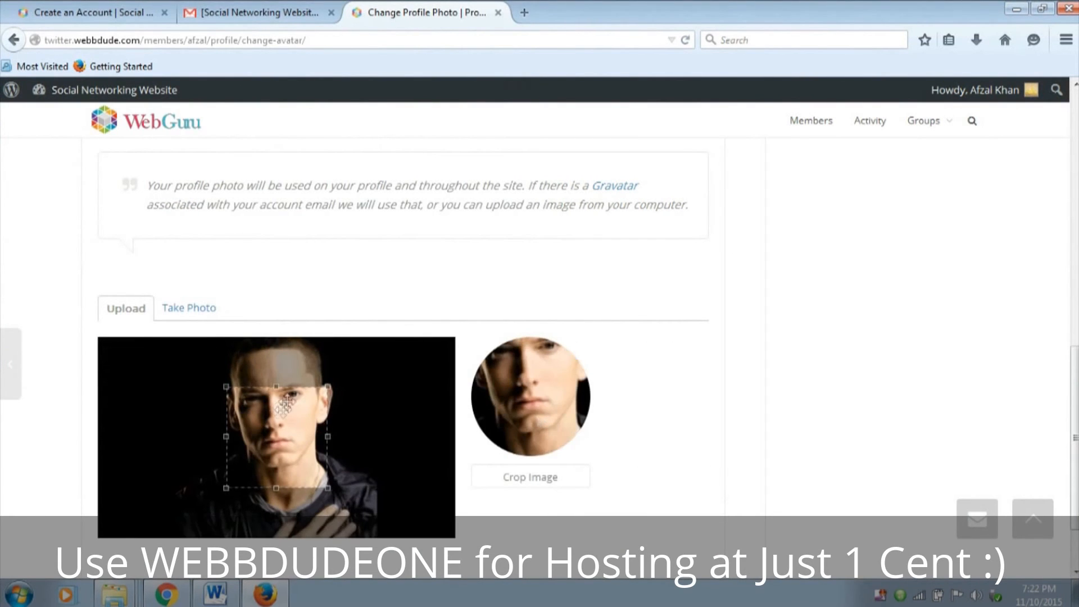
Enlarge the crop area to the photo's full height around the head and shoulders, and apply the crop
left_click_drag(234, 388, 176, 325)
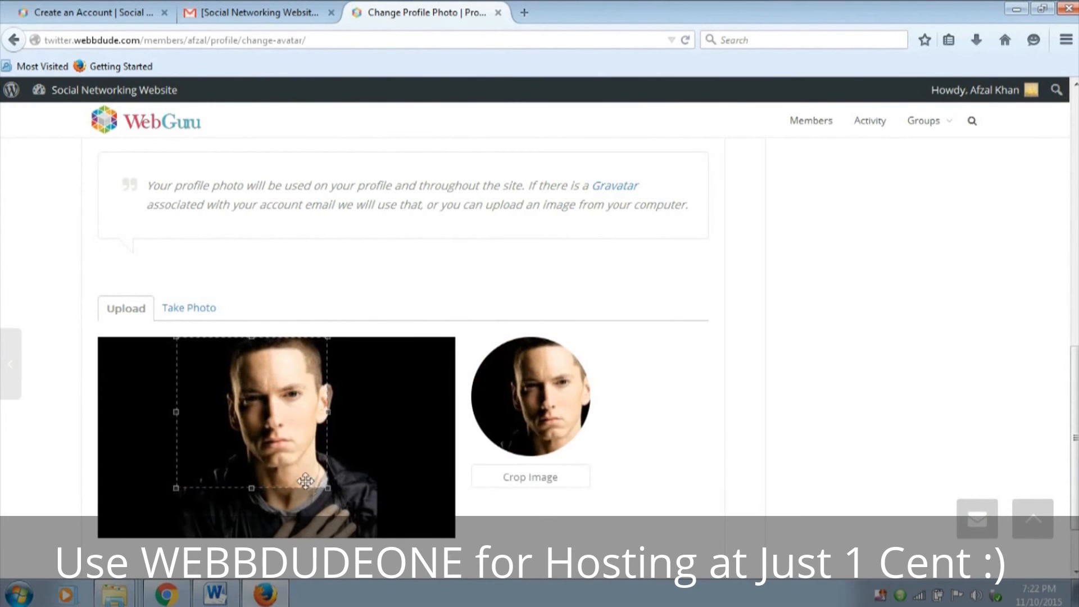
left_click_drag(327, 489, 388, 531)
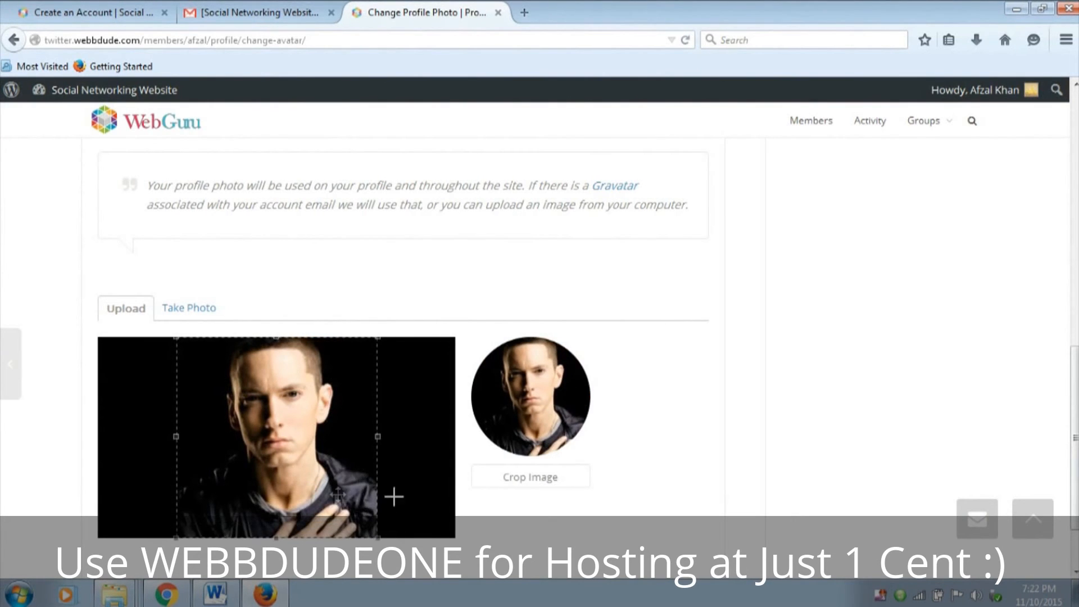
left_click(527, 483)
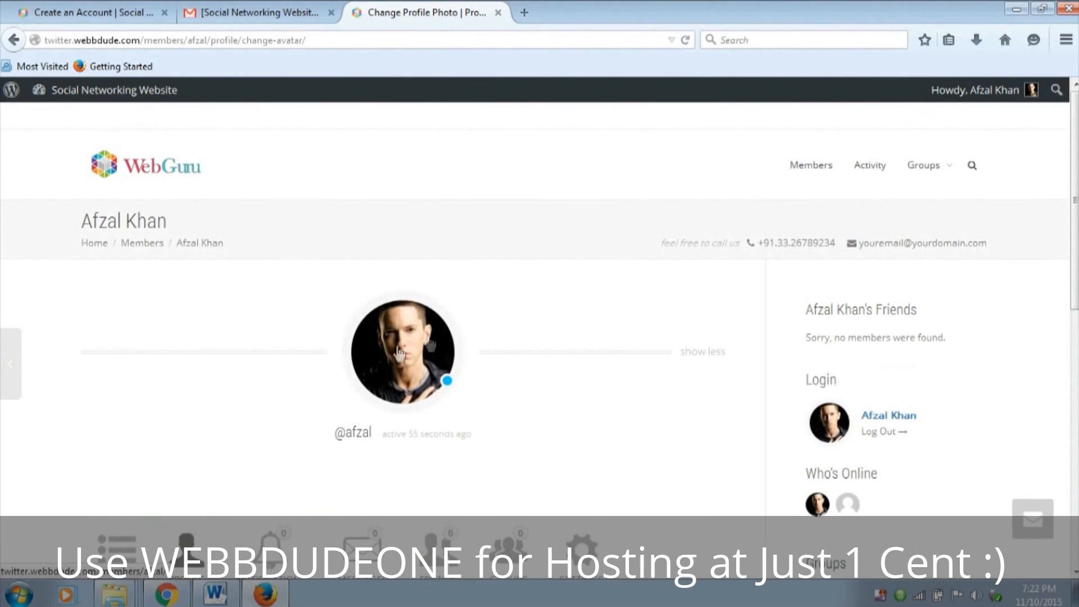
scroll(426, 356, "down", 3)
scroll(462, 397, "up", 3)
Return to the Members directory and send a friend request to the other member
left_click(163, 185)
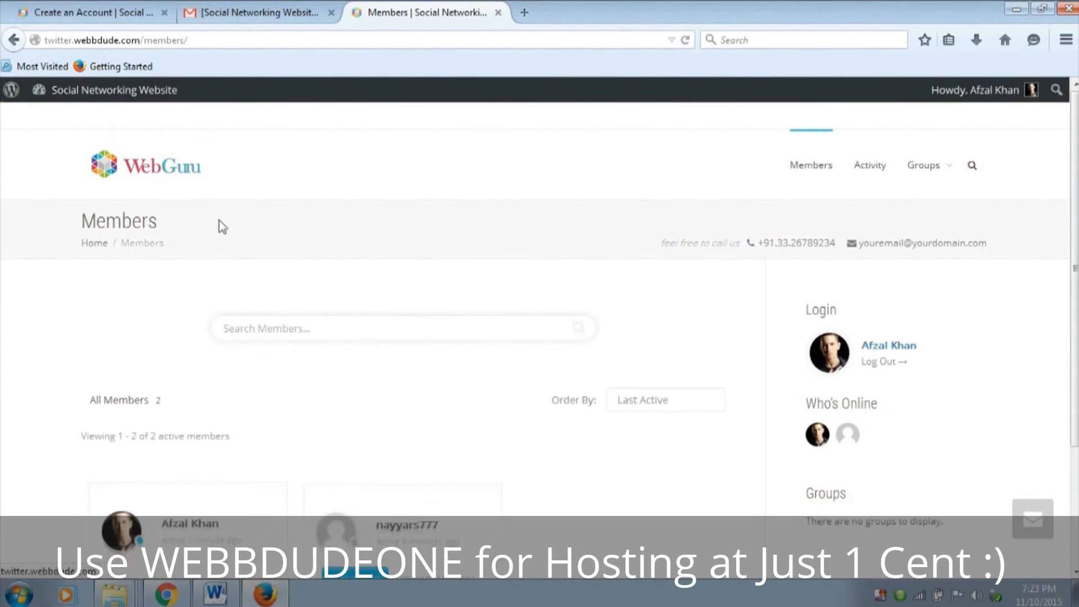
scroll(272, 287, "down", 3)
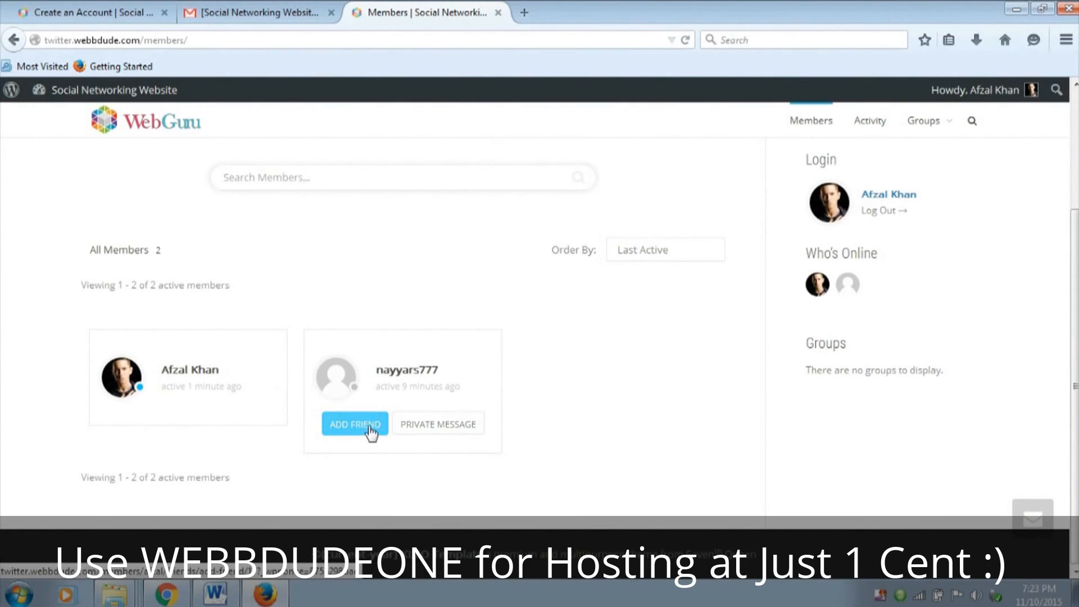
left_click(368, 437)
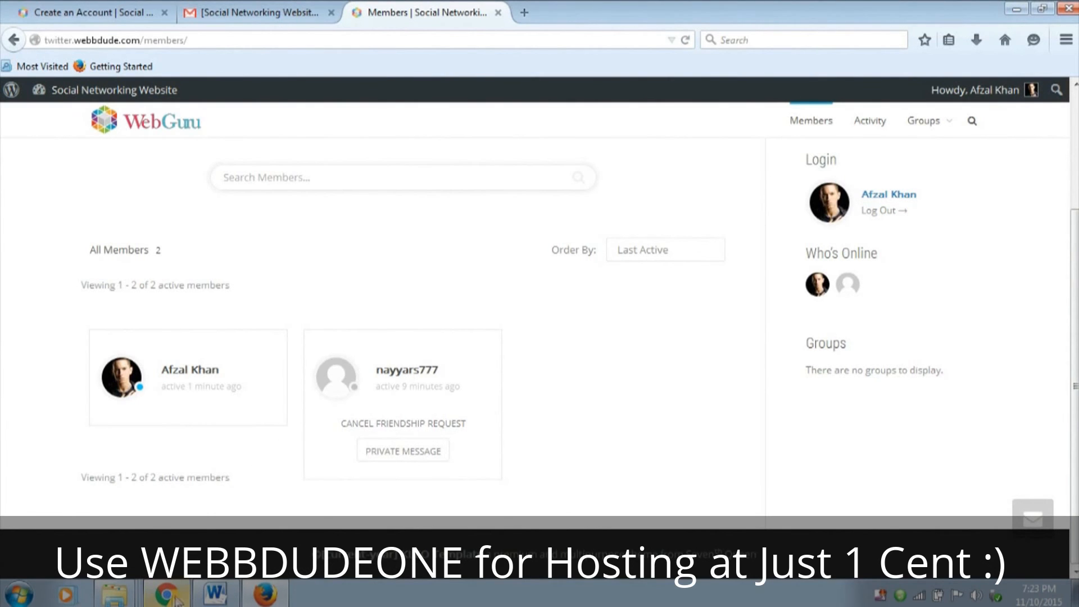
Switch to Chrome, reload the Members page as the administrator and check the account menu for notifications and friend requests
left_click(170, 600)
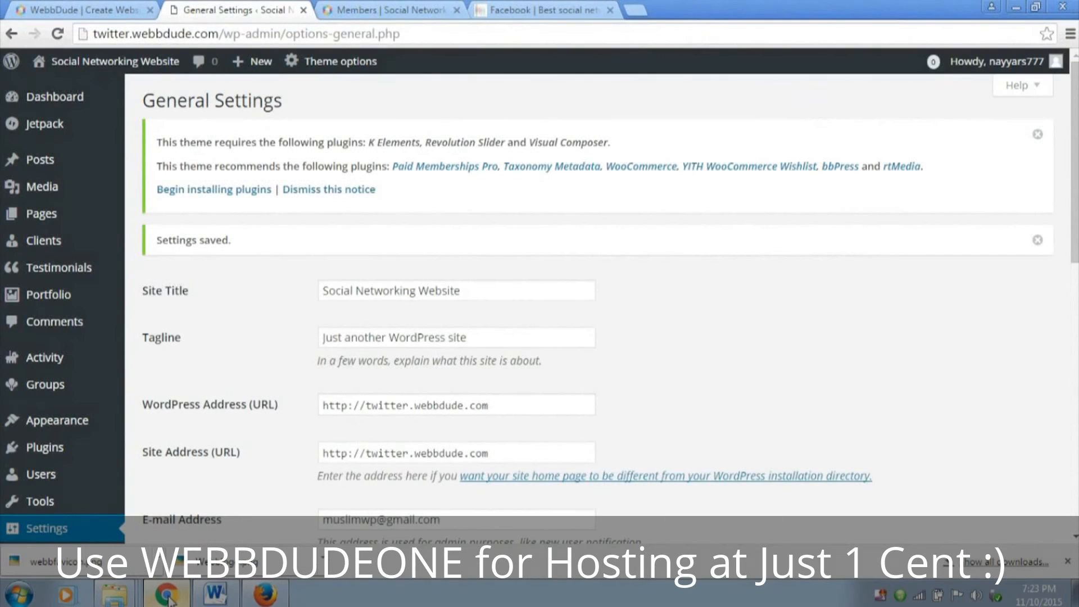
left_click(406, 9)
left_click(57, 32)
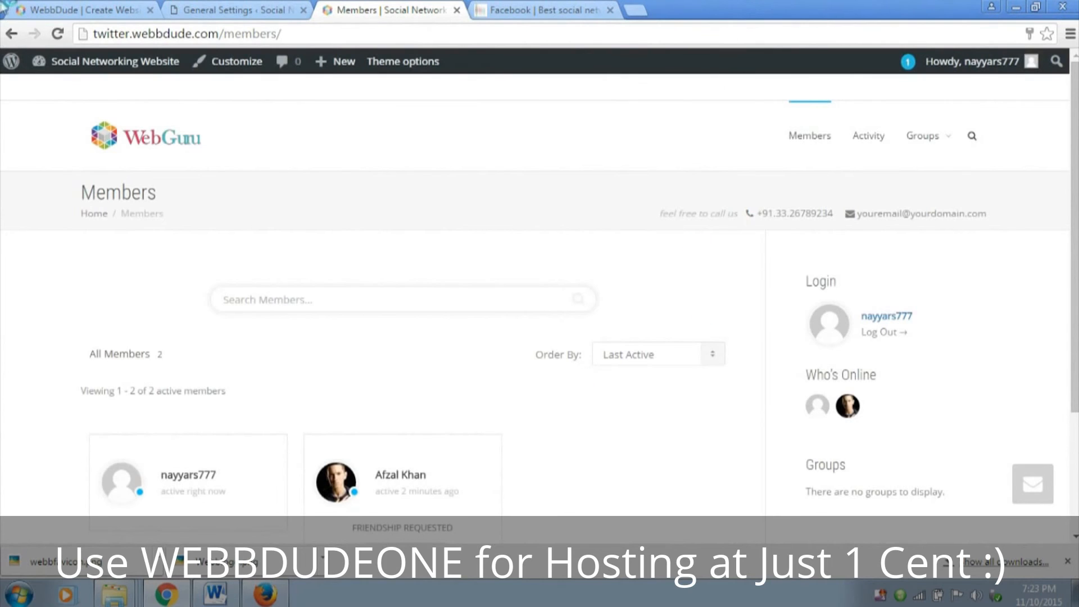
mouse_move(970, 65)
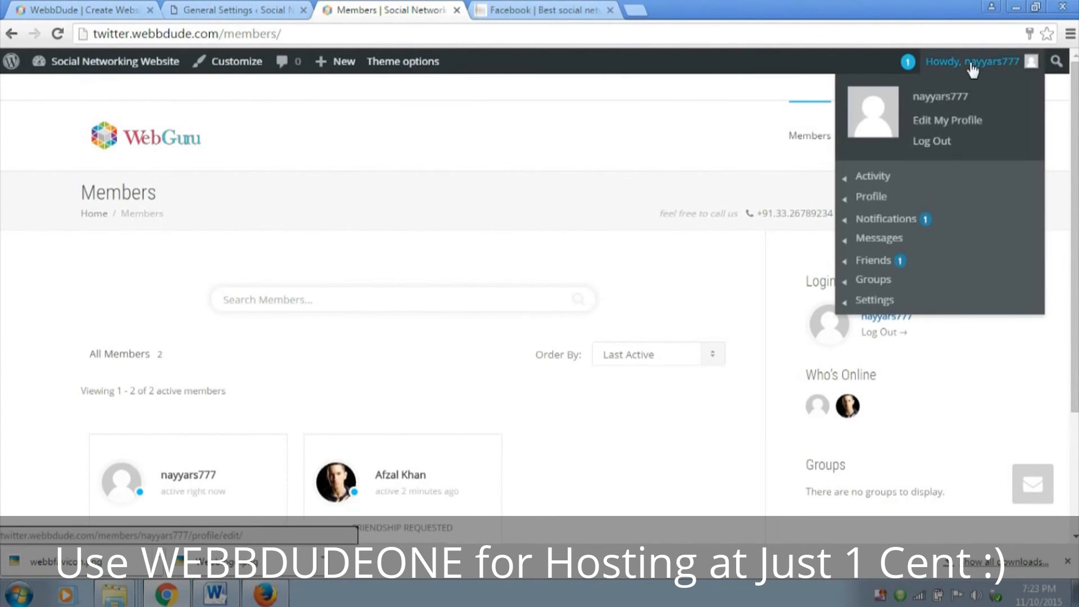
mouse_move(928, 228)
In the KLEO header options, select the single-row header layout with the logo before the menu, and save the theme options
left_click(241, 8)
mouse_move(352, 79)
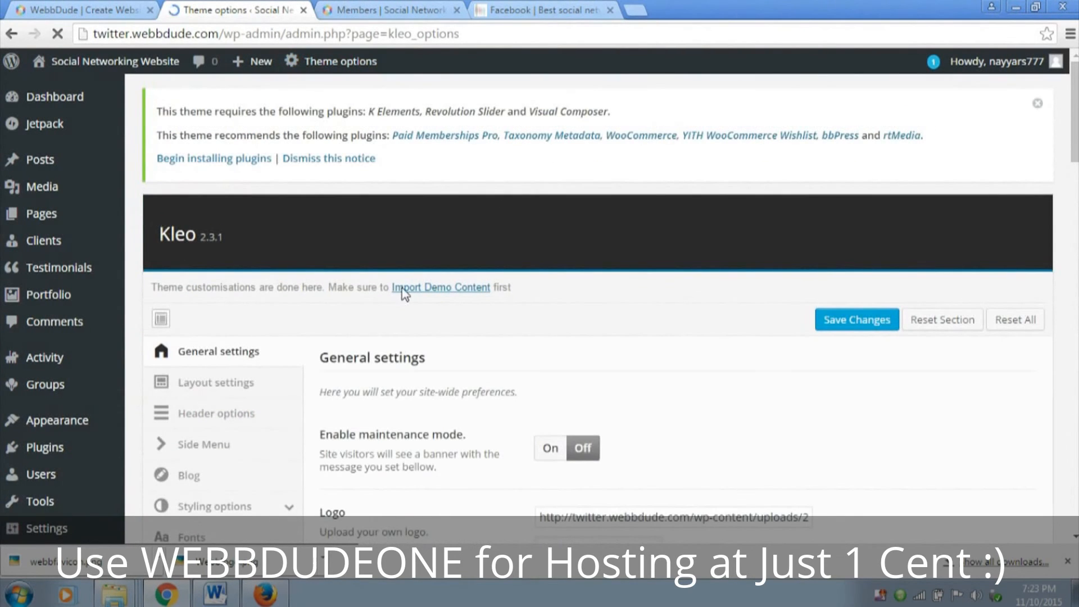
scroll(213, 287, "down", 3)
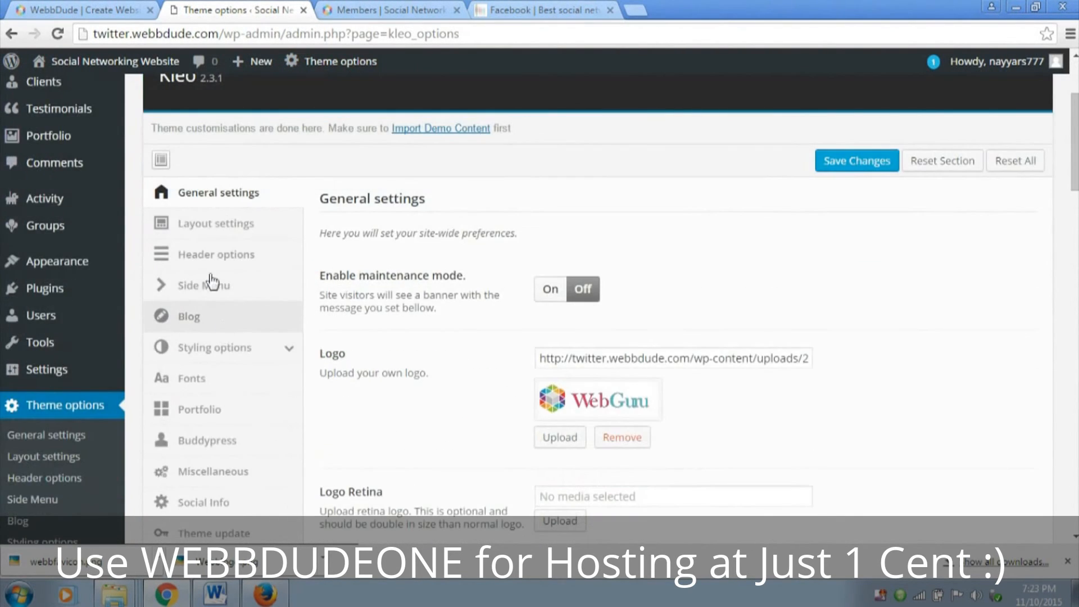
left_click(228, 257)
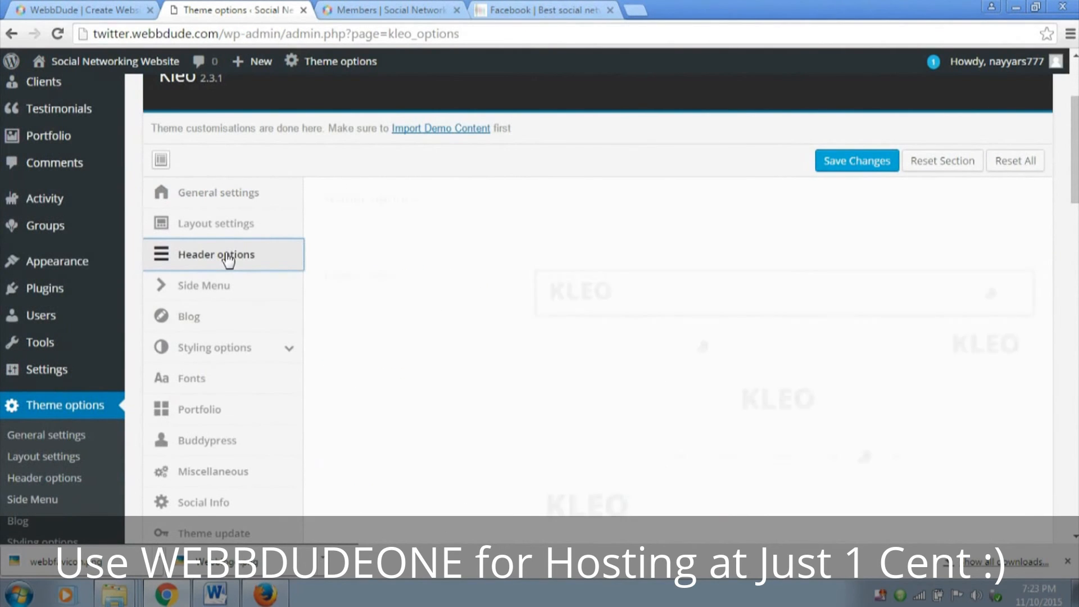
scroll(692, 303, "down", 1)
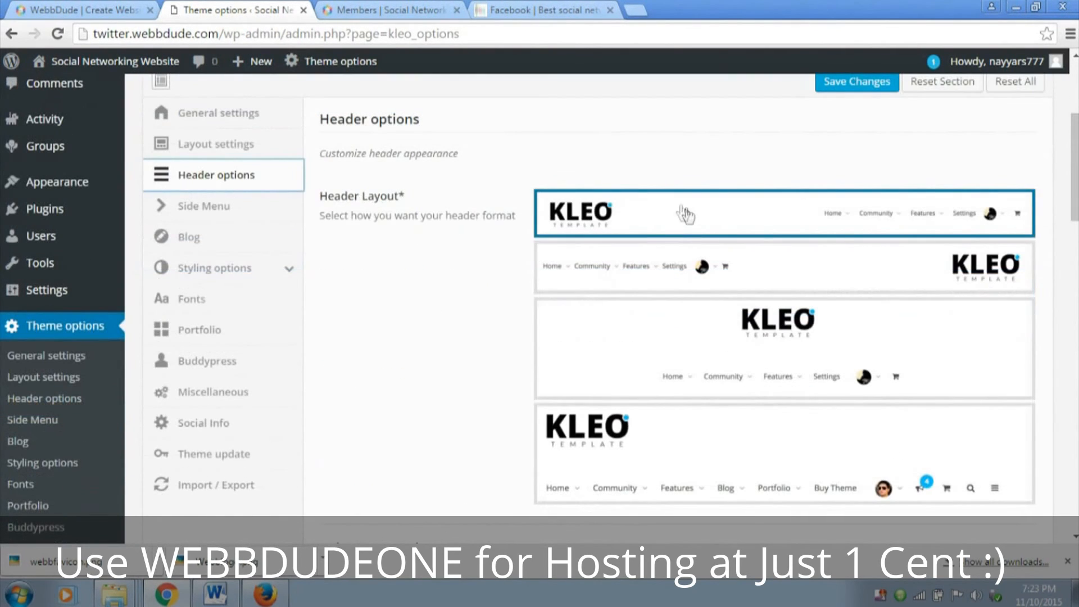
left_click(646, 225)
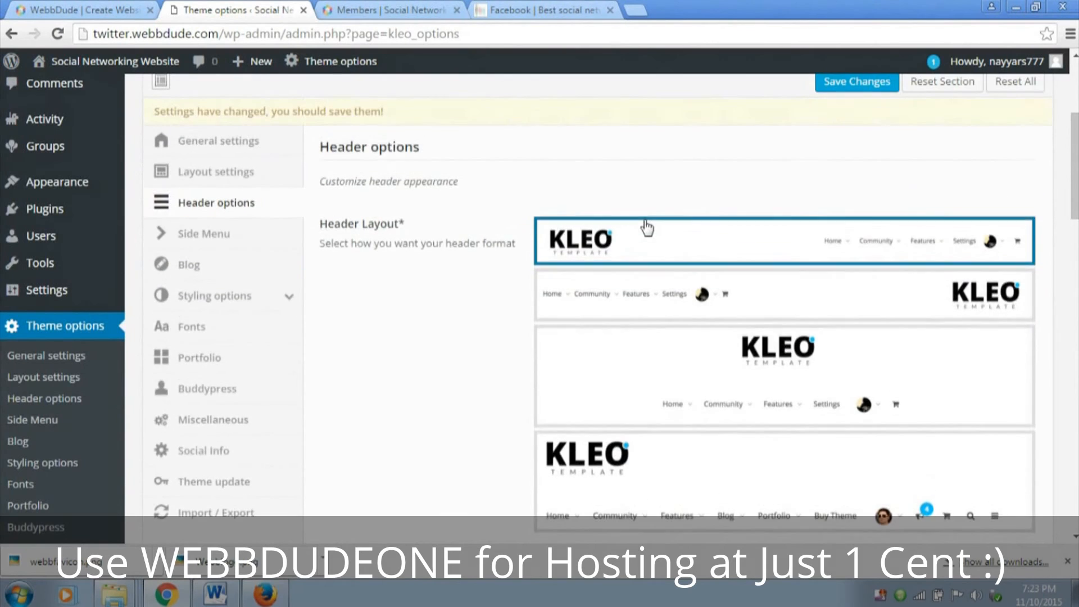
scroll(648, 228, "down", 10)
left_click(866, 525)
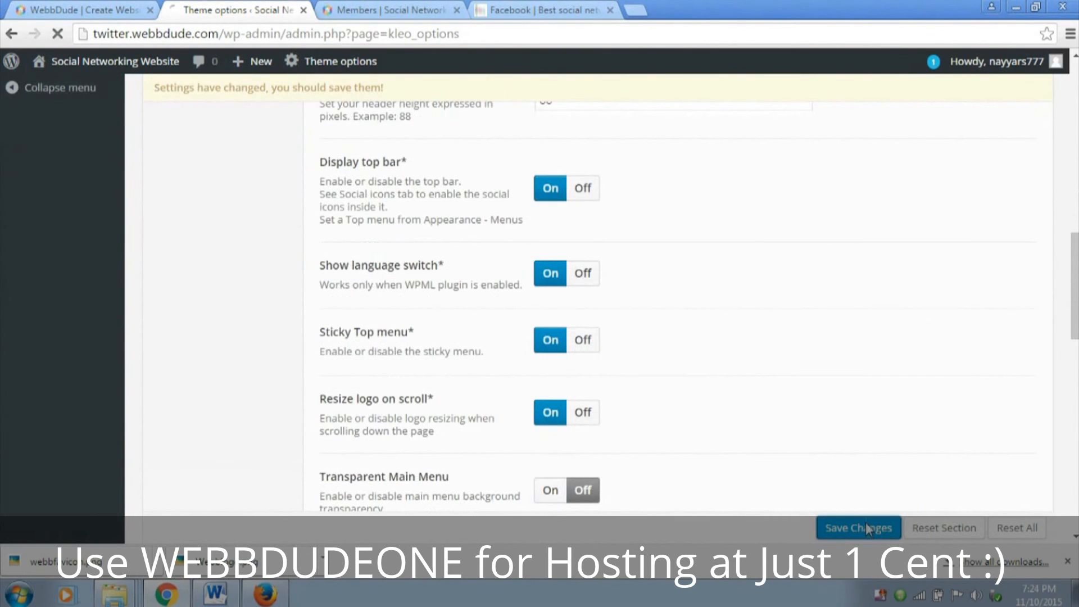
scroll(569, 219, "down", 3)
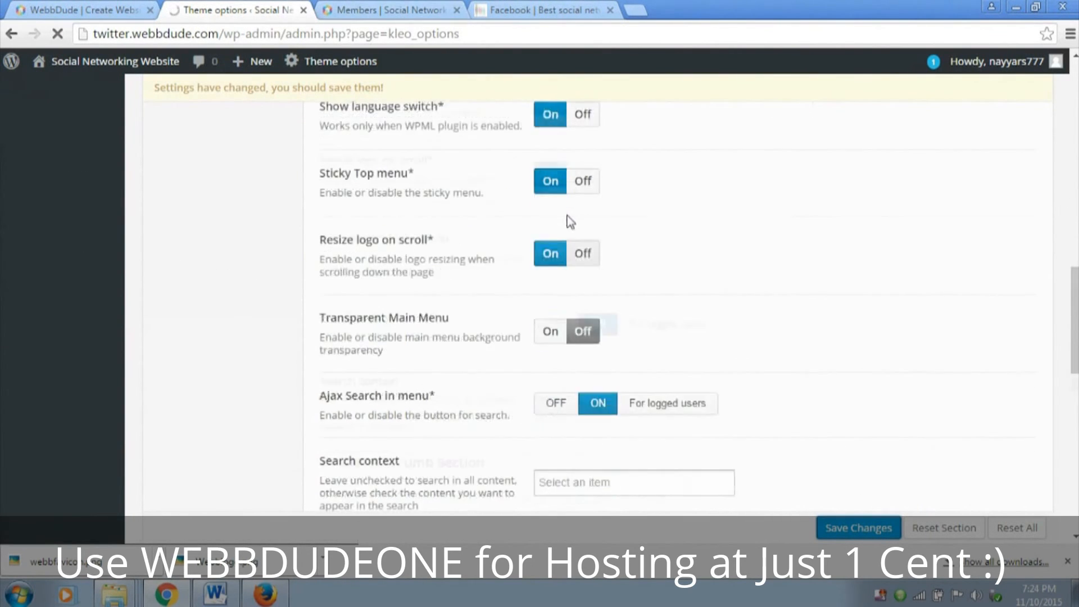
scroll(568, 221, "down", 1)
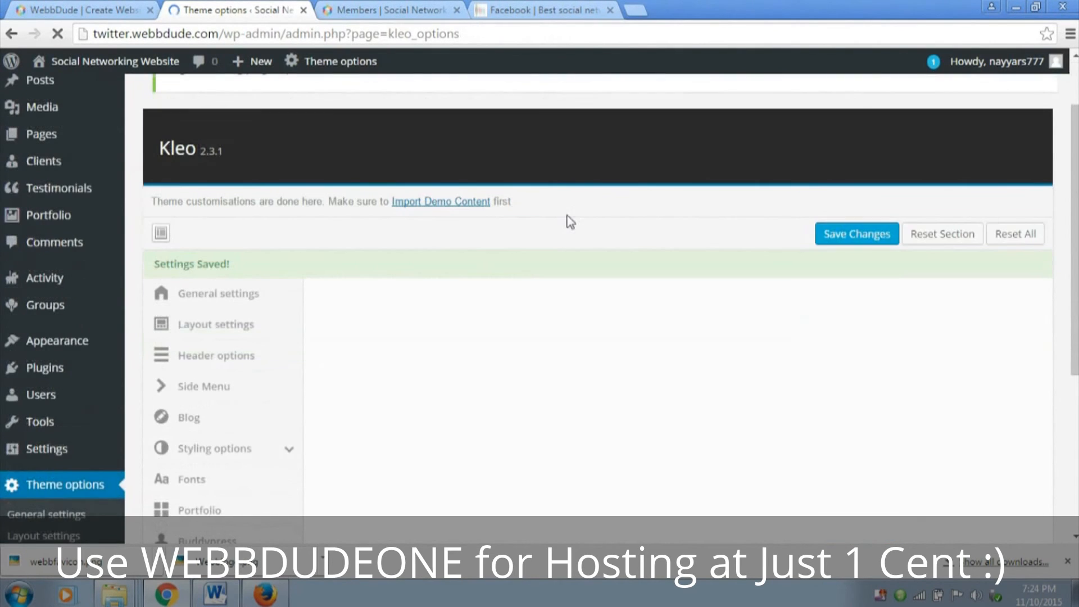
left_click(390, 10)
left_click(247, 9)
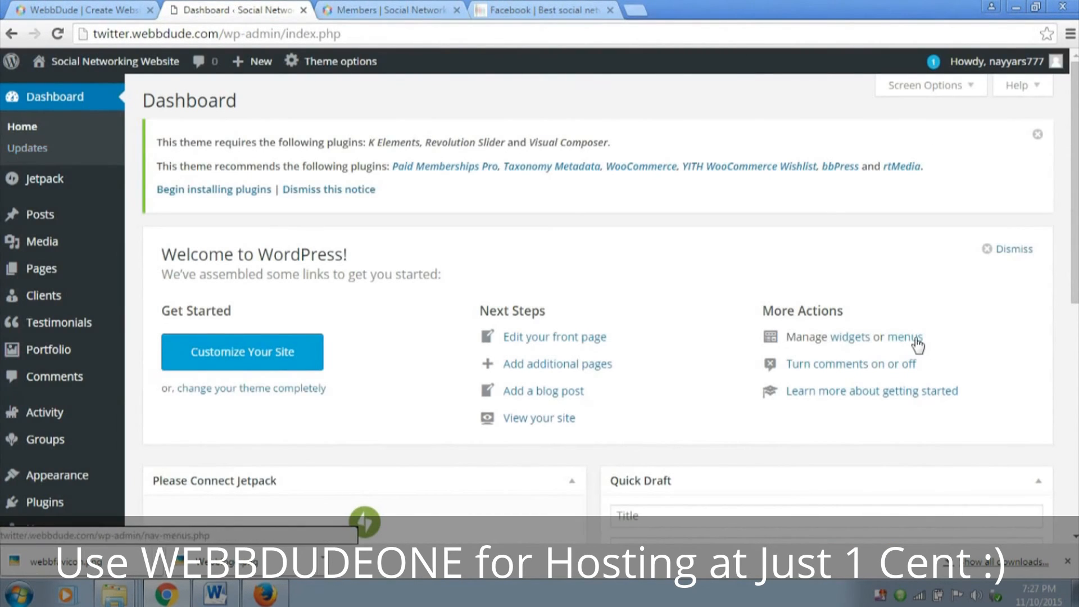
Add the logged-in BuddyPress links Friends, Groups, Messages, Notifications and Profile to the Main Menu
left_click(915, 339)
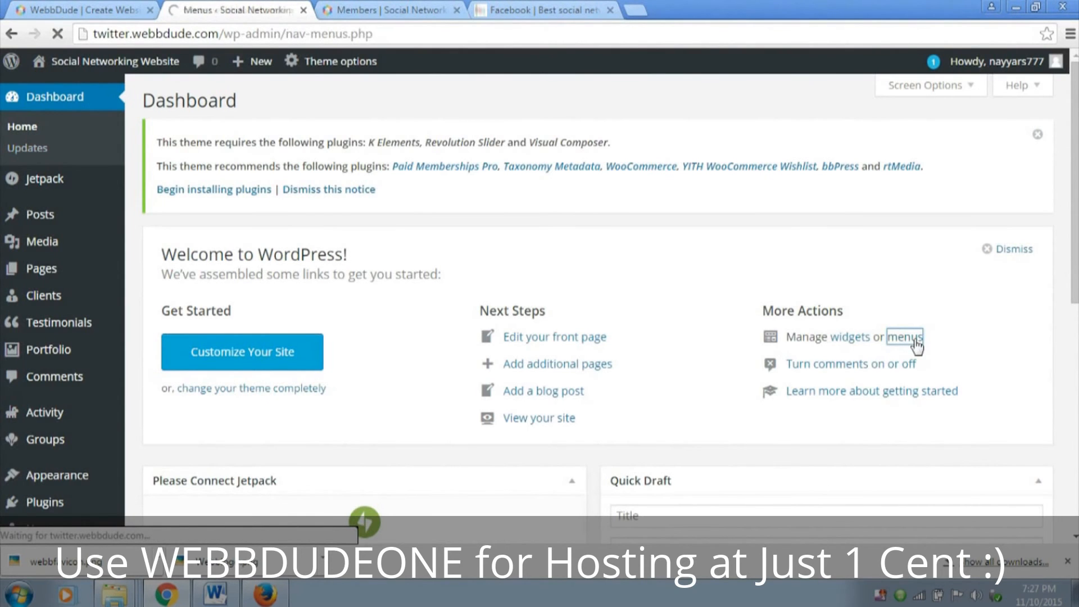
scroll(2, 508, "down", 3)
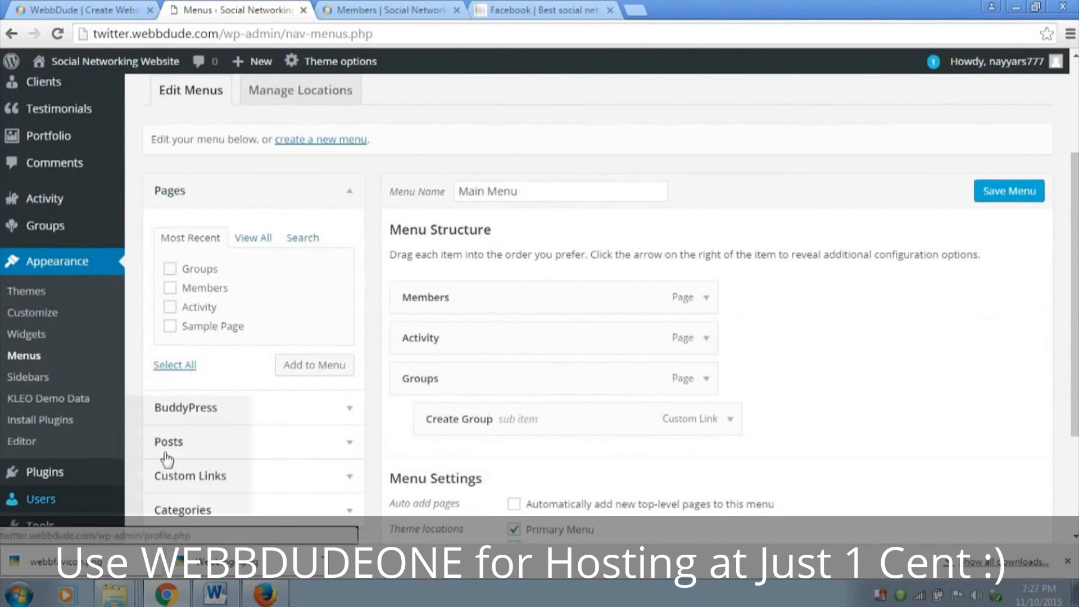
left_click(273, 414)
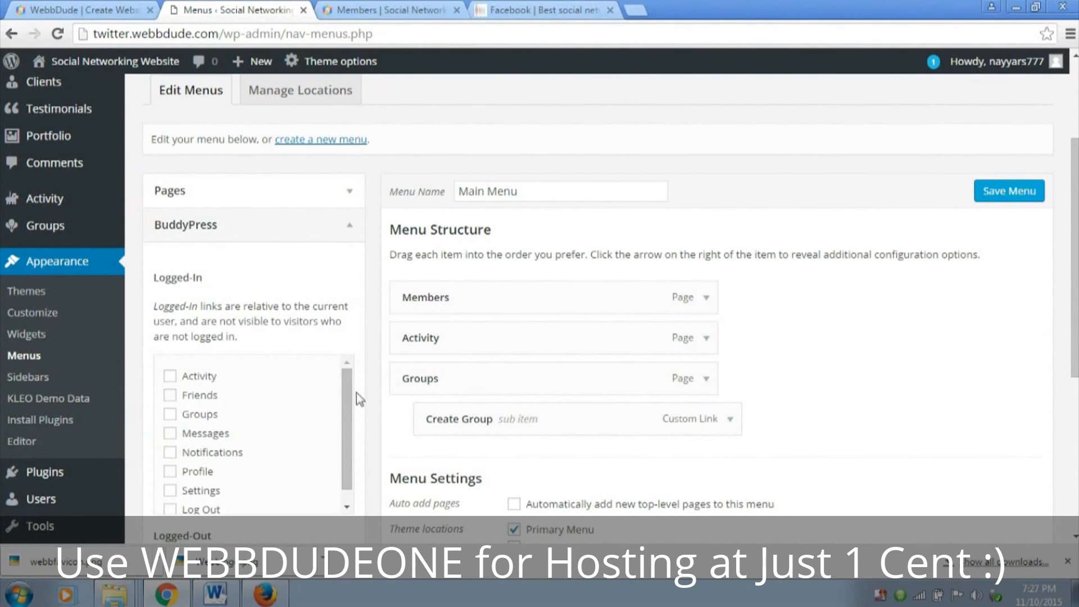
scroll(253, 389, "down", 1)
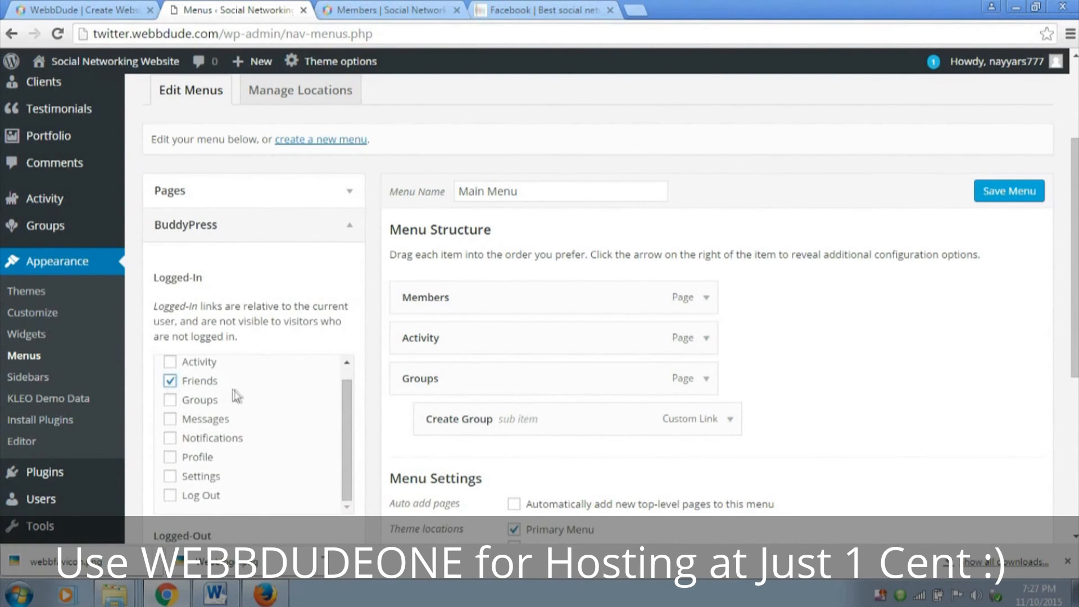
left_click(171, 420)
left_click(170, 456)
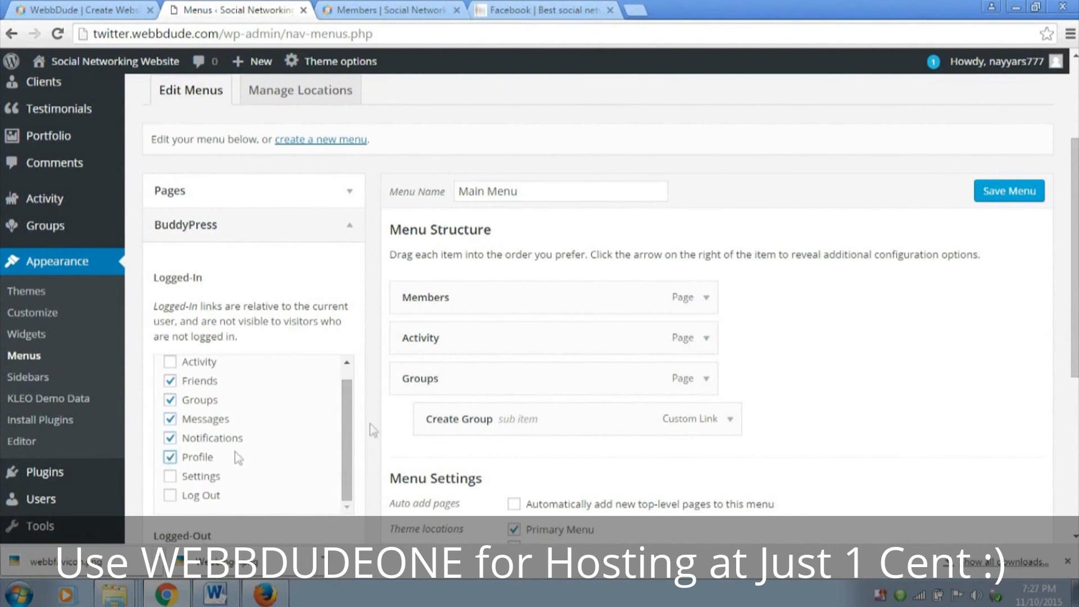
scroll(373, 424, "down", 5)
left_click(318, 367)
scroll(432, 439, "up", 3)
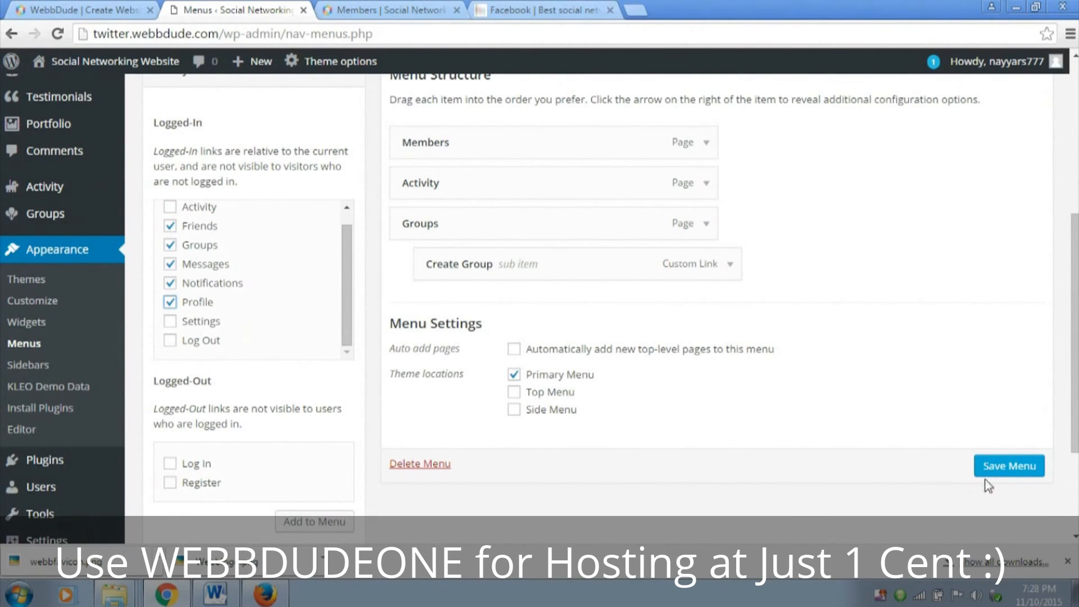
scroll(270, 333, "down", 3)
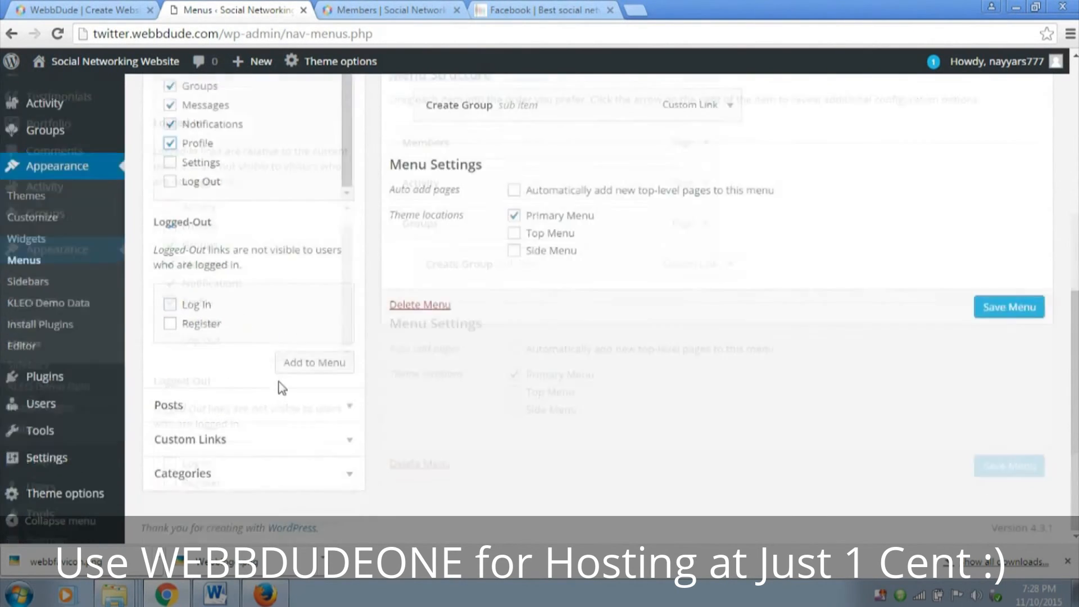
left_click(310, 366)
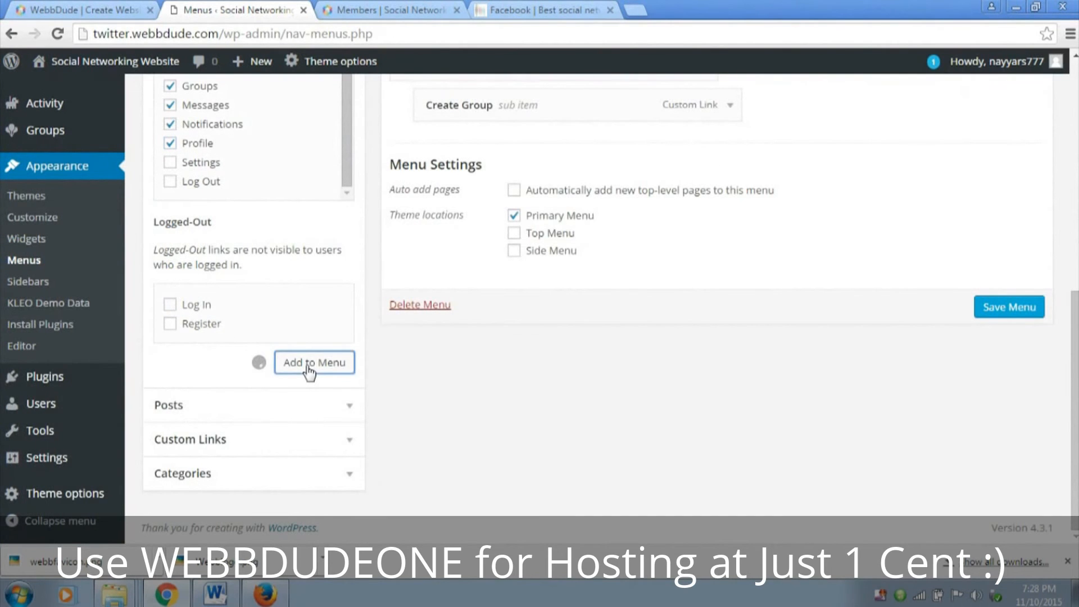
Remove the duplicate Groups custom link from the Main Menu structure
scroll(323, 371, "up", 3)
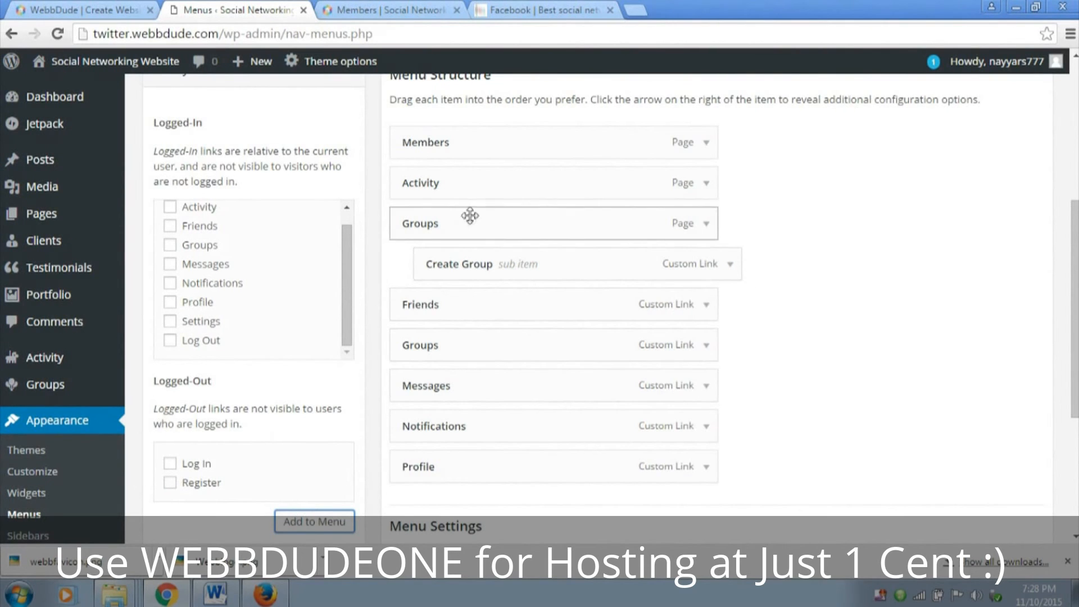
left_click(707, 345)
scroll(435, 373, "down", 3)
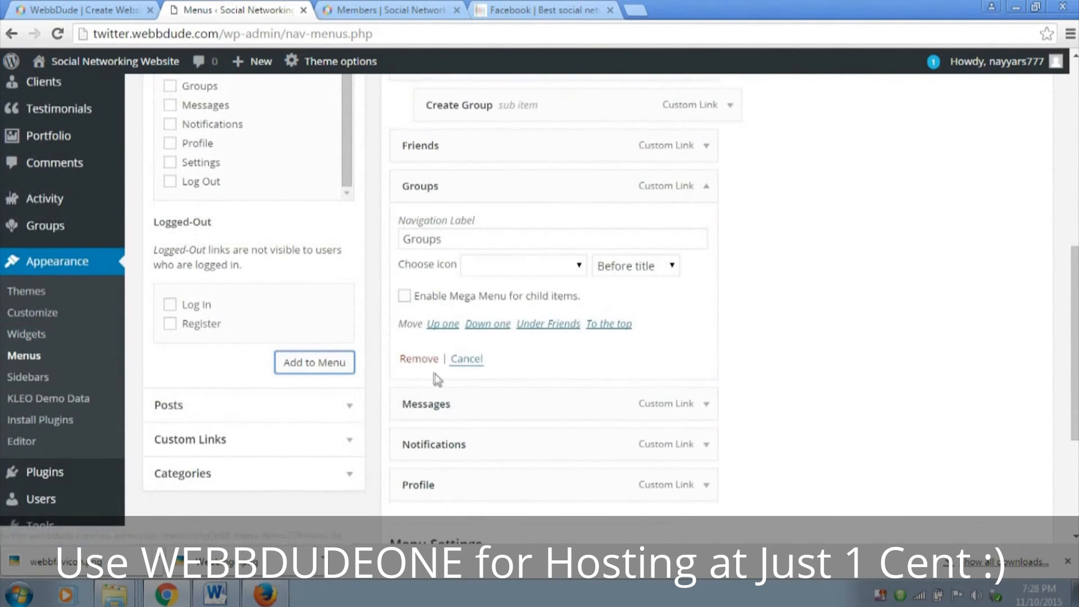
left_click(420, 359)
scroll(826, 371, "up", 3)
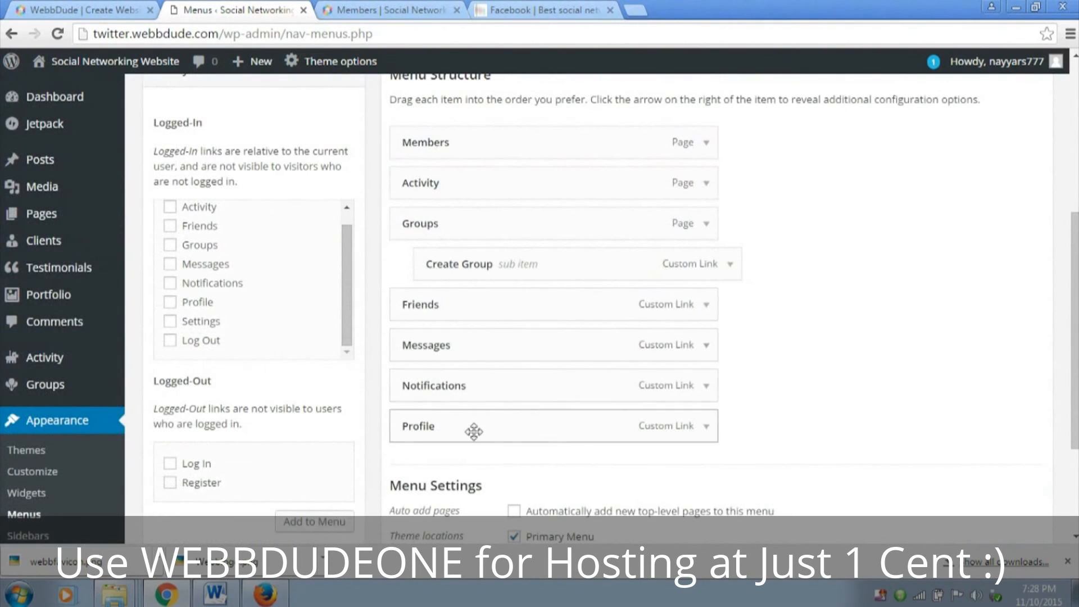
Save the Main Menu and reload the site's Members page to check the navigation
scroll(990, 458, "down", 4)
left_click(1022, 393)
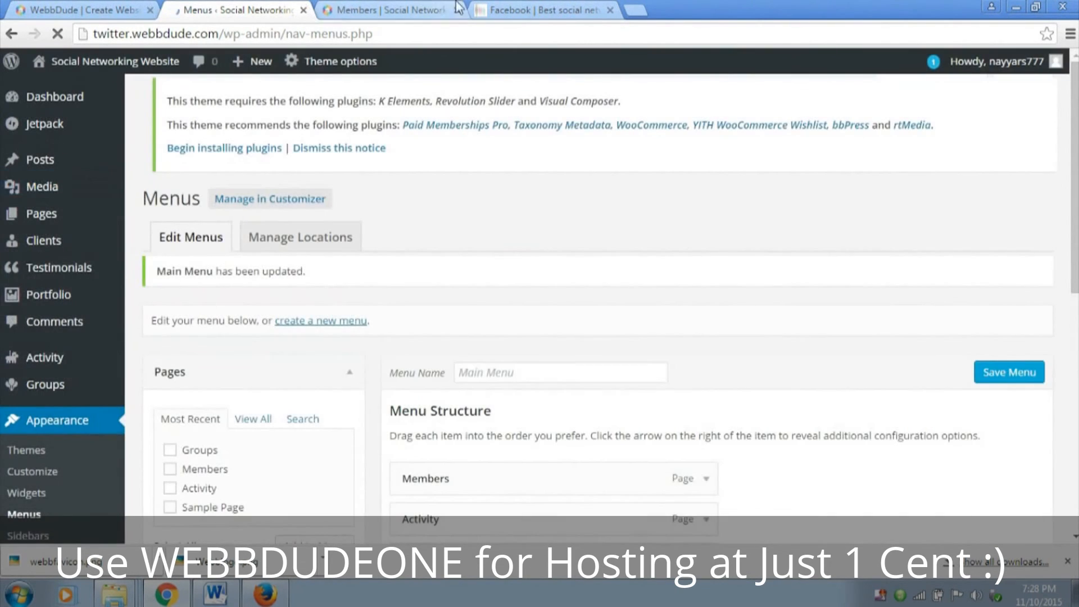
left_click(436, 9)
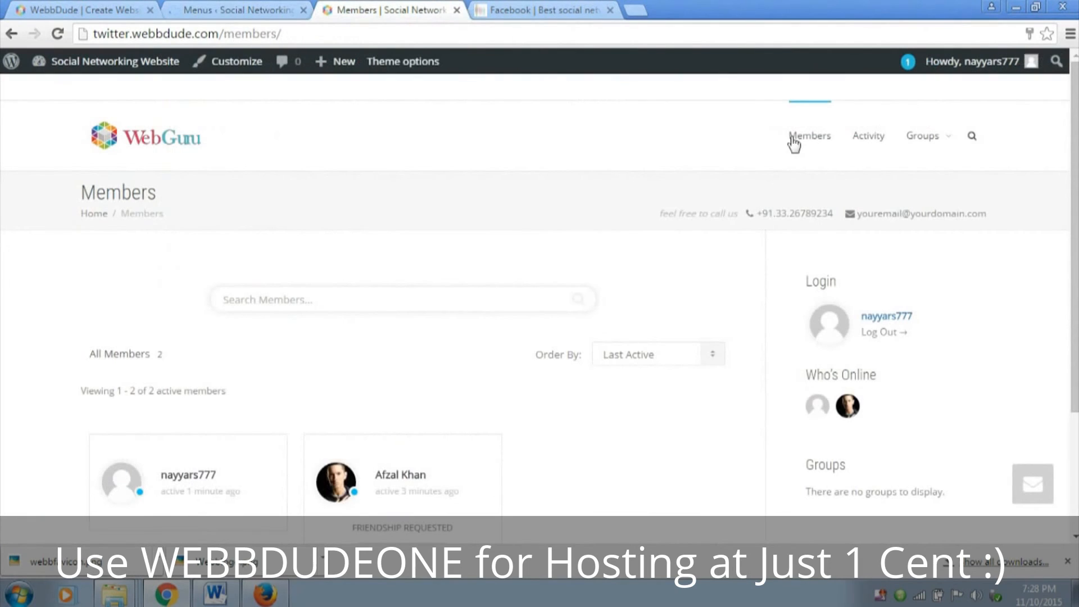
left_click(55, 38)
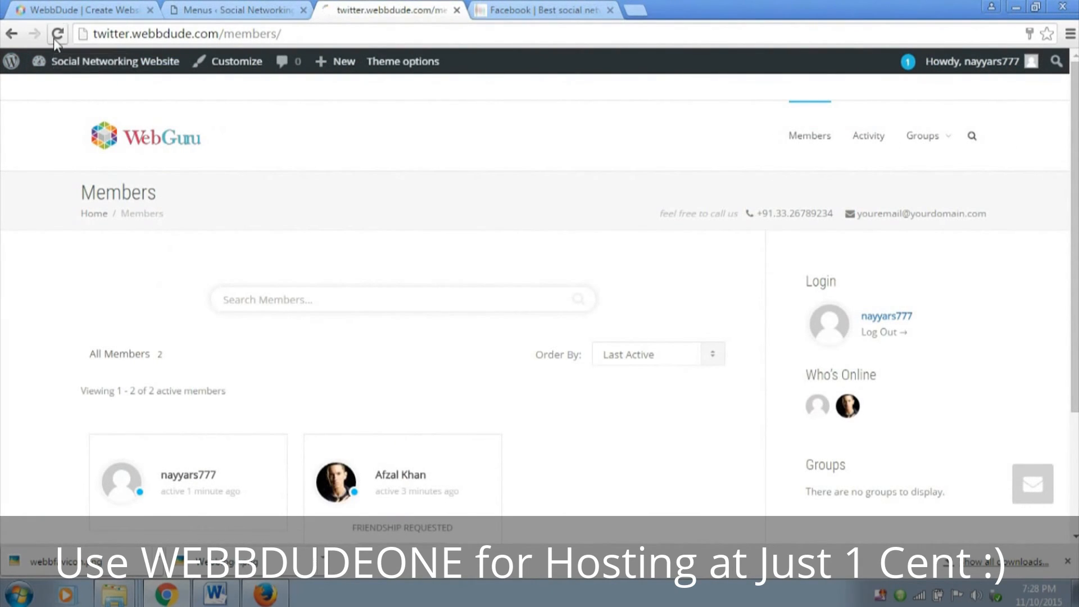
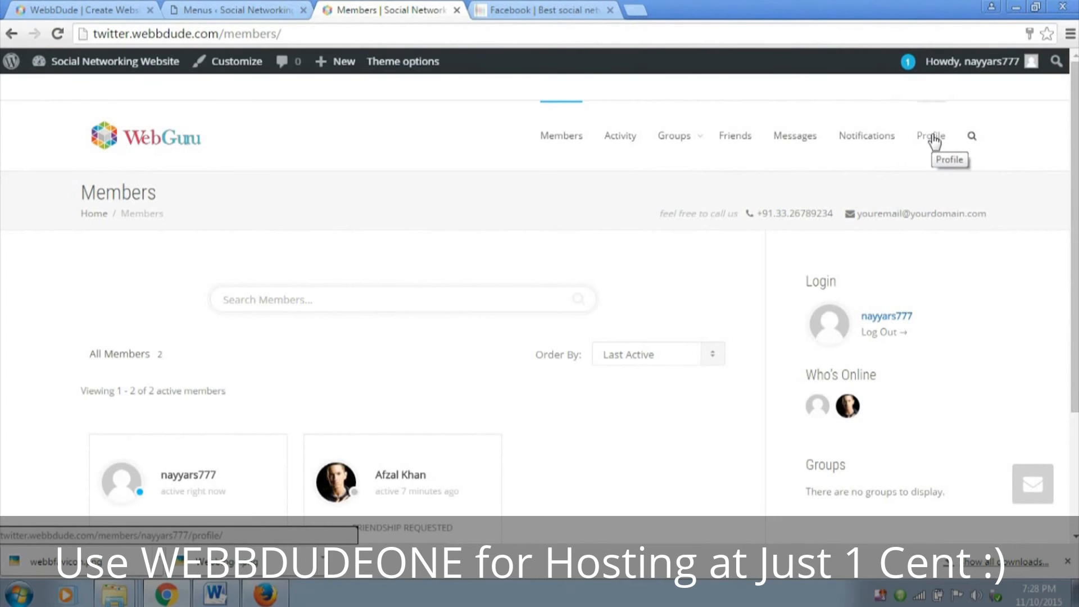
Check the Custom Links section in the menu editor and return to the site's Members page
left_click(250, 9)
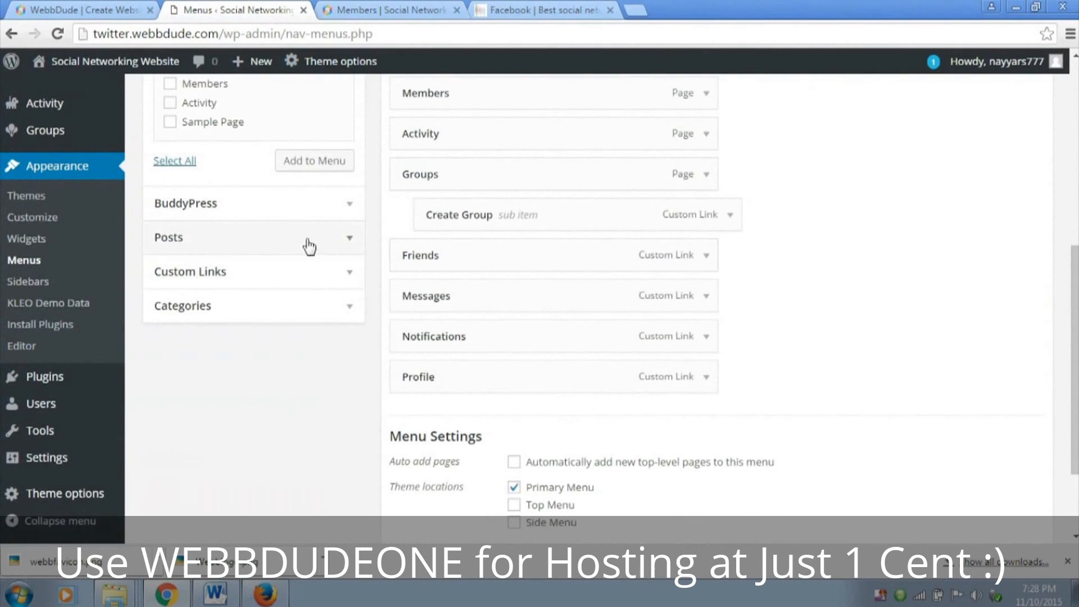
left_click(347, 272)
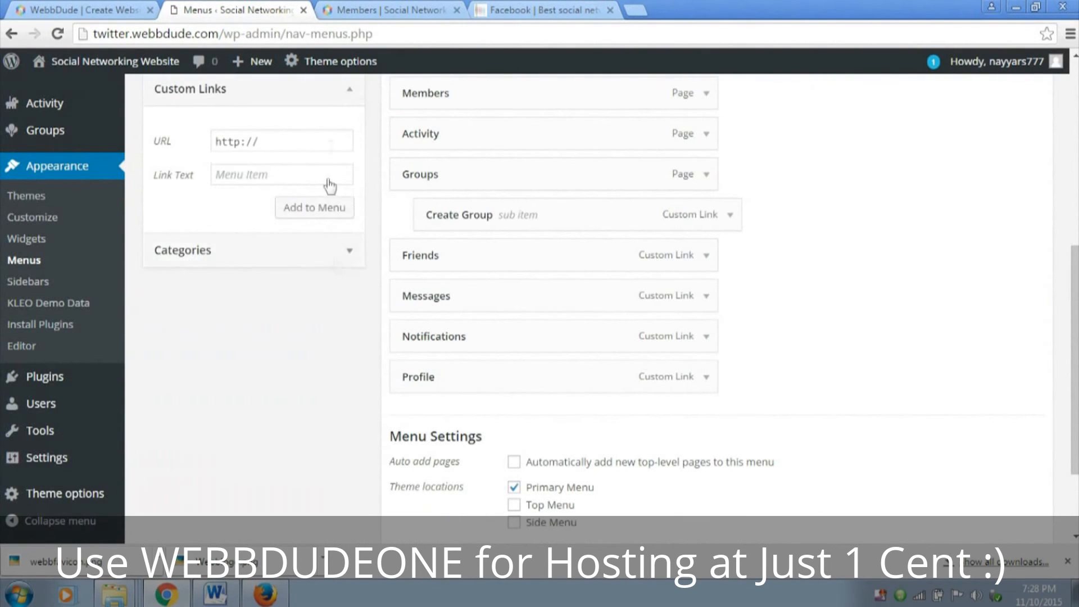
left_click(371, 9)
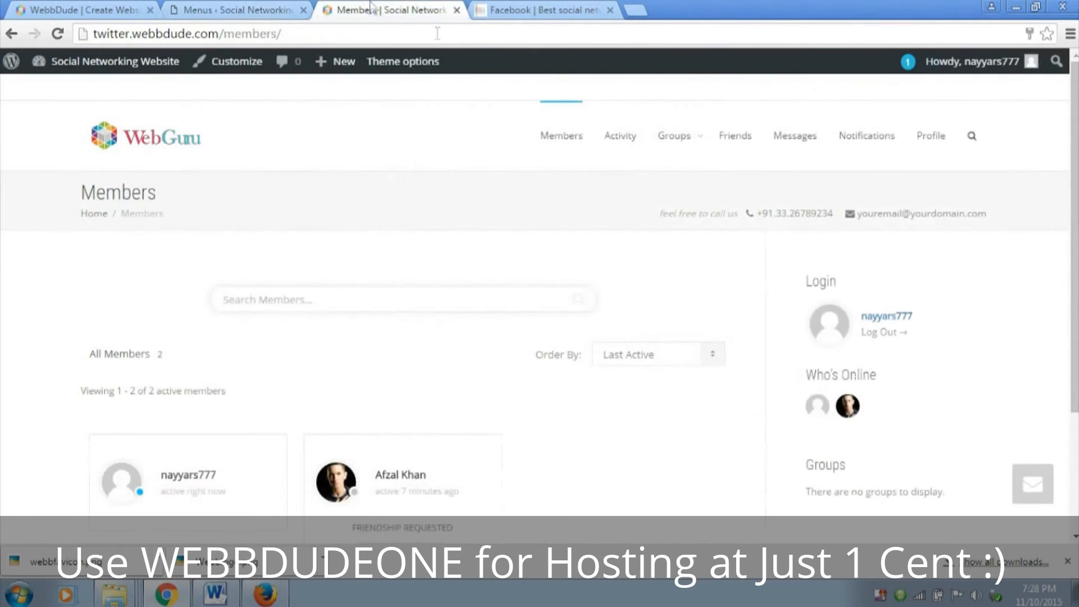
View the account's notifications, follow the pending friendship request and accept it
left_click(880, 145)
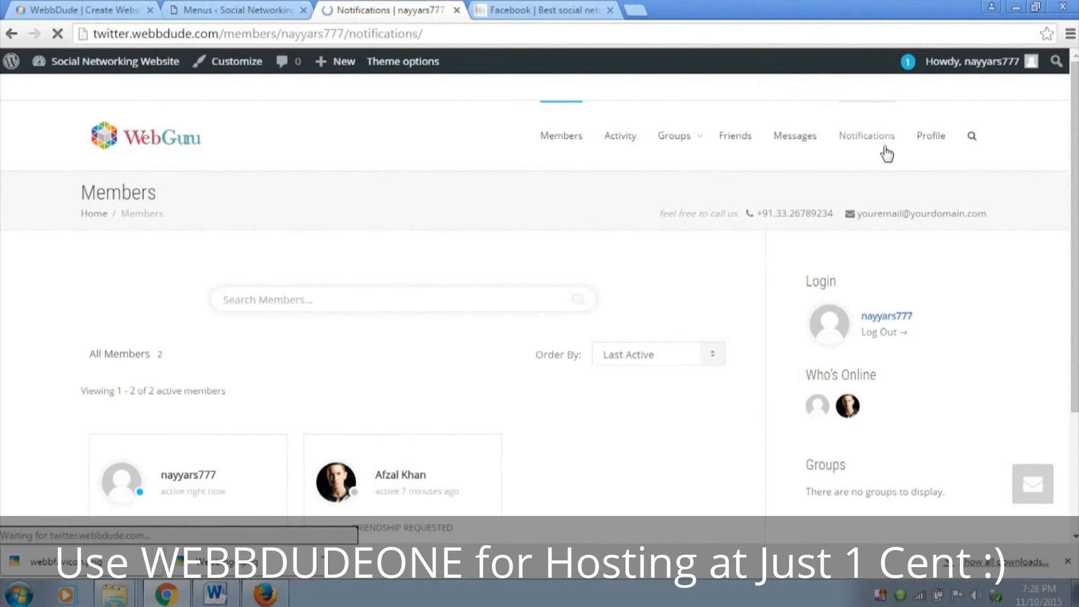
scroll(842, 219, "down", 3)
scroll(842, 215, "down", 2)
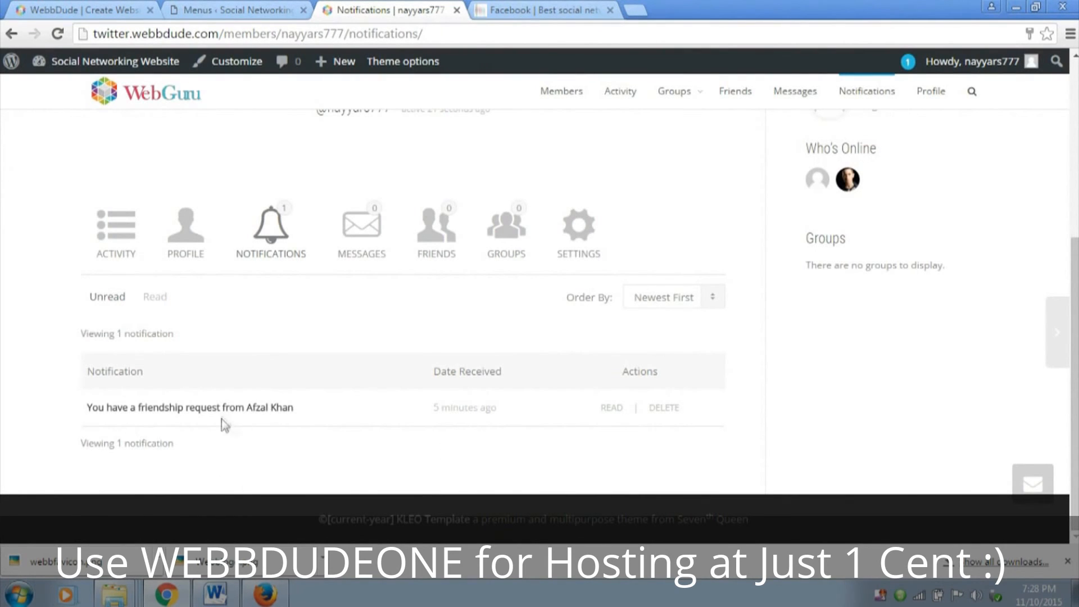
left_click(255, 411)
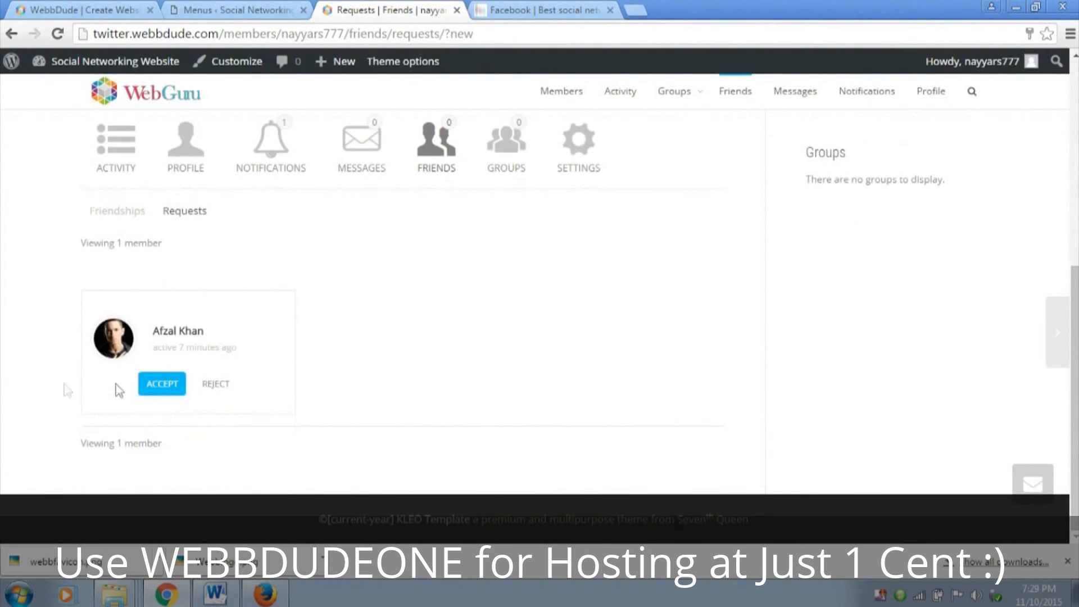
left_click(159, 384)
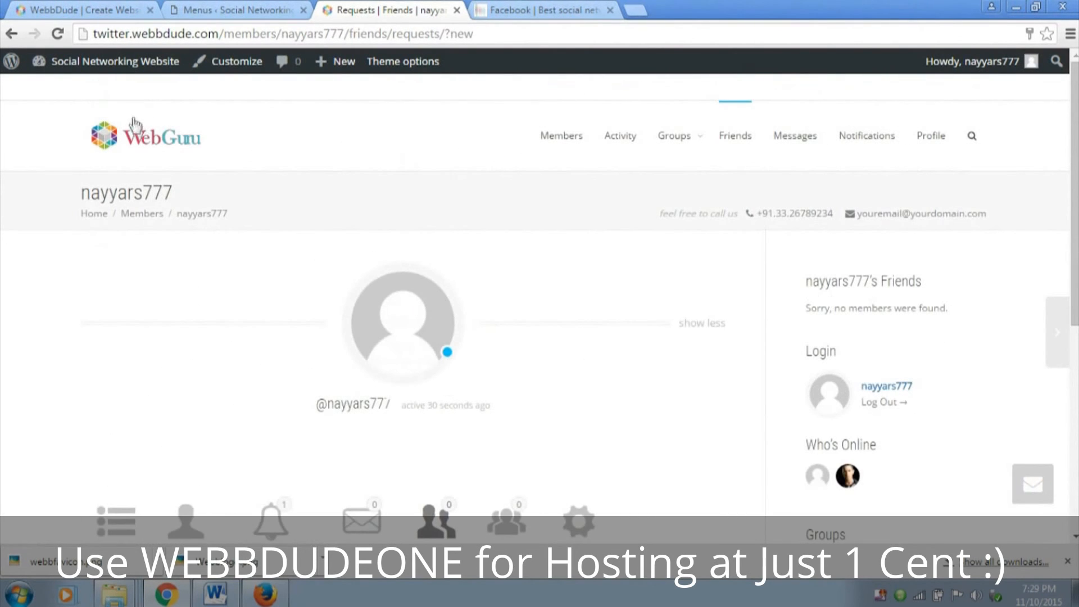
Go to the site's home page and examine the member cards, friend options and sidebar widgets
left_click(139, 135)
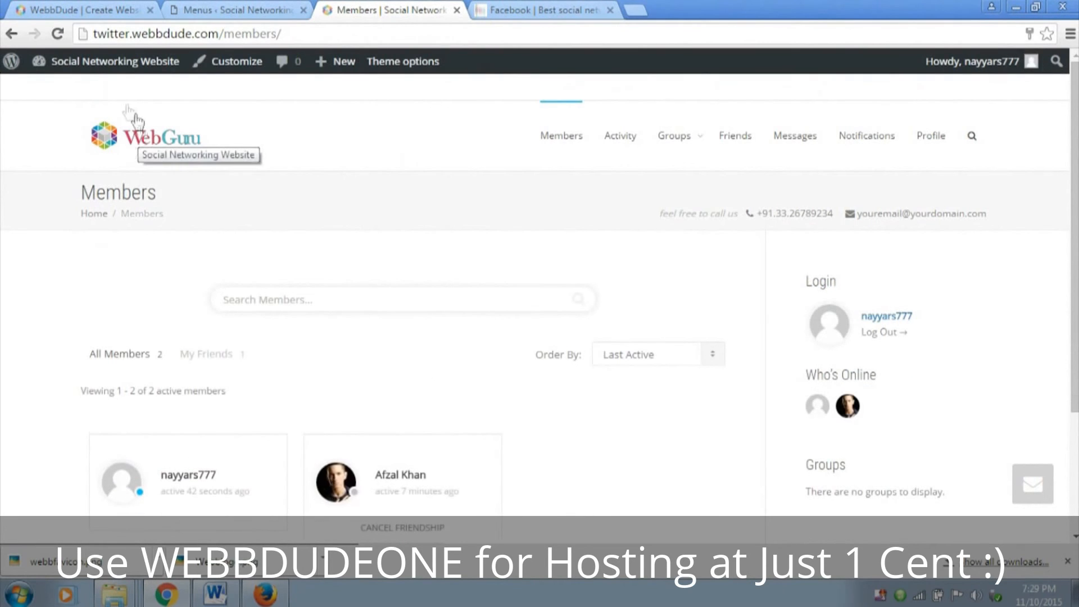
scroll(585, 185, "down", 3)
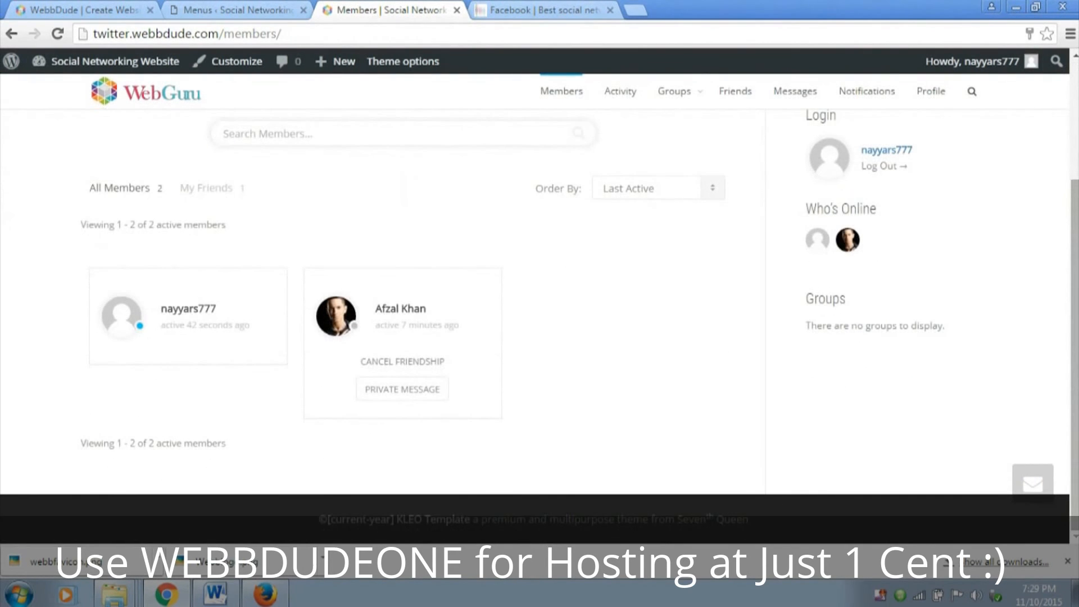
scroll(481, 381, "up", 2)
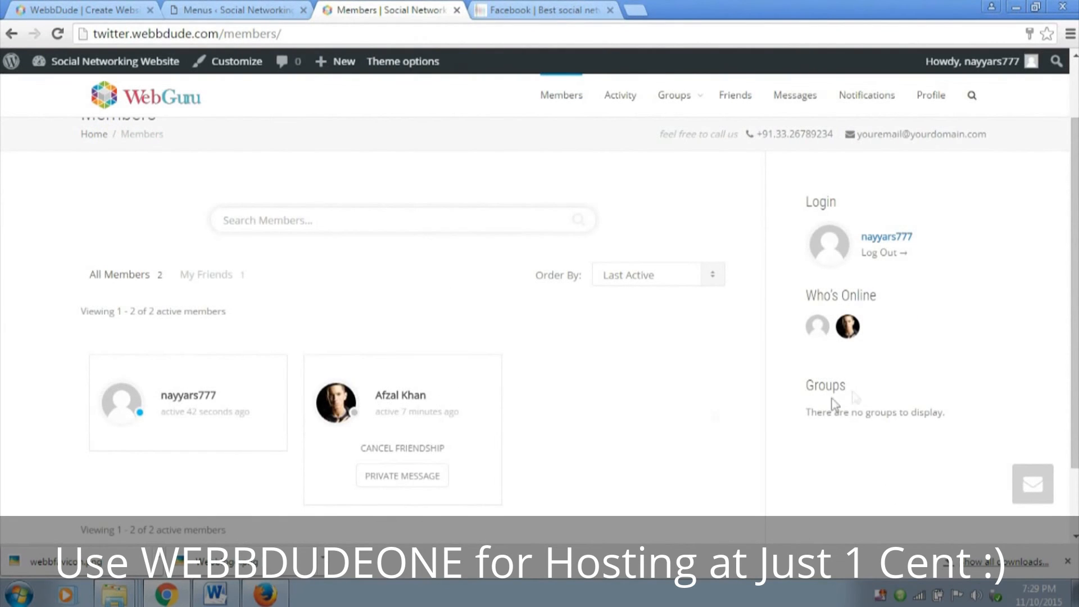
scroll(833, 377, "up", 2)
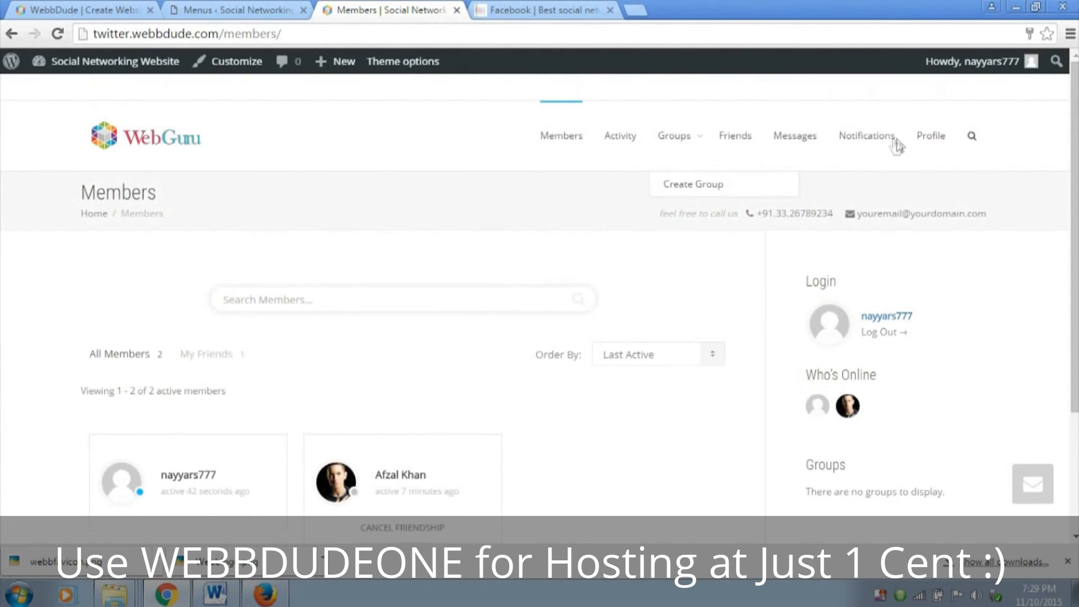
scroll(474, 402, "down", 3)
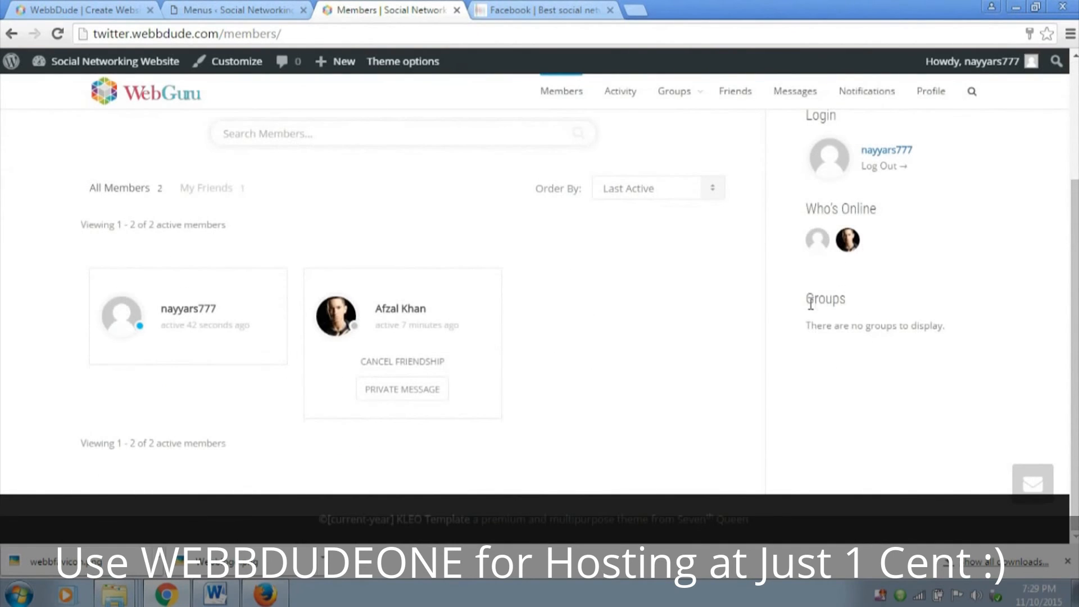
scroll(712, 338, "up", 3)
View the site's Groups page and check which groups are listed
left_click(673, 137)
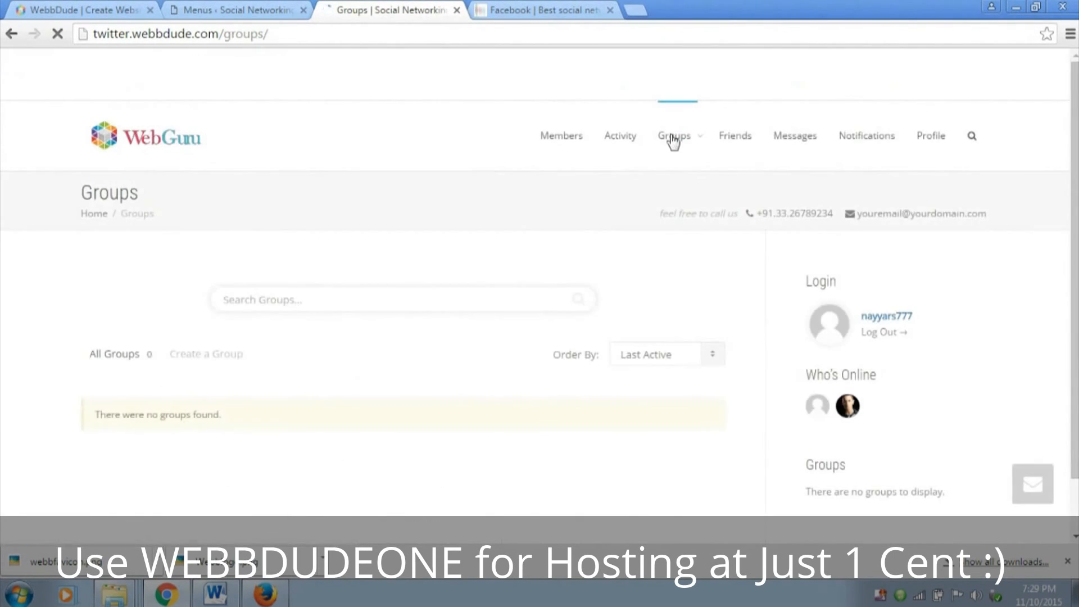
scroll(553, 321, "down", 2)
triple_click(193, 353)
left_click(265, 354)
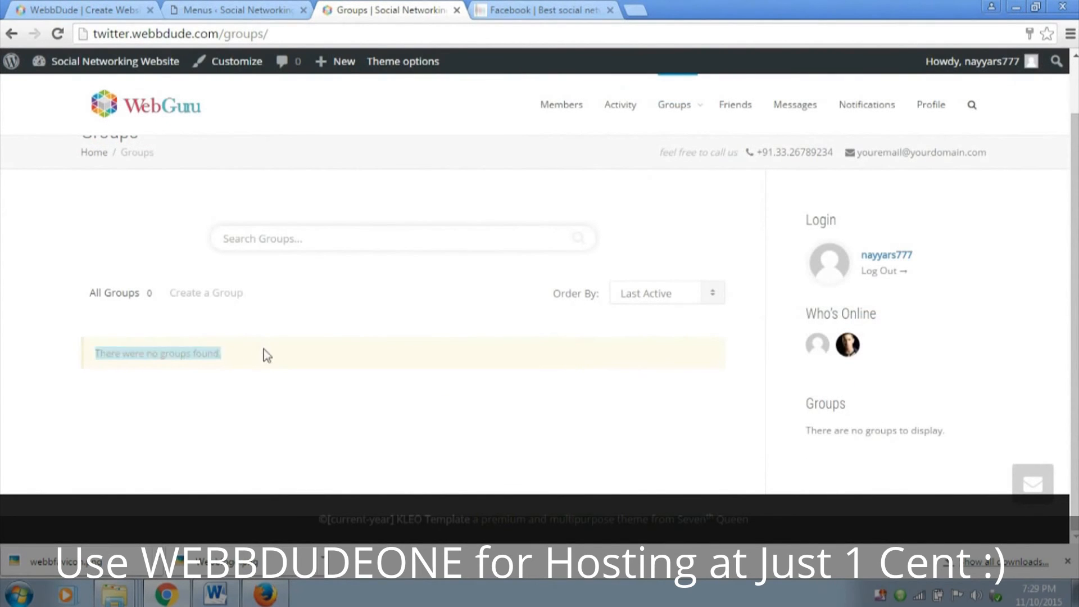
Create a group named Demo Group with the description "This is just a Demo group" and continue to its settings
mouse_move(720, 137)
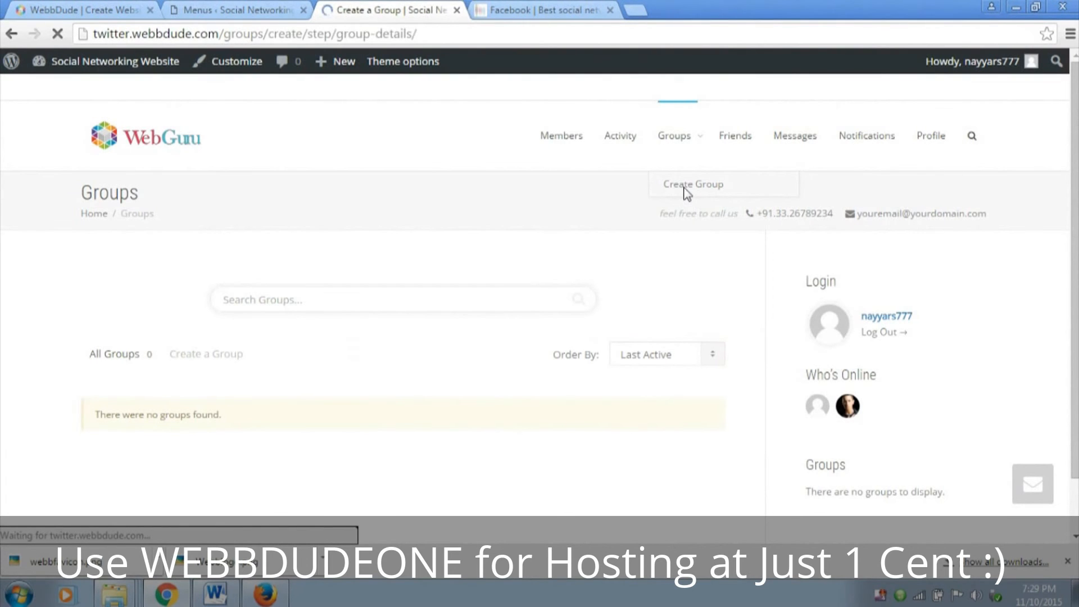
scroll(562, 225, "down", 3)
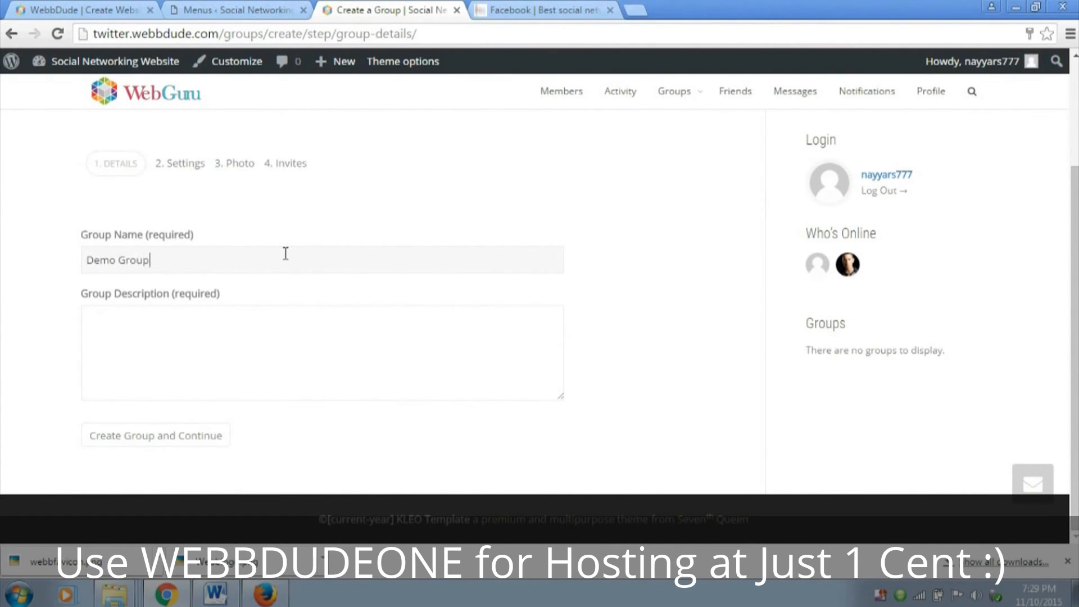
left_click(315, 340)
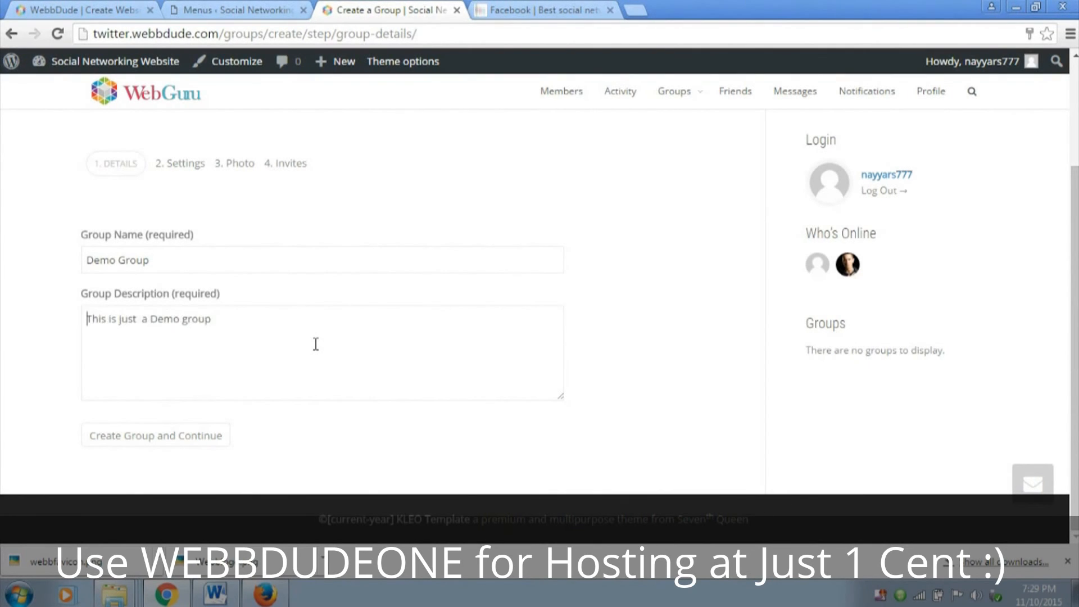
left_click(201, 437)
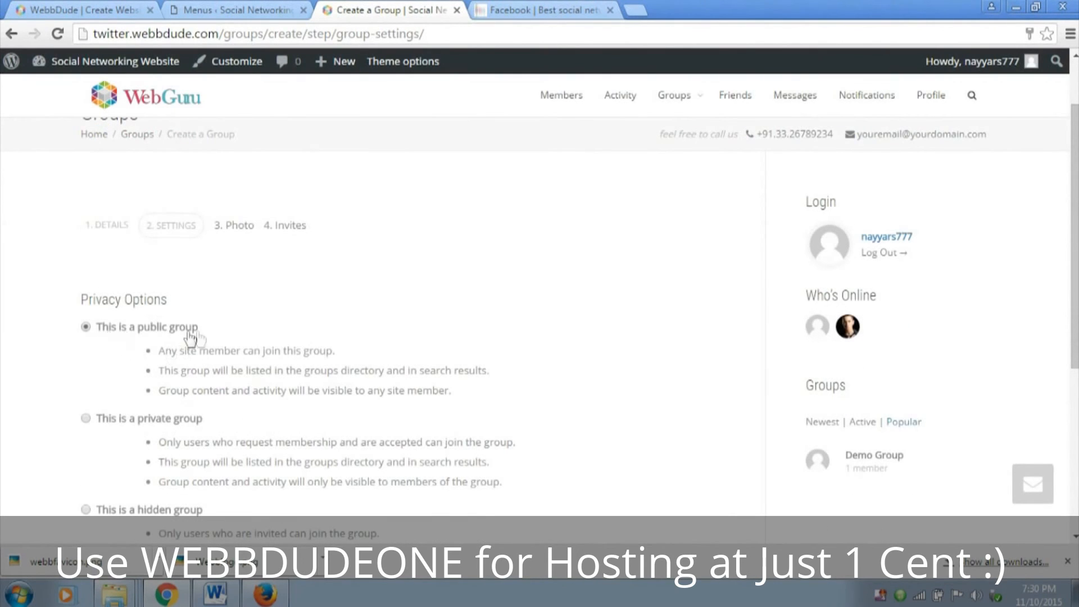
Keep the group public with invitations allowed for all group members, and continue to the photo stage
scroll(304, 339, "down", 1)
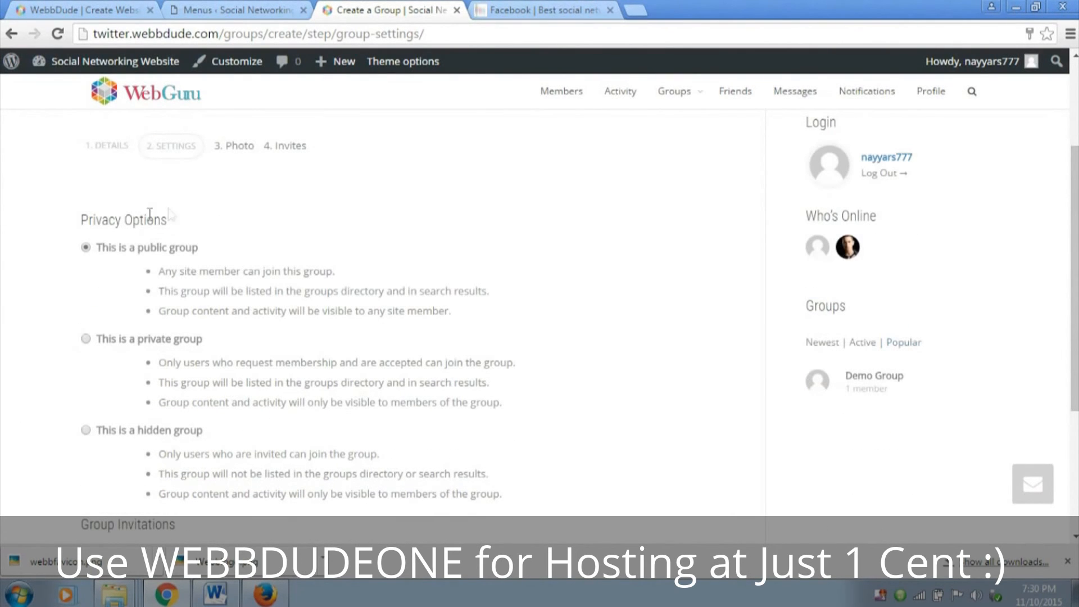
scroll(312, 274, "down", 3)
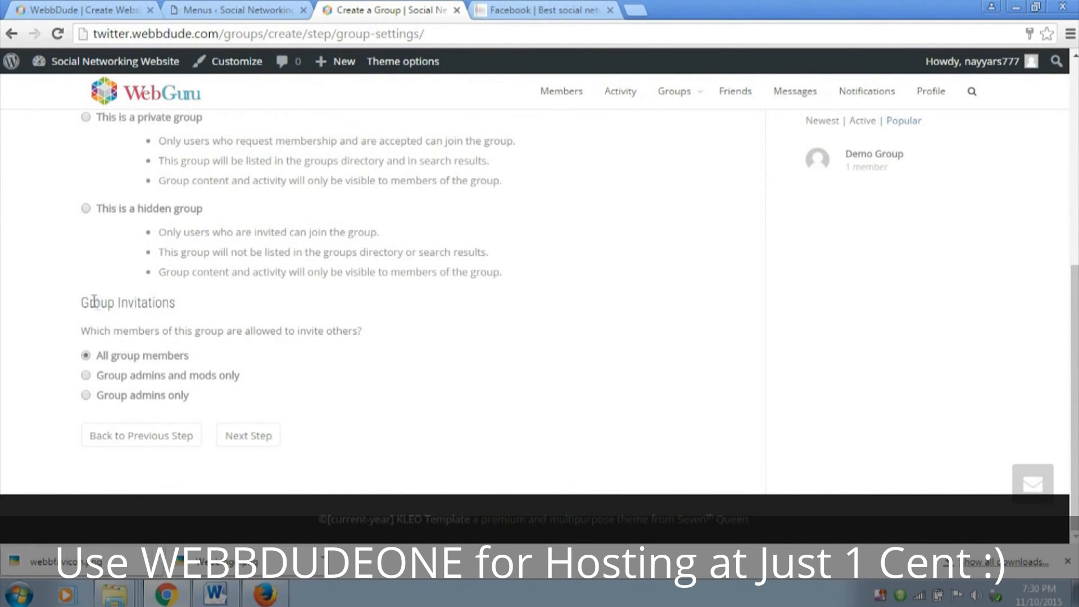
left_click_drag(84, 302, 245, 307)
left_click(244, 307)
left_click(262, 440)
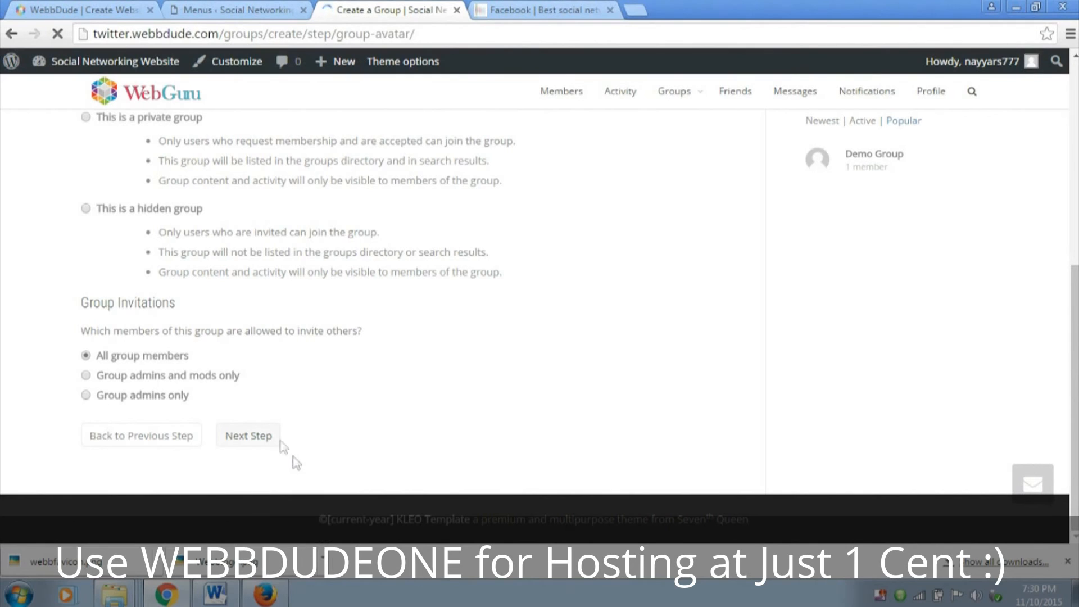
Upload the image Mj from the WebFiles folder as the group's avatar
scroll(510, 341, "down", 1)
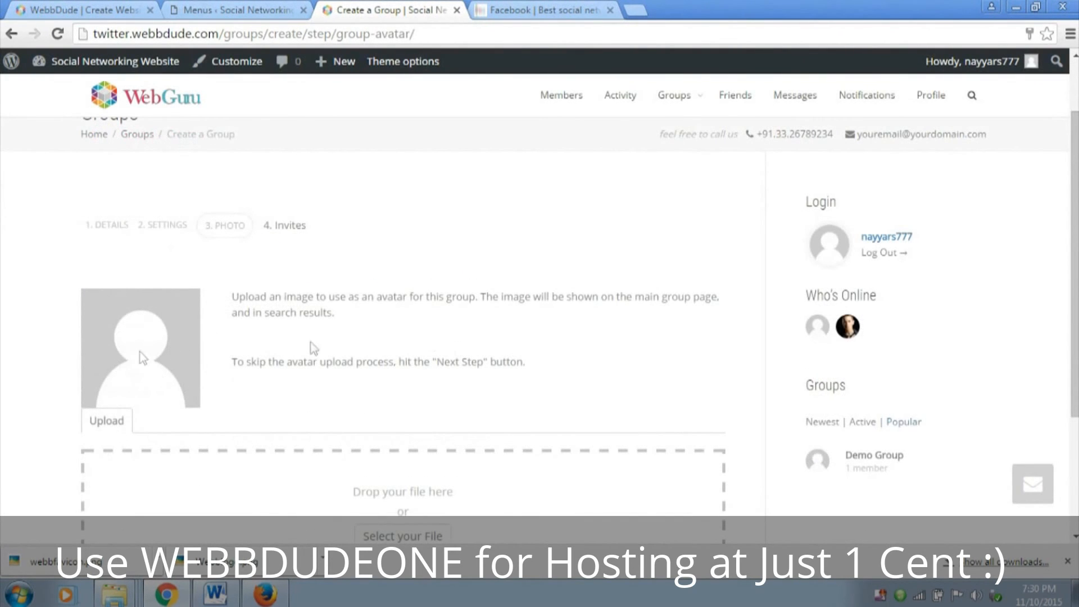
scroll(417, 337, "down", 1)
scroll(401, 386, "down", 1)
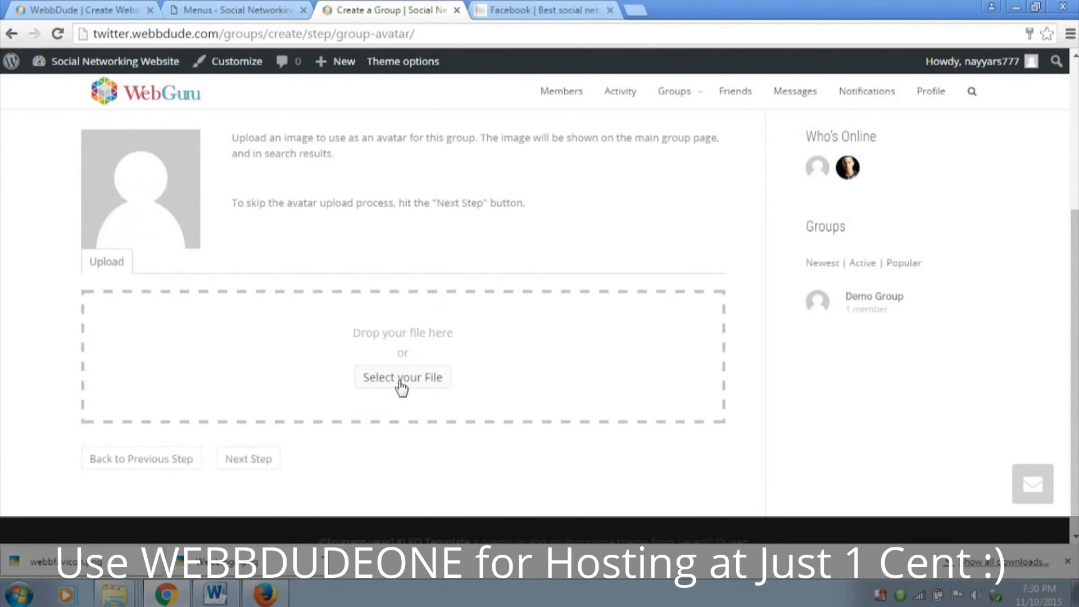
left_click(401, 386)
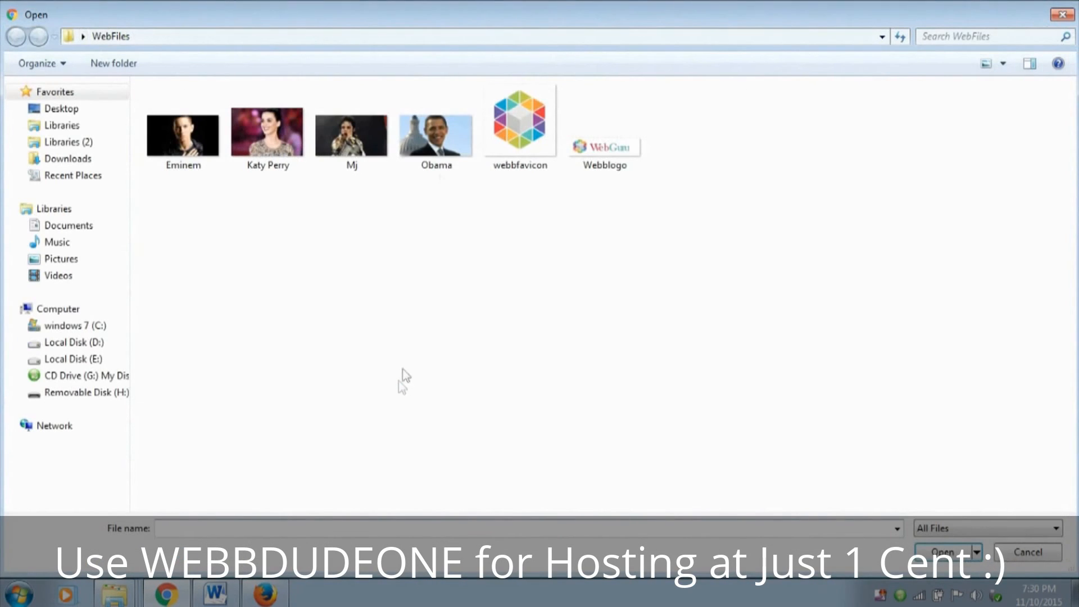
left_click(347, 153)
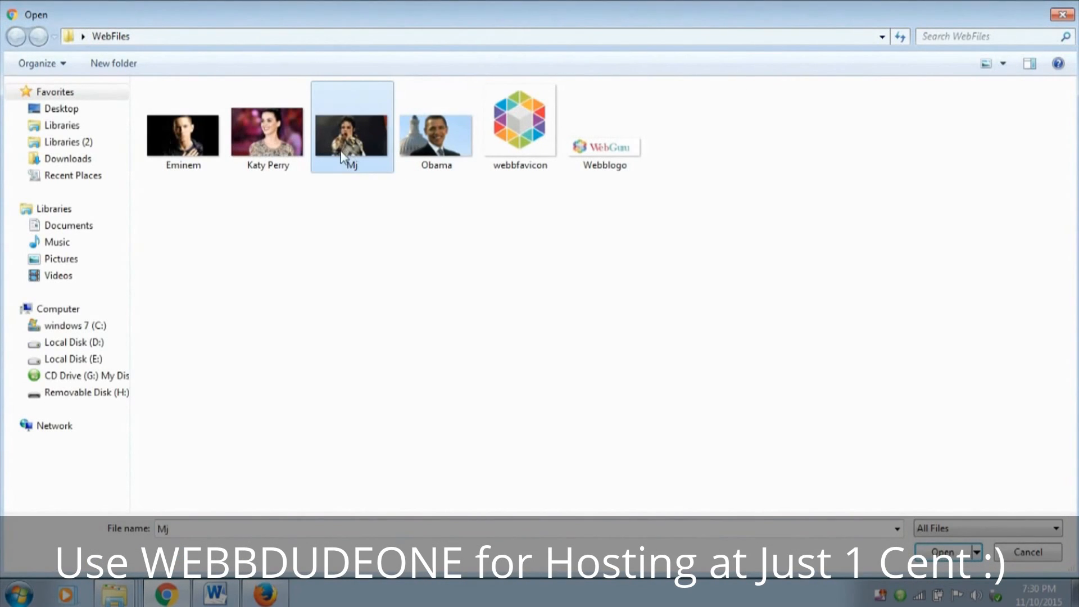
left_click(944, 552)
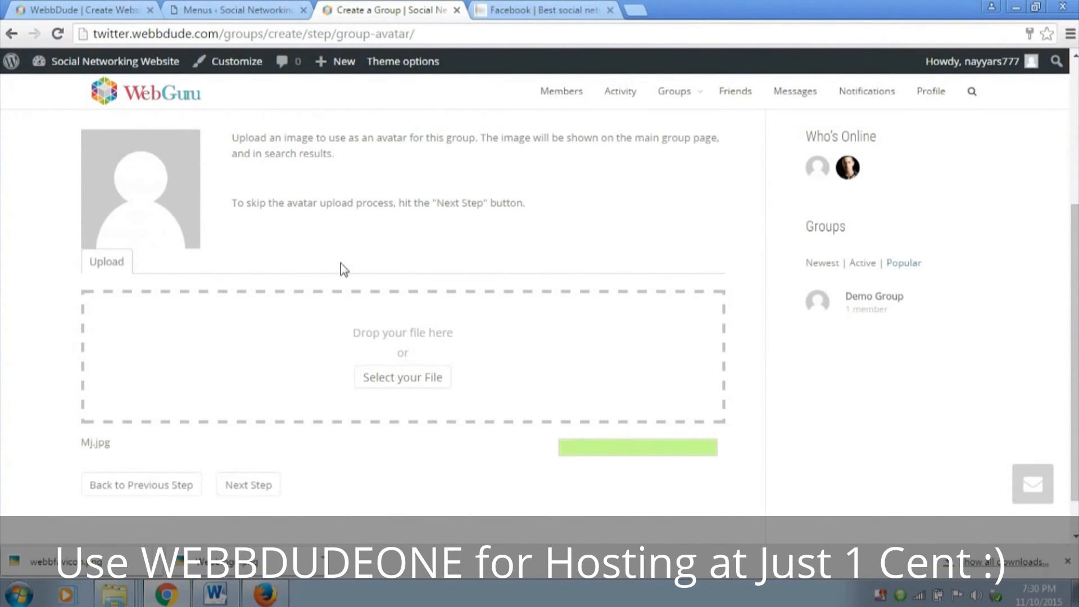
Enlarge the avatar's crop area to the image's full height, centre it on the singer, crop, and continue to the invites
scroll(344, 267, "down", 2)
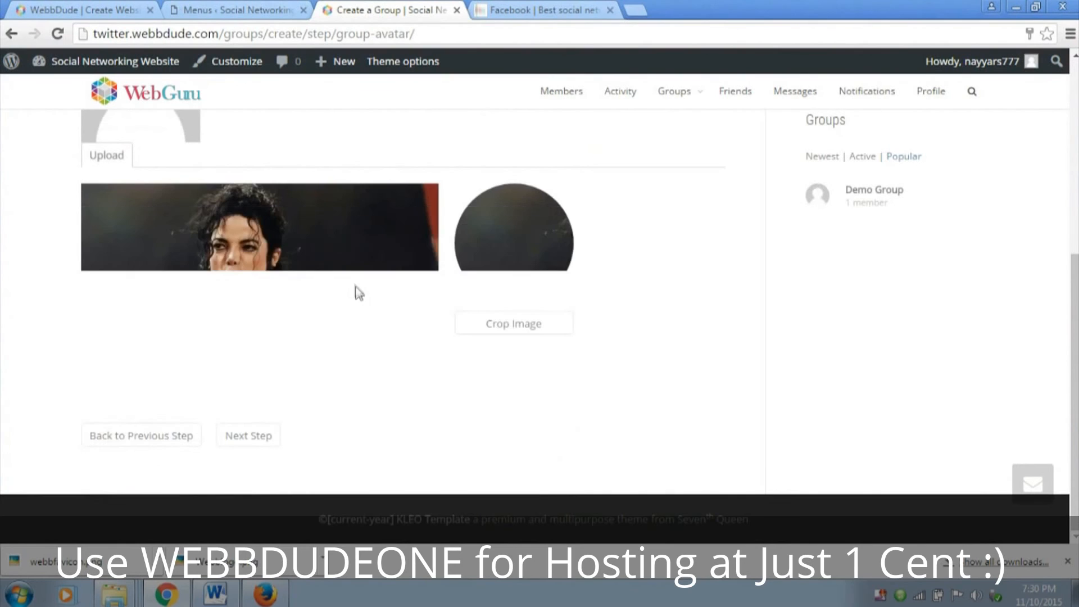
scroll(340, 298, "up", 1)
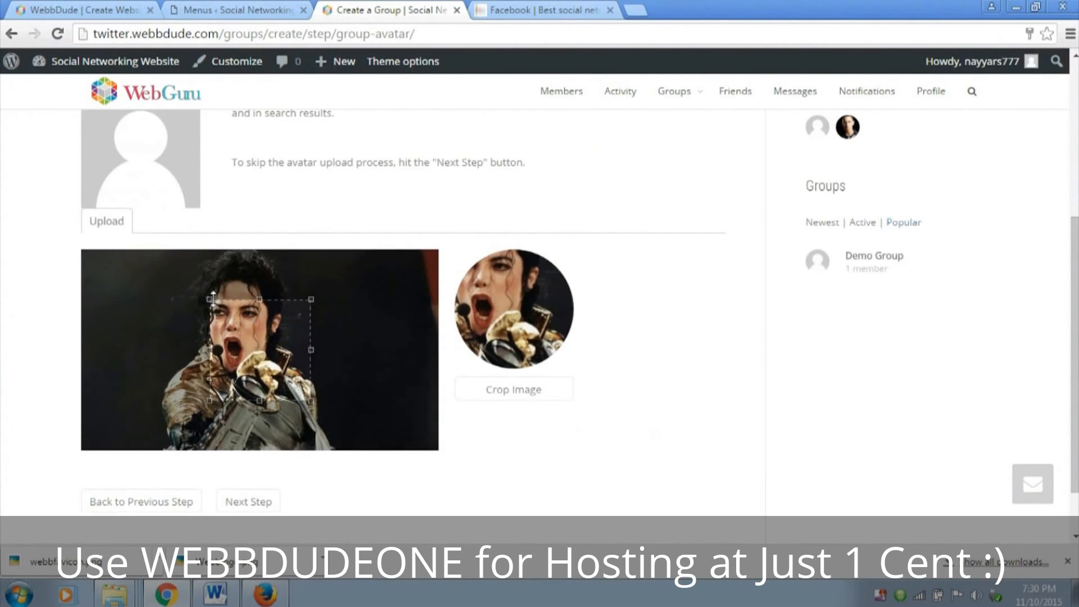
left_click_drag(210, 299, 149, 231)
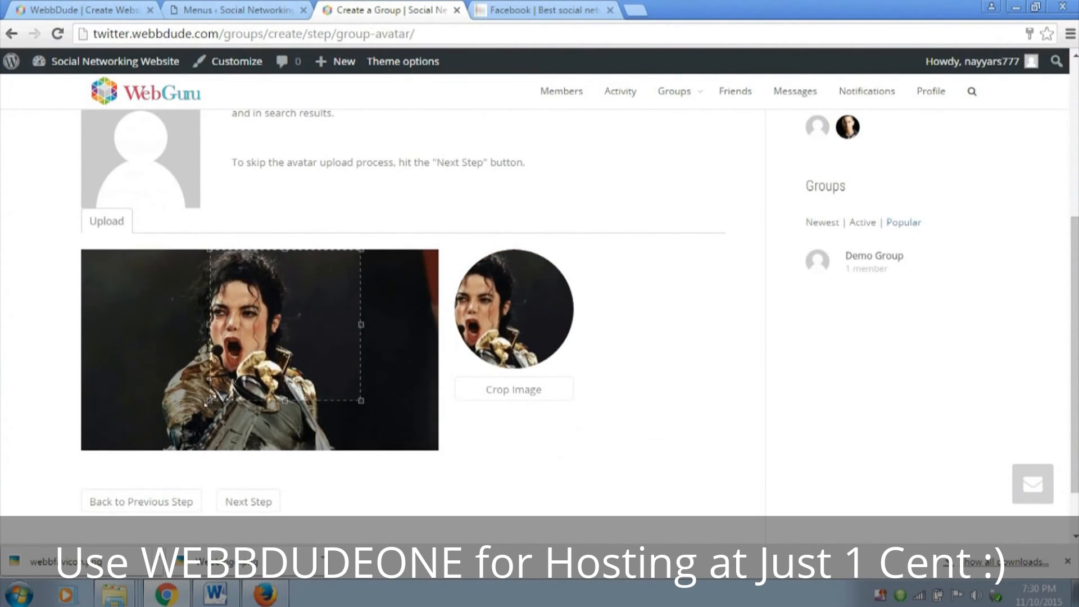
left_click_drag(210, 400, 118, 448)
left_click_drag(258, 397, 239, 395)
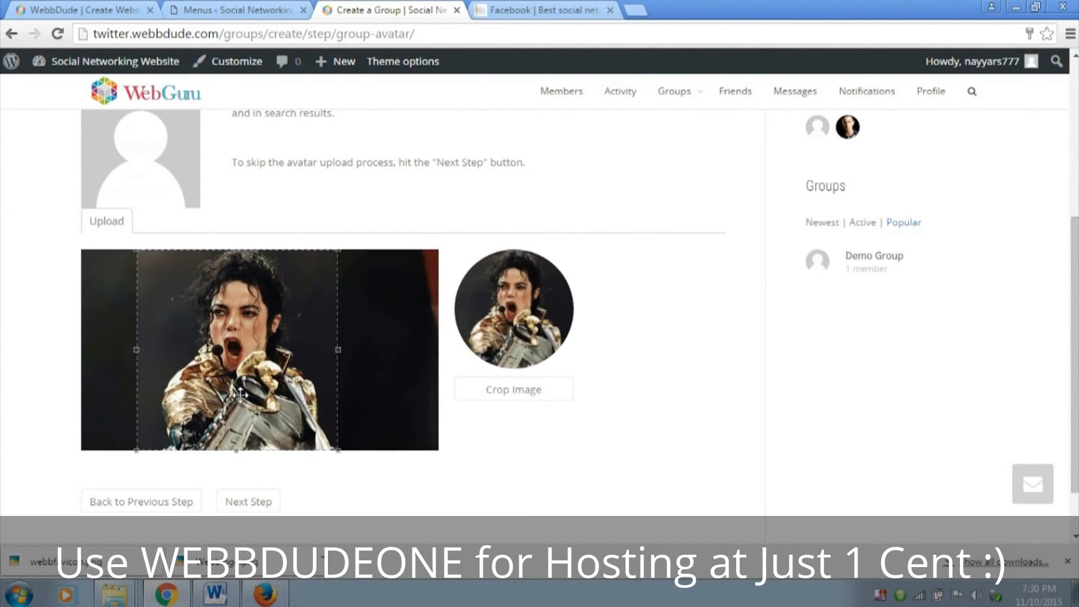
left_click(513, 402)
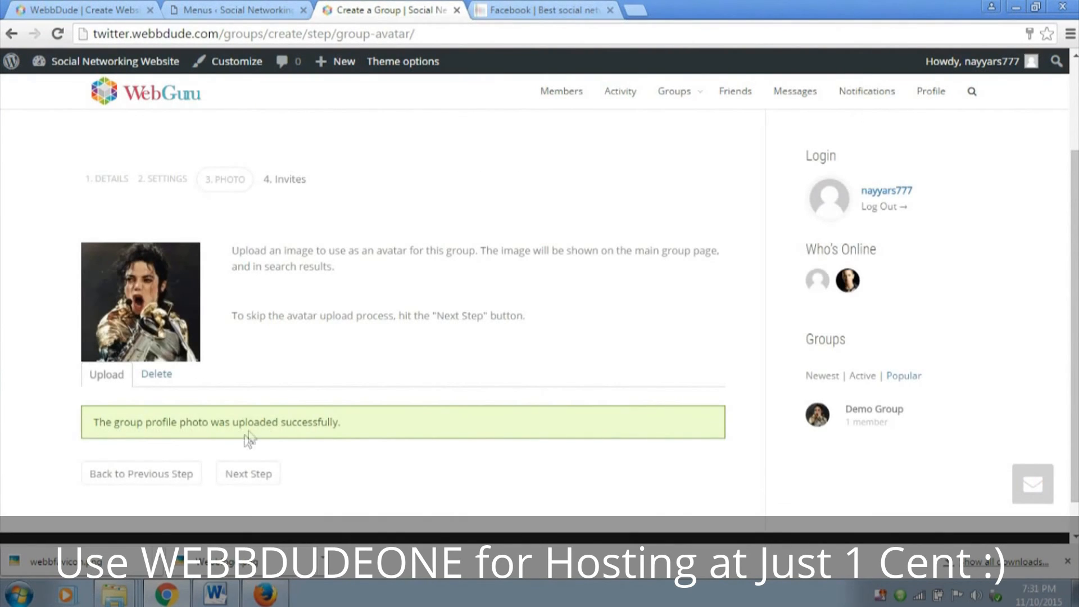
left_click(259, 476)
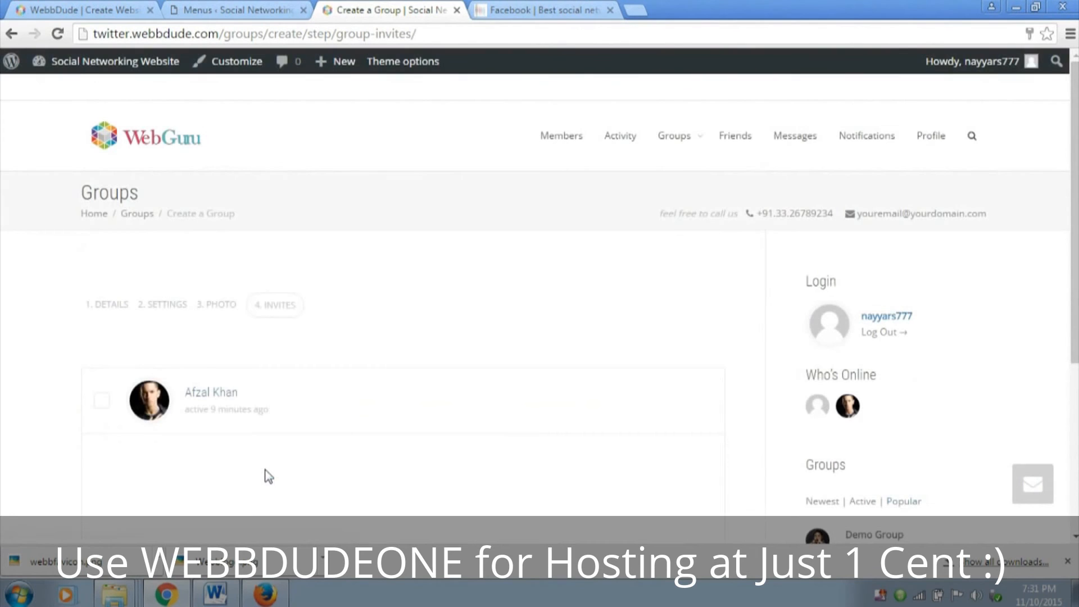
Select the listed friend to invite to the group and finish creating it
scroll(380, 451, "down", 3)
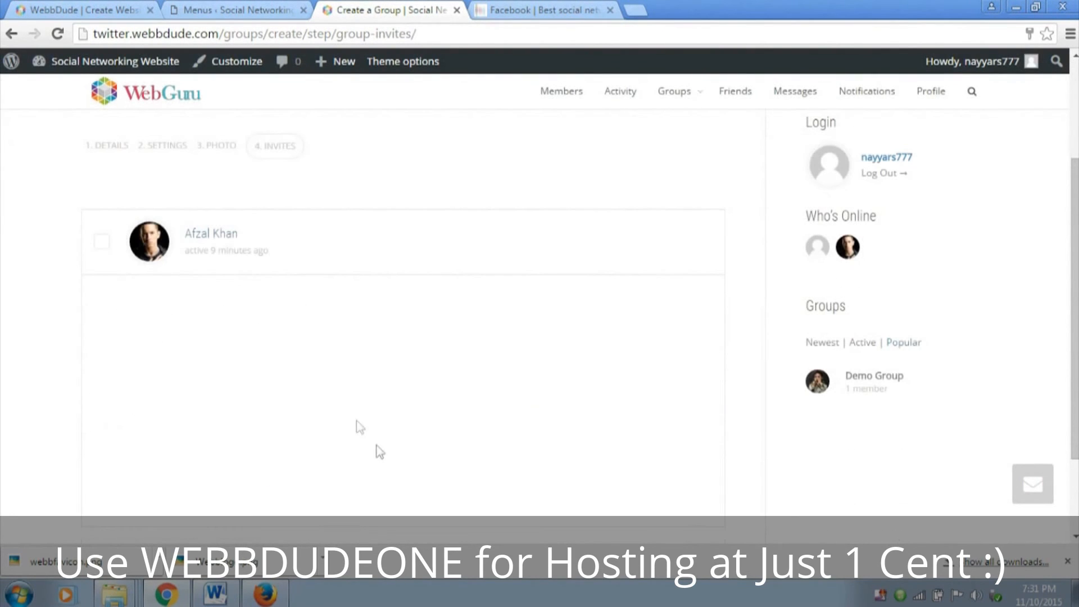
left_click(102, 241)
scroll(213, 247, "down", 2)
left_click(238, 436)
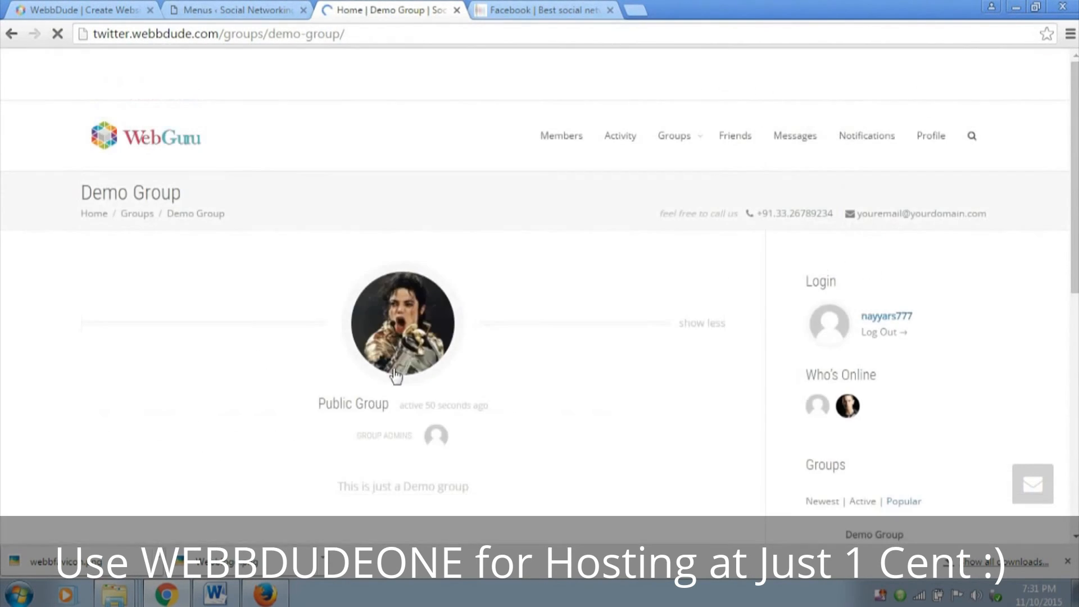
Post the update "Hey!!" in Demo Group and check it in the group's activity feed
scroll(477, 329, "down", 8)
left_click(257, 273)
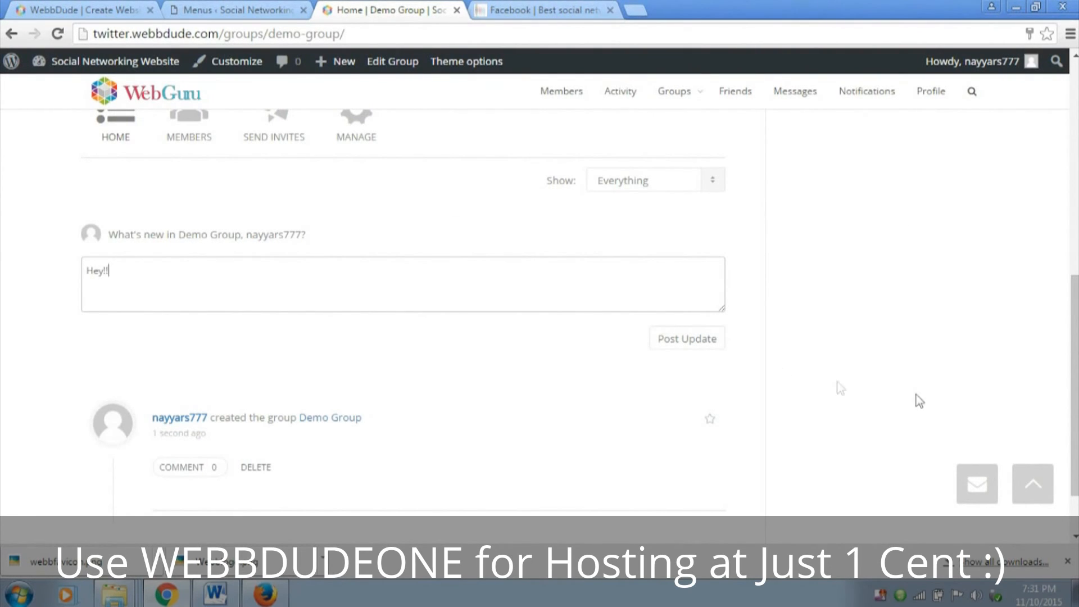
left_click(701, 353)
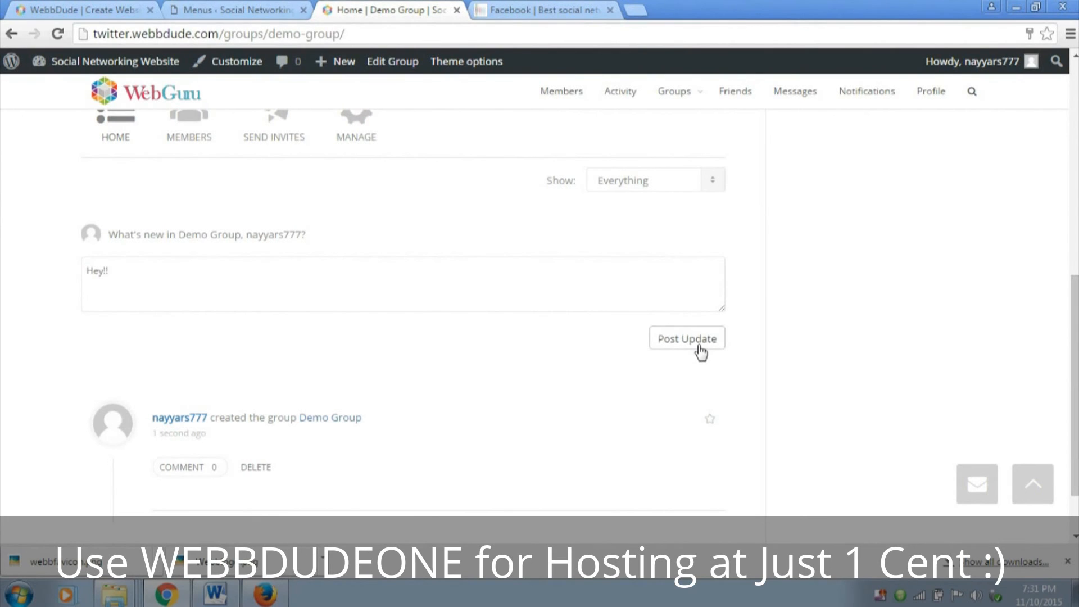
scroll(394, 421, "down", 1)
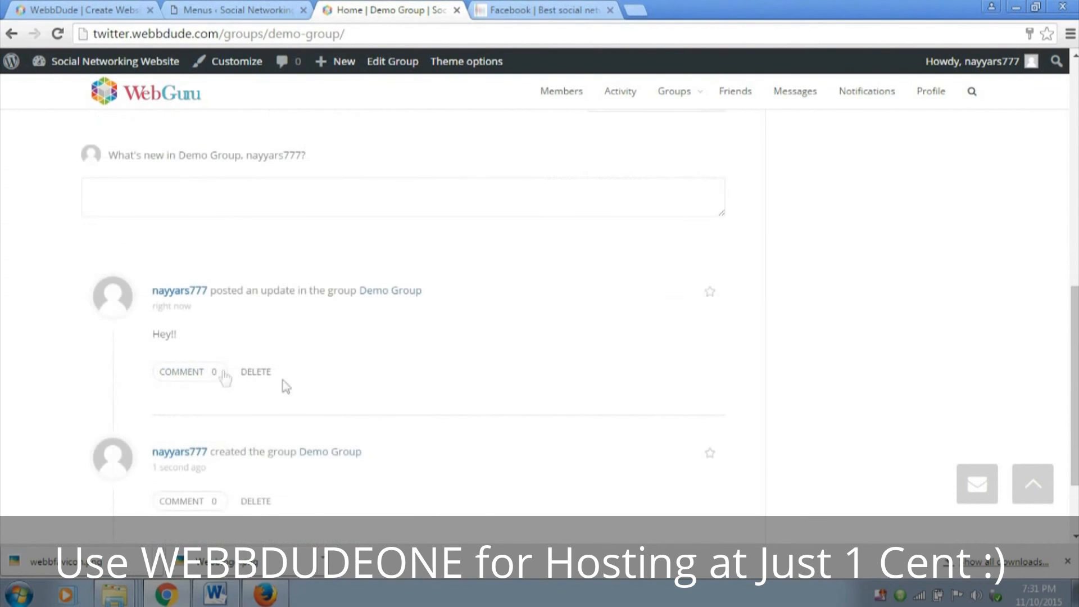
scroll(242, 357, "up", 1)
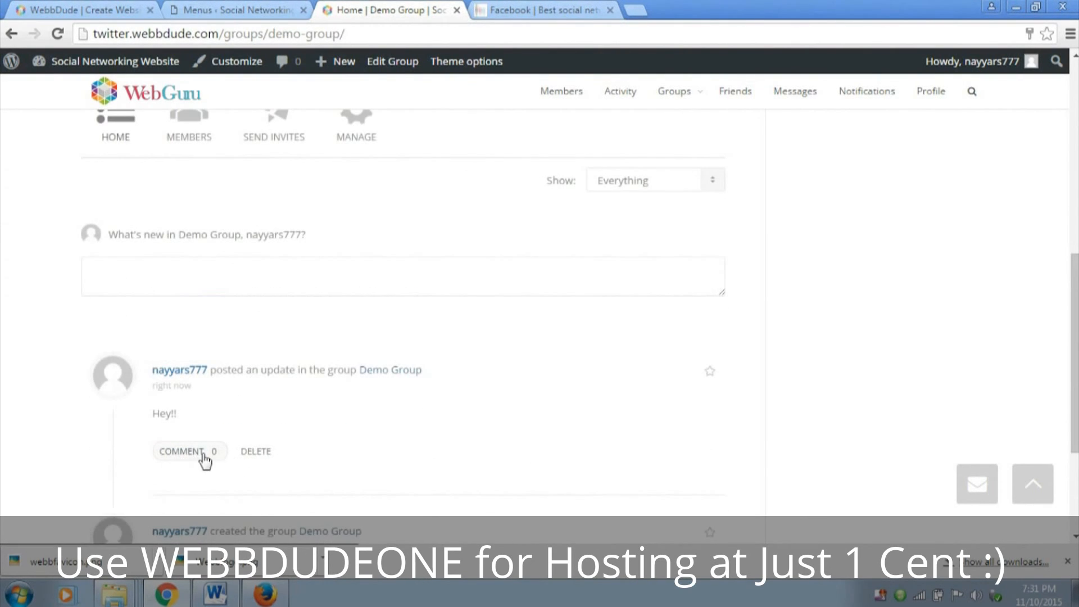
left_click(289, 273)
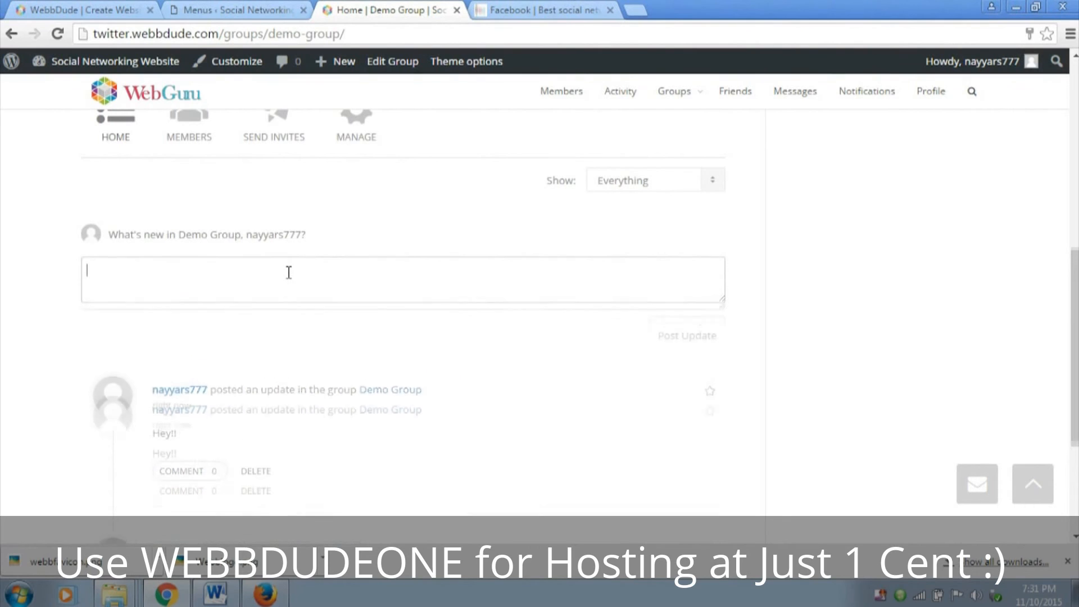
left_click(99, 323)
left_click(226, 278)
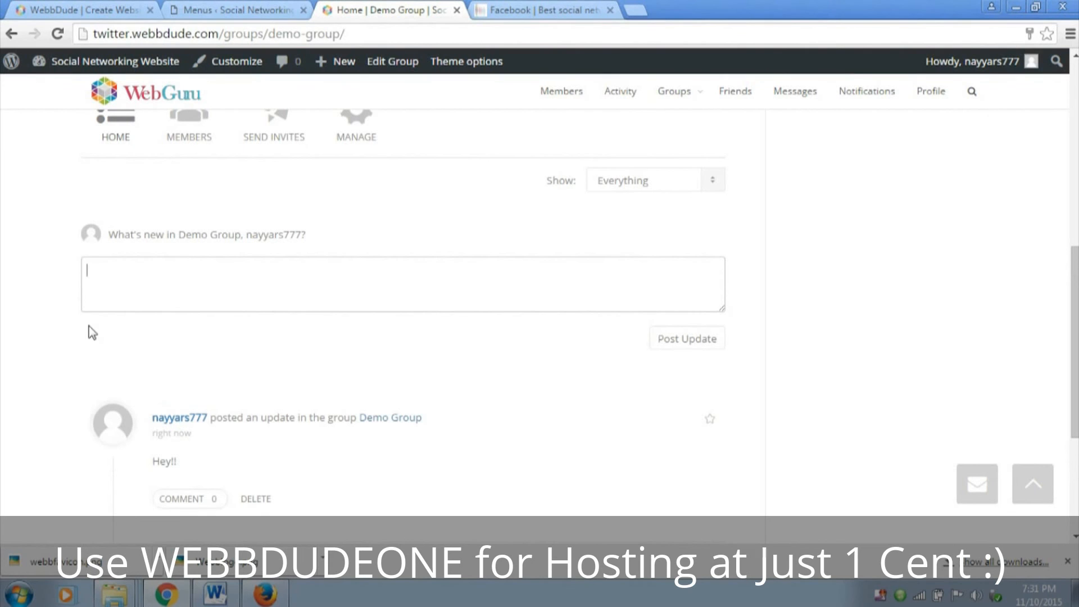
left_click(201, 8)
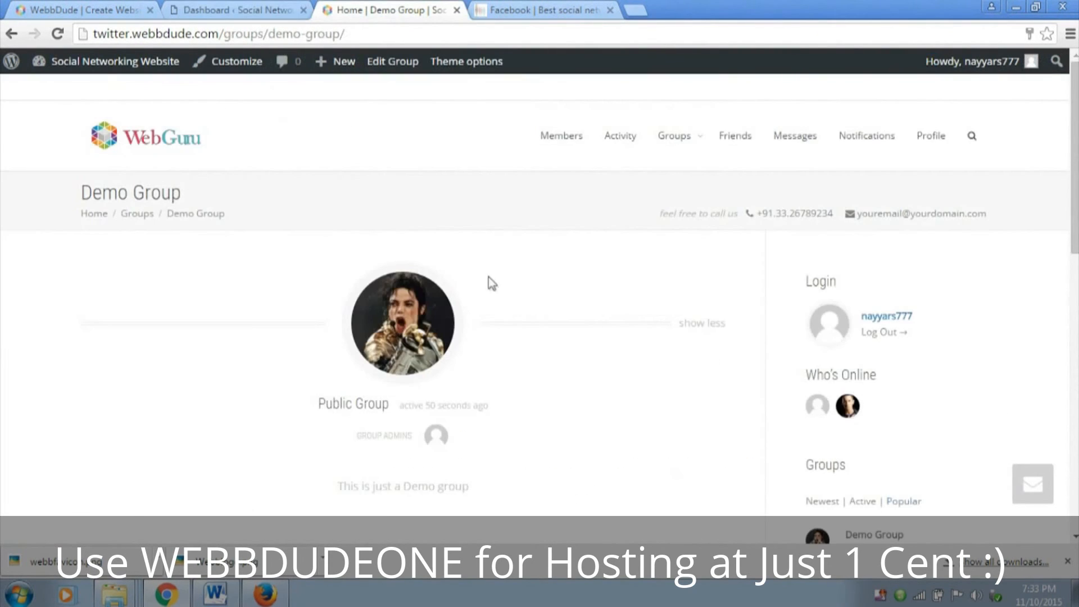
scroll(491, 284, "down", 4)
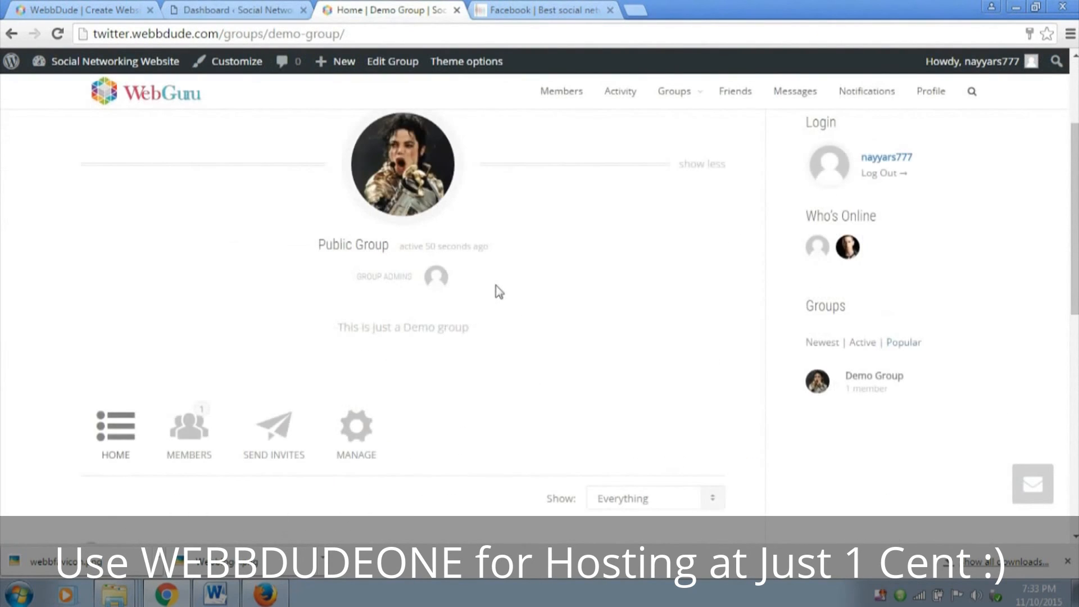
scroll(385, 425, "down", 3)
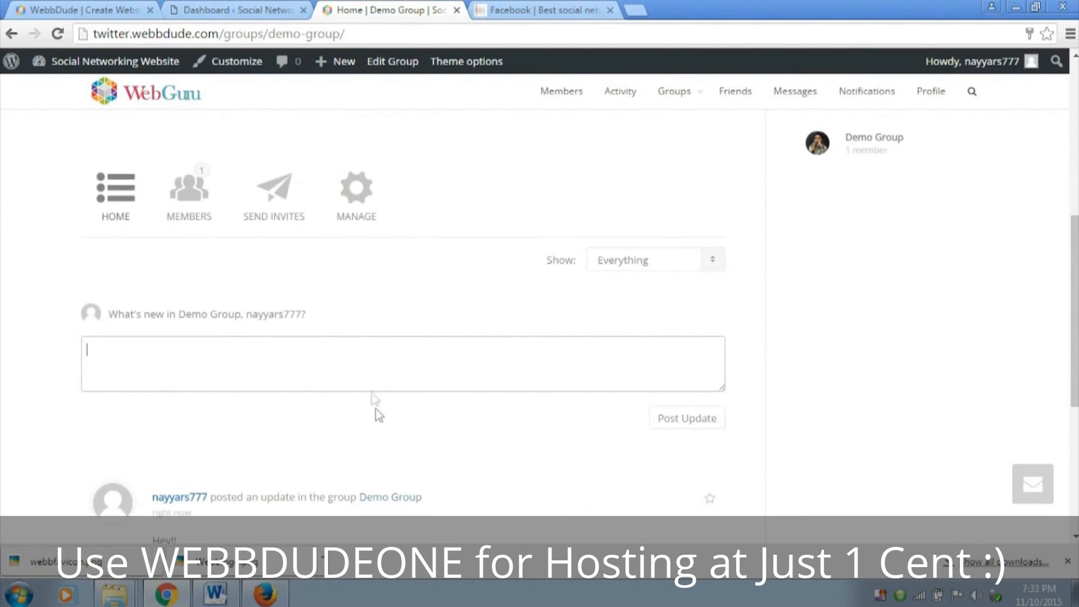
Return to the WordPress dashboard and begin installing the plugins the theme requires and recommends
left_click(242, 9)
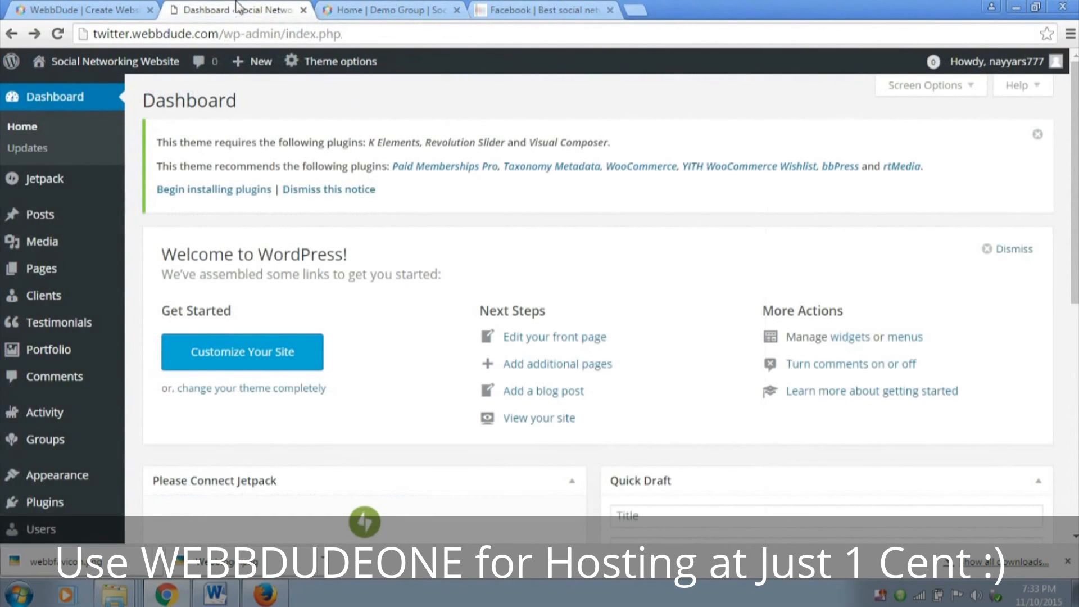
left_click_drag(159, 167, 385, 156)
left_click(243, 163)
left_click(227, 197)
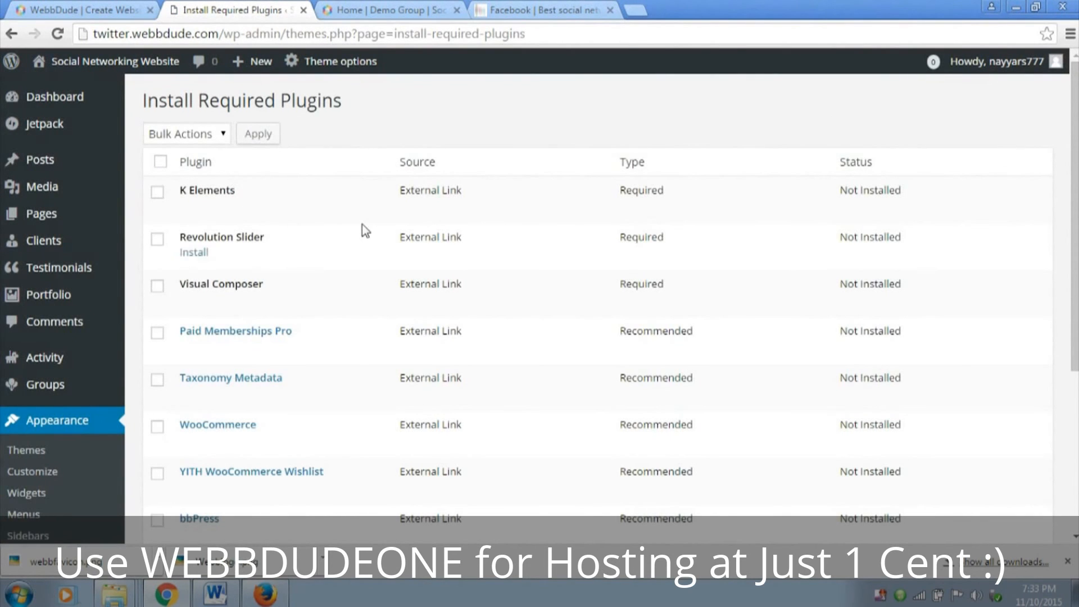
Select the recommended plugins rtMedia, bbPress and Taxonomy Metadata for installation
scroll(366, 231, "down", 4)
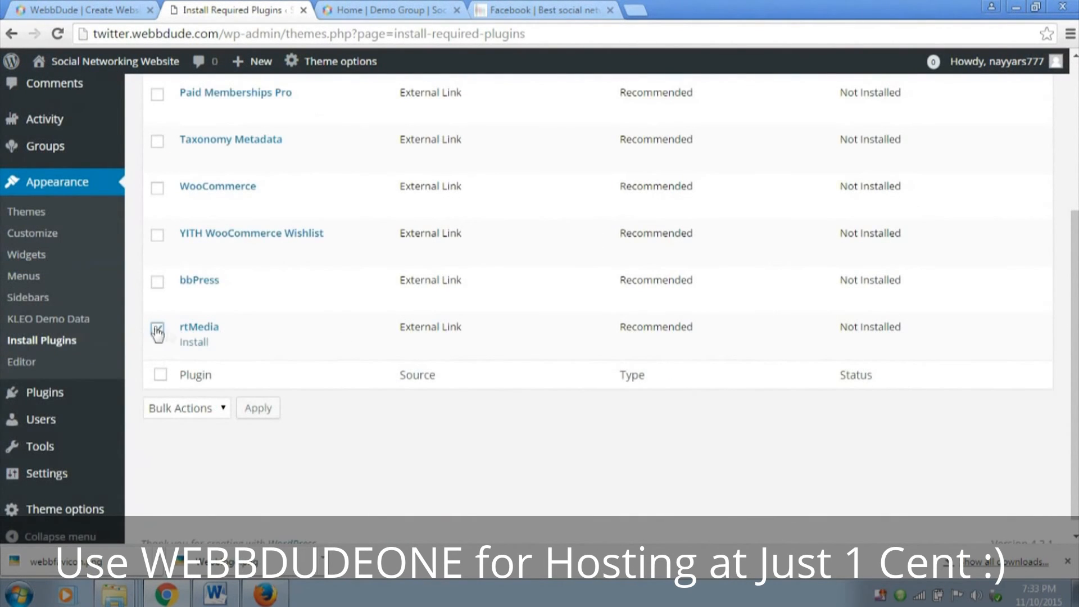
left_click(156, 330)
scroll(160, 348, "up", 2)
left_click(158, 361)
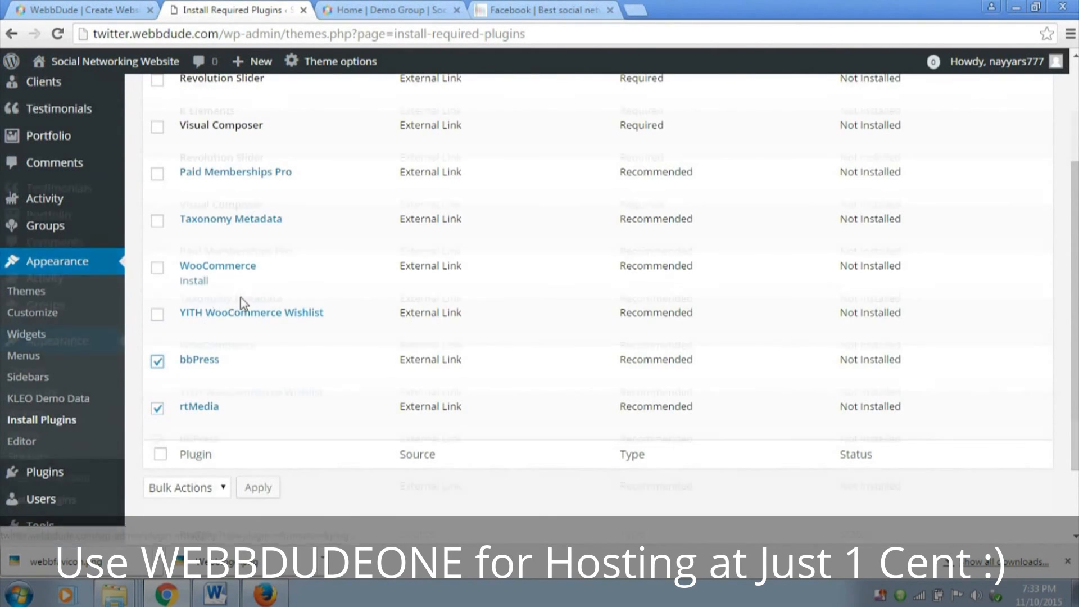
scroll(242, 303, "up", 1)
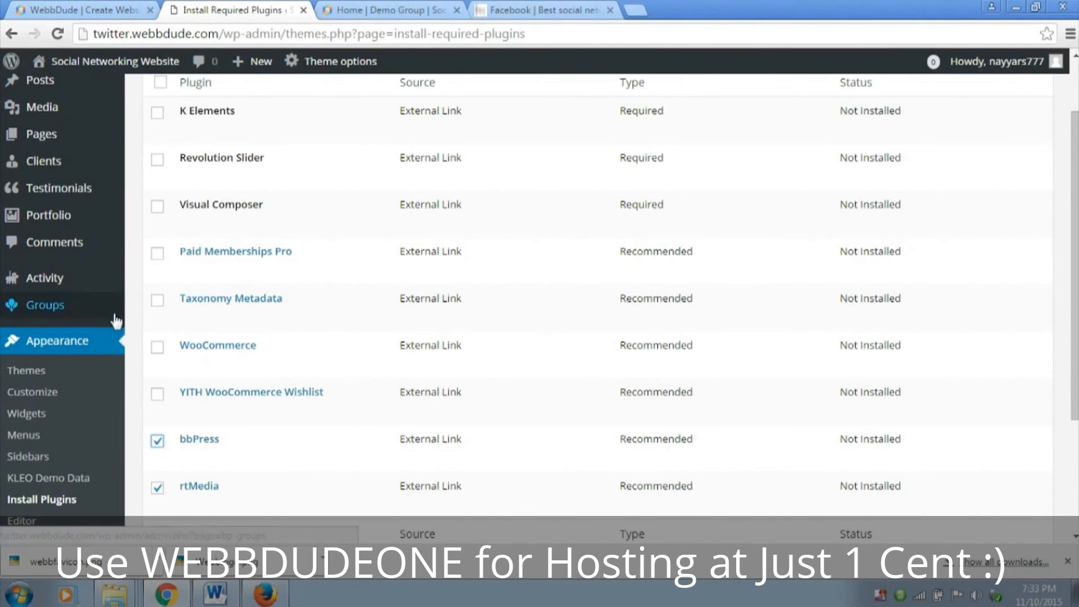
left_click(157, 300)
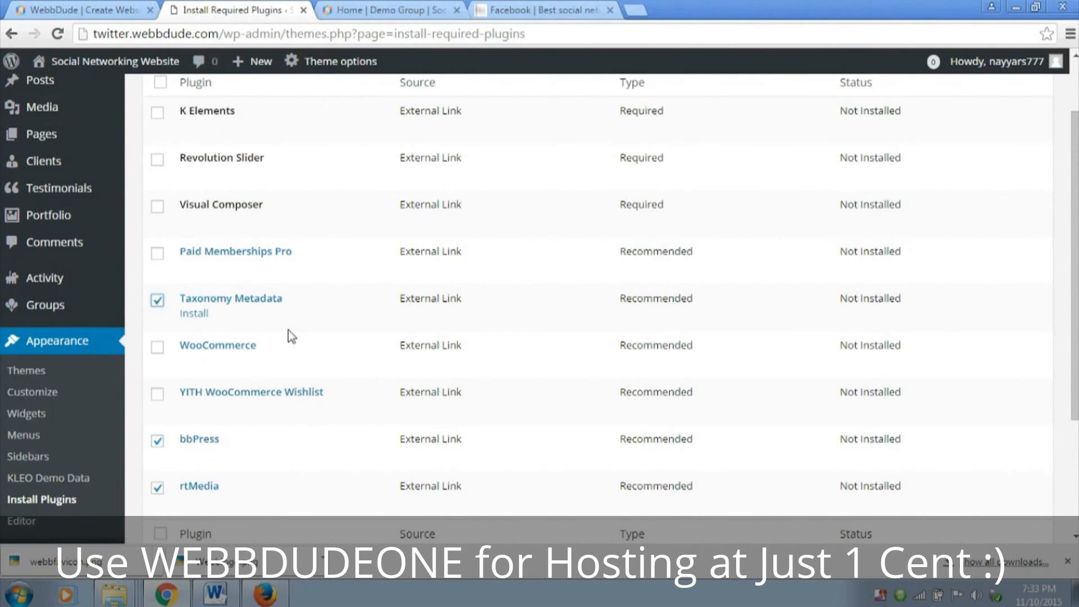
scroll(289, 338, "up", 2)
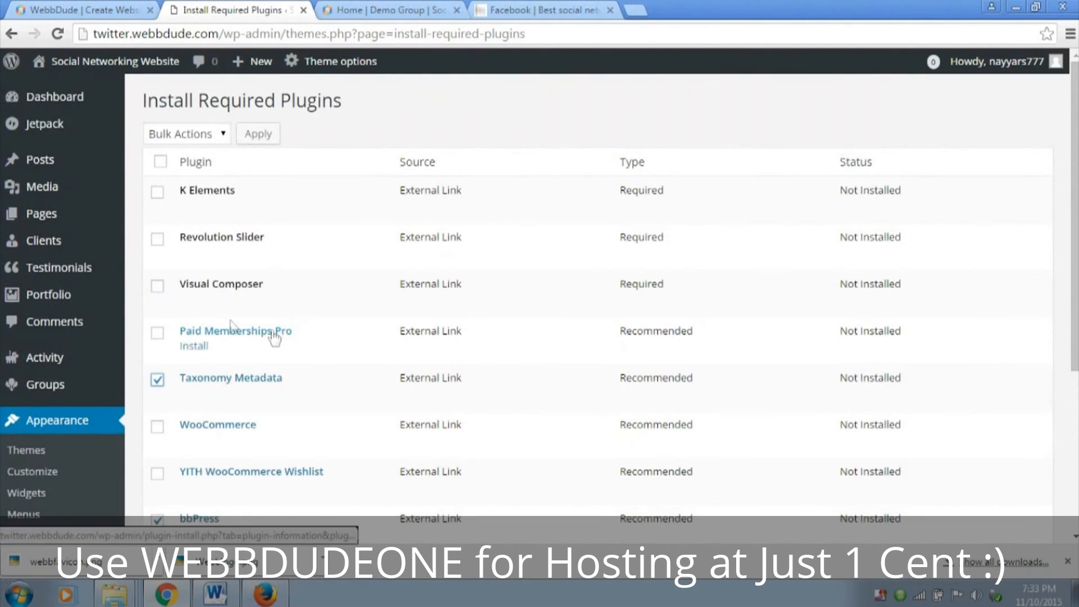
Add Visual Composer, Revolution Slider and K Elements to the selection, bulk-install all selected plugins, and return to the required plugins installer
left_click(157, 290)
left_click(157, 240)
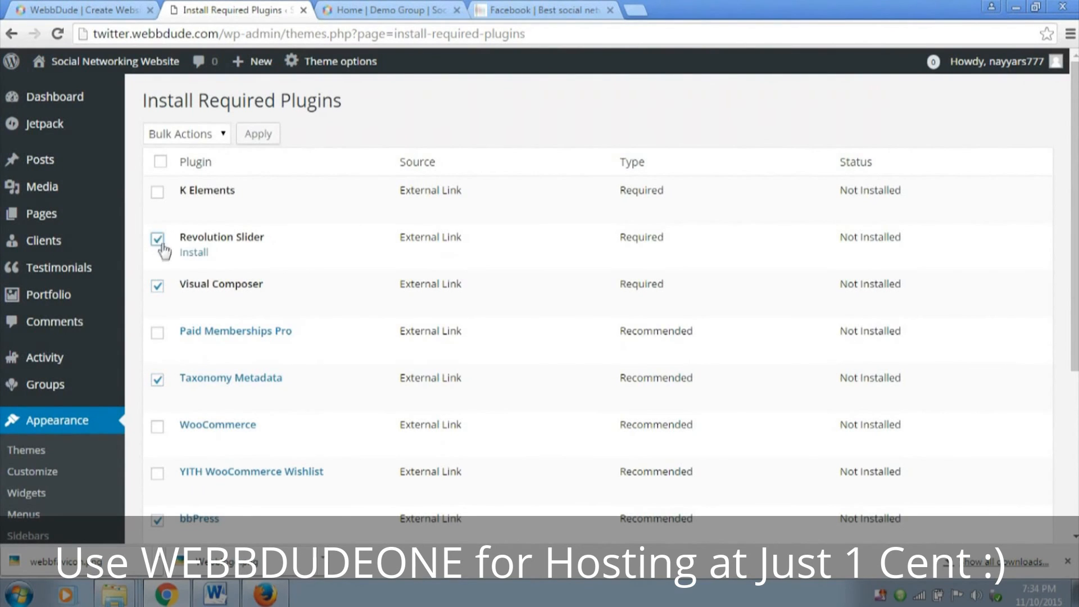
left_click(158, 193)
left_click(194, 134)
left_click(164, 169)
left_click(249, 136)
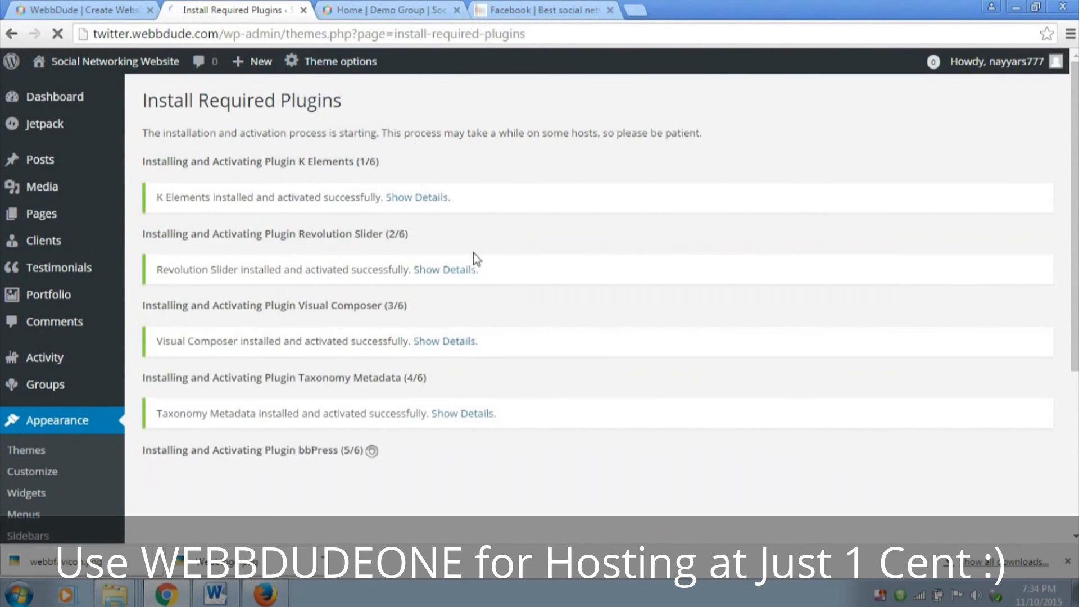
scroll(417, 374, "down", 5)
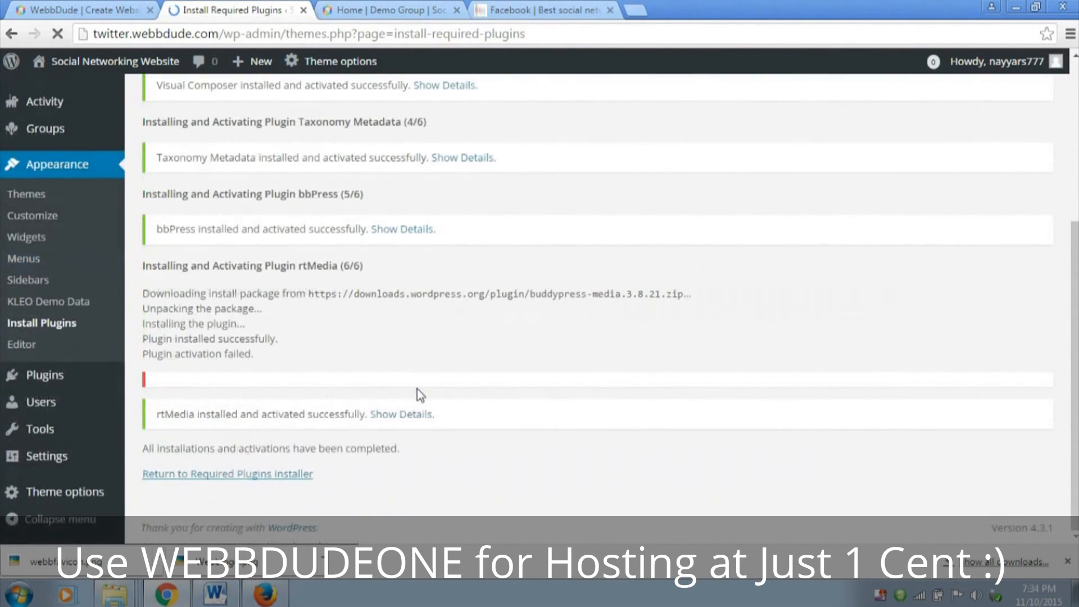
left_click(181, 475)
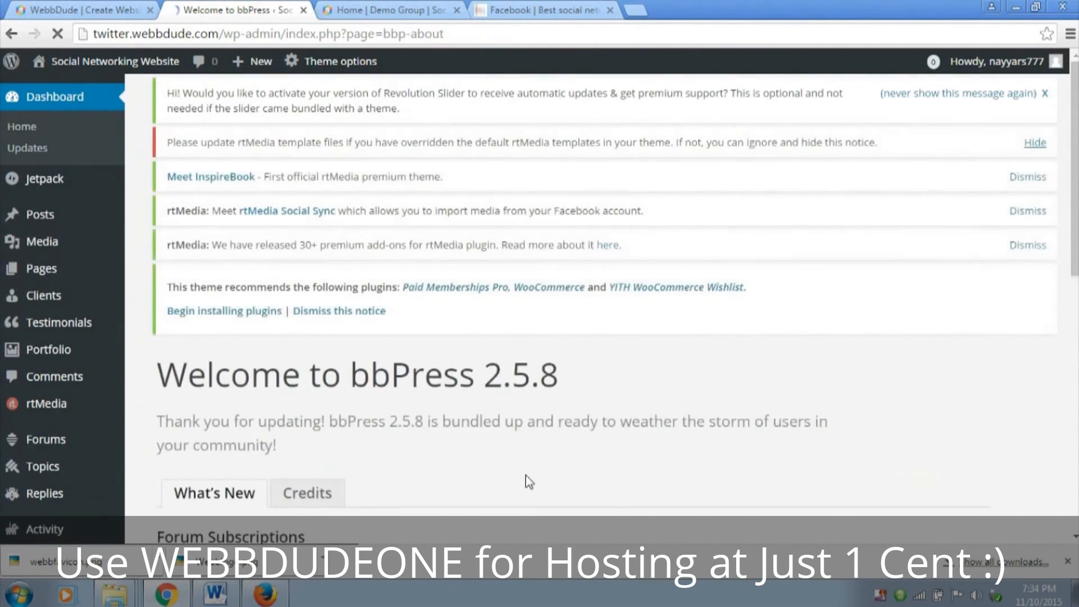
scroll(956, 264, "down", 6)
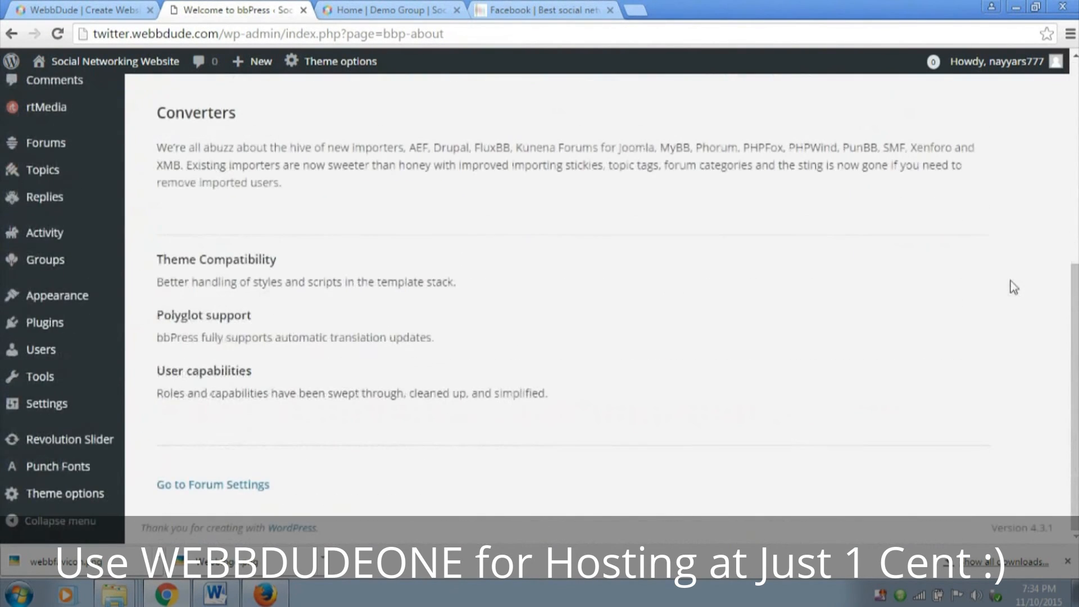
scroll(967, 316, "up", 5)
scroll(93, 414, "down", 2)
scroll(95, 414, "up", 2)
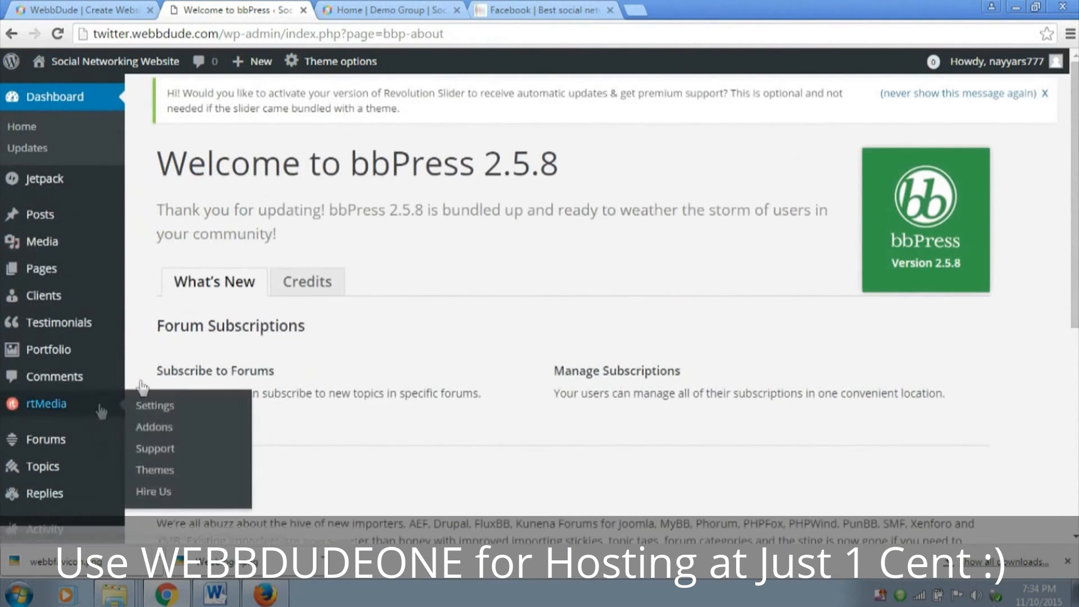
Reload the Demo Group page and attach the image Katy Perry from the WebFiles folder to a new group update
left_click(363, 17)
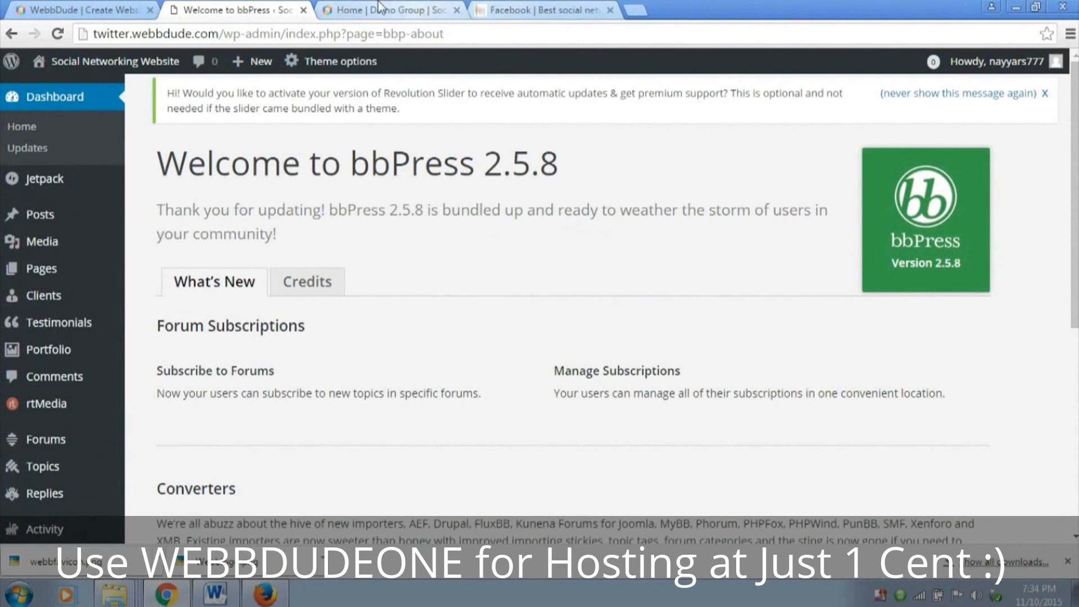
left_click(64, 35)
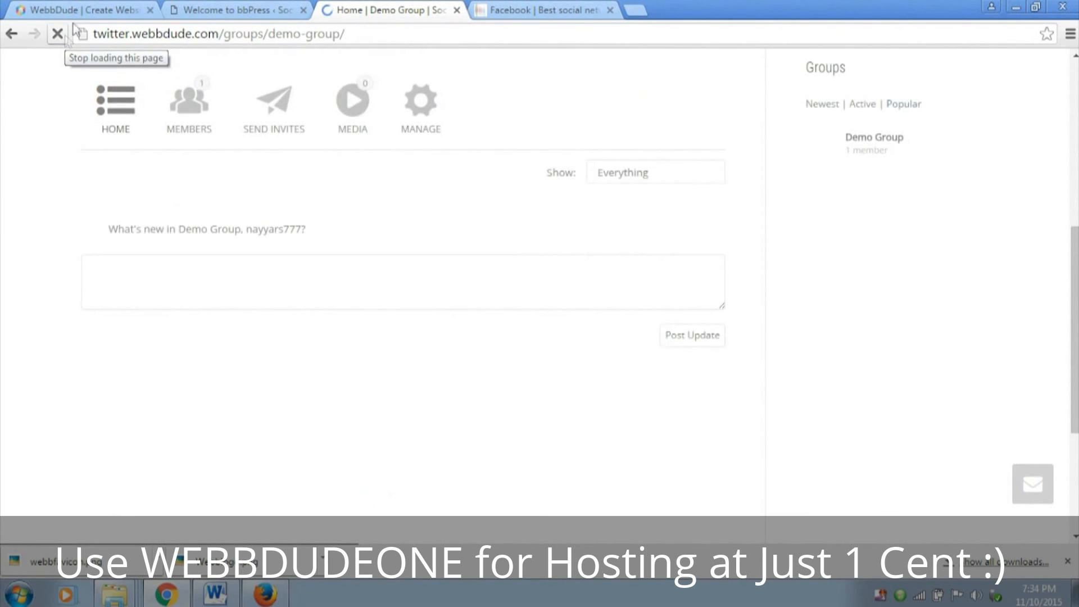
left_click(384, 352)
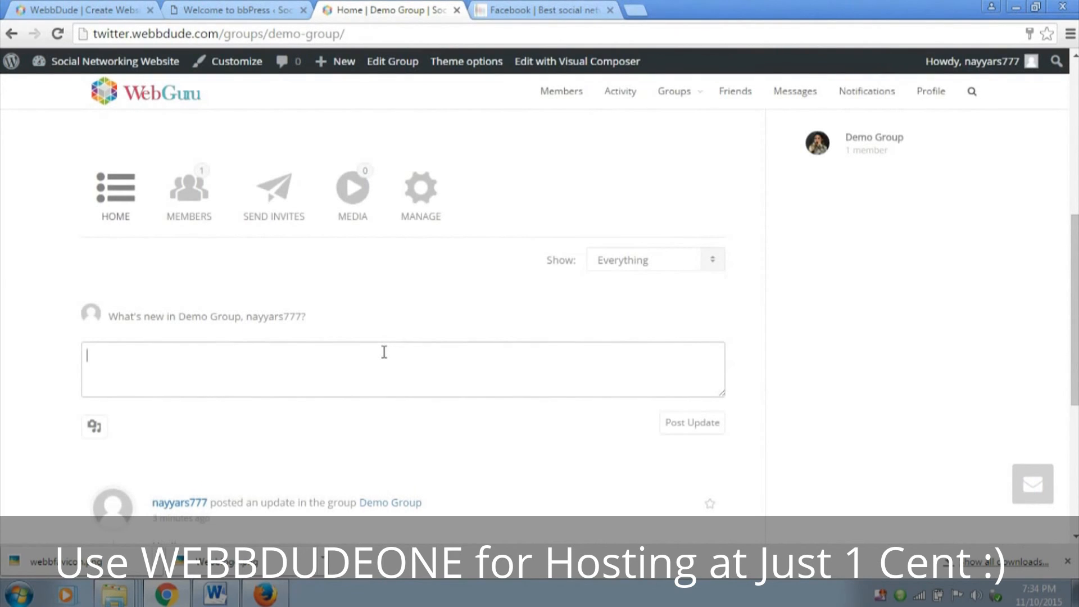
left_click(94, 428)
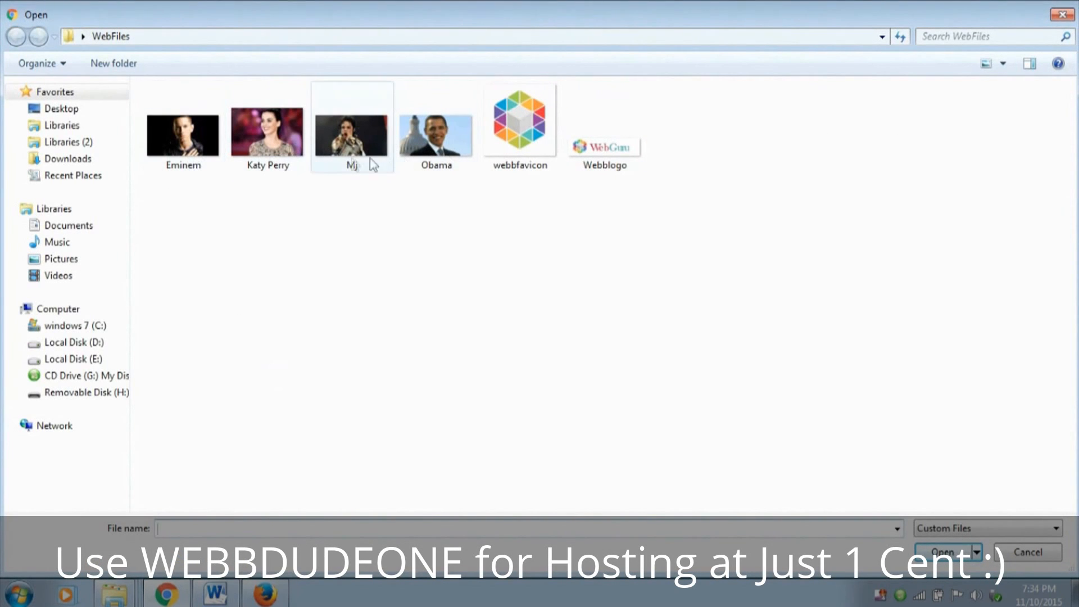
left_click(248, 149)
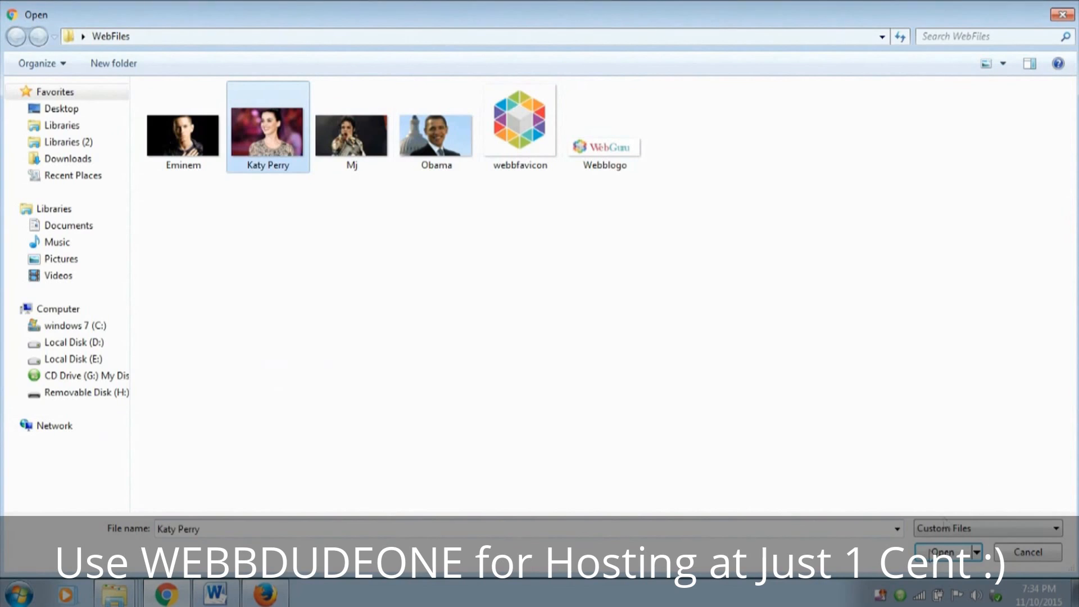
double_click(247, 149)
Add the text "I love her!!" to the image update, post it, and review it in the group's feed
left_click(469, 374)
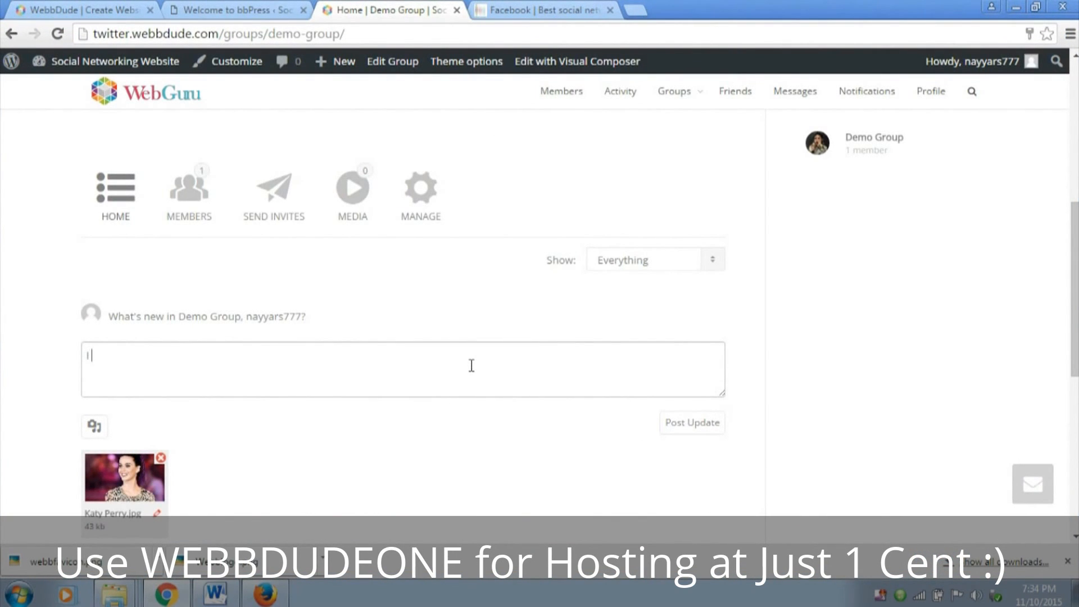
type("I love her!!")
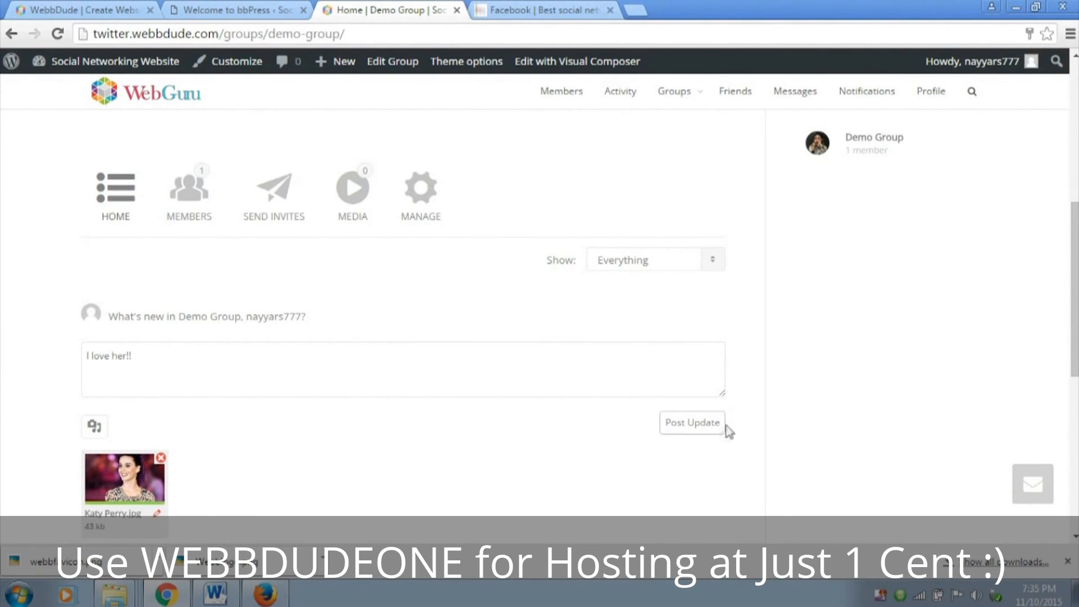
left_click(709, 422)
scroll(709, 428, "down", 1)
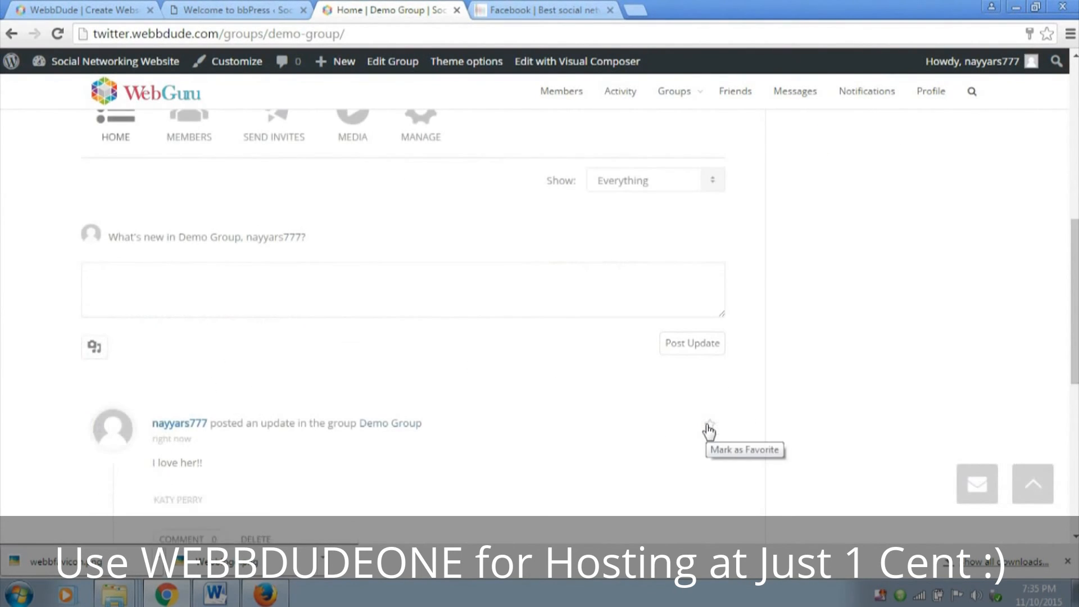
scroll(506, 421, "down", 3)
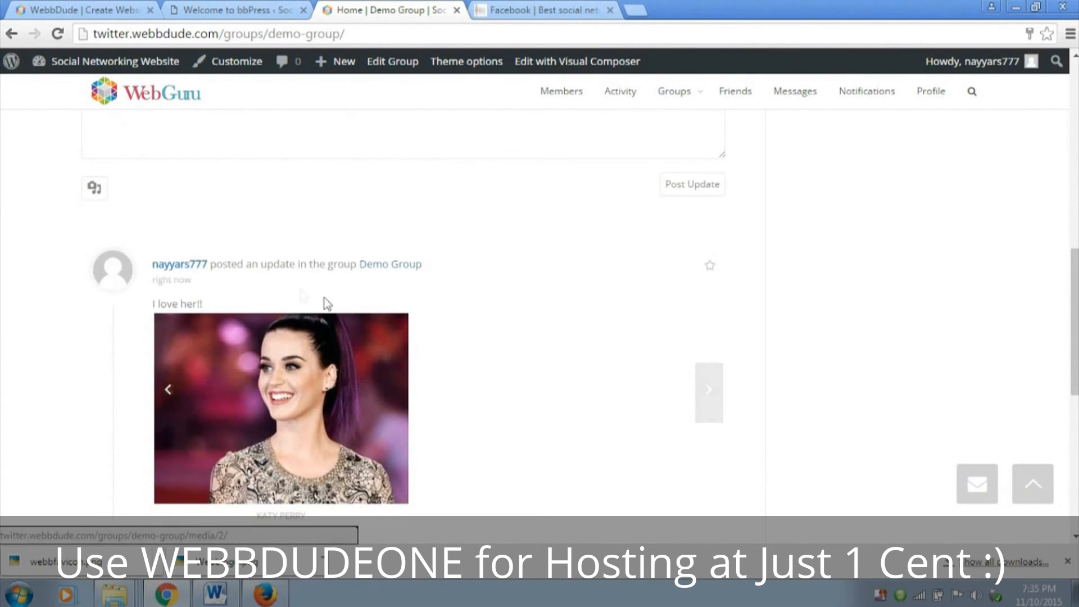
scroll(396, 280, "down", 1)
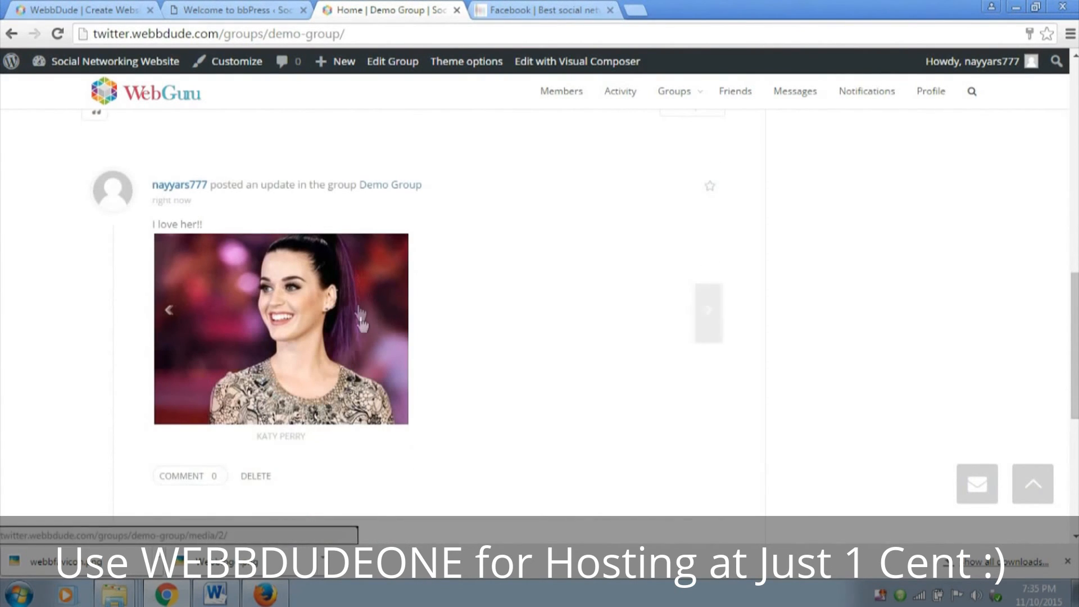
scroll(327, 388, "down", 2)
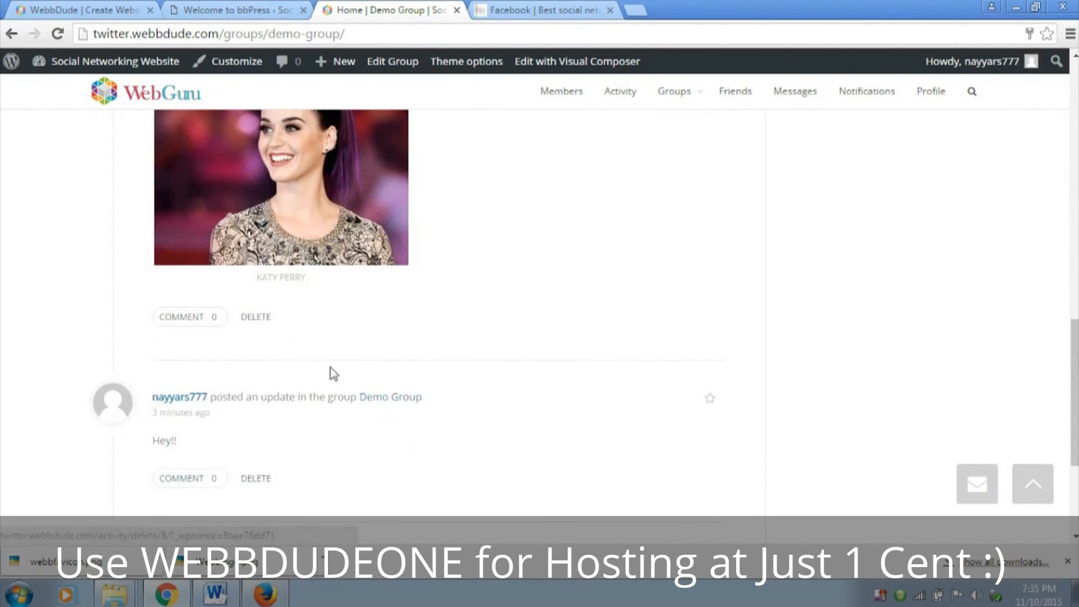
scroll(352, 377, "up", 2)
Switch to Firefox, reload the Members page as the second member, and review the friendship status and group list
left_click(280, 598)
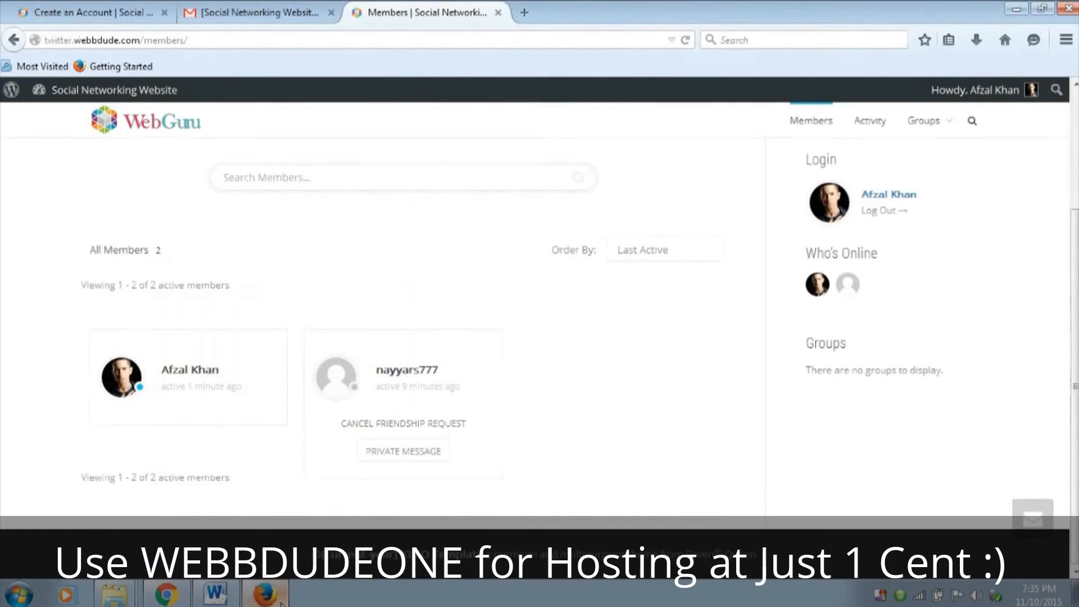
scroll(624, 264, "up", 2)
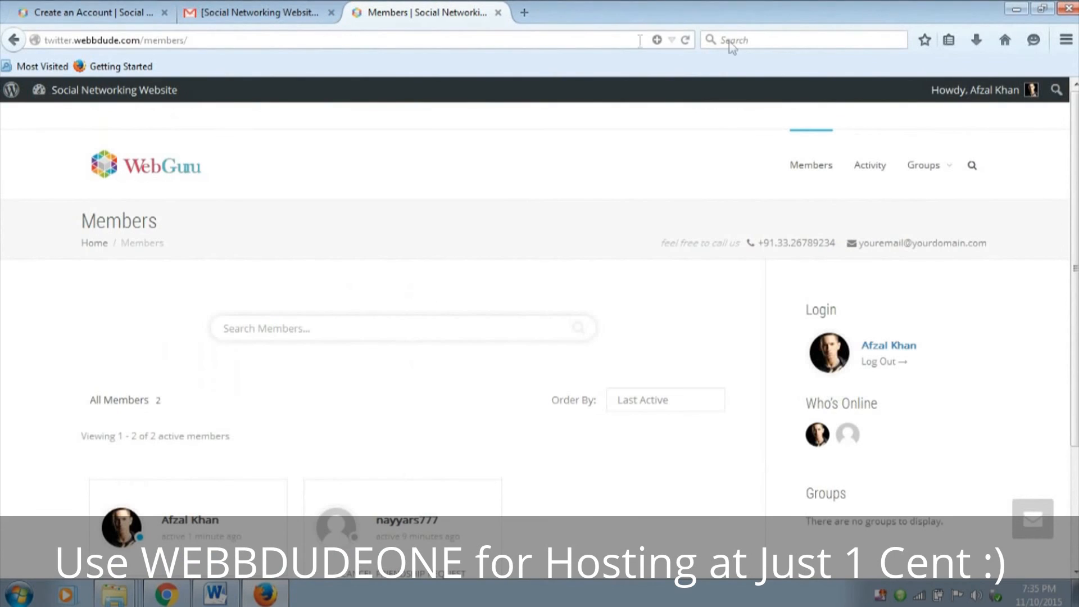
left_click(686, 39)
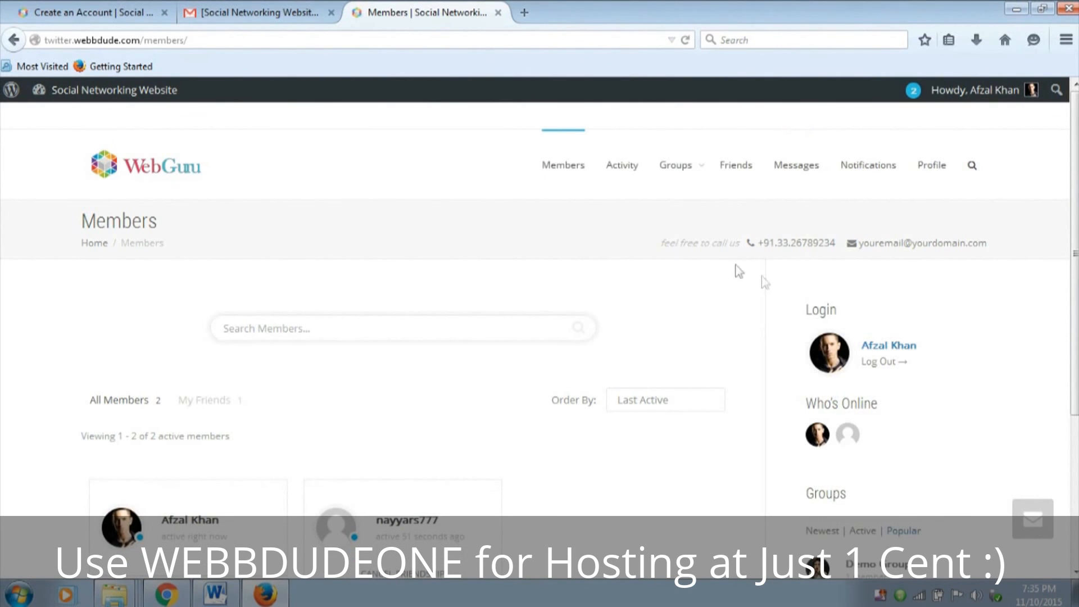
scroll(674, 230, "down", 3)
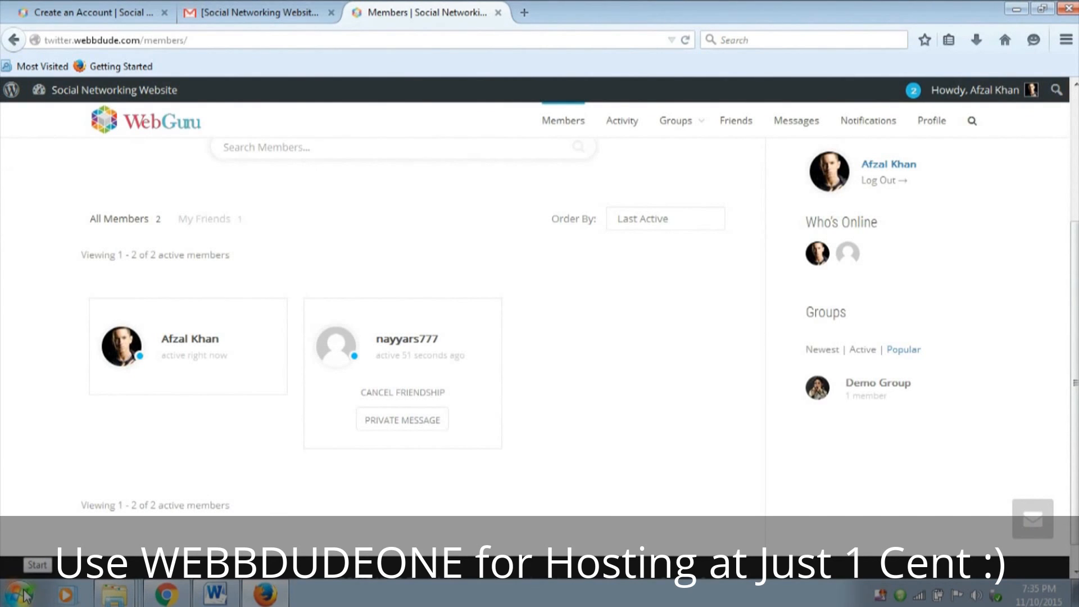
Open Demo Group from the Members page's group list and join it as the second member
scroll(20, 471, "up", 3)
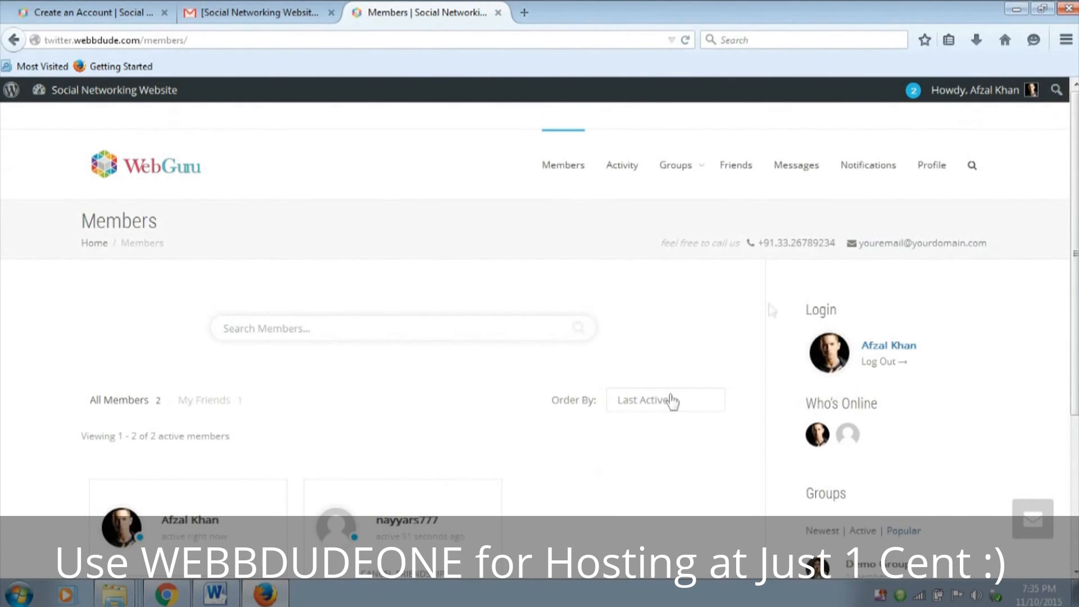
mouse_move(691, 173)
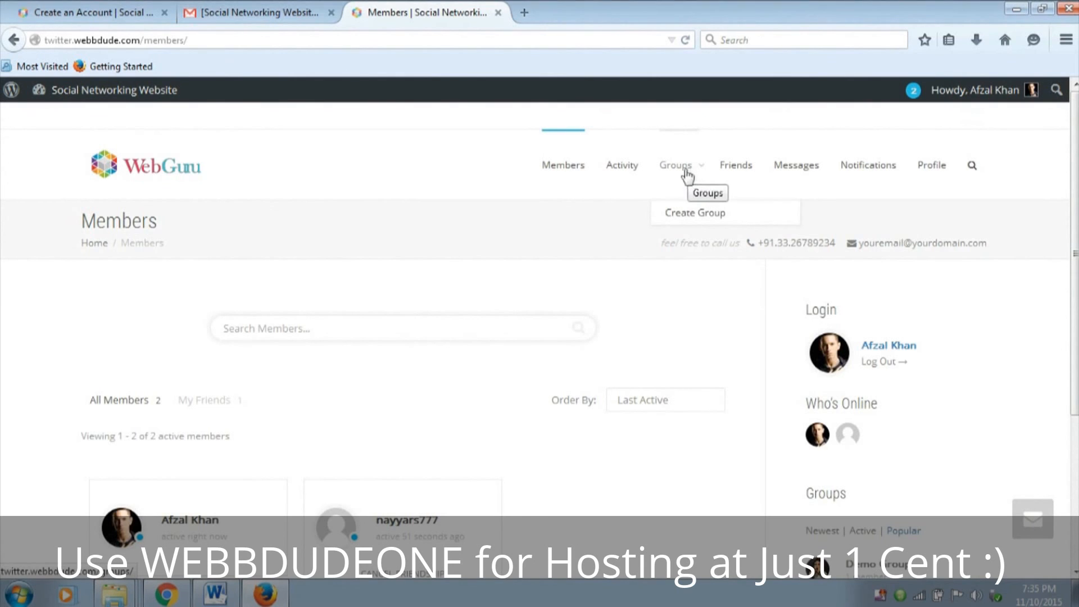
scroll(1057, 366, "down", 3)
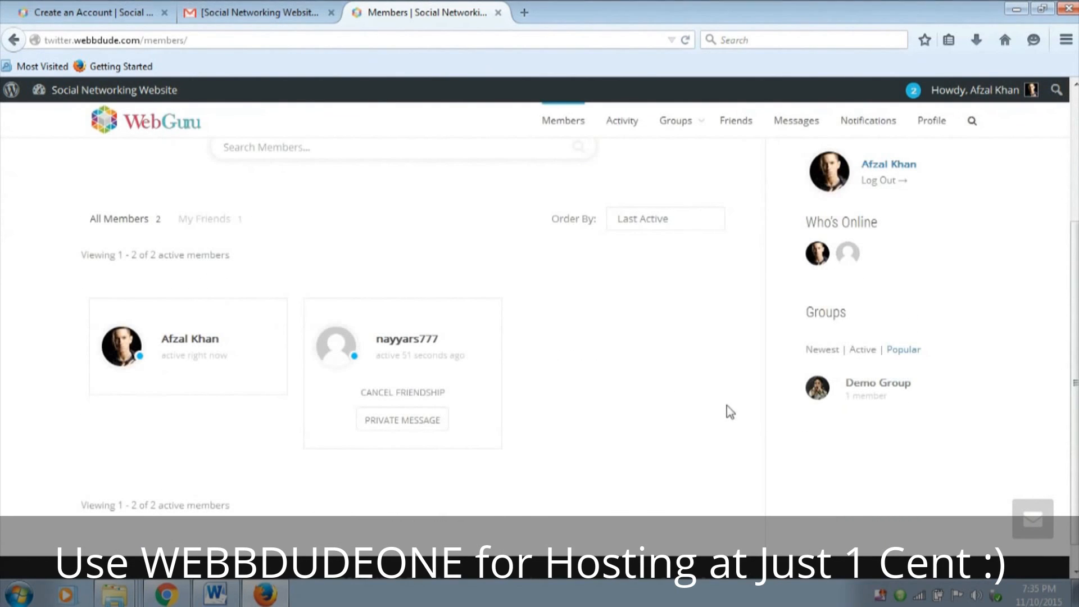
left_click(878, 388)
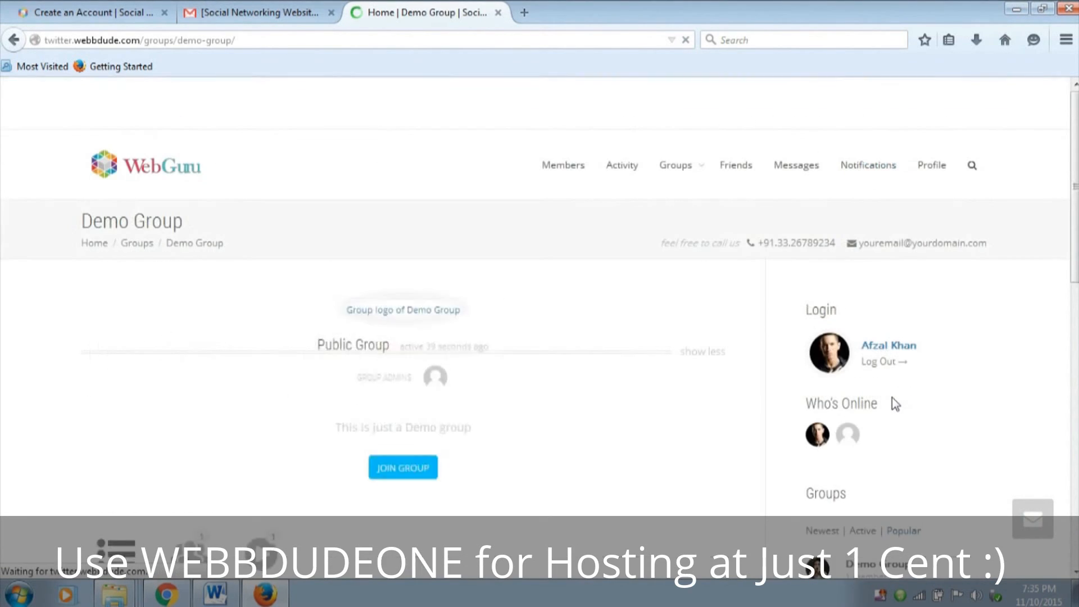
scroll(605, 307, "down", 5)
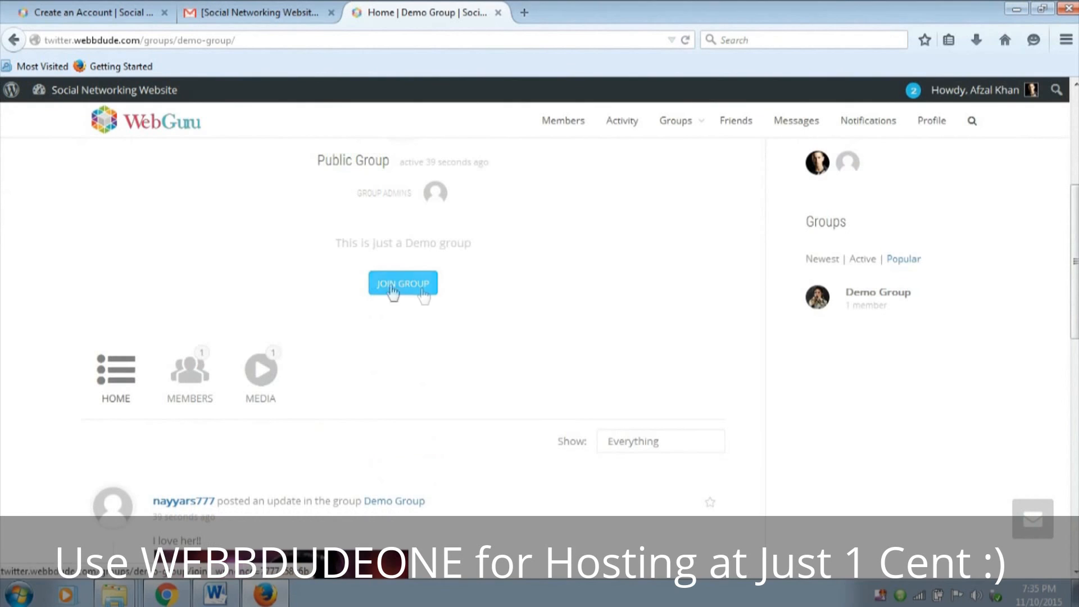
left_click_drag(340, 243, 482, 250)
left_click(487, 260)
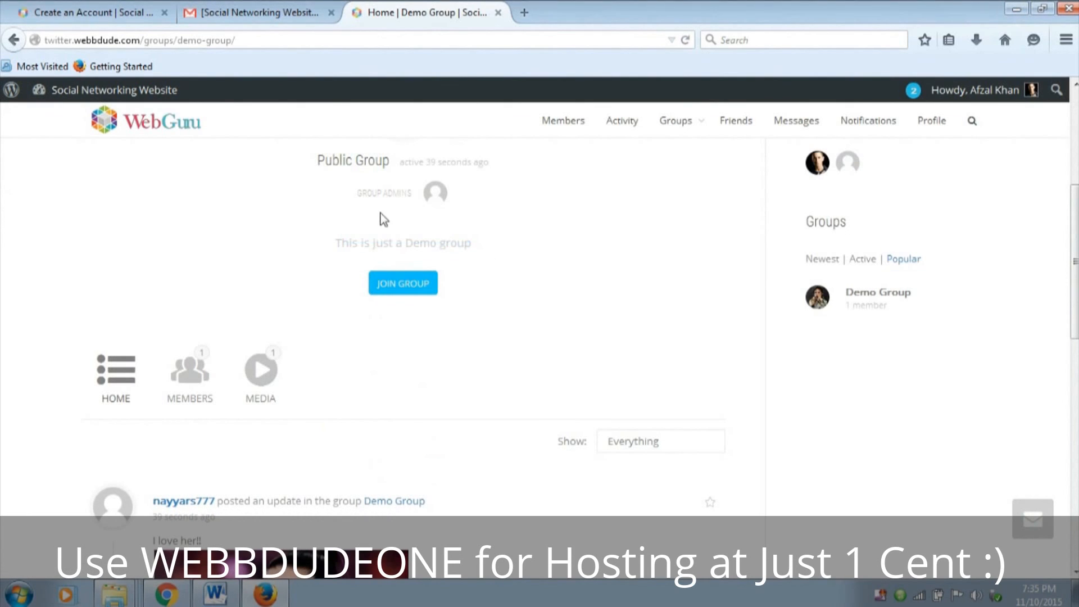
left_click(422, 298)
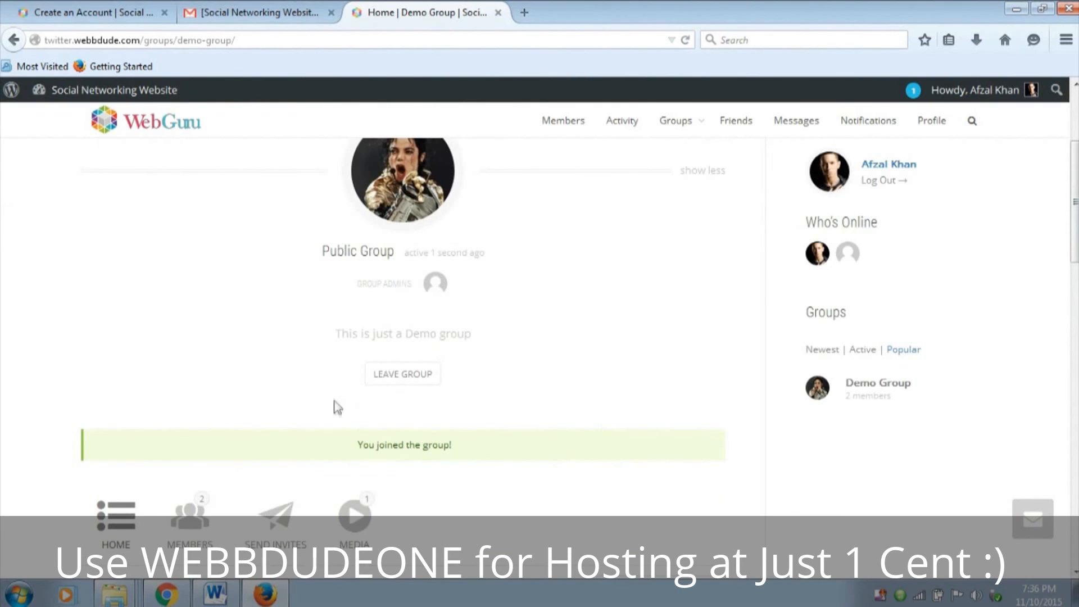
Post the comment "I love her too!!" on the Katy Perry image update in the group's feed
scroll(663, 404, "down", 5)
scroll(664, 402, "down", 12)
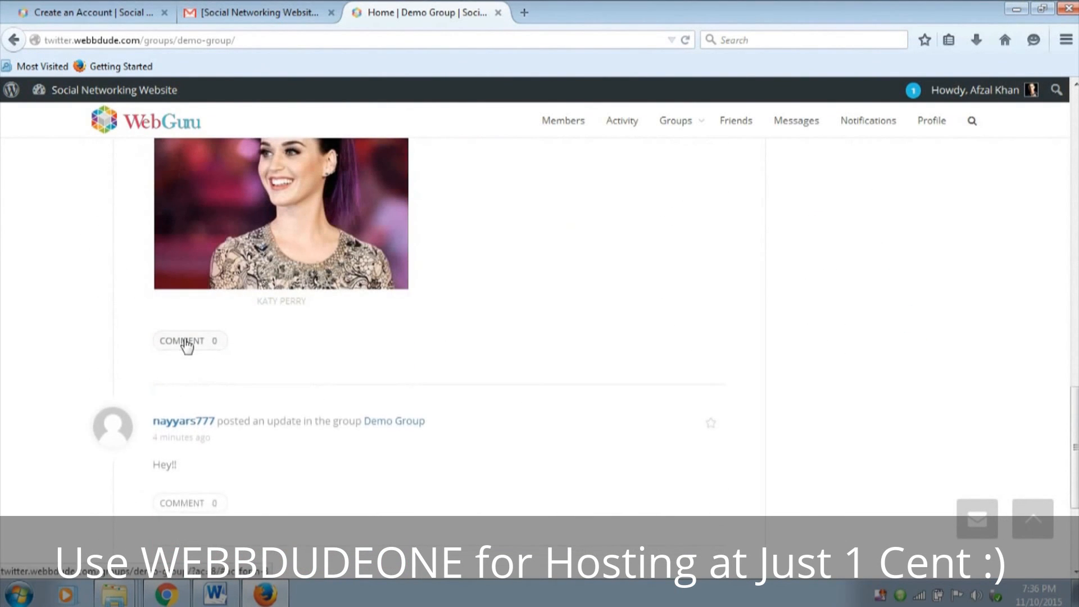
left_click(183, 339)
scroll(345, 277, "up", 4)
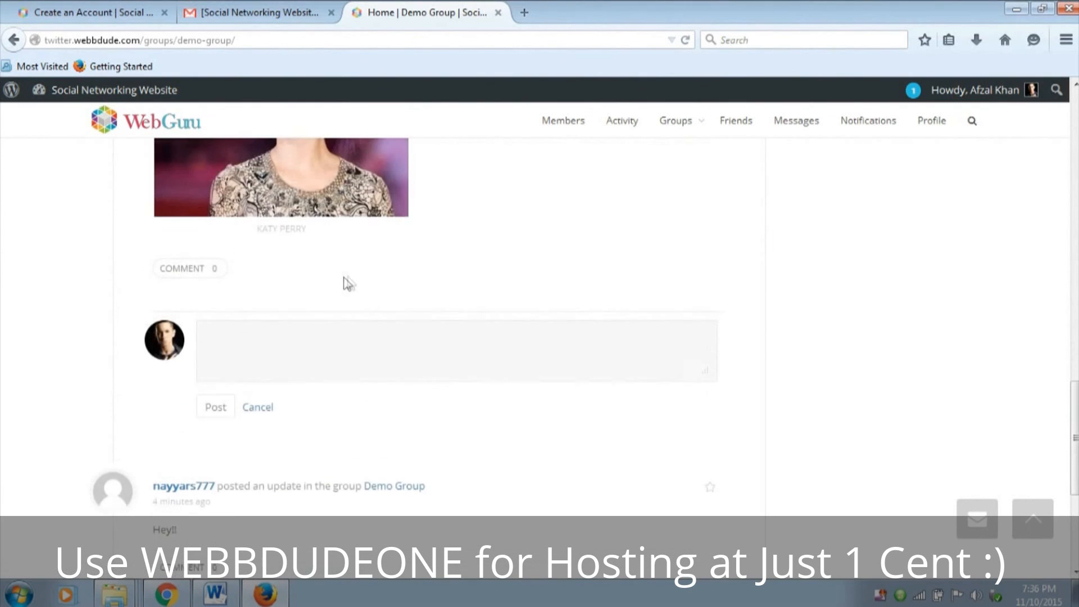
type("I lo")
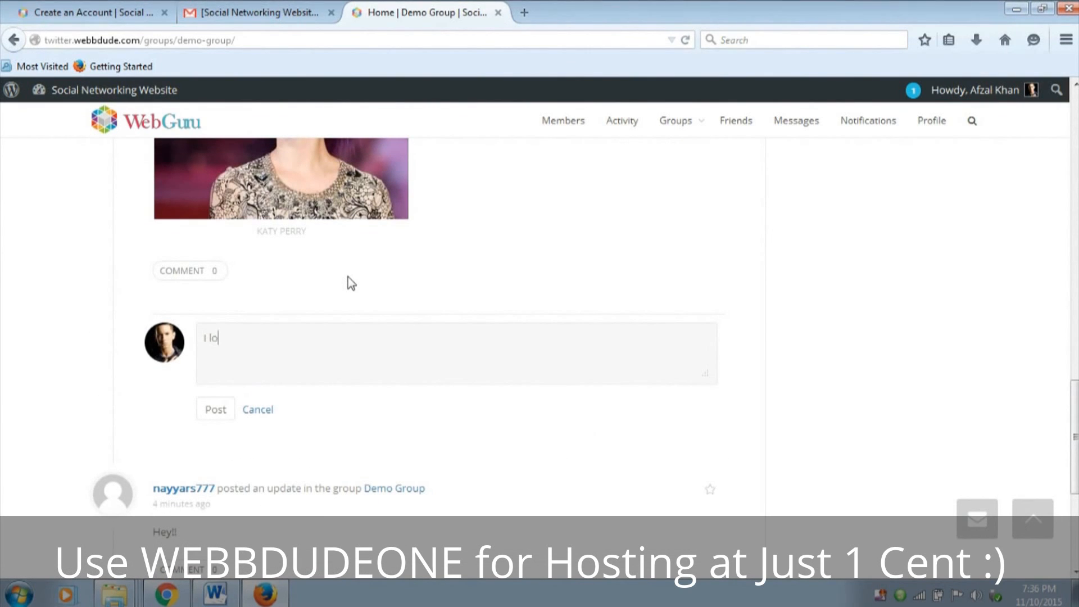
type("ve her too!!")
left_click(231, 410)
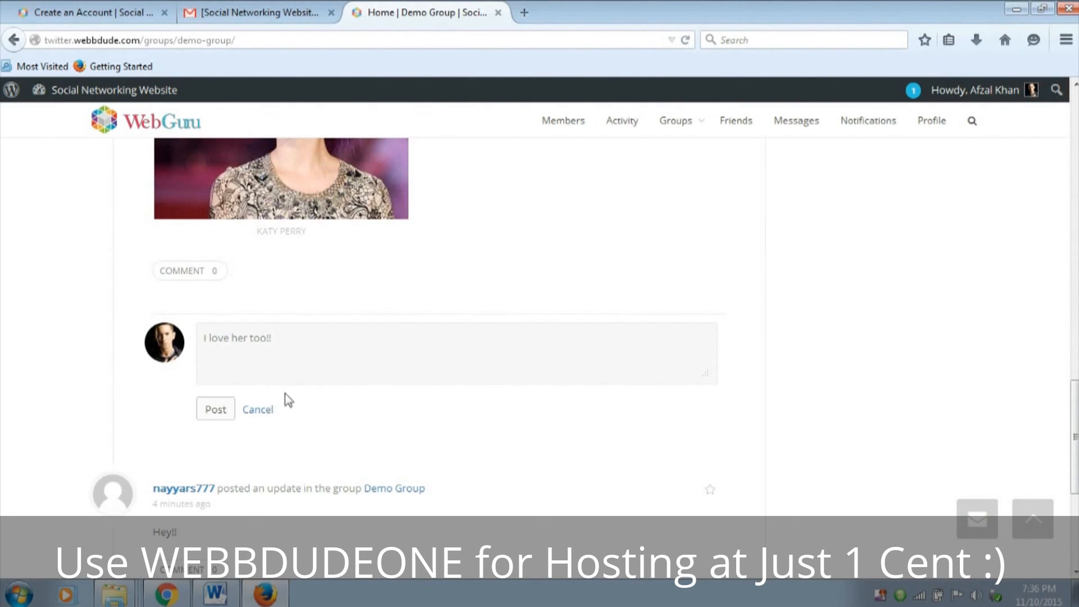
Go back to the site's home page and examine the member list, group list and footer text
scroll(304, 390, "up", 20)
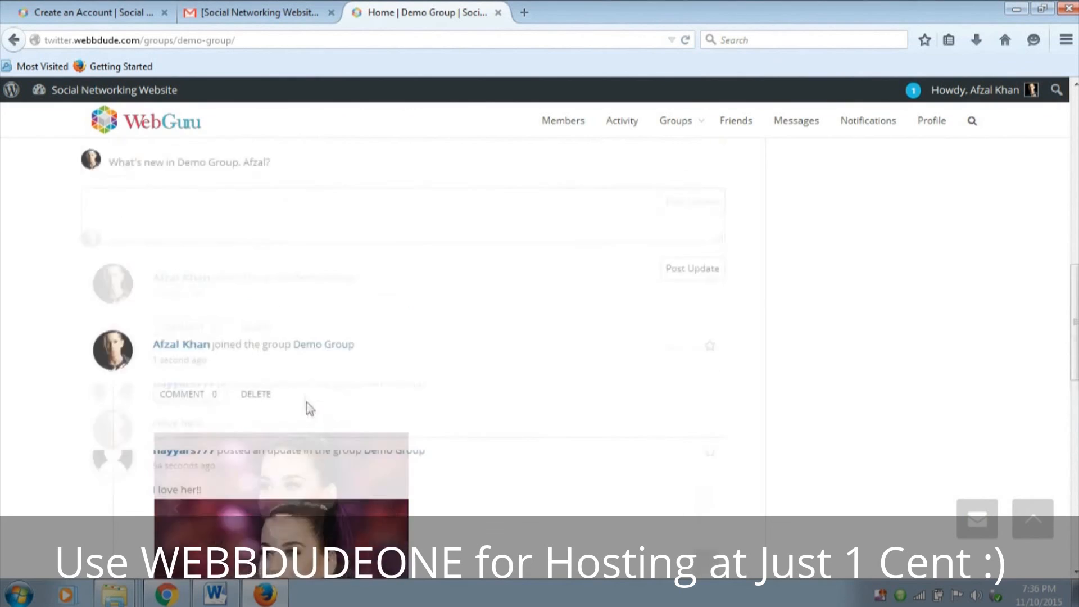
left_click(154, 181)
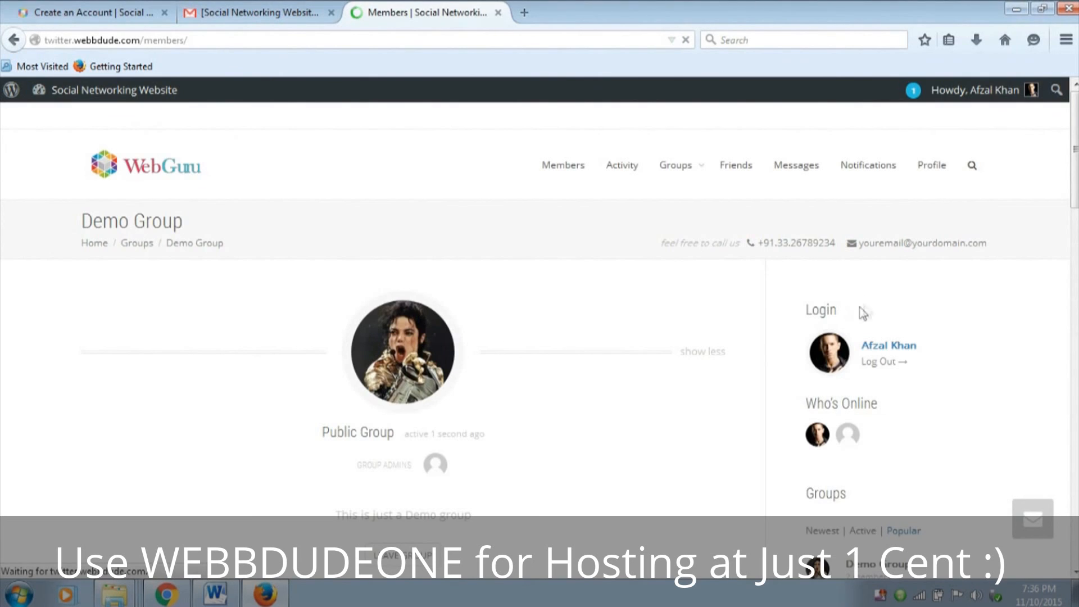
scroll(846, 313, "down", 4)
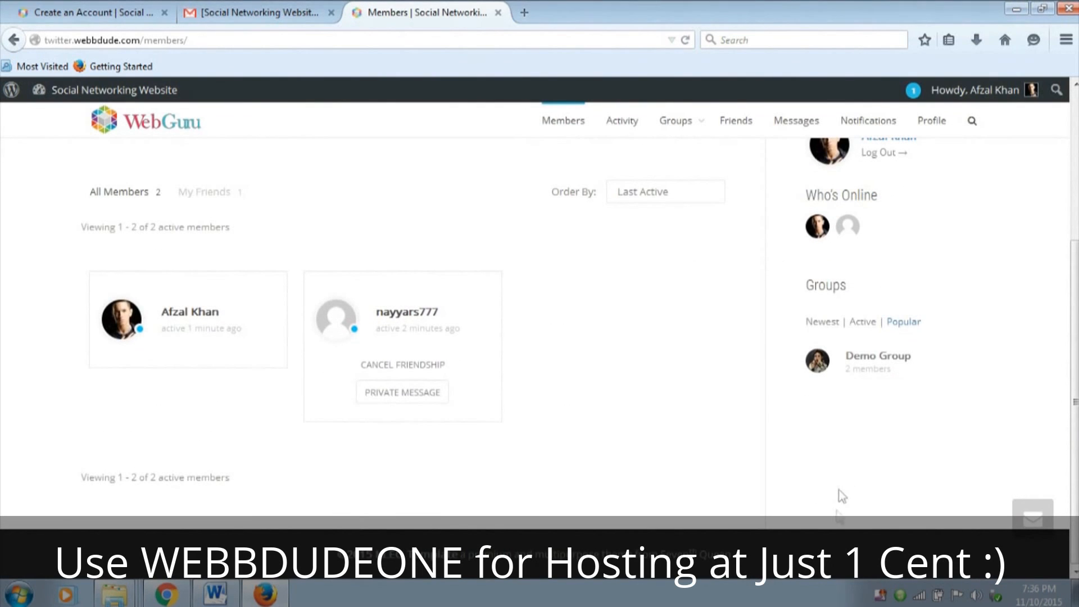
left_click_drag(339, 556, 744, 562)
left_click(632, 566)
scroll(427, 557, "up", 4)
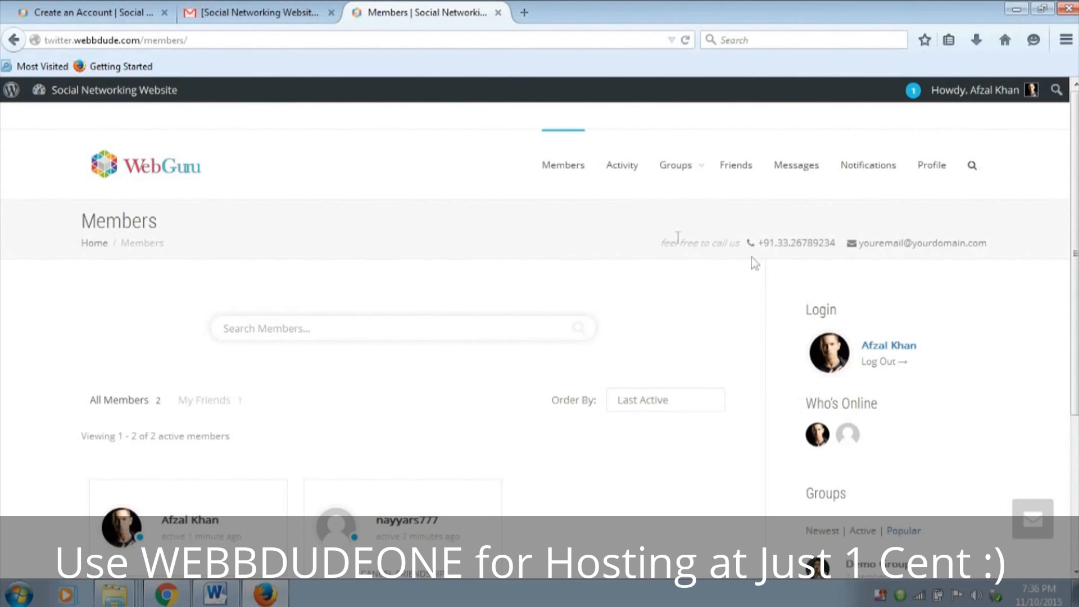
Examine the call-us text, phone number and e-mail shown in the Members page's title section
left_click_drag(649, 238, 970, 235)
left_click(977, 247)
left_click_drag(866, 246, 995, 244)
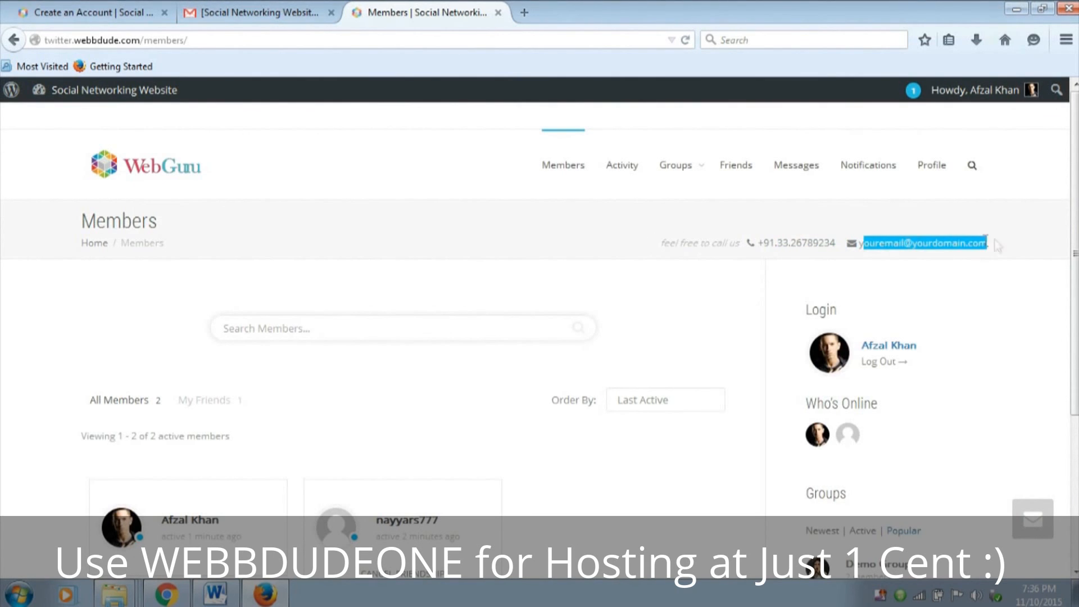
left_click(880, 248)
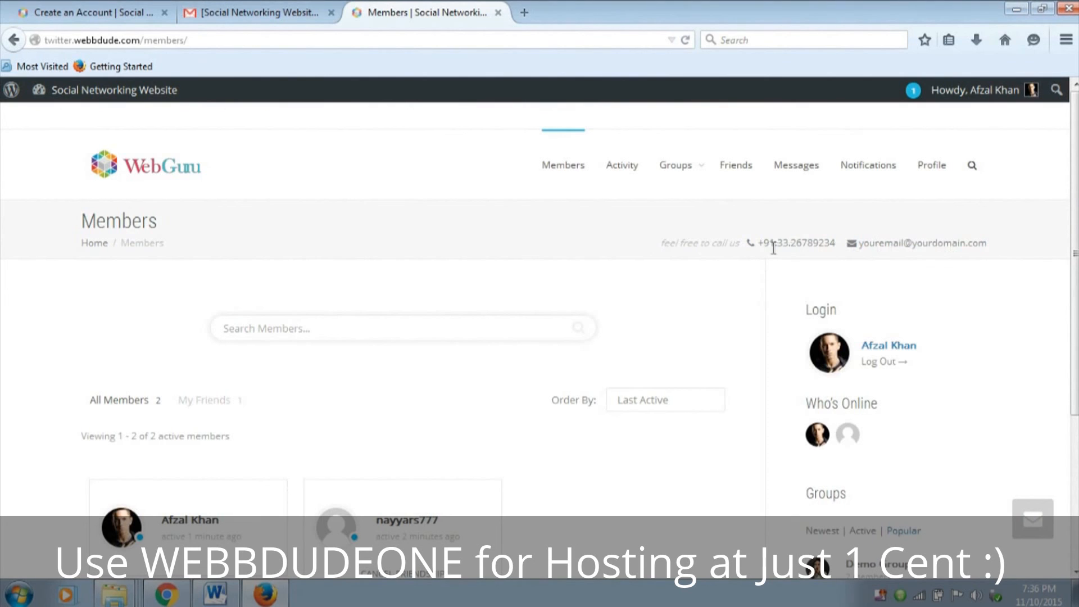
left_click_drag(770, 245, 838, 244)
left_click(809, 246)
scroll(802, 253, "down", 3)
scroll(608, 267, "up", 3)
scroll(884, 328, "down", 3)
scroll(594, 513, "up", 3)
Switch to Chrome and open the Title/Breadcrumb Section of the Kleo theme's Header options
left_click(164, 595)
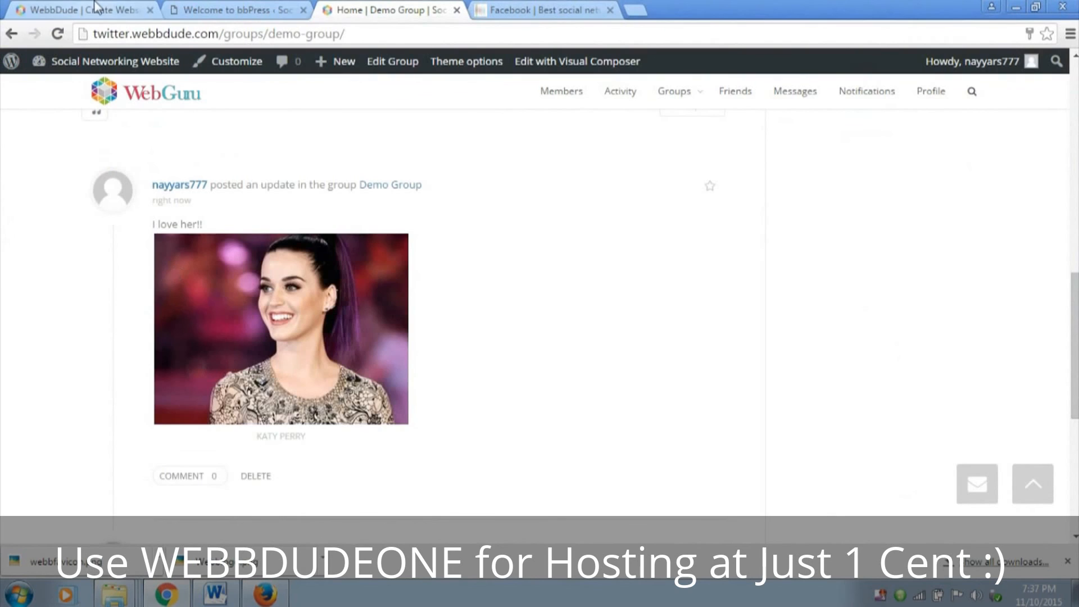
left_click(204, 8)
scroll(141, 205, "down", 1)
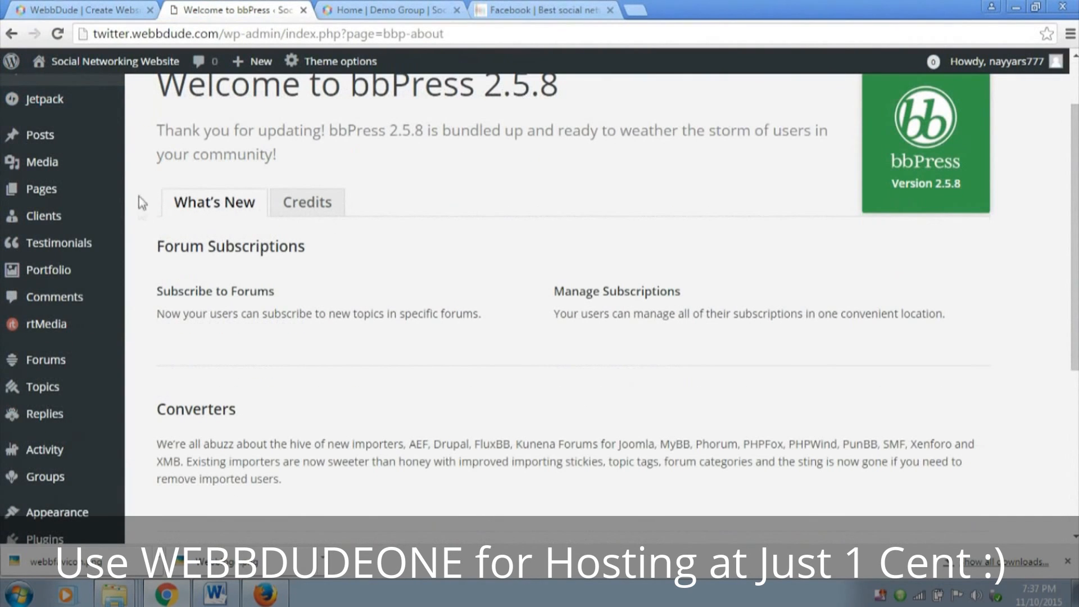
left_click(358, 67)
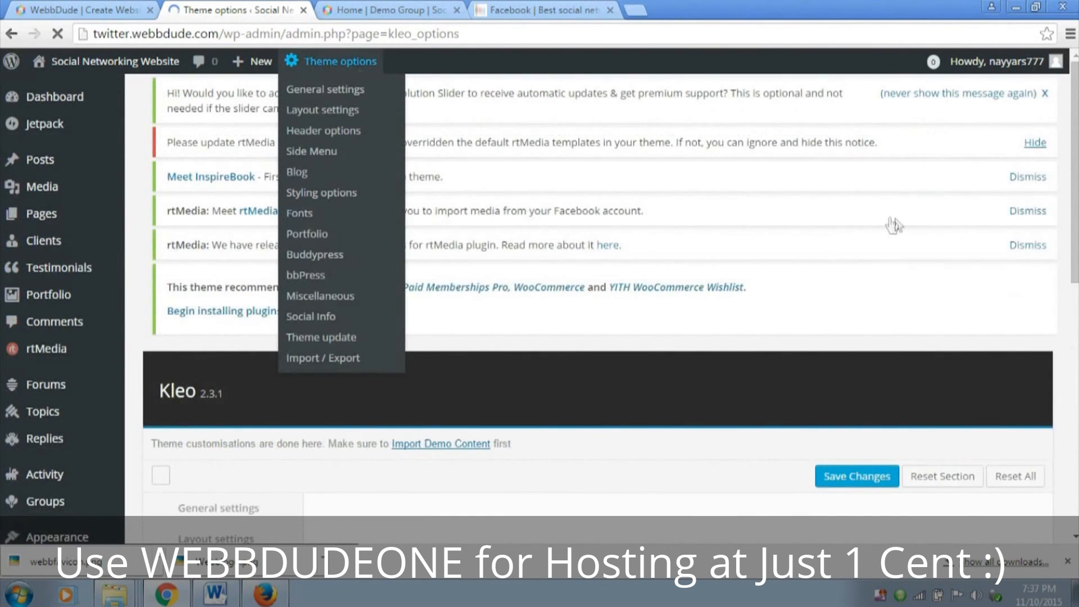
scroll(892, 221, "down", 5)
scroll(884, 234, "up", 2)
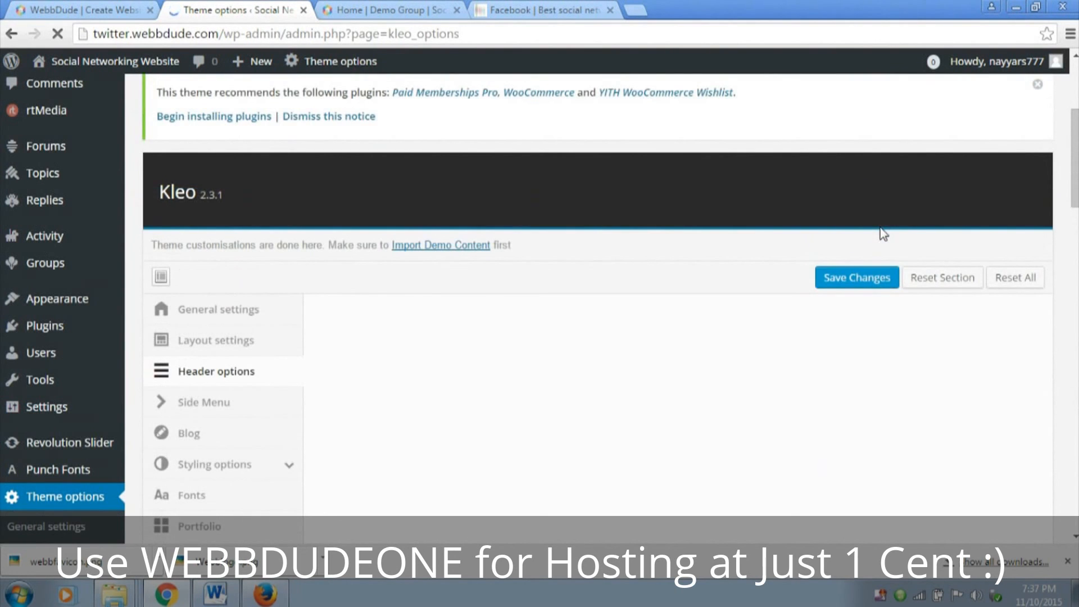
scroll(884, 233, "up", 3)
scroll(878, 231, "down", 5)
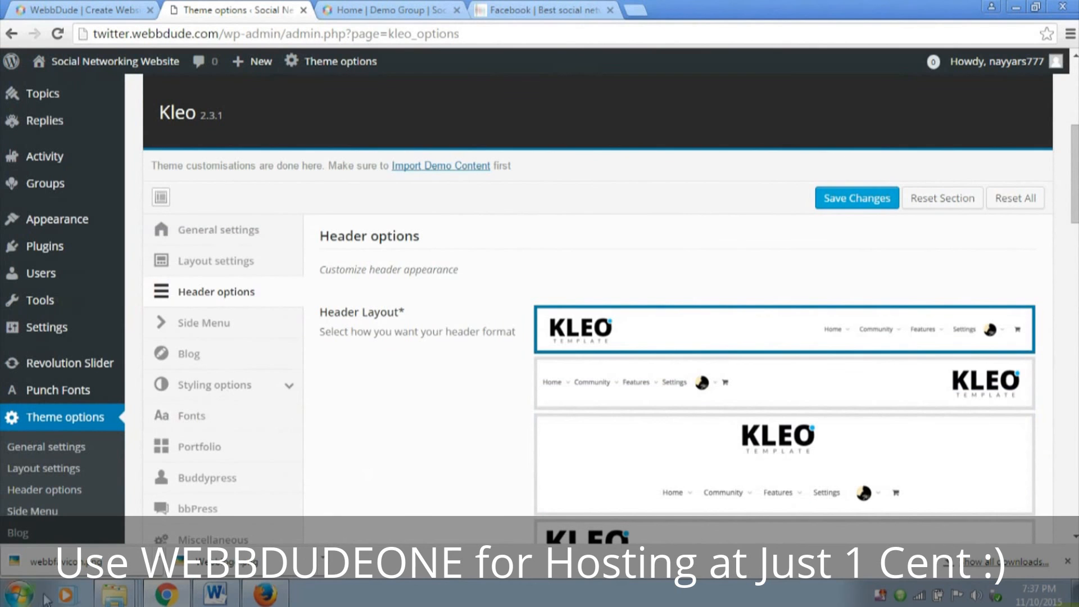
left_click(234, 293)
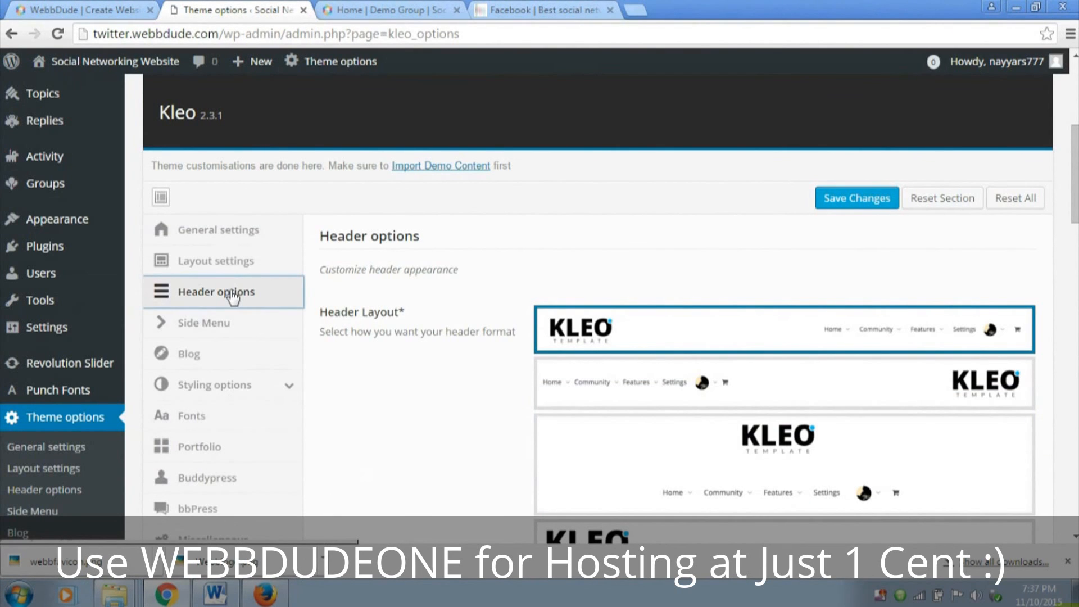
scroll(797, 350, "down", 20)
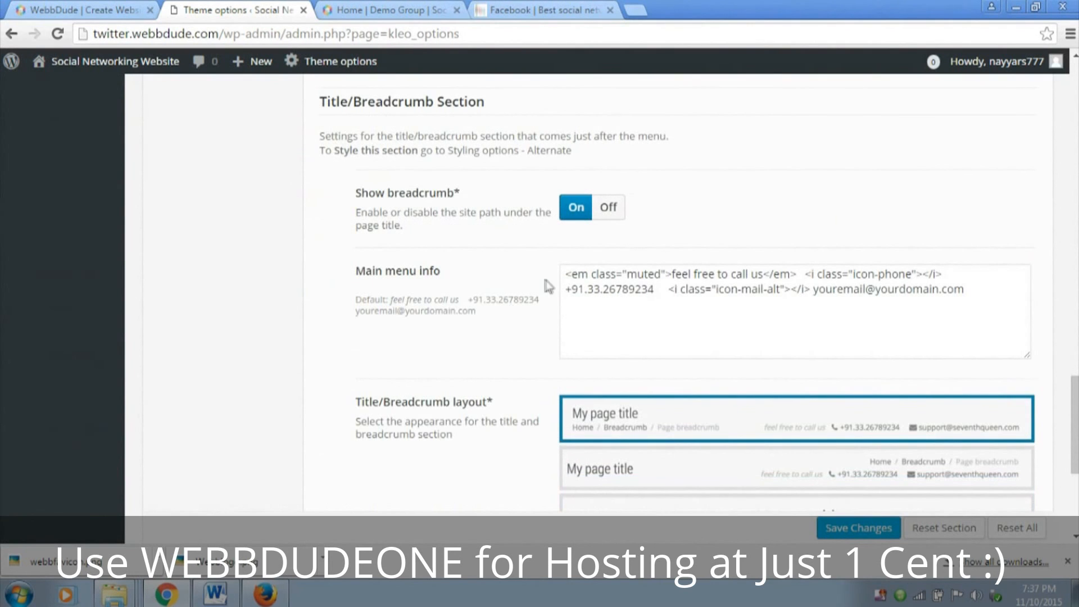
Select the Main menu info code and compare it with the contact line on the Demo Group page
left_click(944, 285)
key("ctrl+a")
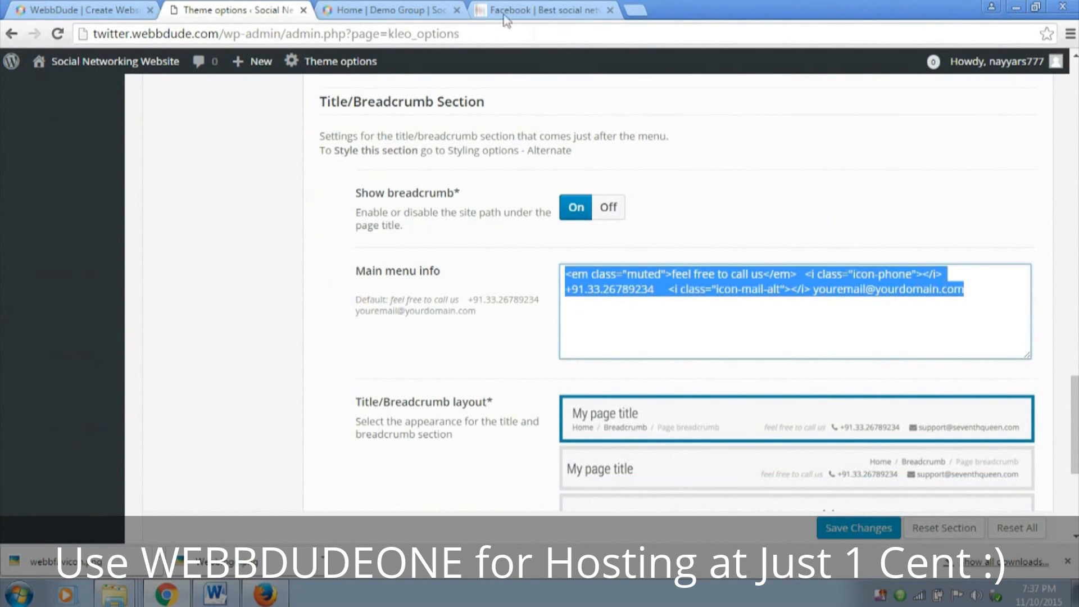
left_click(450, 12)
scroll(847, 268, "up", 10)
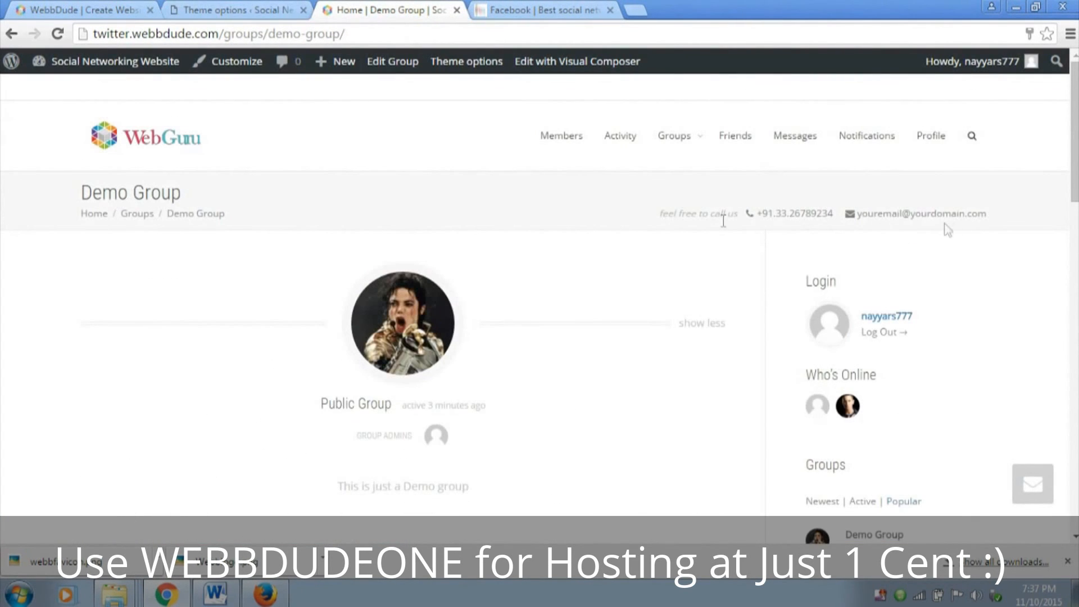
left_click(299, 5)
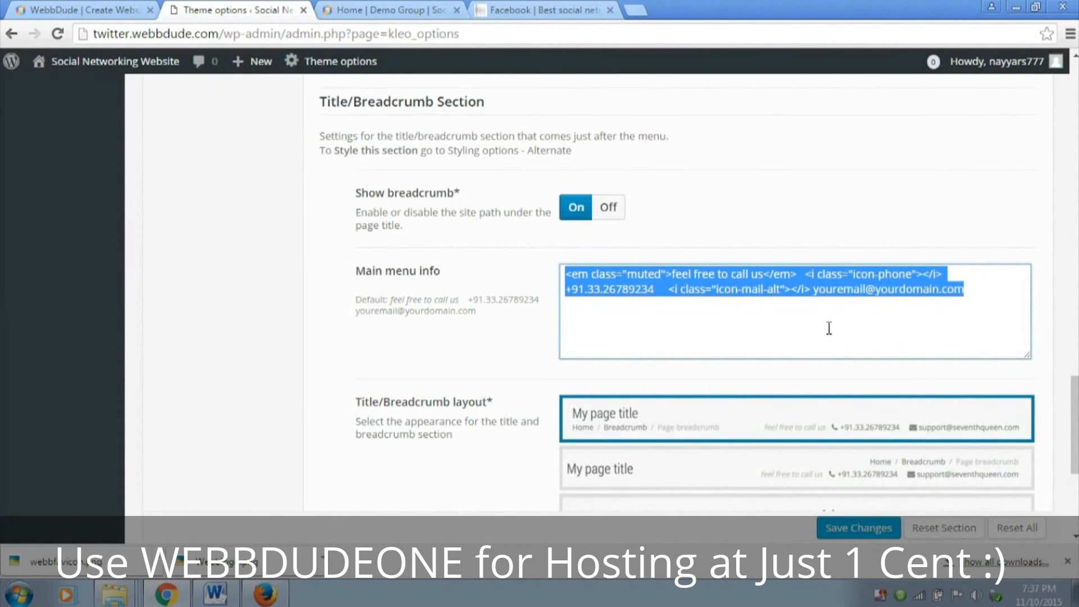
Replace the placeholder e-mail in Main menu info with the site's Gmail contact address and save the theme options
left_click(866, 290)
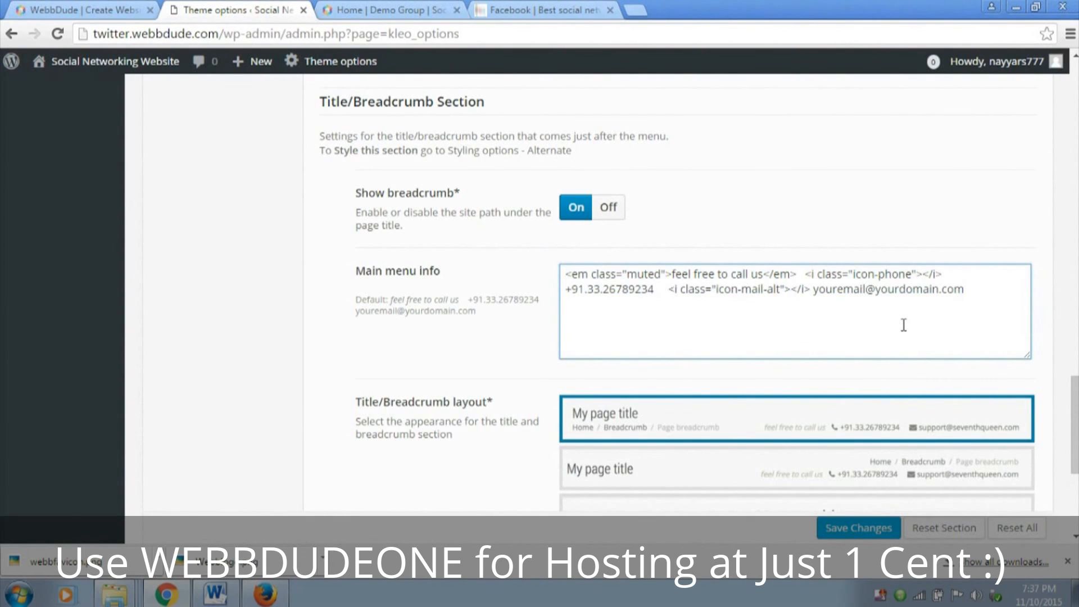
key("BackSpace")
key("BackSpace")
key("BackSpace")
key("BackSpace")
key("BackSpace")
key("BackSpace")
key("BackSpace")
key("BackSpace")
key("BackSpace")
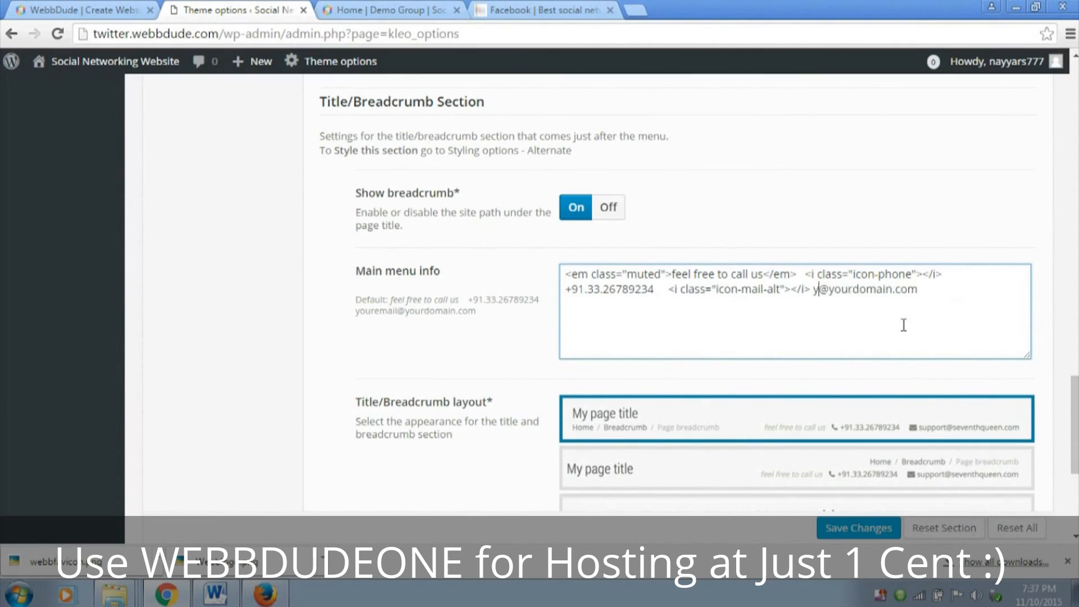
type("webbdude.c")
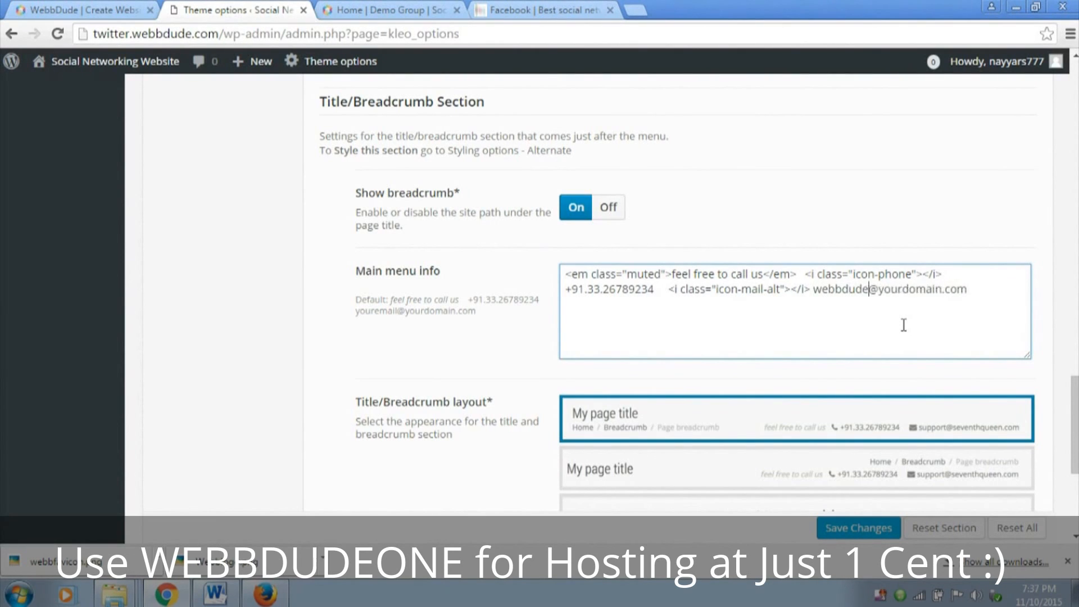
type("om")
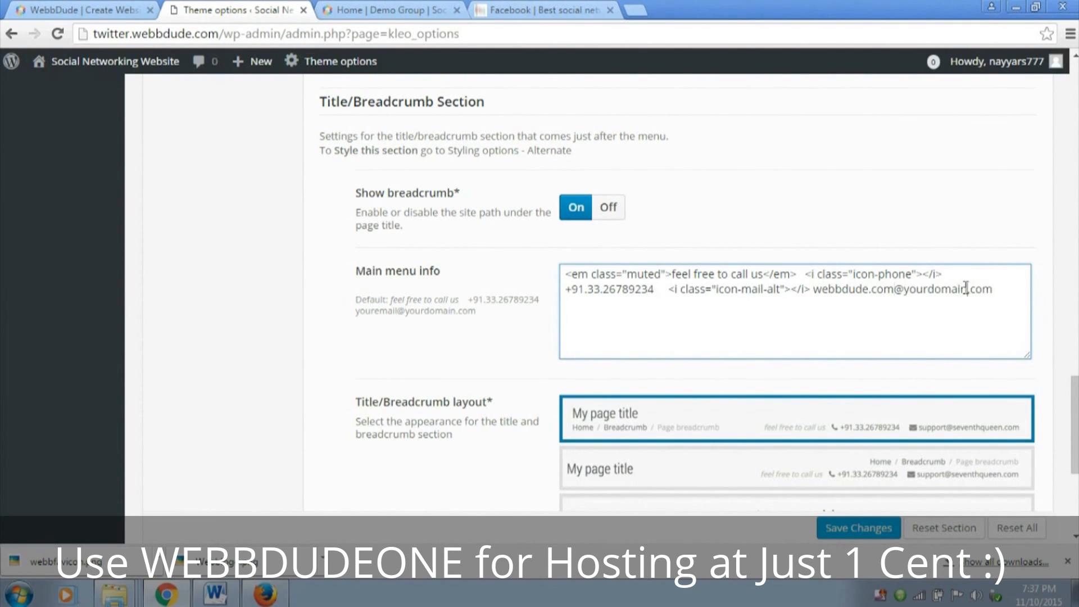
key("BackSpace")
key("BackSpace")
key("BackSpace")
key("BackSpace")
key("BackSpace")
key("BackSpace")
key("BackSpace")
type("gmail")
left_click(871, 531)
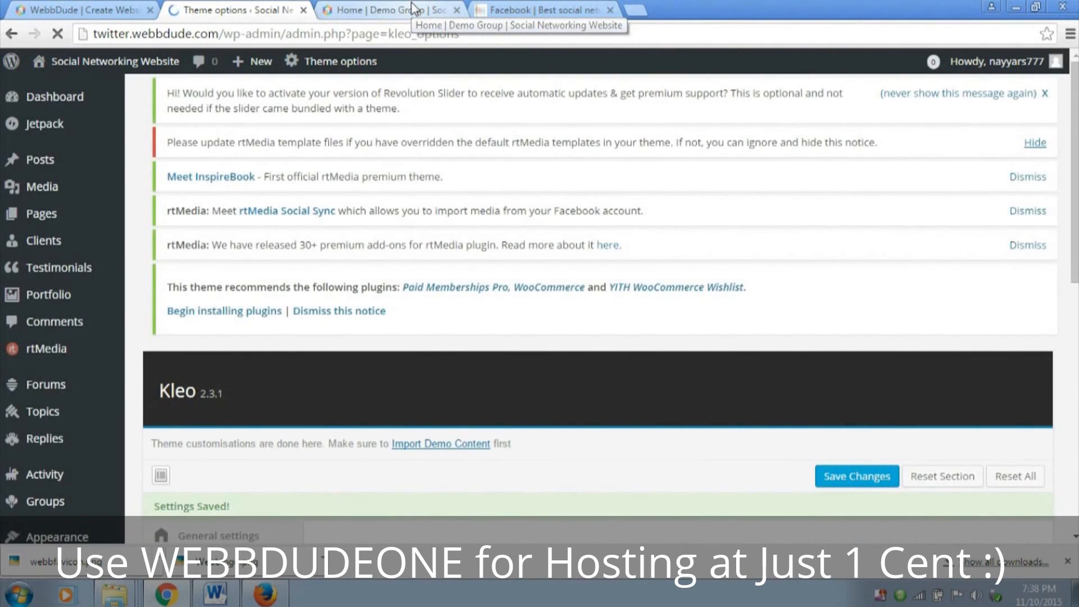
Reload the Demo Group page and check the contact e-mail in its title section
left_click(413, 9)
left_click(58, 34)
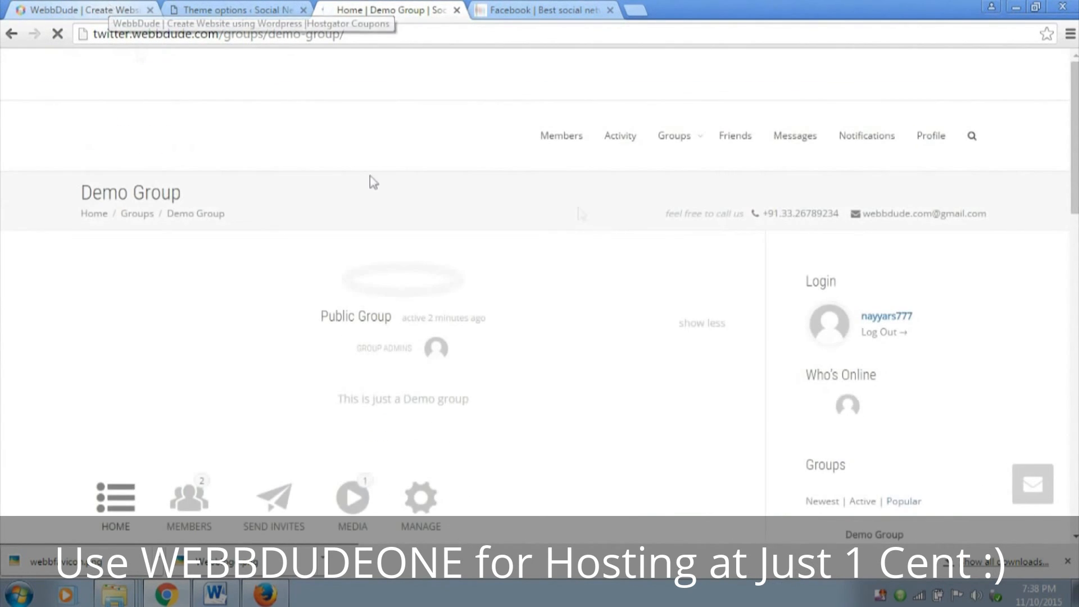
left_click_drag(867, 213, 1000, 213)
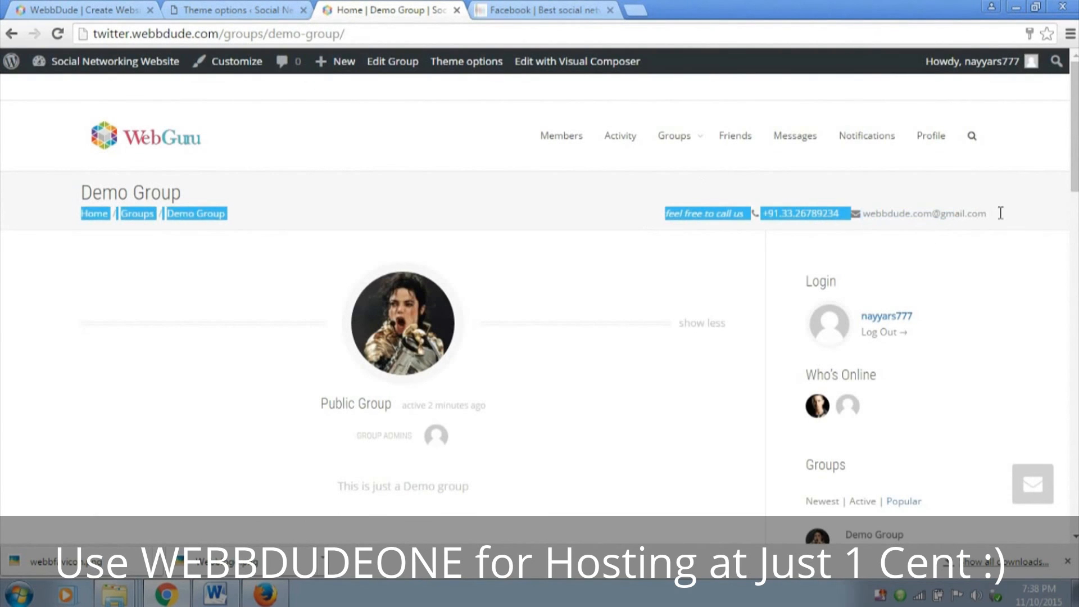
left_click(561, 215)
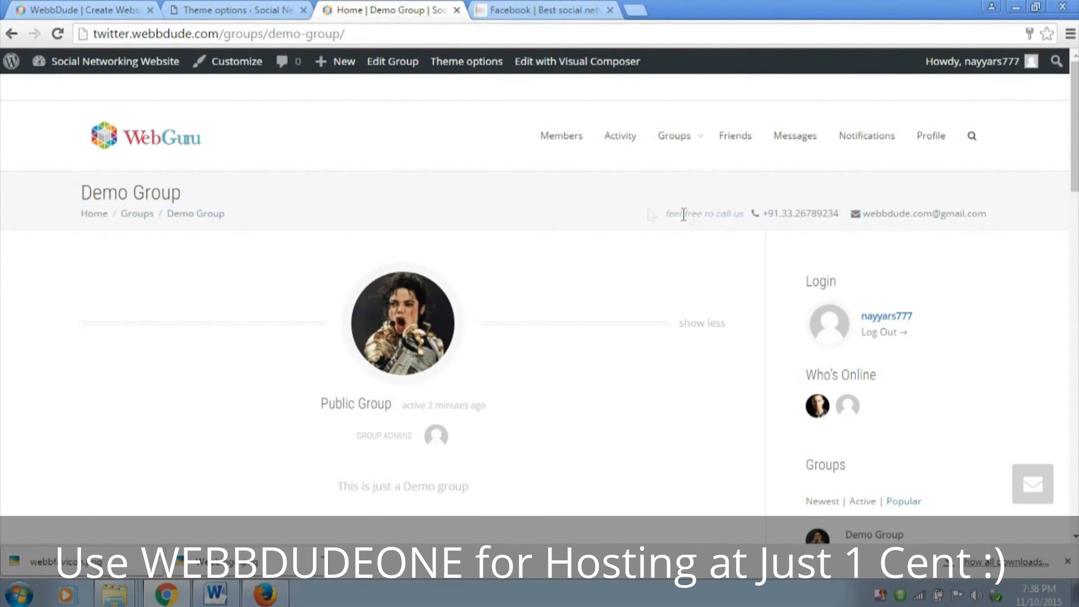
Clear the Main menu info text in the Title/Breadcrumb Section of the Kleo theme options and save the changes
left_click(249, 9)
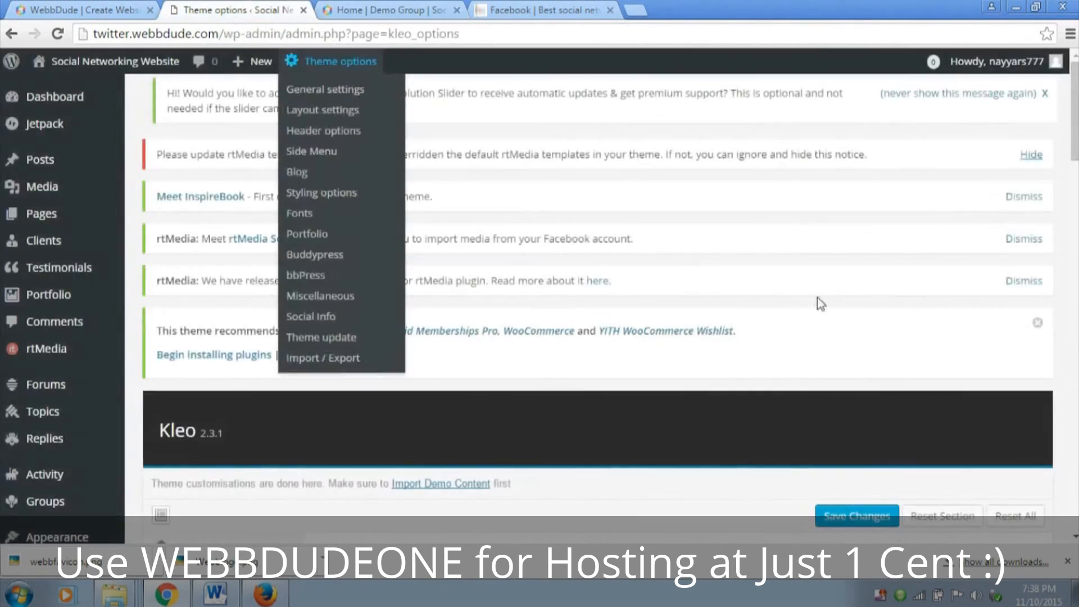
scroll(817, 304, "down", 14)
scroll(817, 304, "down", 10)
scroll(814, 302, "up", 4)
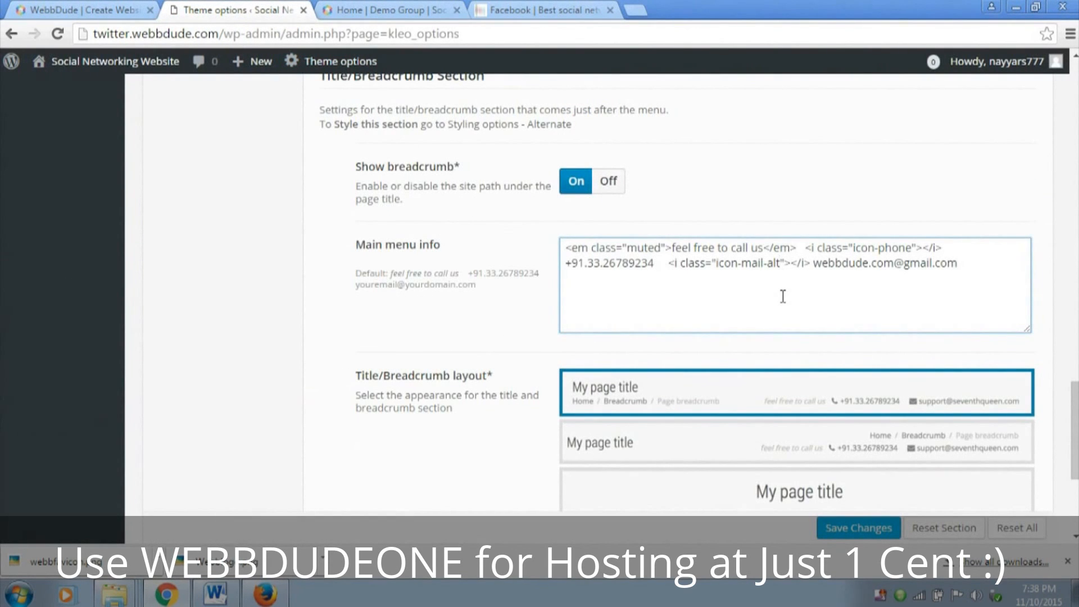
key("ctrl+a")
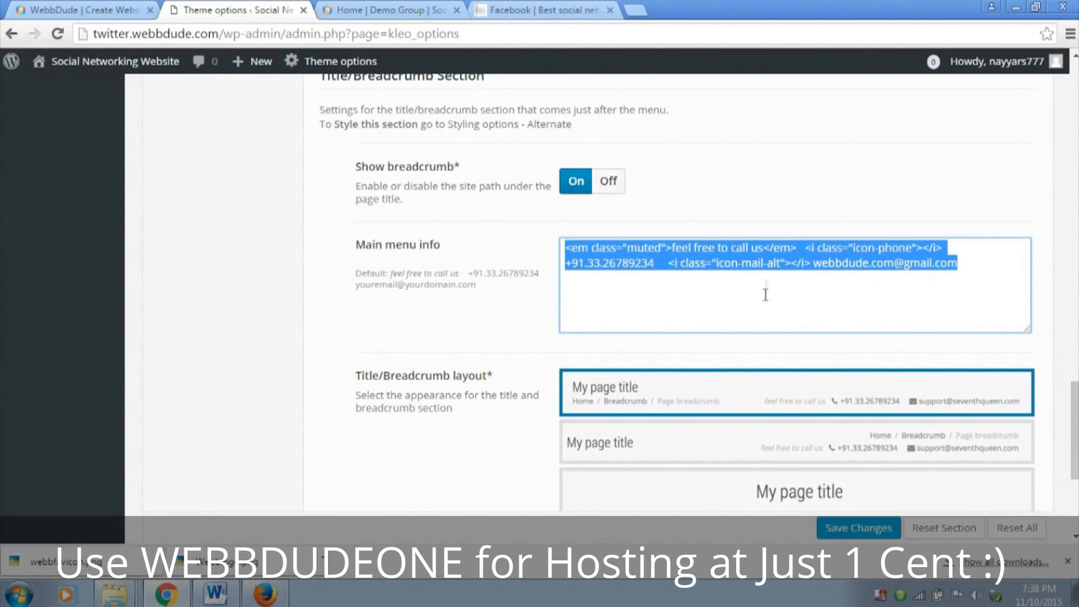
key("BackSpace")
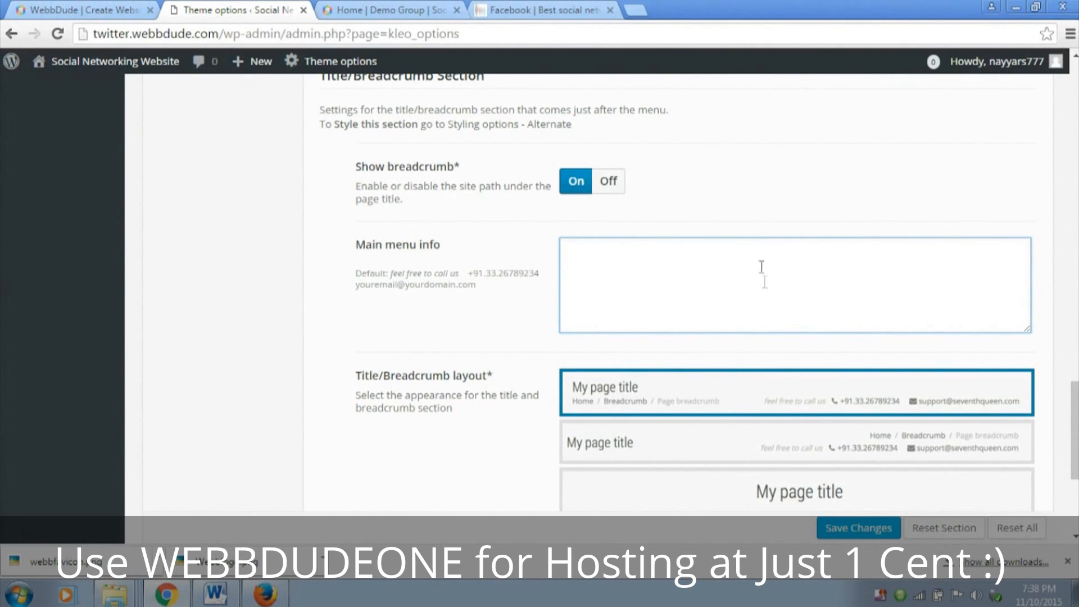
scroll(761, 266, "down", 5)
left_click(870, 478)
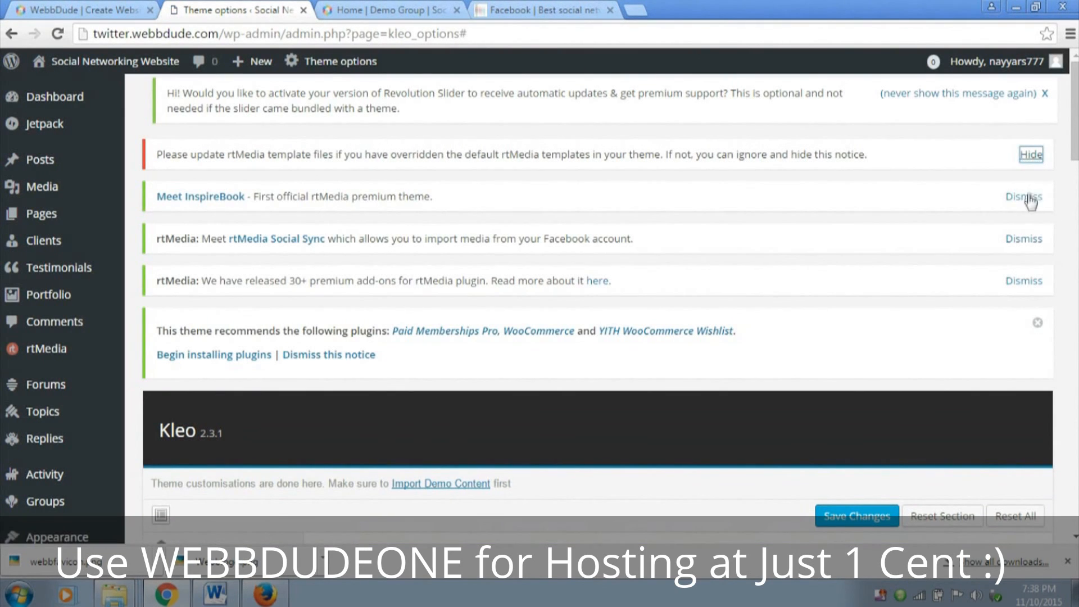
Dismiss the rtMedia notices and the recommended-plugins notice above the Kleo theme options
left_click(1031, 155)
left_click(1032, 159)
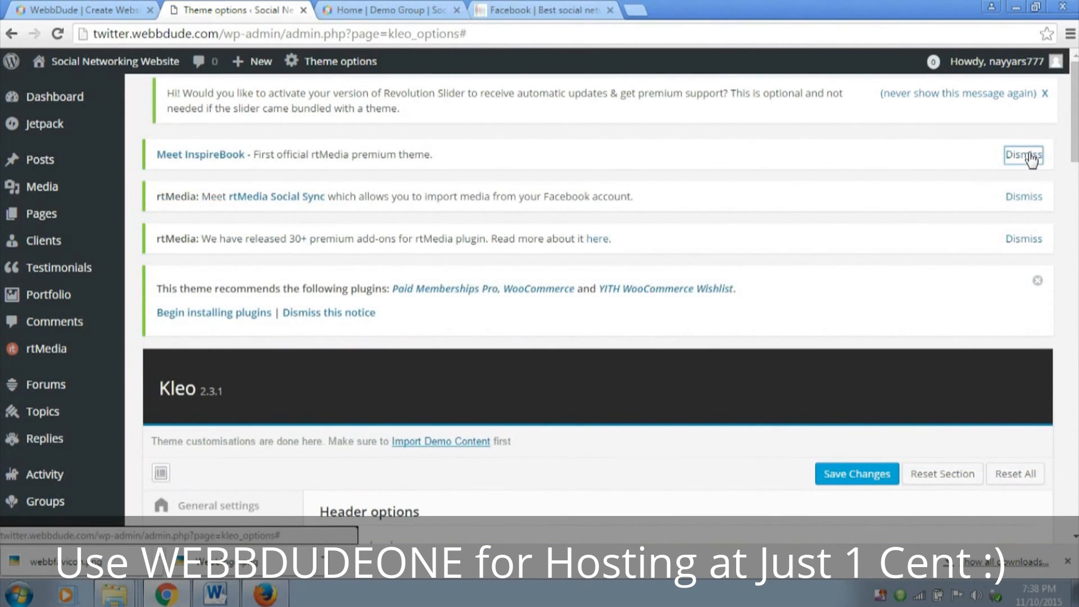
left_click(1031, 157)
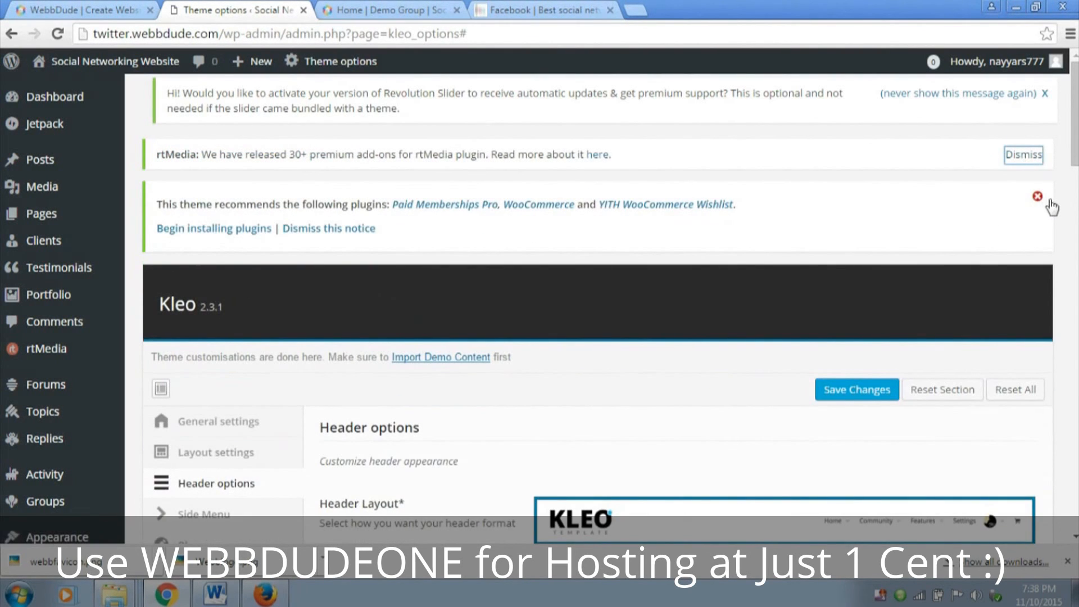
left_click(1037, 197)
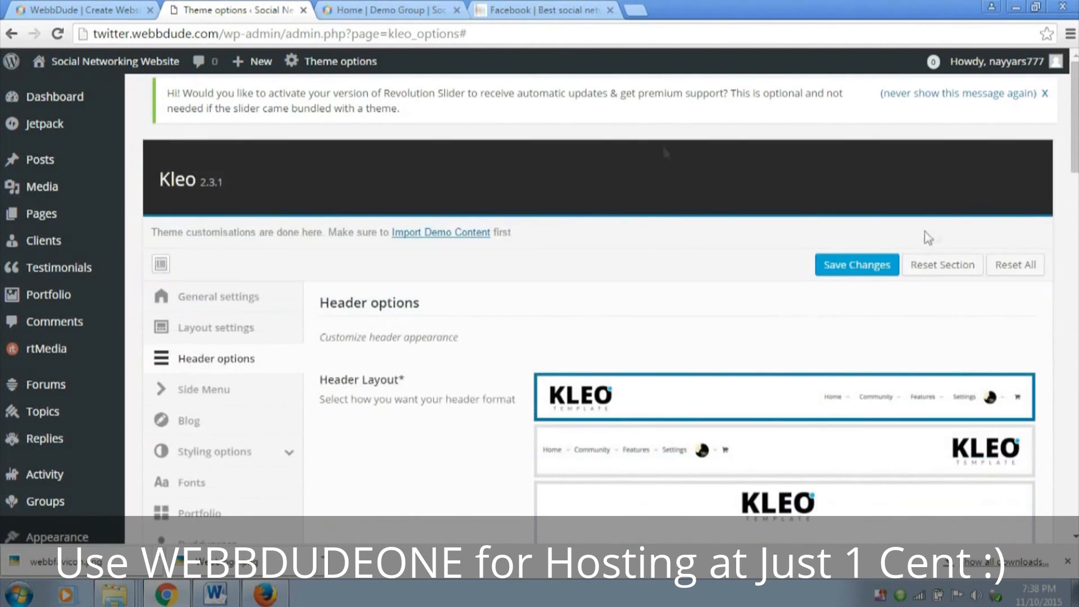
Examine the footer credit line at the end of the Demo Group page
left_click(384, 8)
scroll(595, 198, "down", 10)
left_click_drag(340, 518, 694, 513)
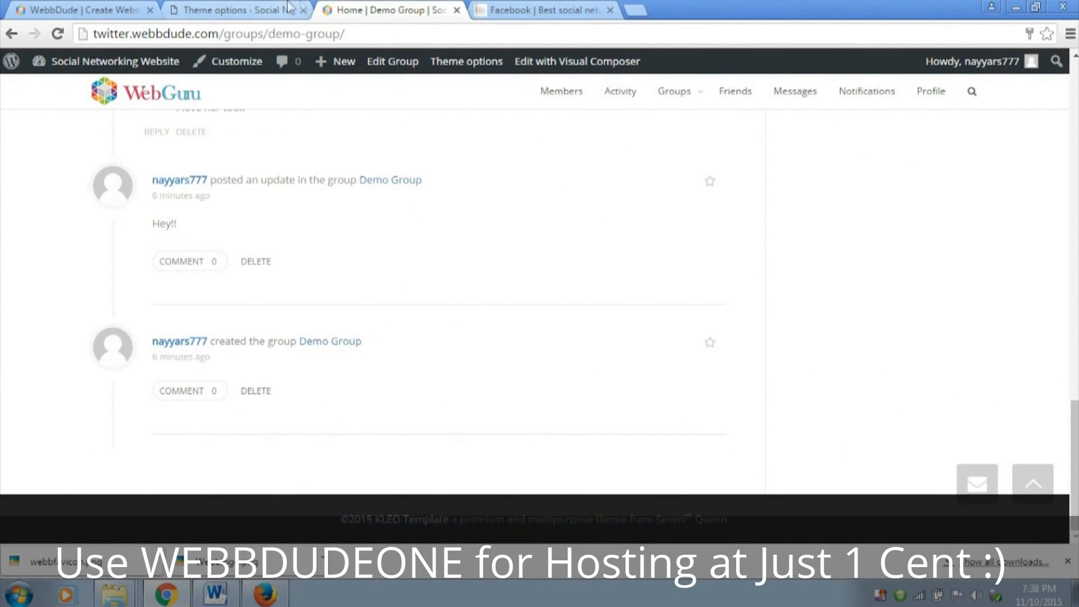
Return to the Kleo theme options and open the General settings section
left_click(247, 8)
scroll(629, 252, "down", 3)
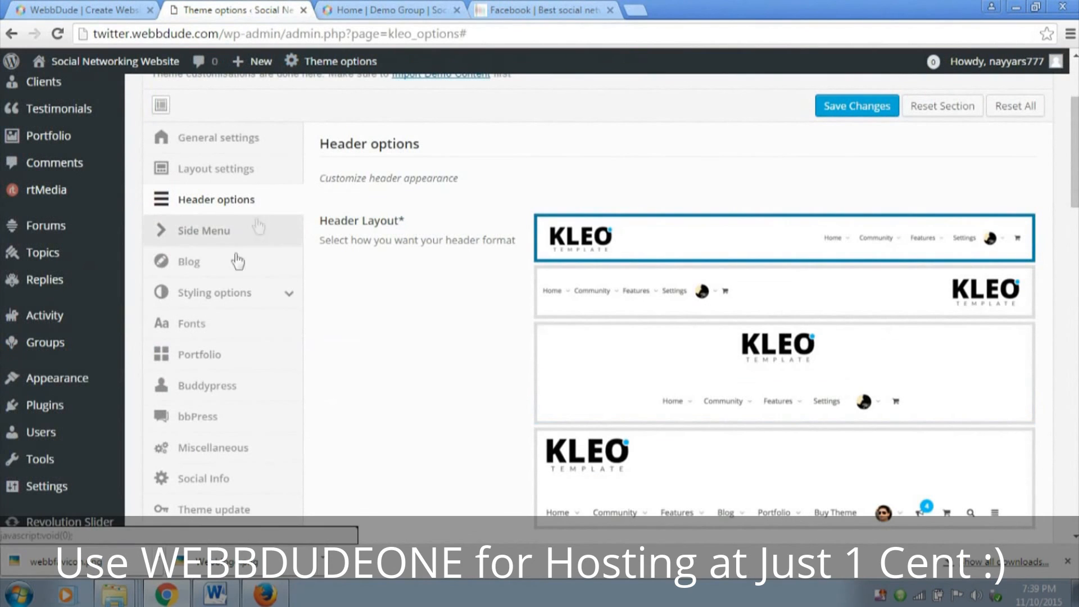
scroll(219, 393, "down", 3)
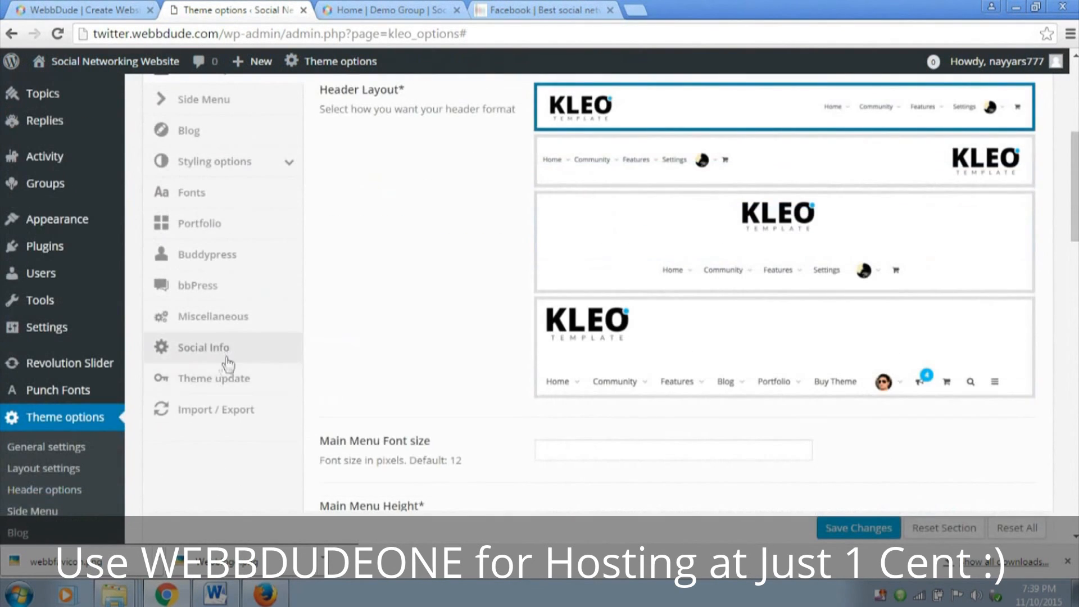
scroll(222, 368, "up", 5)
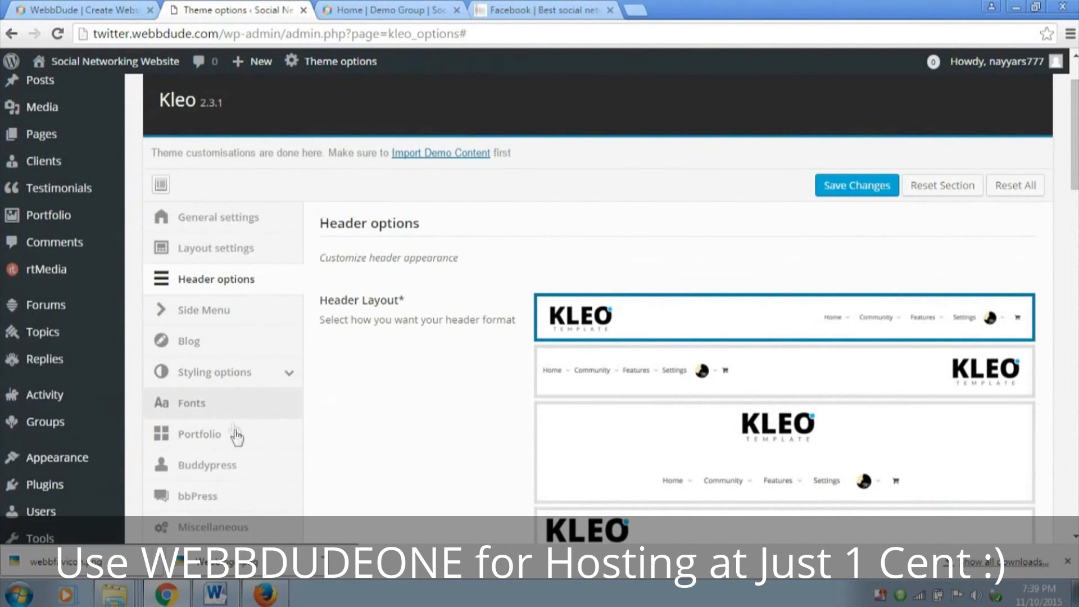
scroll(242, 438, "down", 2)
scroll(245, 467, "up", 3)
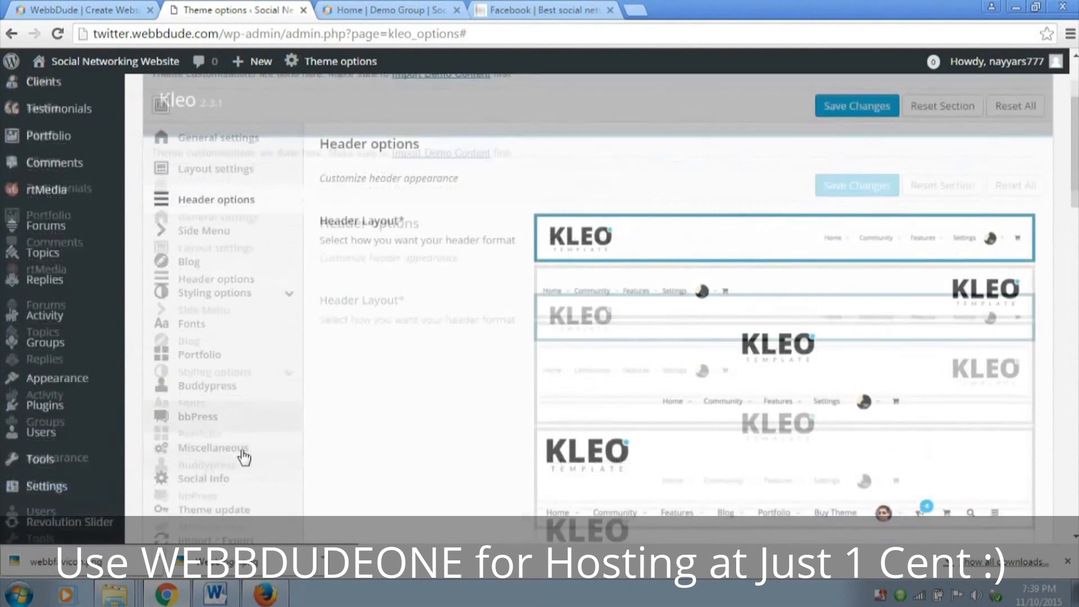
left_click(241, 296)
scroll(627, 345, "down", 20)
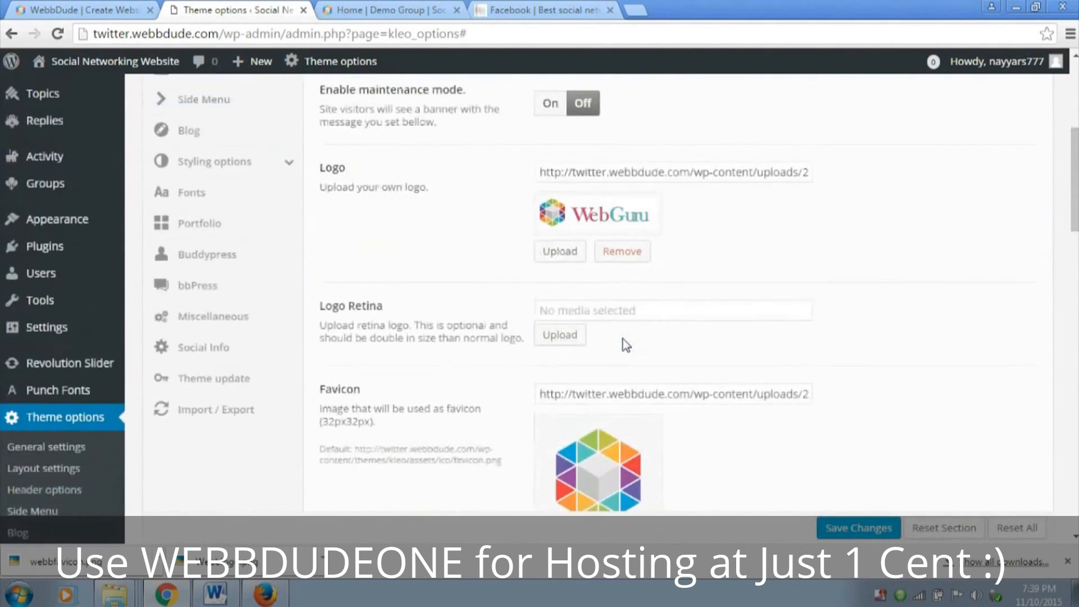
scroll(623, 338, "up", 20)
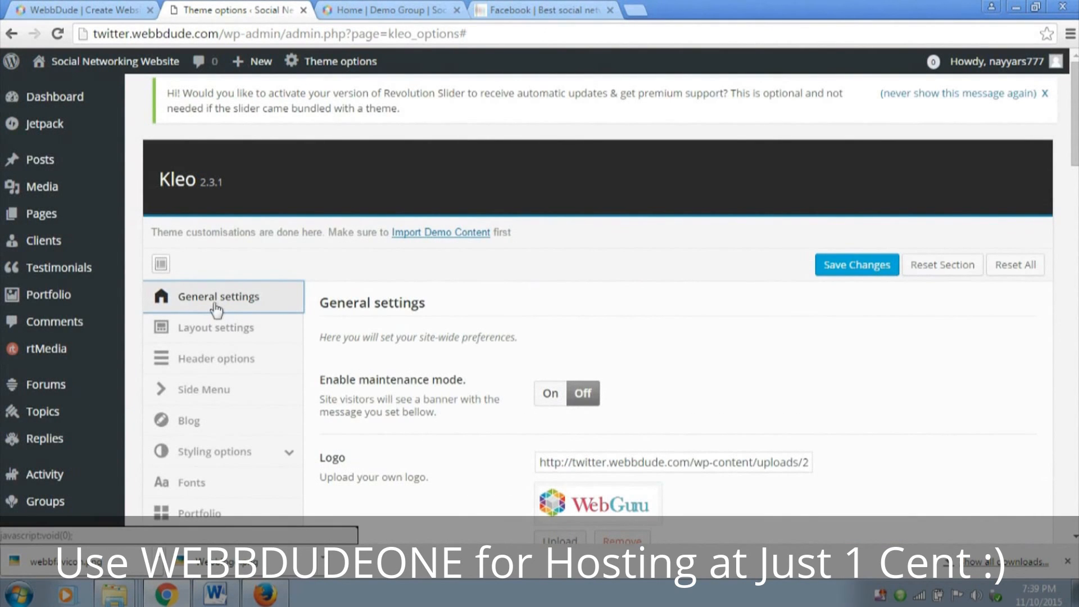
Replace the theme credit after [current-year] in Footer Text with "WebbDude.Com" and save the theme options
scroll(605, 334, "down", 15)
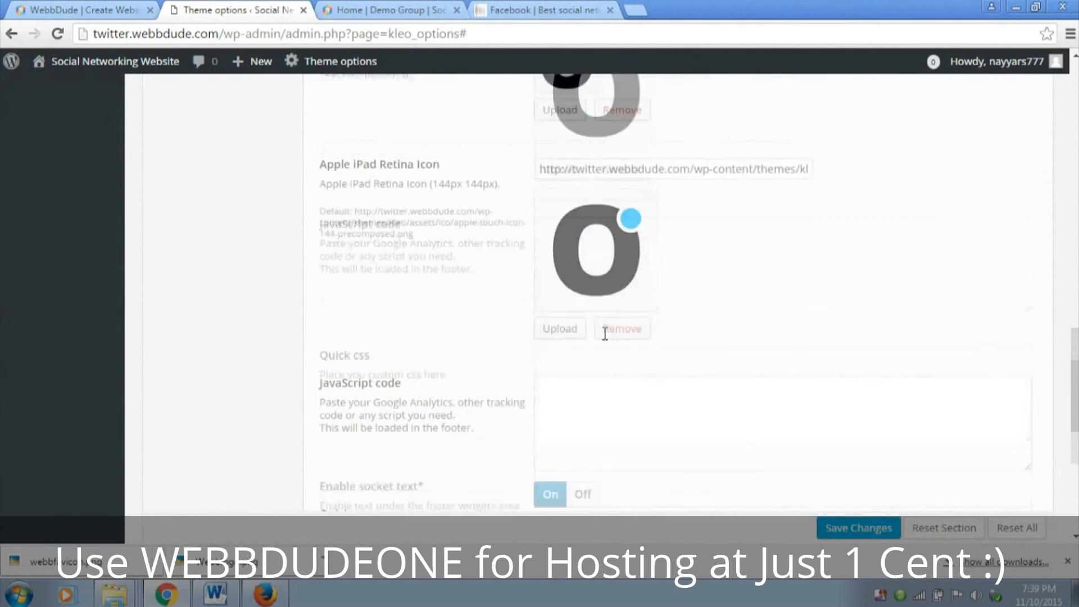
scroll(604, 334, "down", 5)
left_click_drag(319, 231, 386, 234)
left_click(386, 234)
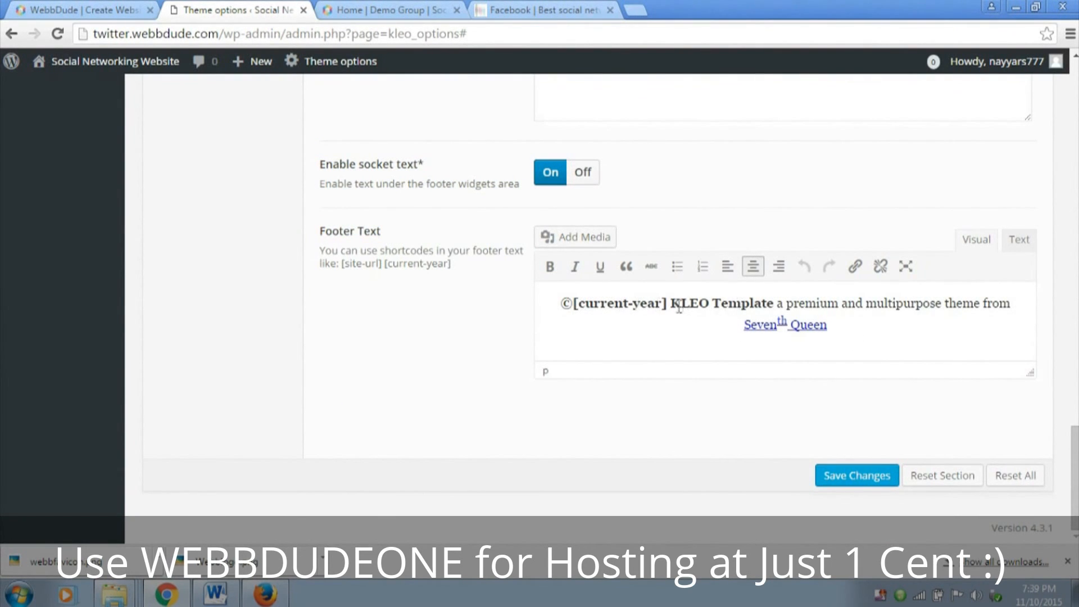
left_click_drag(671, 304, 846, 327)
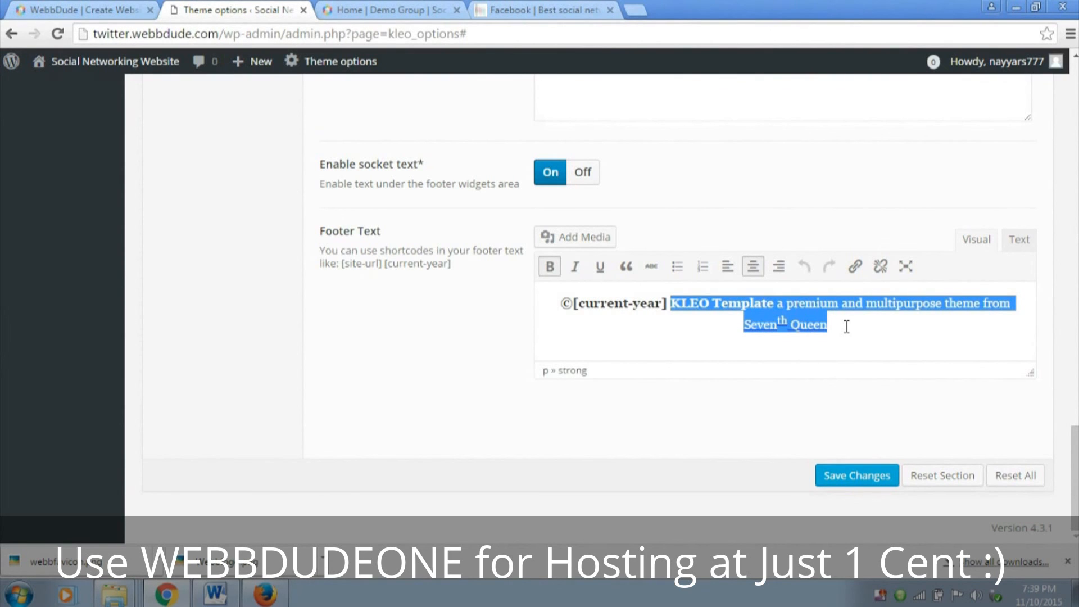
type("We")
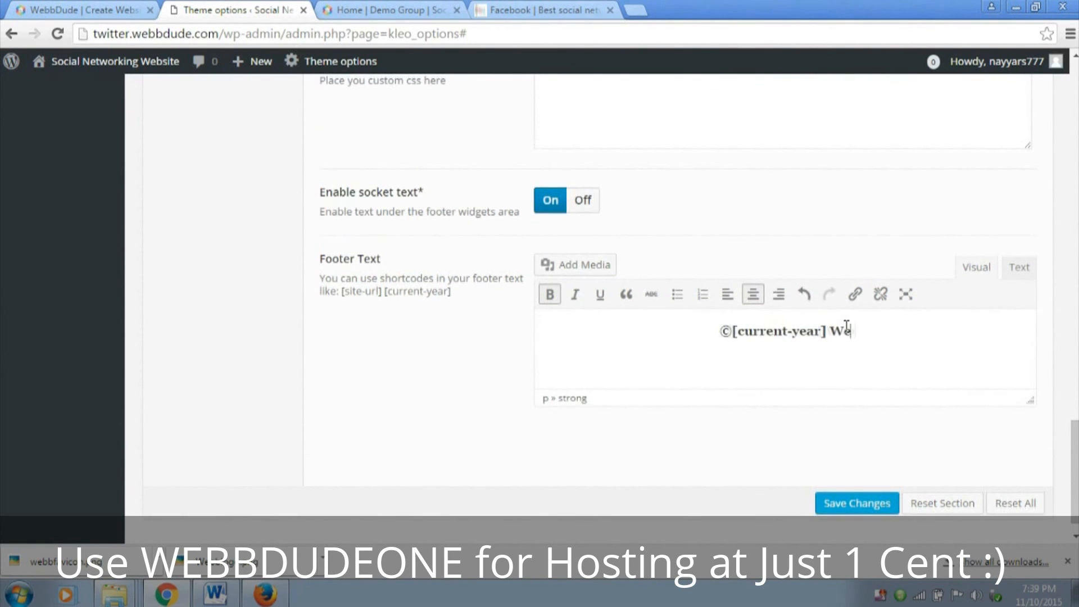
type("bbDude.Com")
left_click(884, 503)
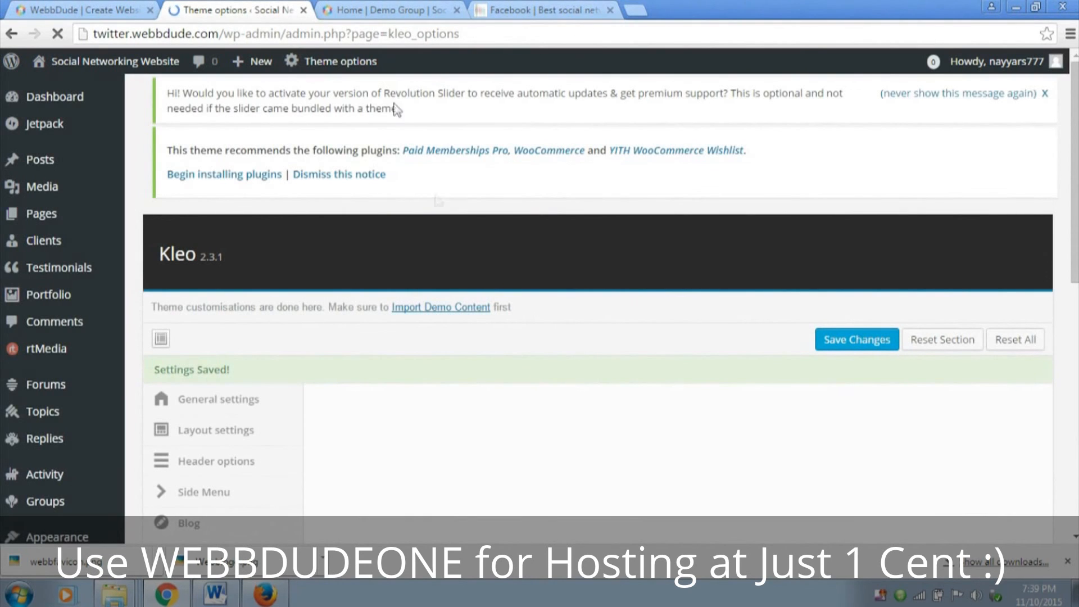
Reload the Demo Group page and check its title section contact details and footer text
left_click(382, 8)
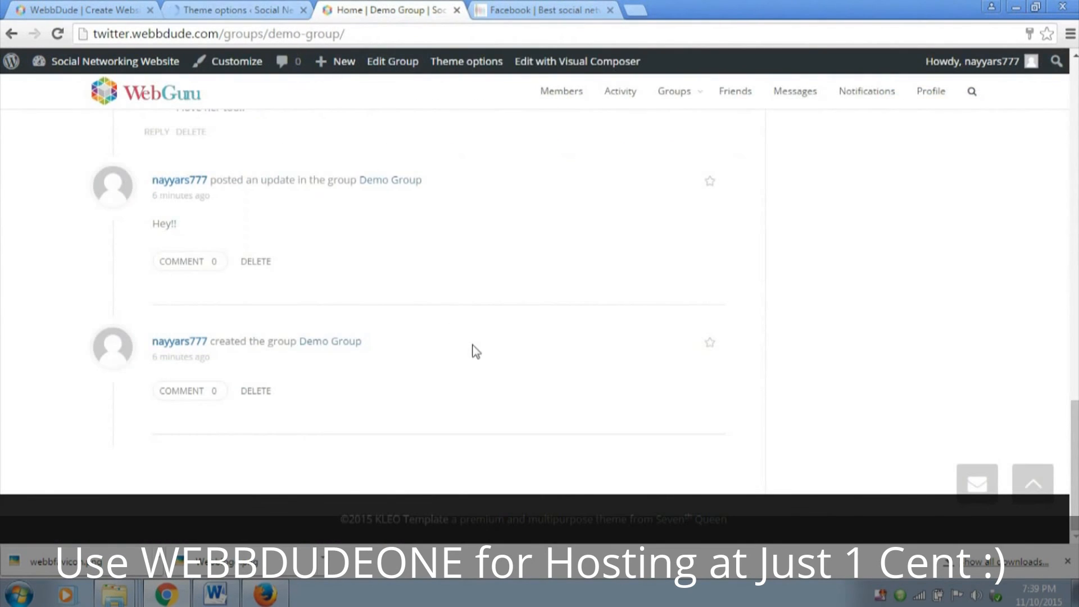
left_click(1048, 480)
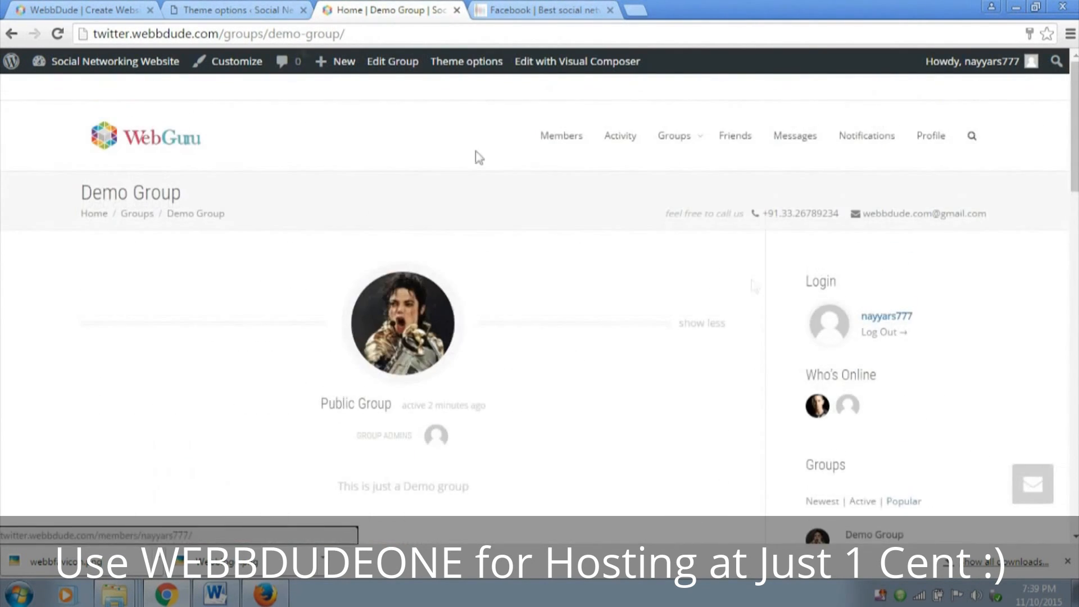
left_click(58, 34)
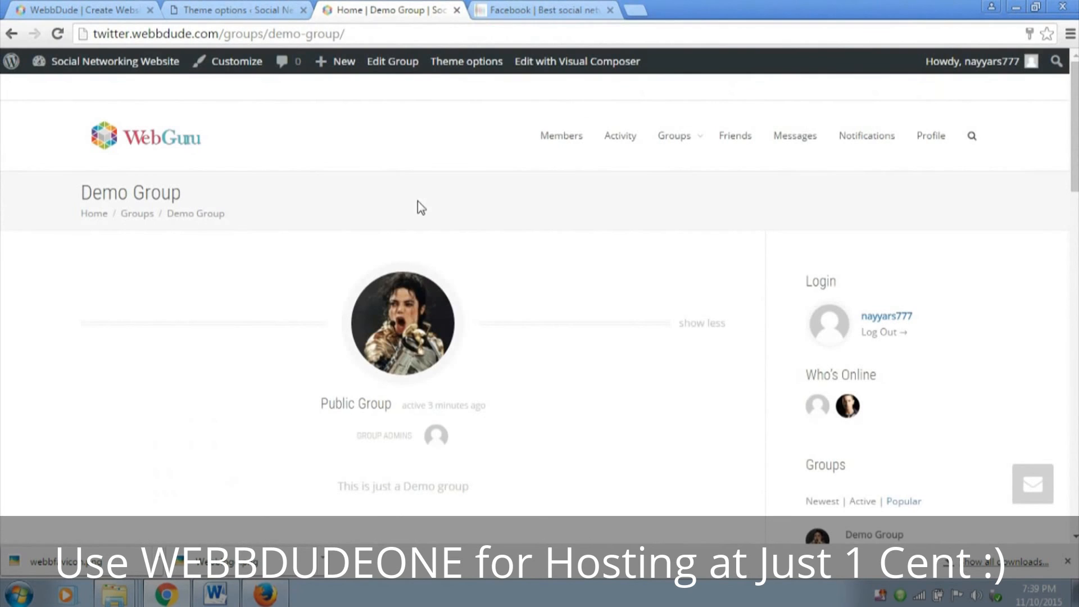
scroll(1008, 225, "down", 7)
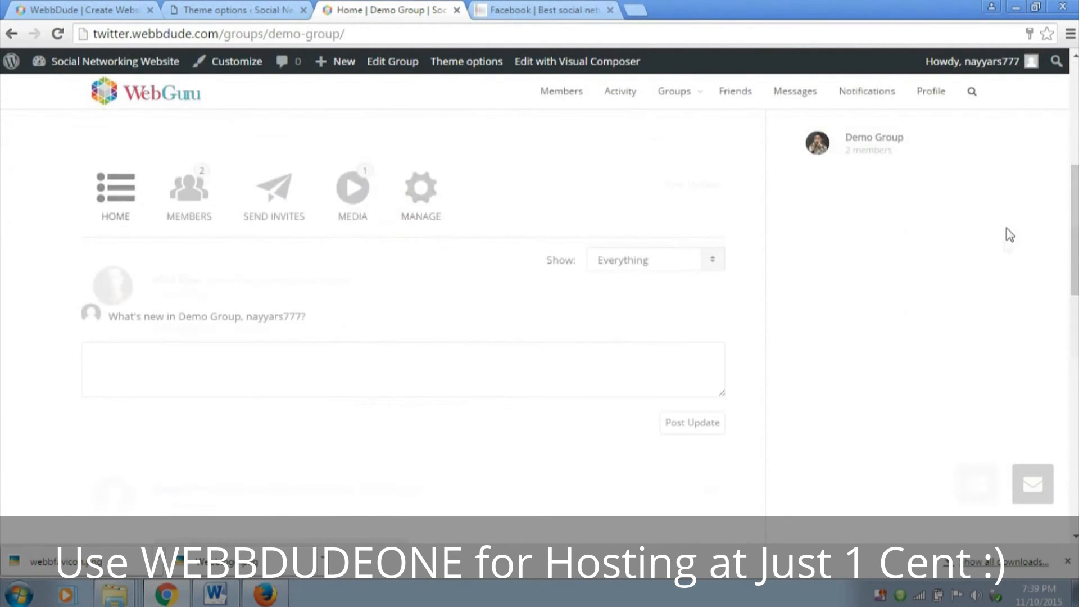
scroll(1007, 228, "down", 10)
left_click_drag(514, 533, 520, 523)
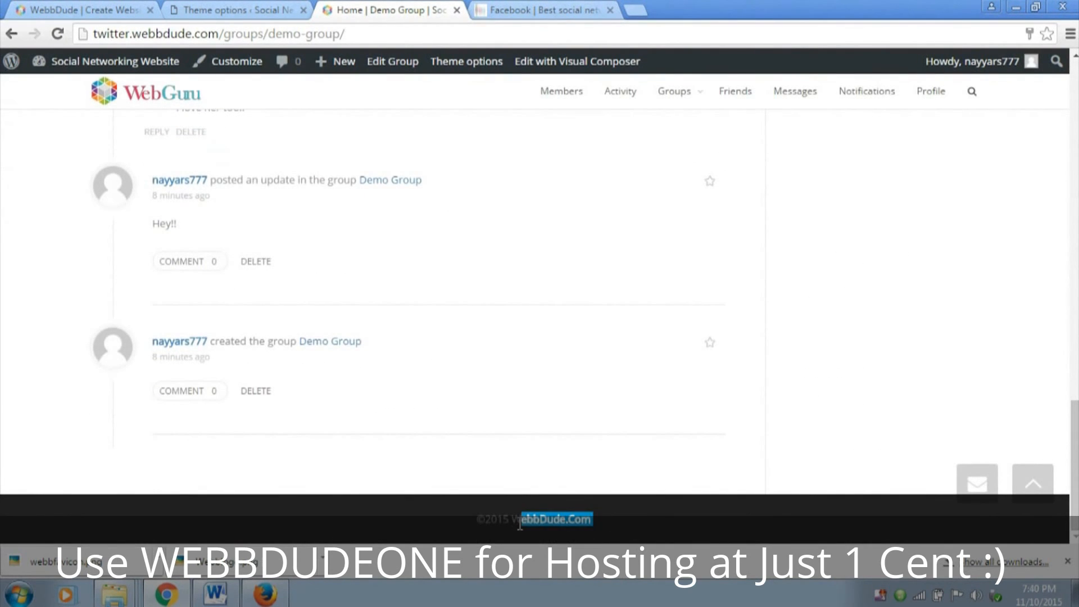
left_click(512, 524)
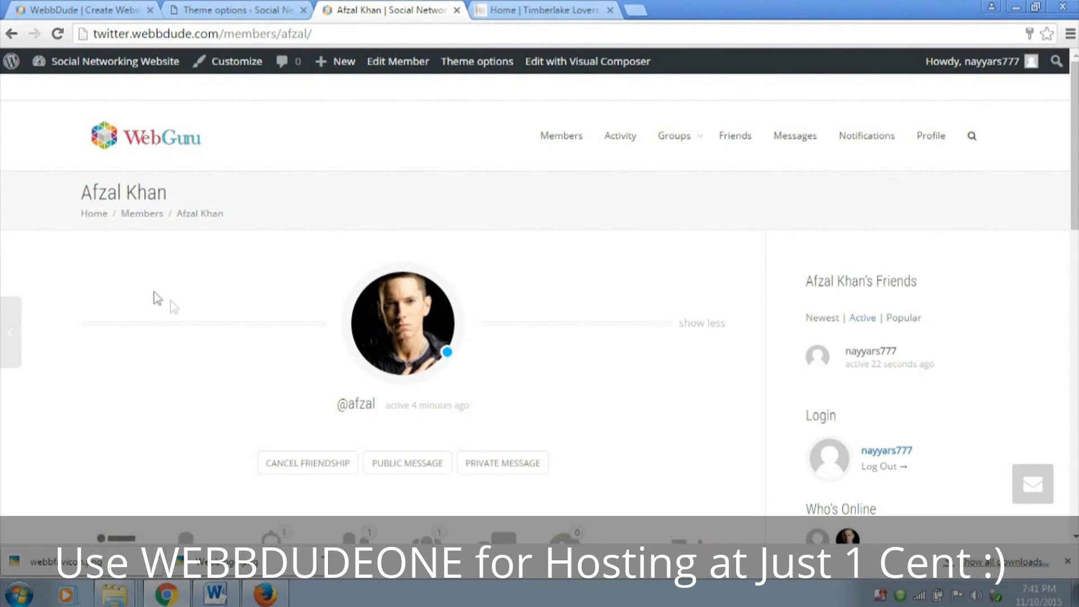
Compare the area around the member's profile picture with the cover photo on the Timberlake Lovers <3 group page
left_click_drag(92, 253, 629, 279)
left_click(627, 274)
left_click(522, 9)
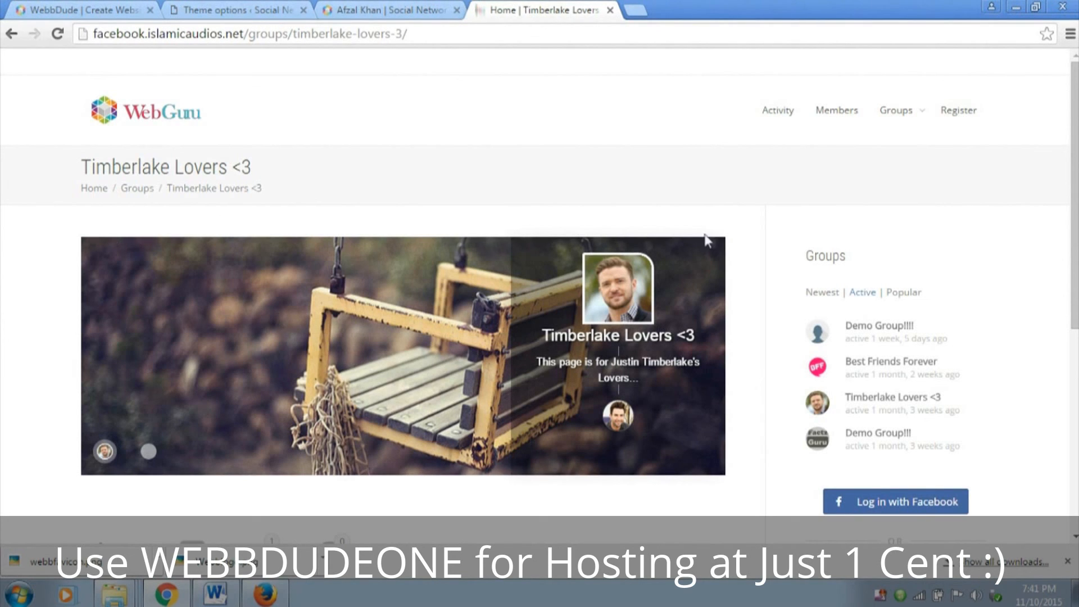
left_click(392, 10)
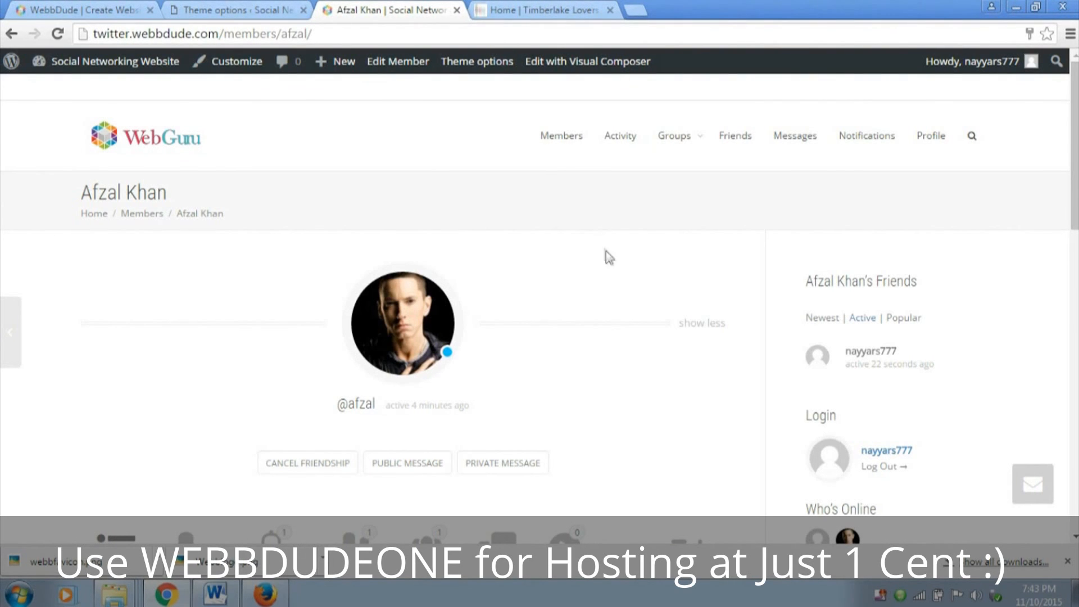
scroll(607, 253, "down", 10)
scroll(610, 258, "up", 9)
scroll(613, 266, "up", 2)
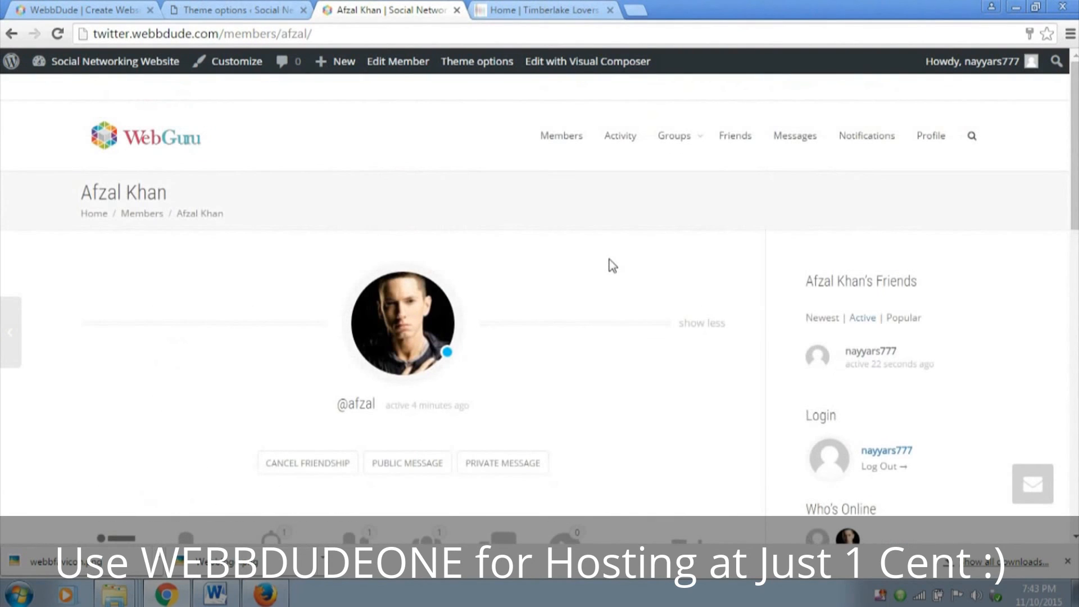